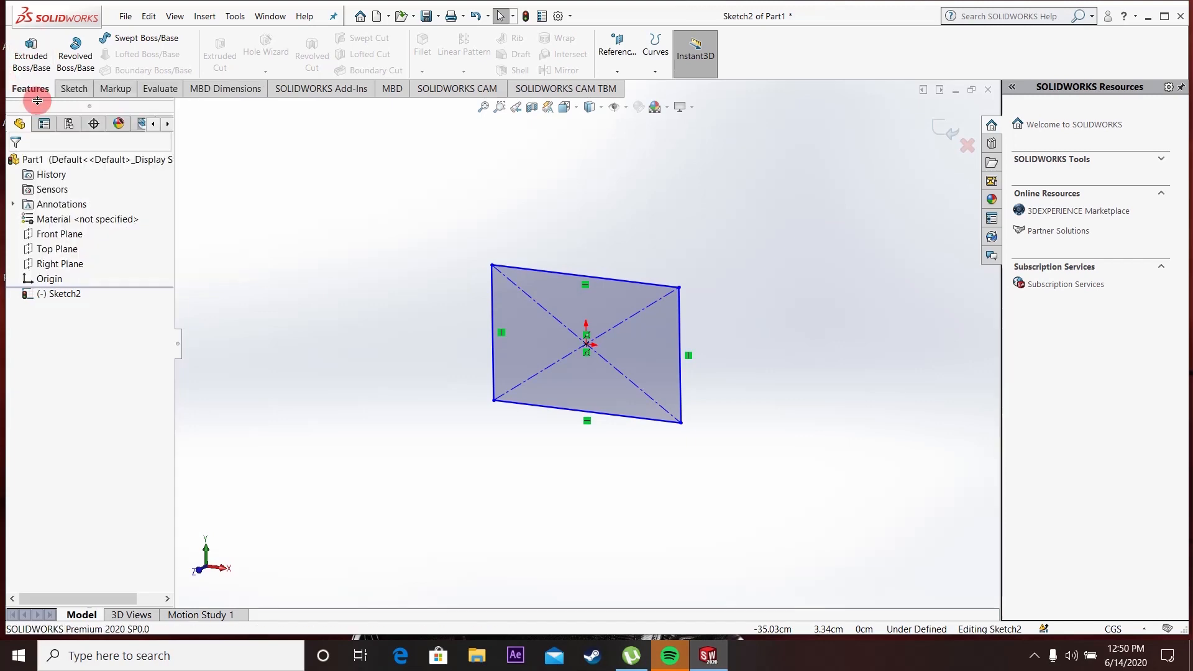
# Step: Start an Extruded Boss/Base from the rectangle sketch and set its blind depth to 6 cm
pyautogui.click(36, 58)
pyautogui.scroll(-2, 603, 289)
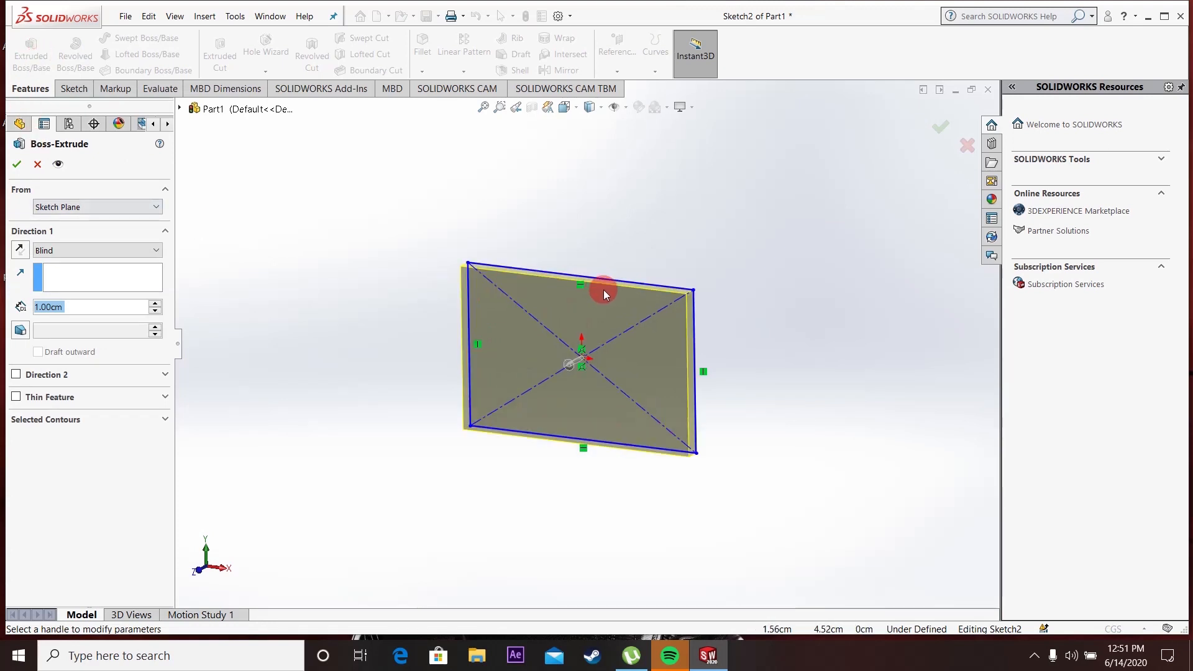
pyautogui.moveTo(698, 312)
pyautogui.mouseDown(button='middle')
pyautogui.moveTo(652, 335)
pyautogui.moveTo(586, 300)
pyautogui.moveTo(587, 274)
pyautogui.moveTo(560, 277)
pyautogui.mouseUp(button='middle')
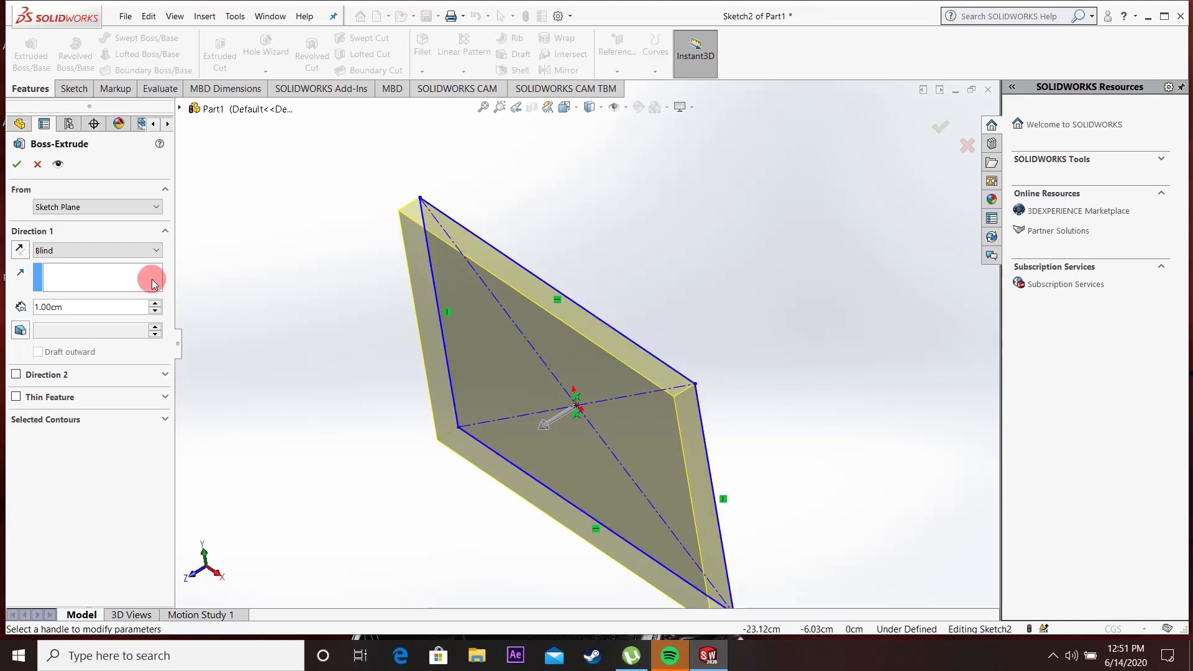
pyautogui.click(156, 304)
pyautogui.click(156, 304)
pyautogui.click(156, 304)
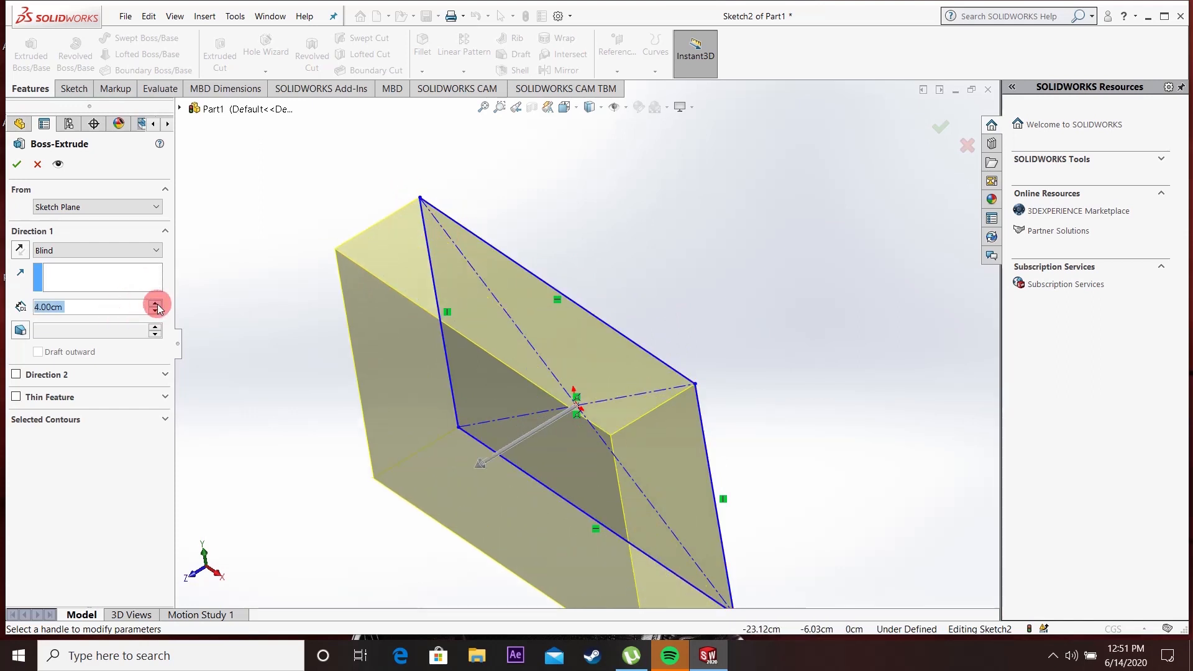
pyautogui.click(156, 304)
pyautogui.click(156, 304)
pyautogui.scroll(4, 350, 339)
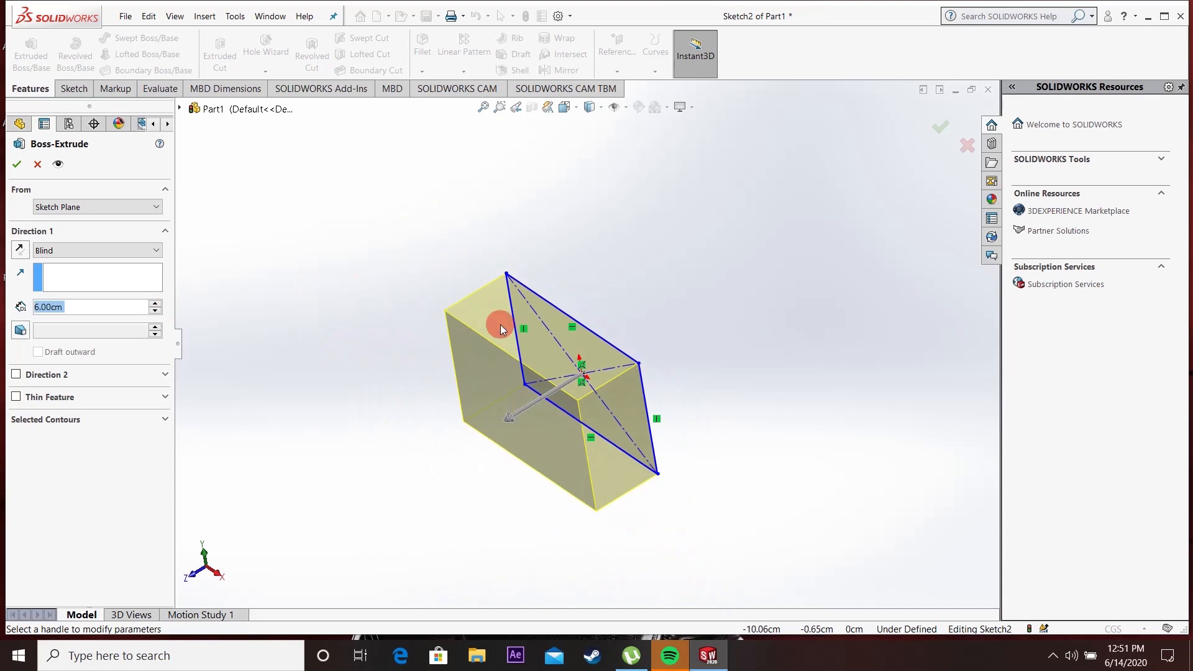
# Step: Set the extrusion depth in Direction 1 to 10 cm
pyautogui.scroll(-3, 528, 333)
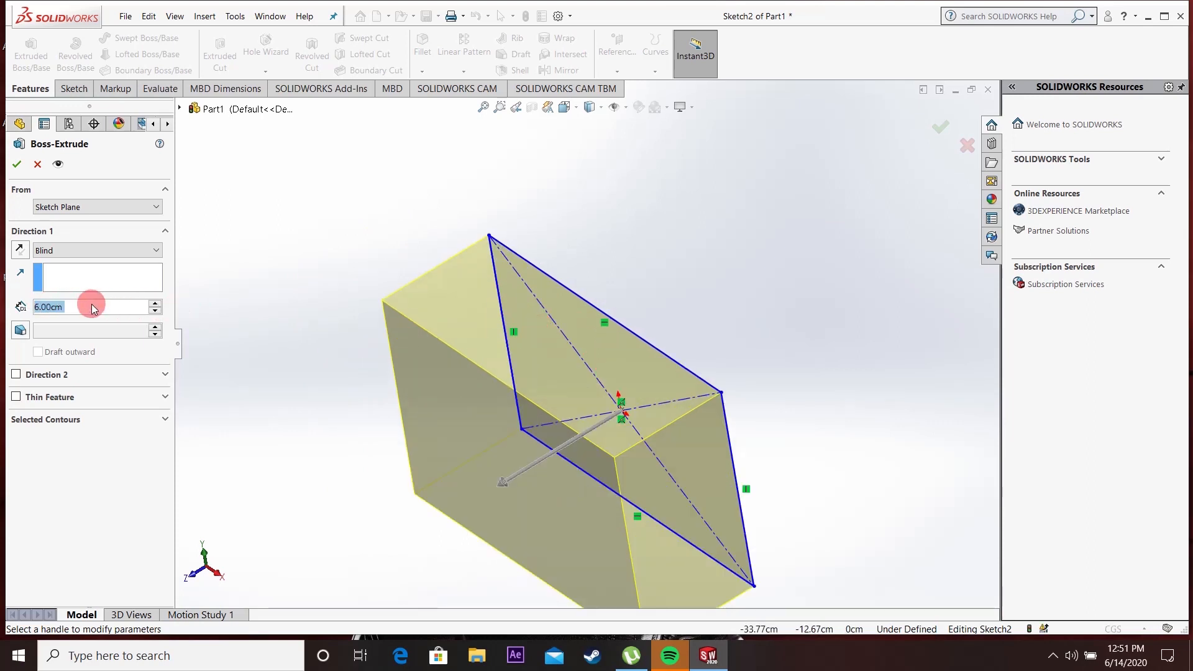
pyautogui.click(156, 304)
pyautogui.click(156, 304)
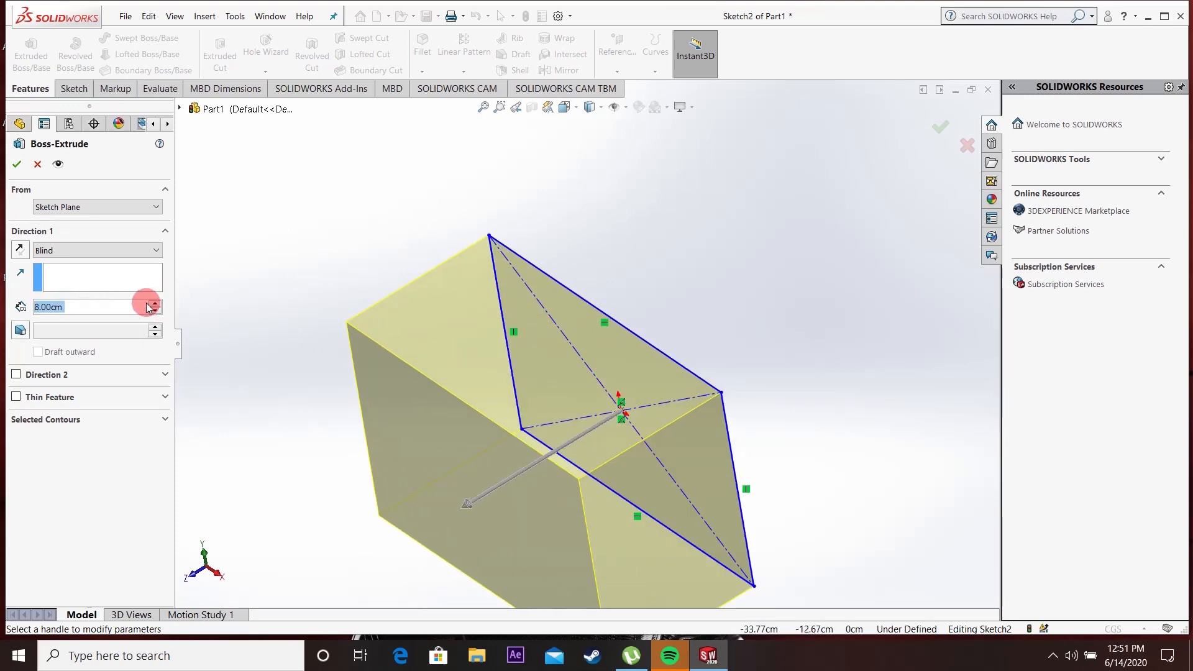
pyautogui.write('10')
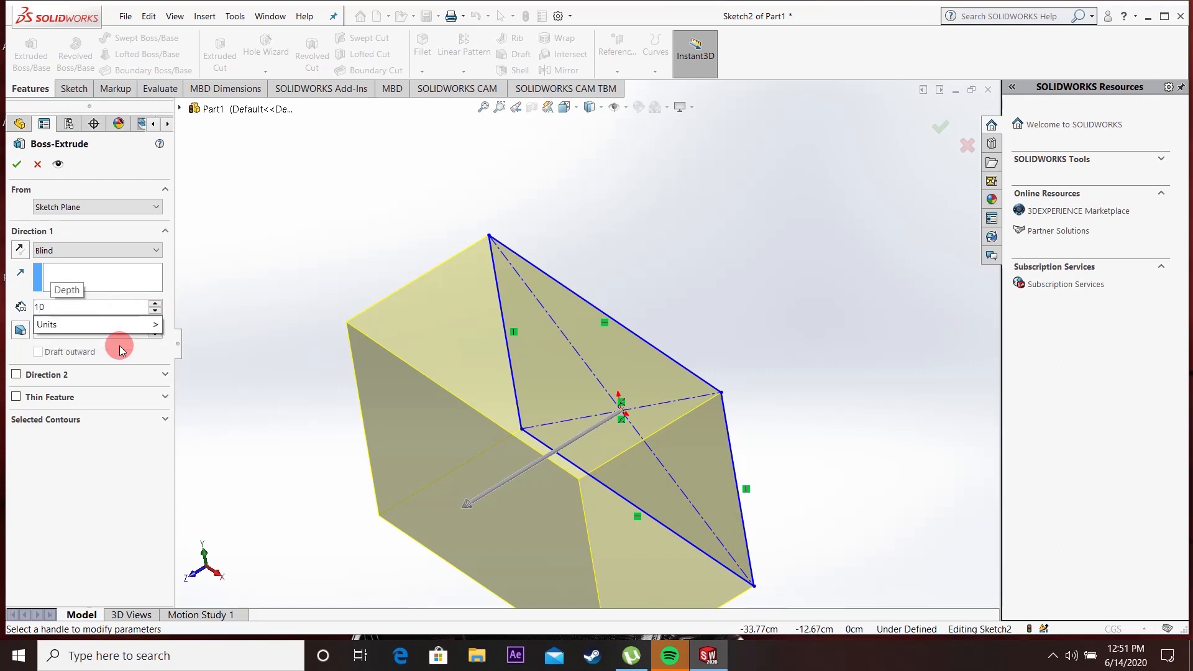
pyautogui.press('Return')
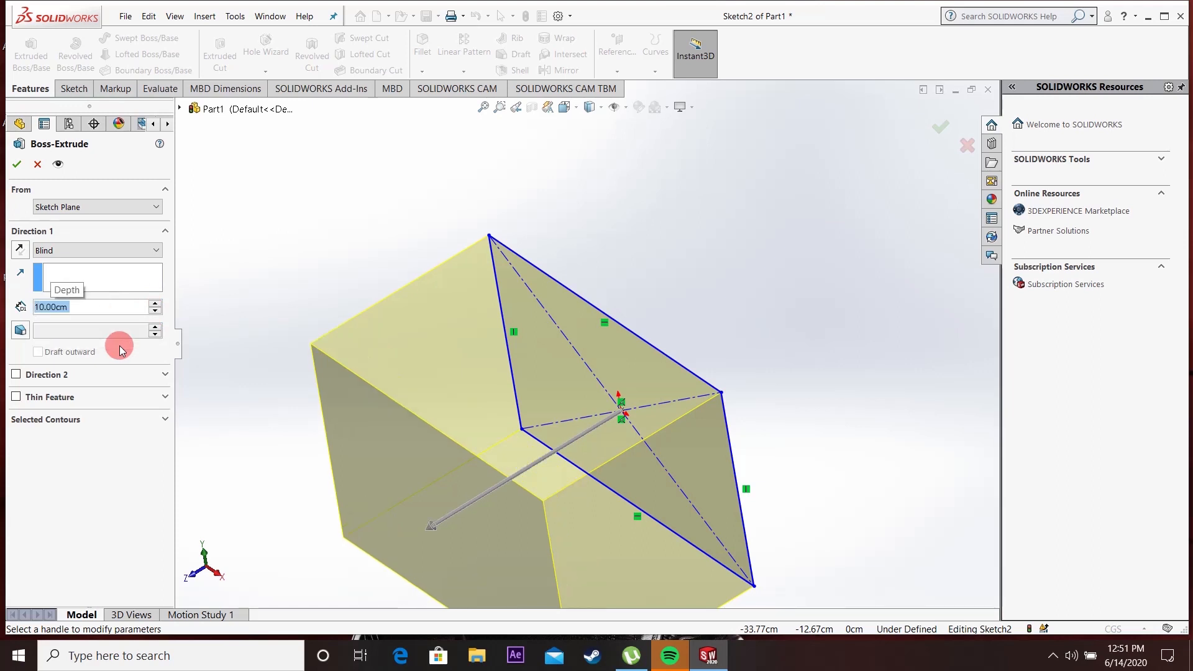
pyautogui.scroll(2, 514, 397)
pyautogui.moveTo(513, 397)
pyautogui.mouseDown(button='middle')
pyautogui.moveTo(612, 423)
pyautogui.moveTo(640, 380)
pyautogui.moveTo(640, 332)
pyautogui.moveTo(626, 335)
pyautogui.mouseUp(button='middle')
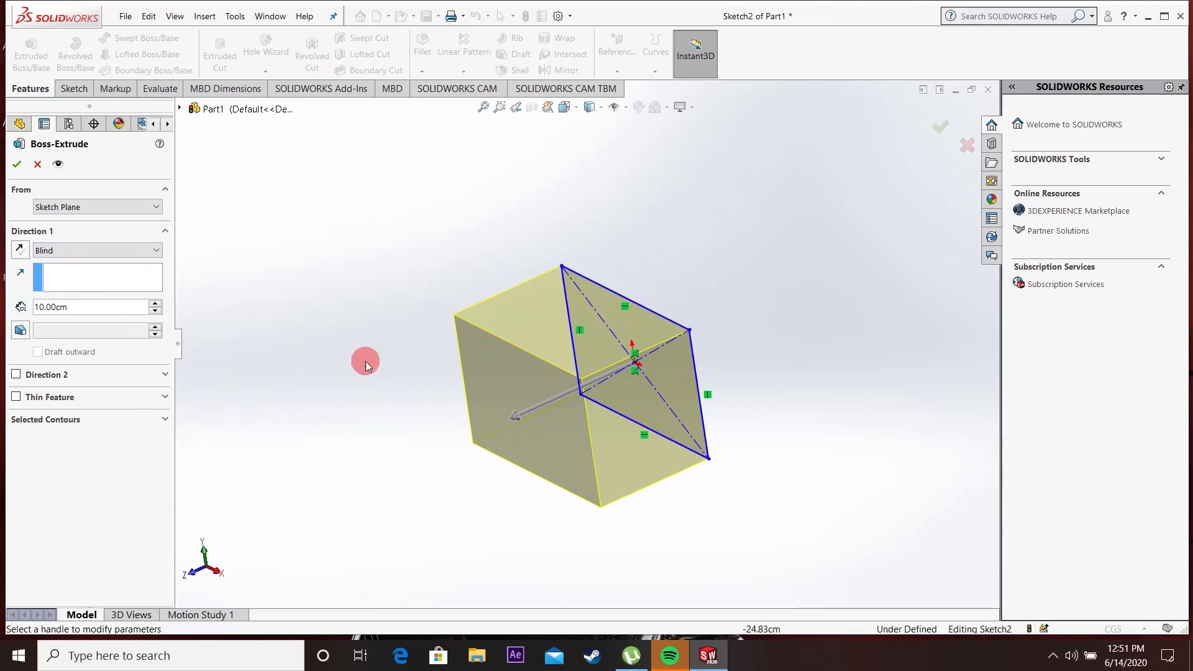
# Step: Choose the region inside the rectangle as the selected contour for the extrusion
pyautogui.click(165, 423)
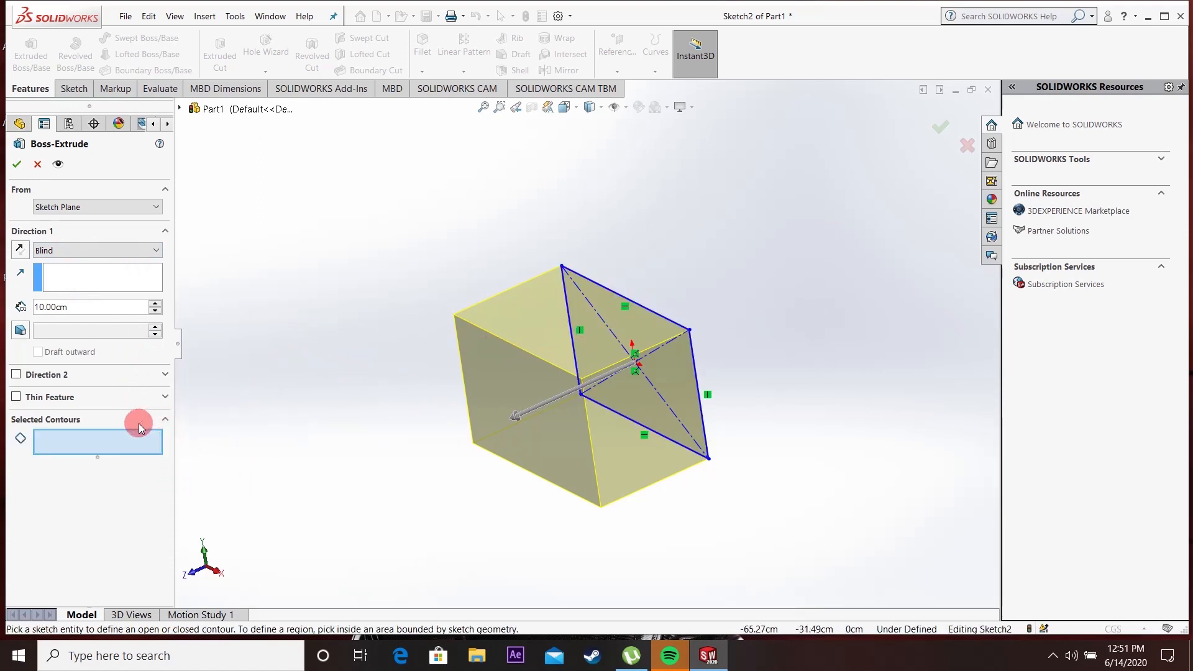
pyautogui.click(92, 440)
pyautogui.click(625, 345)
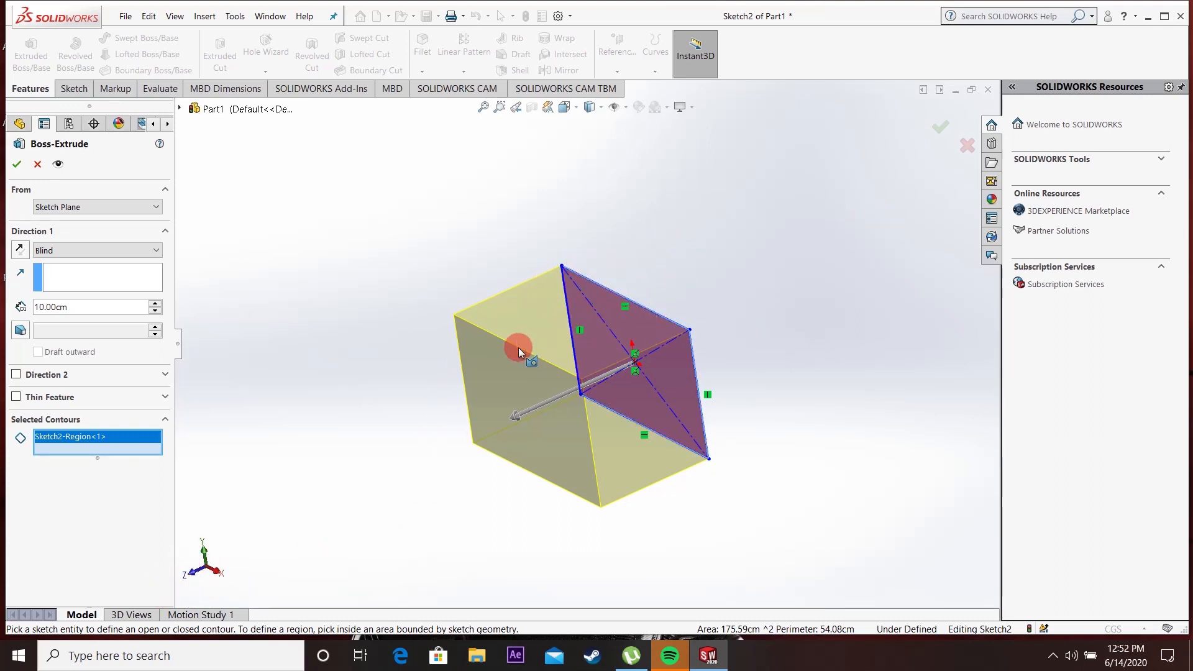
# Step: Reverse the extrusion direction and stretch its depth to about 13.6 cm
pyautogui.click(20, 250)
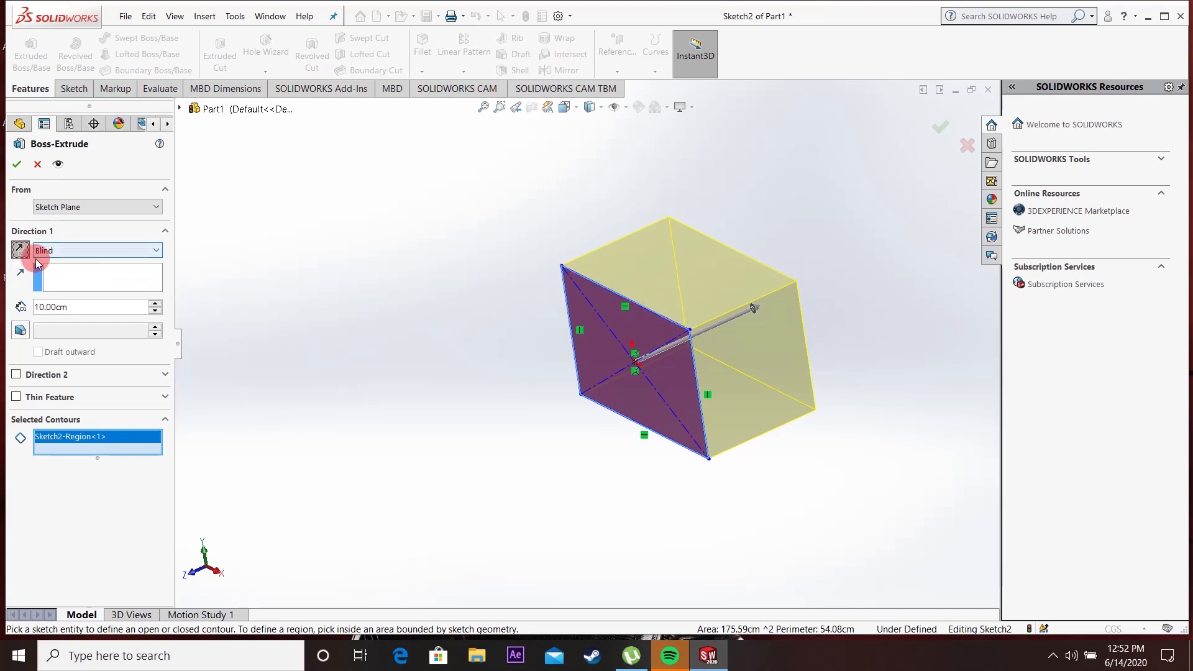
pyautogui.moveTo(754, 309)
pyautogui.mouseDown()
pyautogui.moveTo(815, 264)
pyautogui.moveTo(761, 306)
pyautogui.moveTo(777, 296)
pyautogui.mouseUp()
pyautogui.click(127, 249)
pyautogui.click(132, 249)
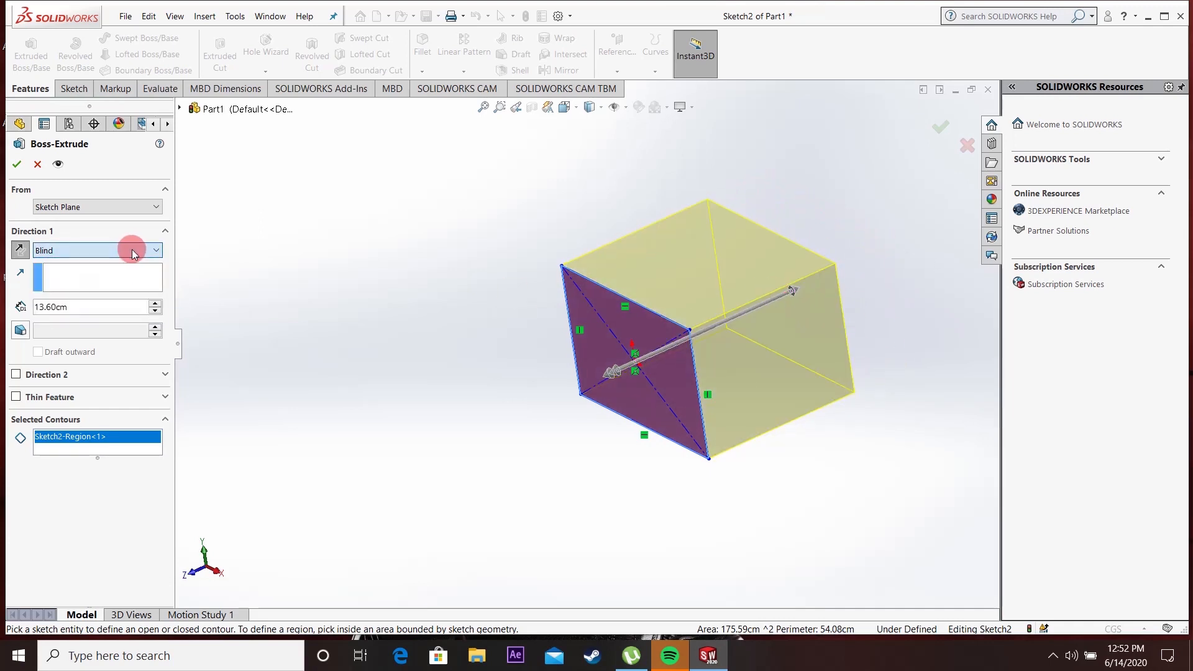
# Step: Change the Direction 1 end condition to Mid Plane
pyautogui.click(131, 248)
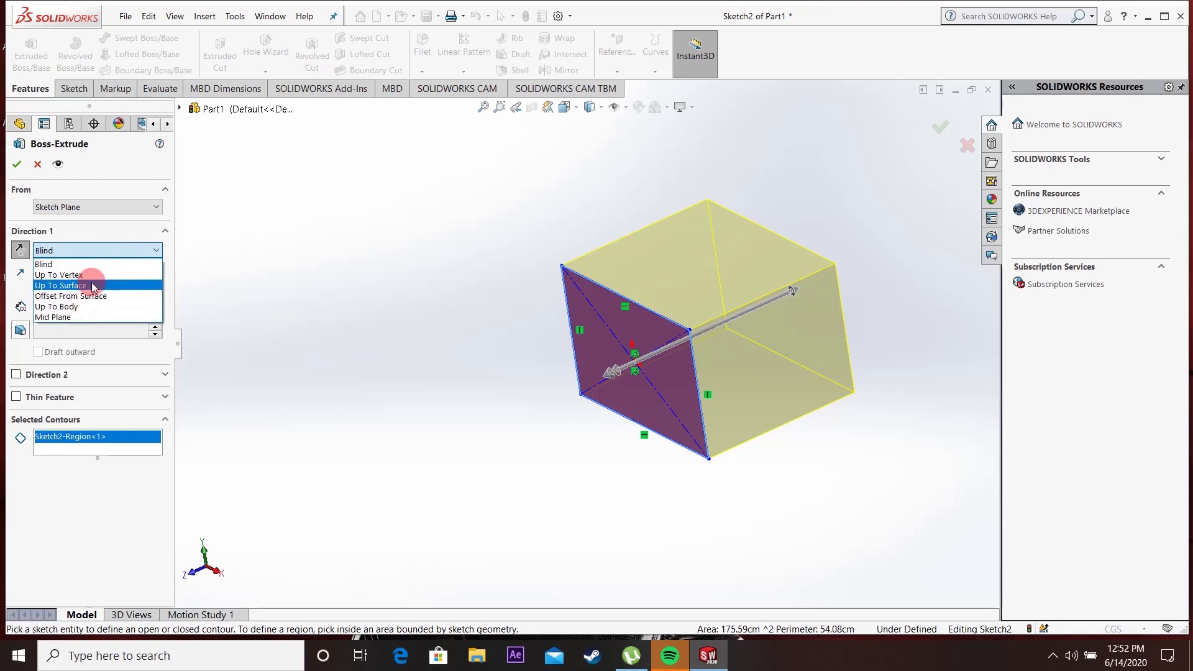
pyautogui.click(84, 317)
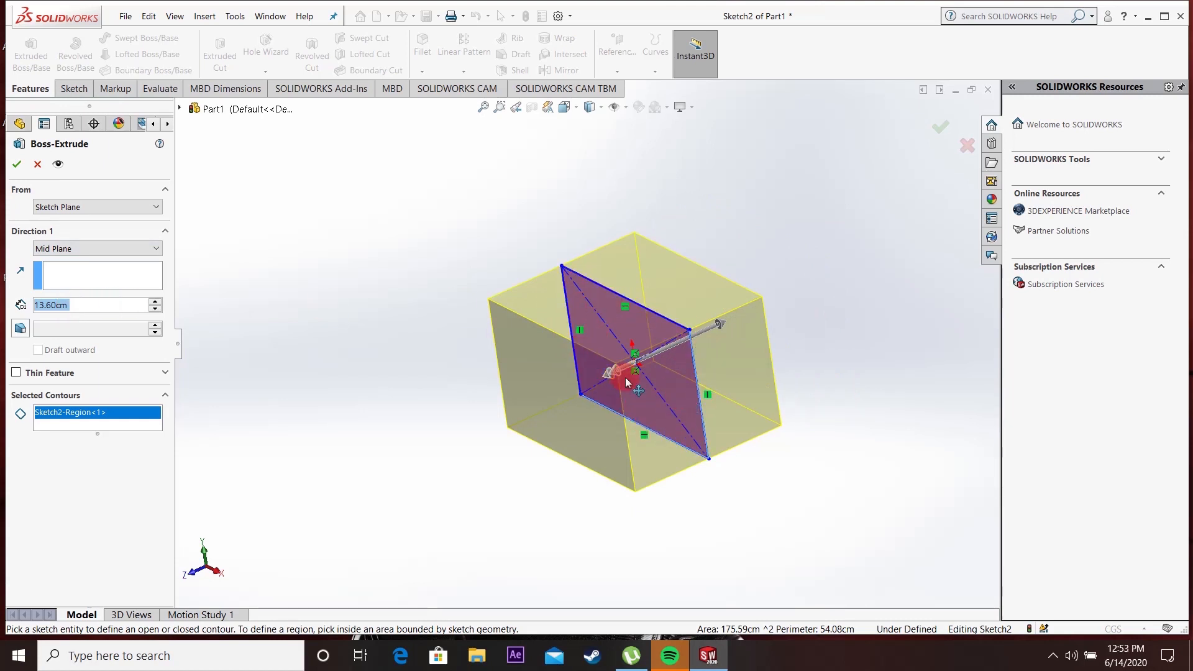
pyautogui.moveTo(786, 439); pyautogui.dragTo(754, 458, button='middle')
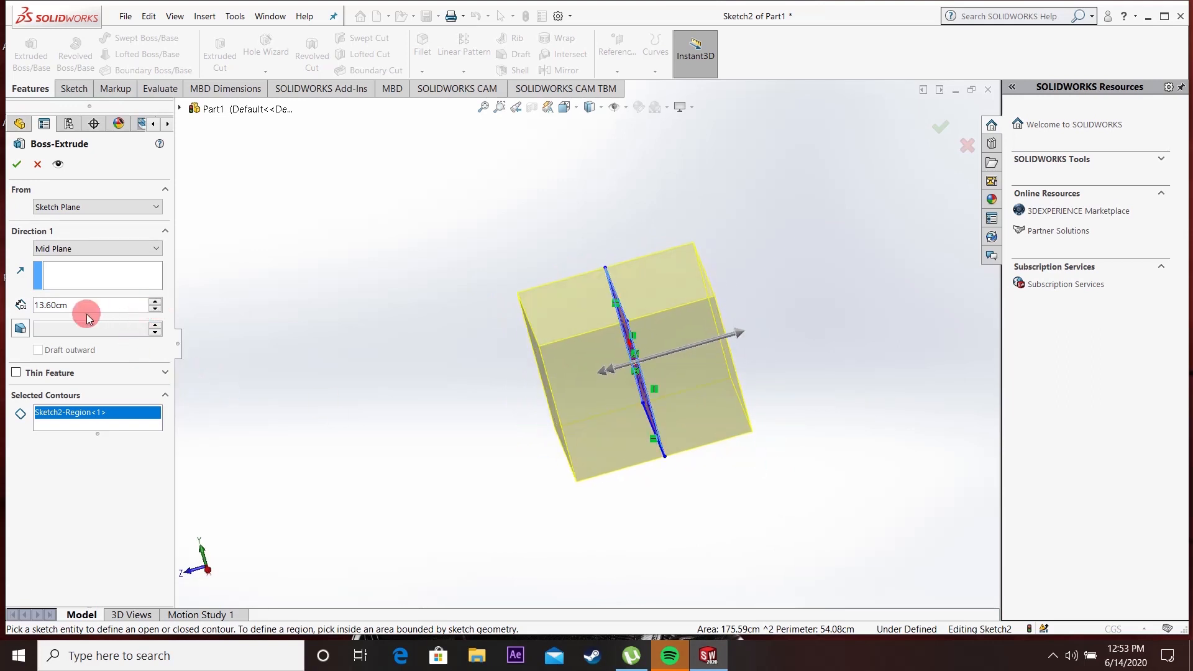
# Step: Try different extrusion depths in Direction 1 and settle on 19.60 cm
pyautogui.click(157, 301)
pyautogui.click(158, 301)
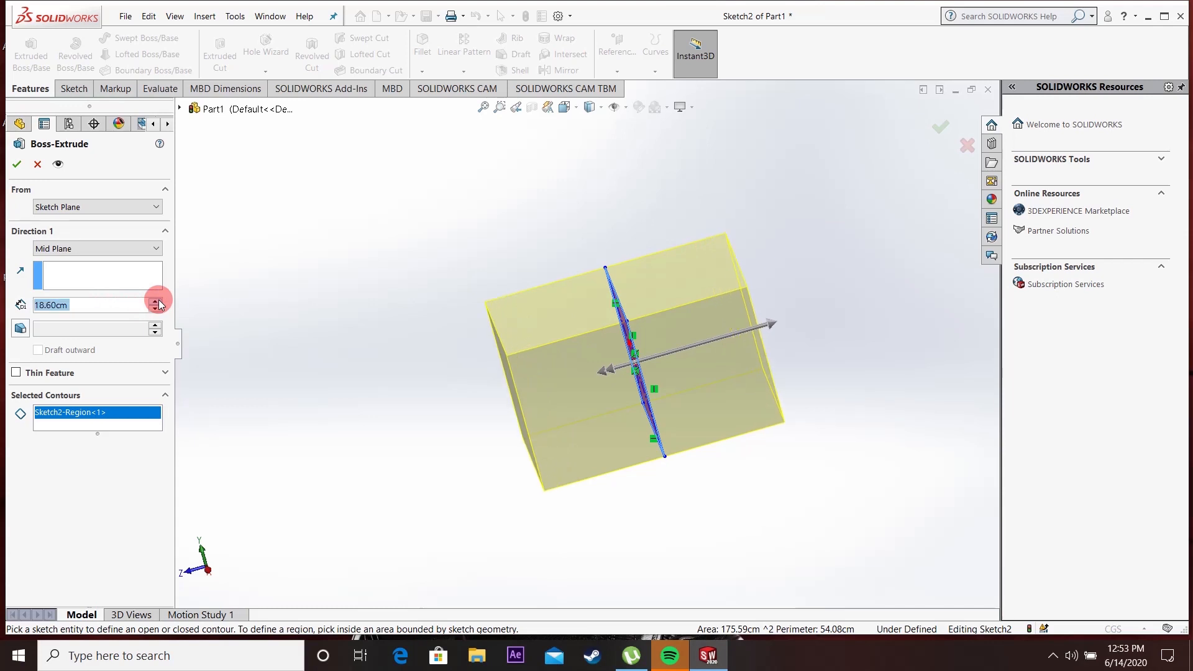
pyautogui.click(158, 301)
pyautogui.click(158, 301)
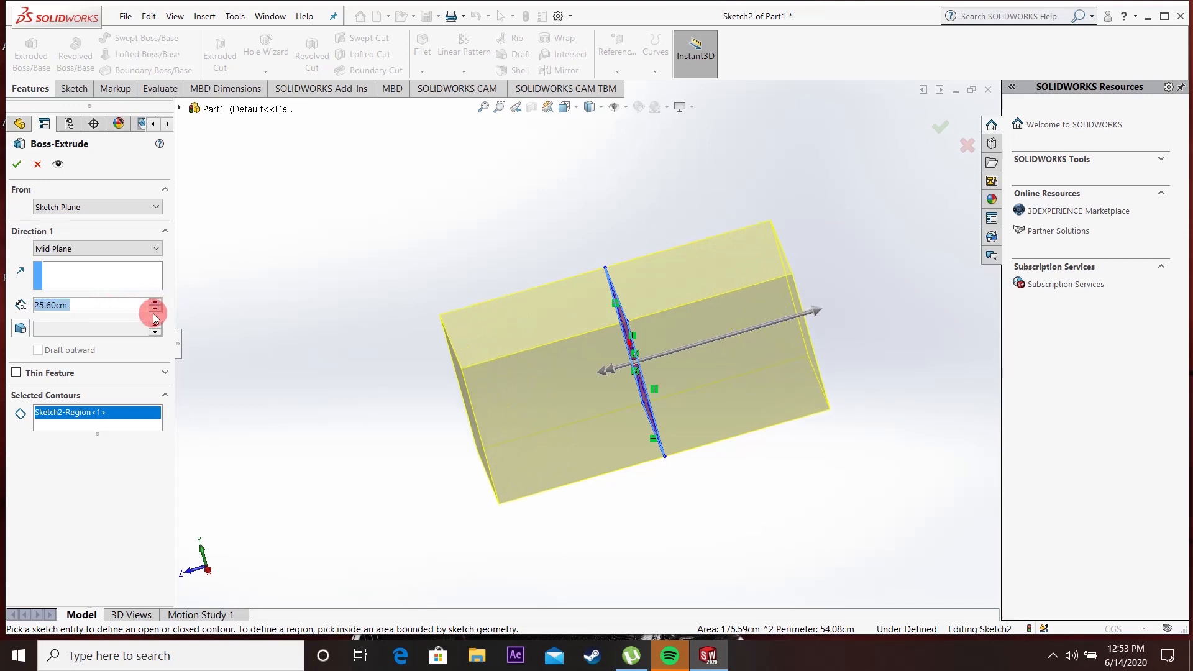
pyautogui.click(155, 311)
pyautogui.click(155, 310)
pyautogui.click(155, 310)
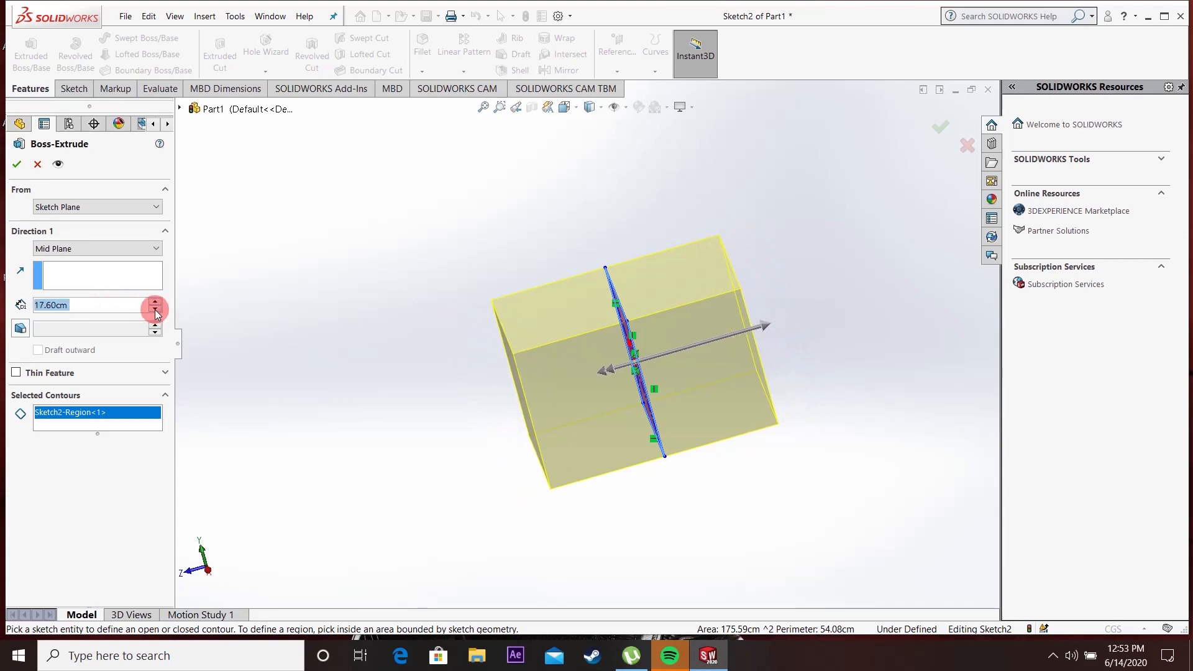
pyautogui.click(155, 308)
pyautogui.click(155, 302)
pyautogui.click(155, 301)
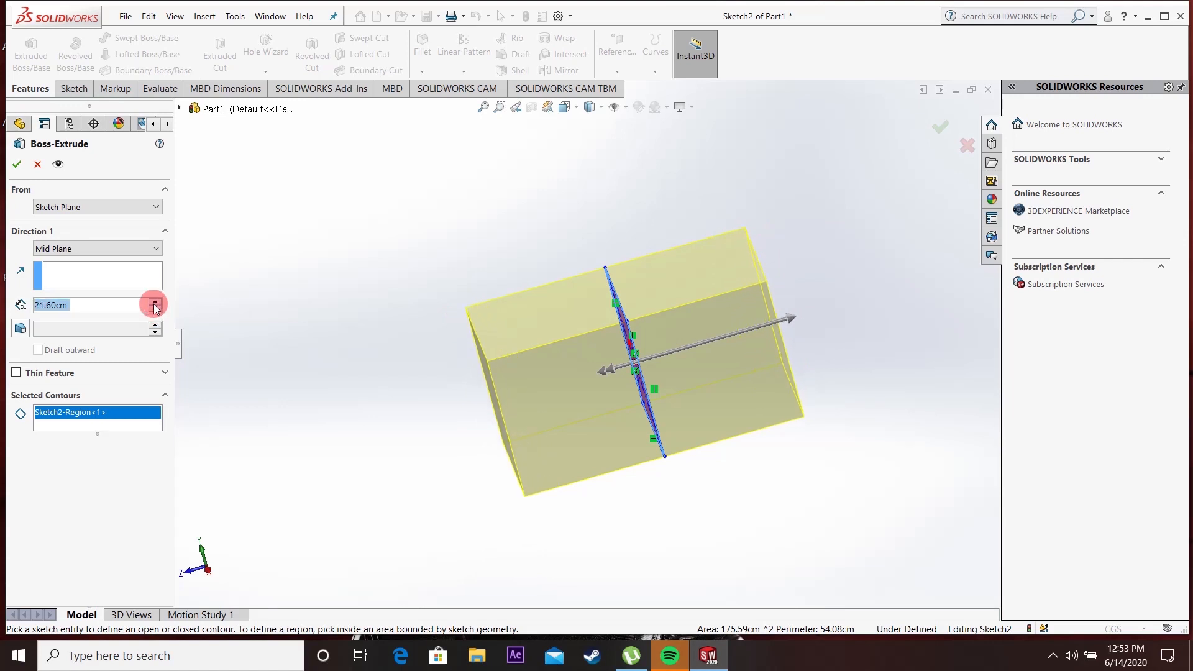
pyautogui.click(155, 313)
pyautogui.click(154, 313)
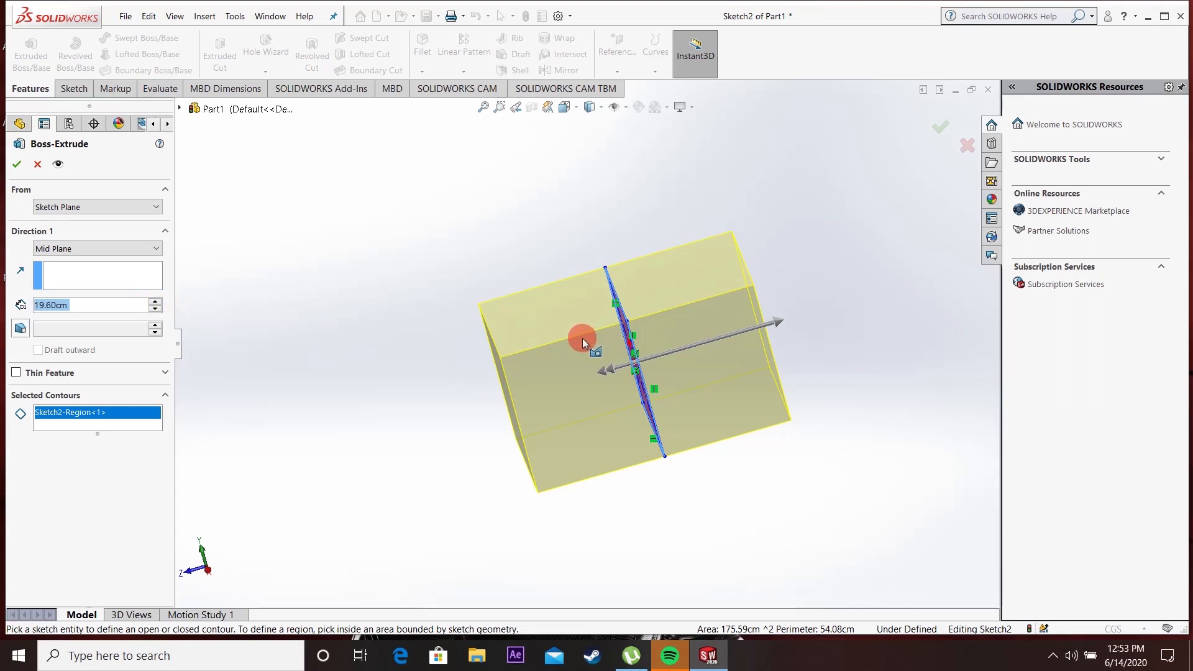
pyautogui.moveTo(476, 392)
pyautogui.mouseDown(button='middle')
pyautogui.moveTo(488, 373)
pyautogui.moveTo(562, 339)
pyautogui.mouseUp(button='middle')
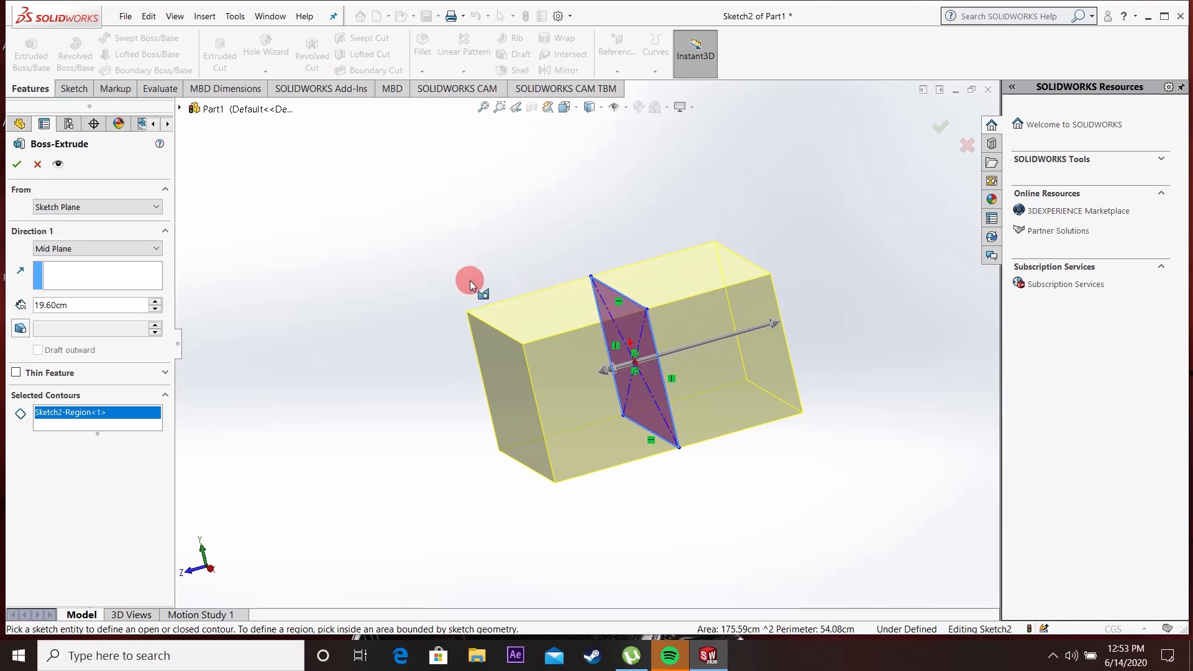
# Step: Set the Direction 1 end condition back to Blind and enable extrusion in Direction 2
pyautogui.click(113, 249)
pyautogui.click(116, 262)
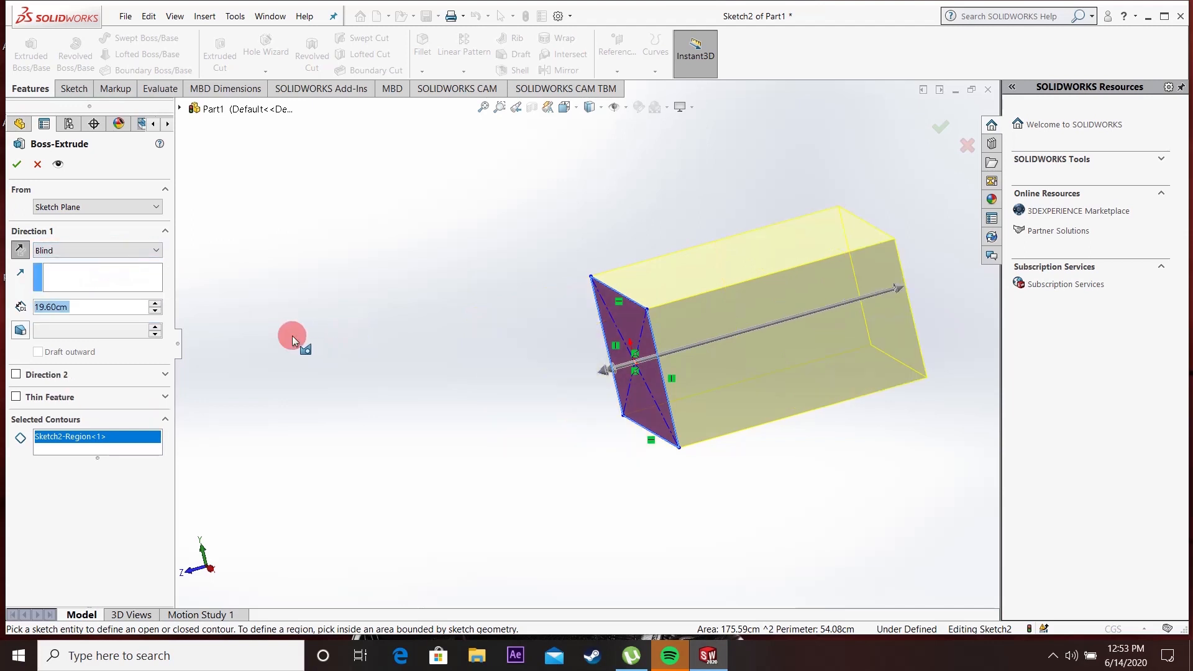
pyautogui.click(17, 374)
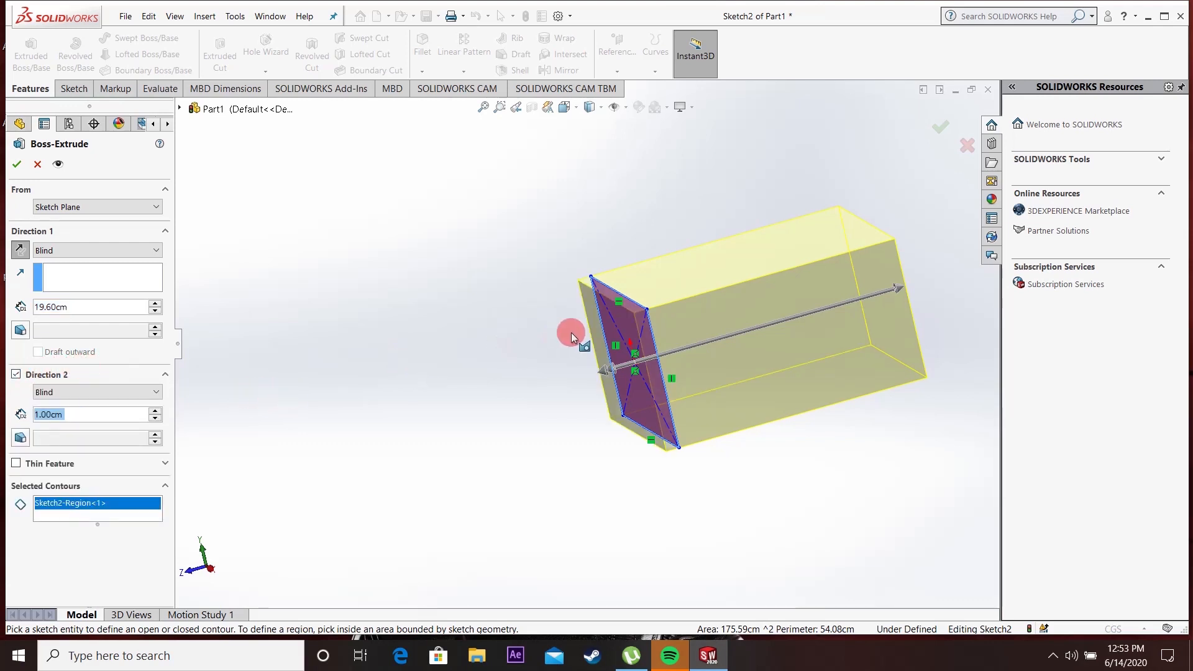
pyautogui.scroll(2, 577, 336)
pyautogui.scroll(-2, 658, 320)
pyautogui.scroll(2, 666, 338)
pyautogui.scroll(-2, 691, 329)
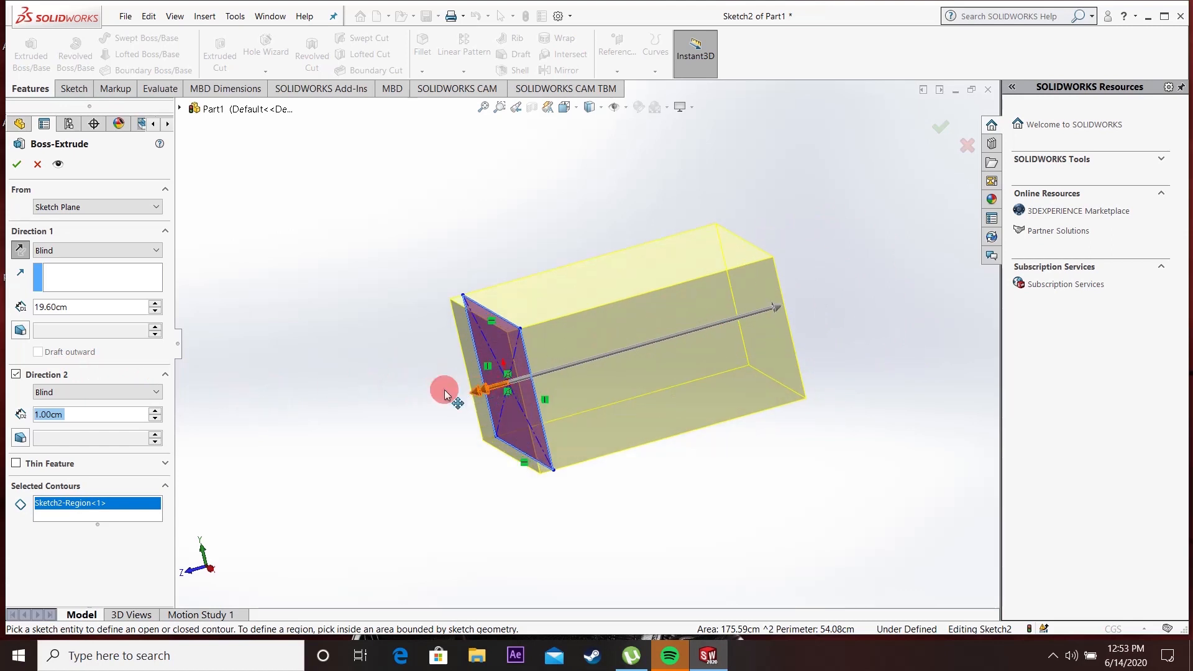
# Step: Set the Direction 2 blind depth to 14 cm
pyautogui.scroll(6, 156, 411)
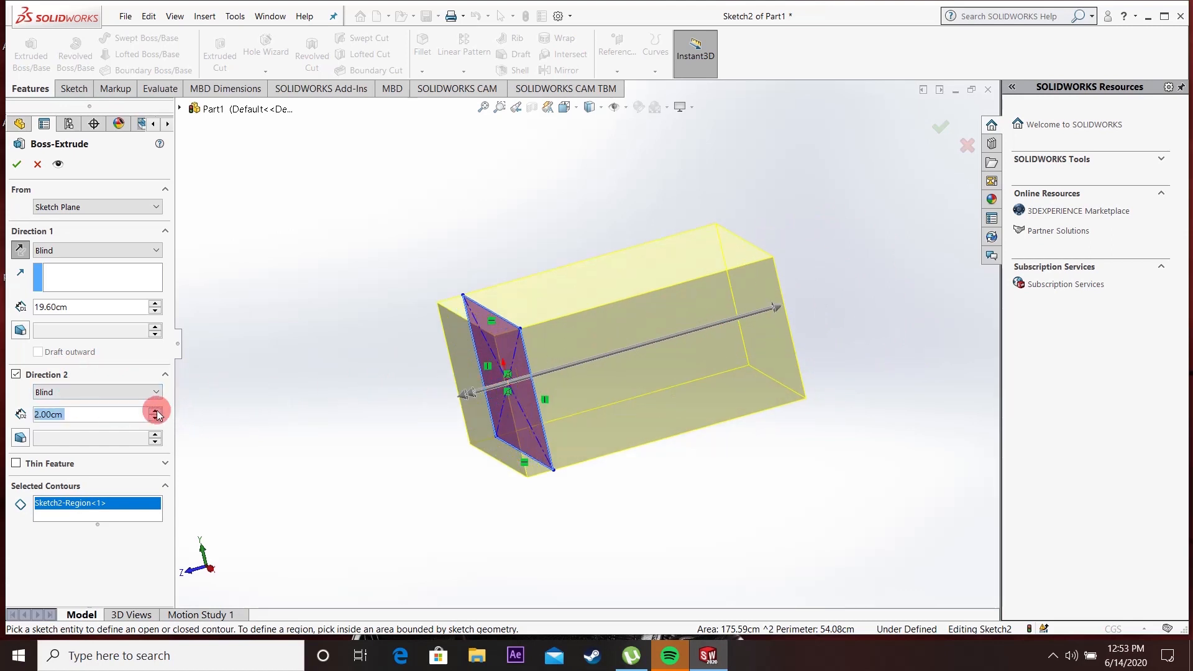
pyautogui.scroll(-2, 156, 415)
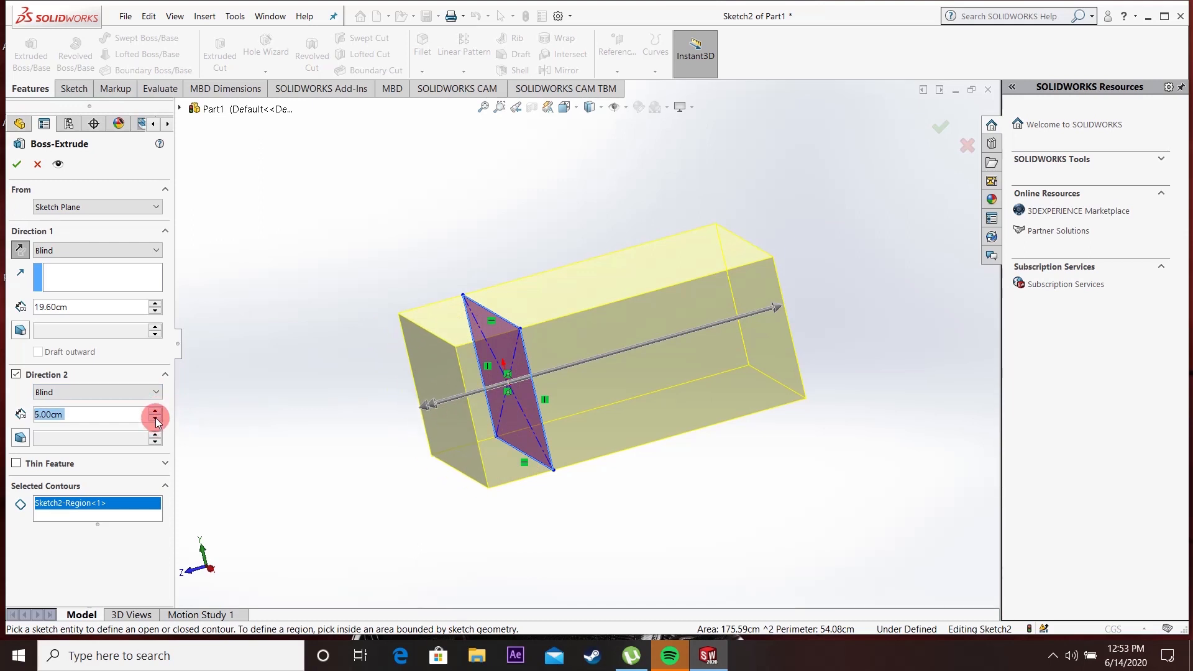
pyautogui.scroll(5, 156, 415)
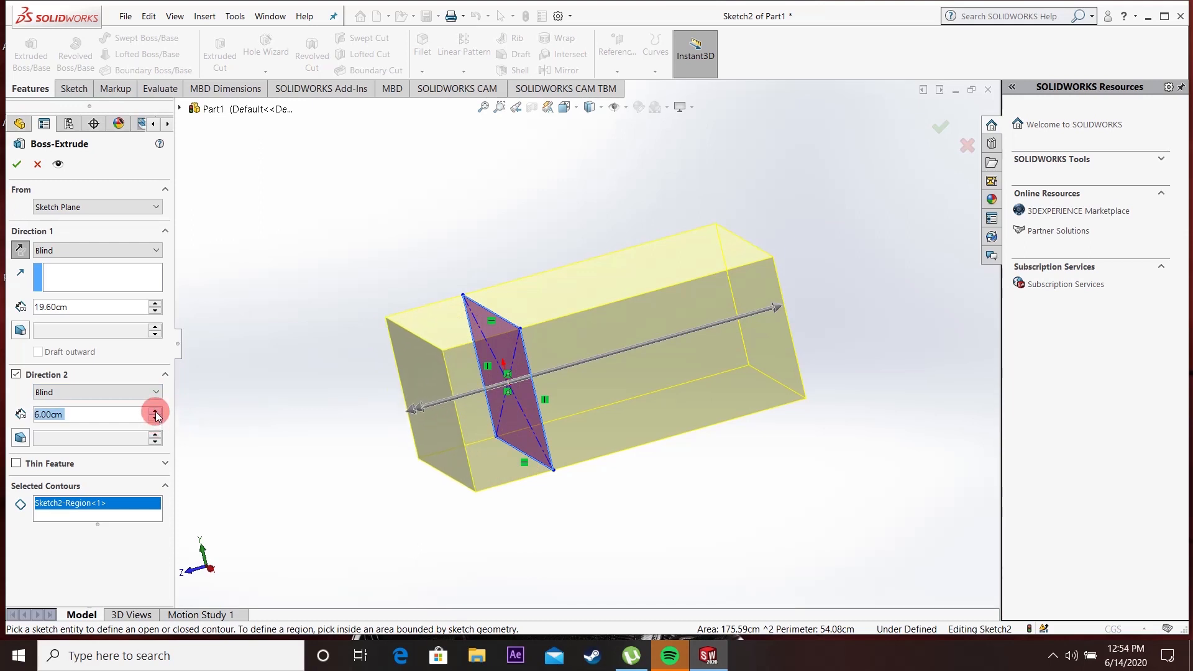
pyautogui.click(155, 418)
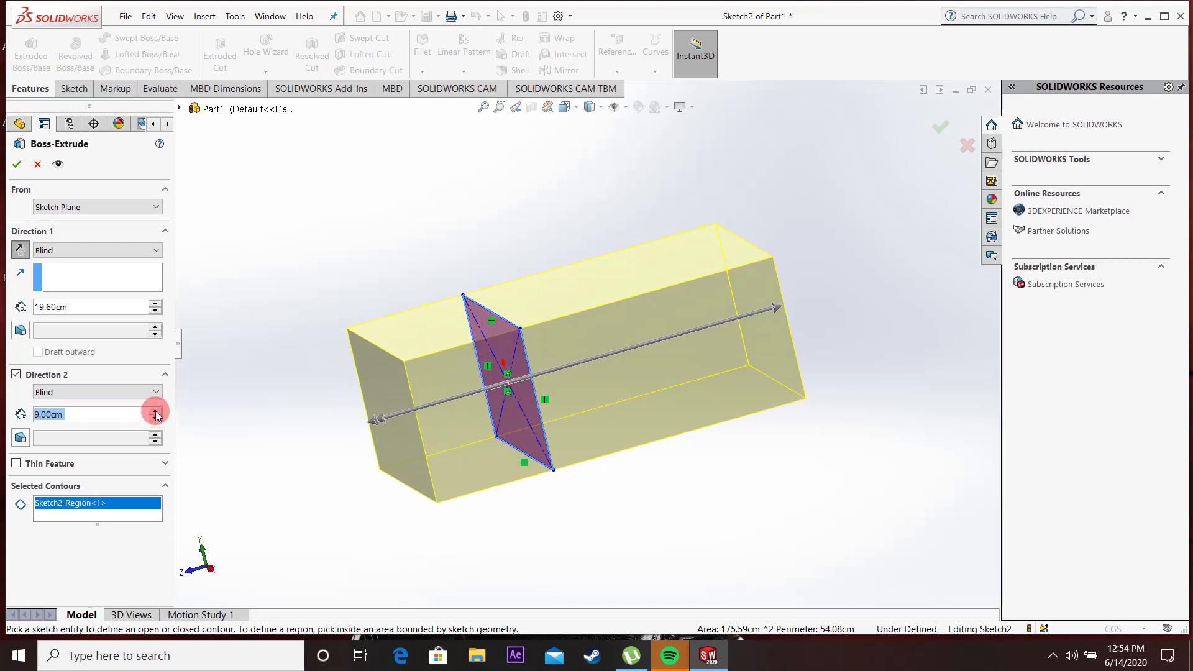
pyautogui.click(155, 410)
pyautogui.click(155, 411)
pyautogui.click(156, 411)
pyautogui.click(155, 411)
pyautogui.click(156, 410)
pyautogui.click(156, 418)
pyautogui.click(156, 411)
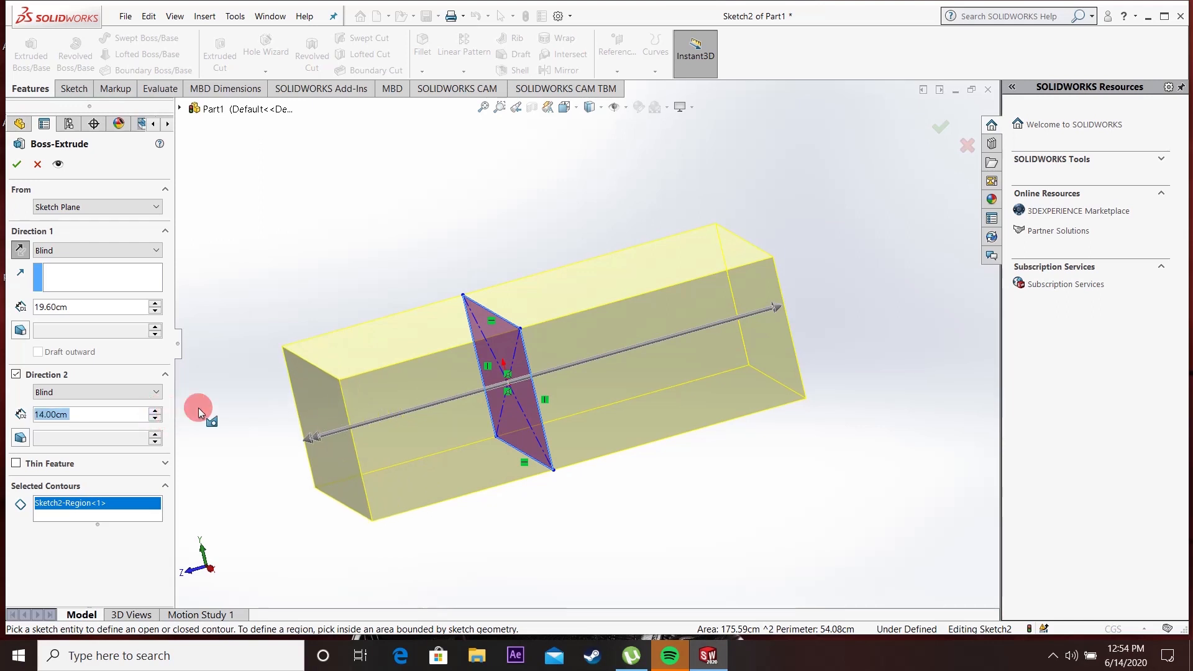
pyautogui.scroll(-3, 385, 370)
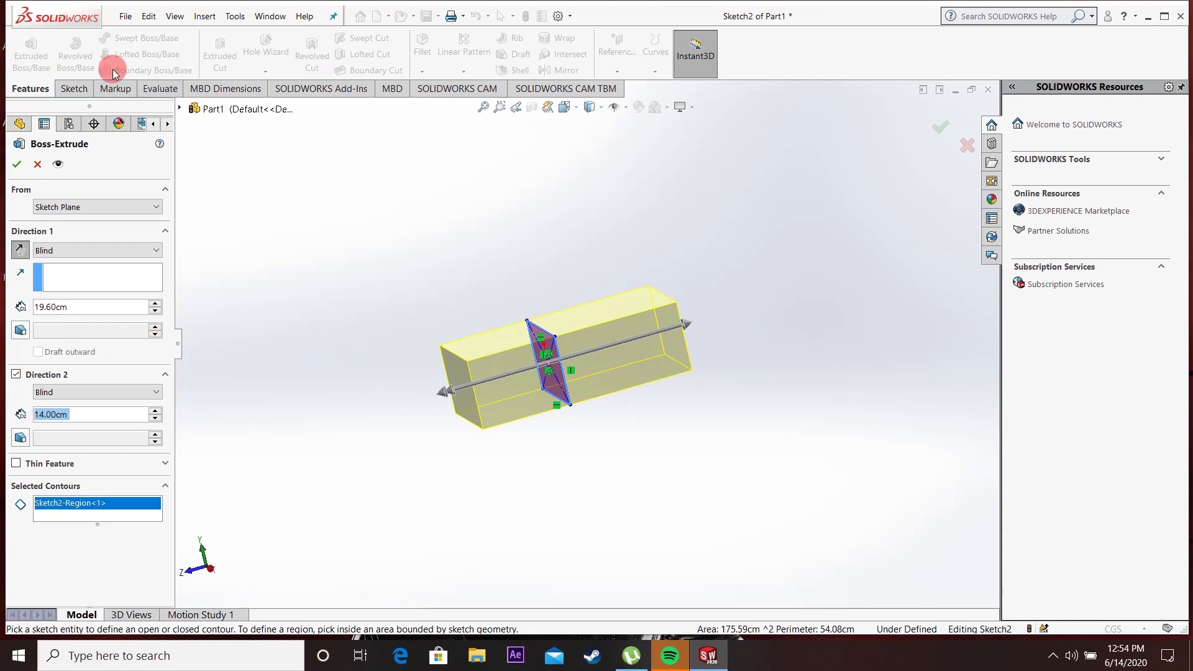
# Step: Accept the two-direction boss extrusion with the Blind end condition and deselect the resulting block
pyautogui.click(139, 249)
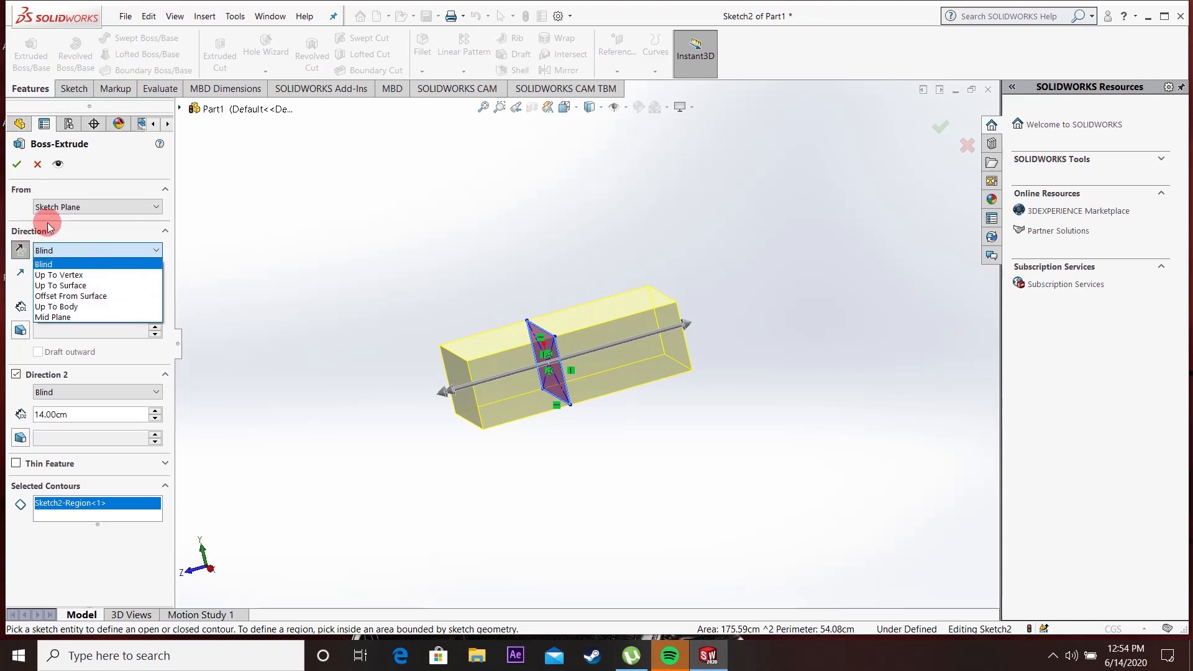
pyautogui.click(16, 169)
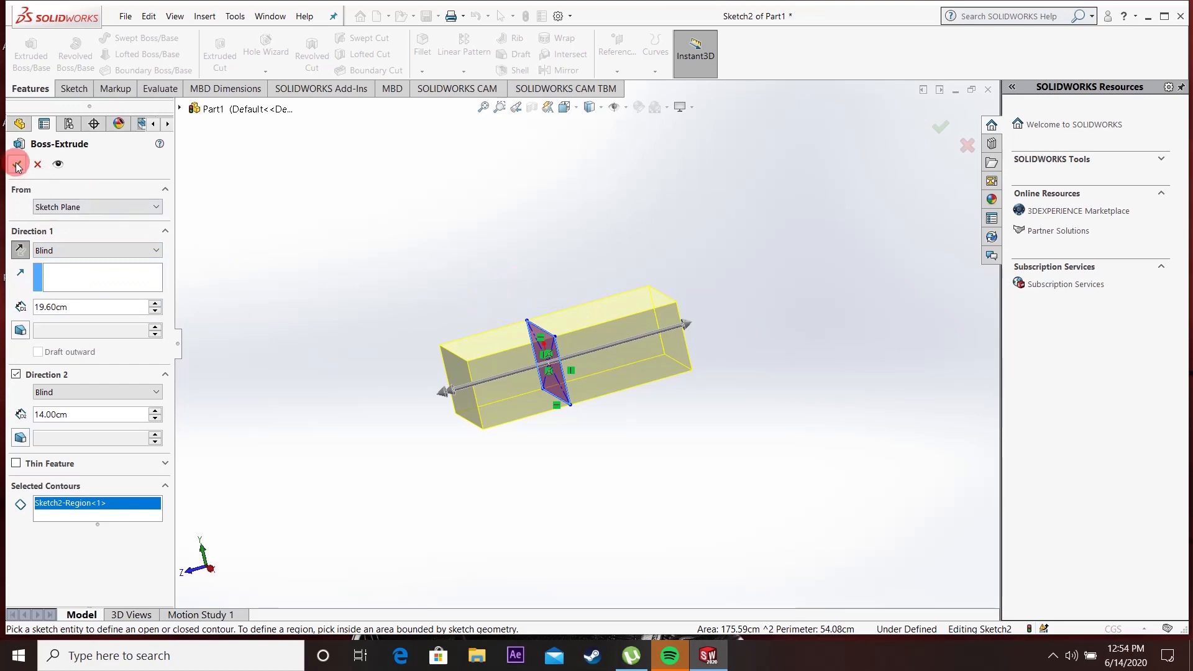
pyautogui.click(18, 165)
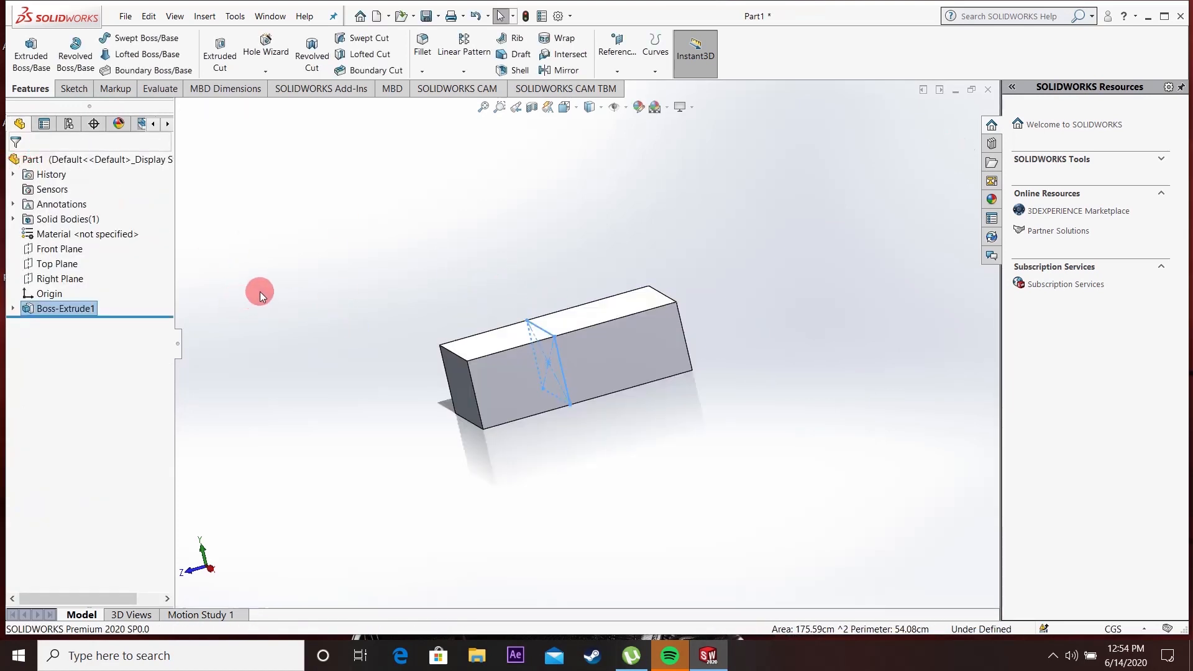
pyautogui.moveTo(603, 355); pyautogui.dragTo(431, 309, button='middle')
pyautogui.click(431, 309)
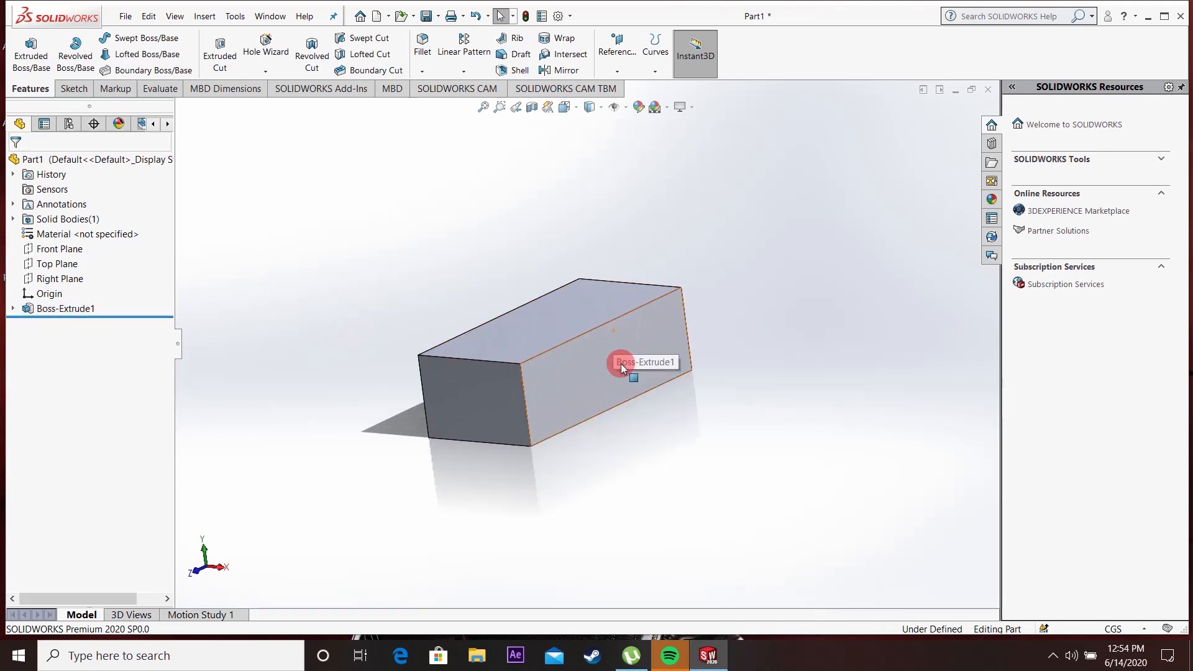
# Step: Show the sketch under the block's boss extrusion so its profile displays inside the solid
pyautogui.scroll(-3, 622, 363)
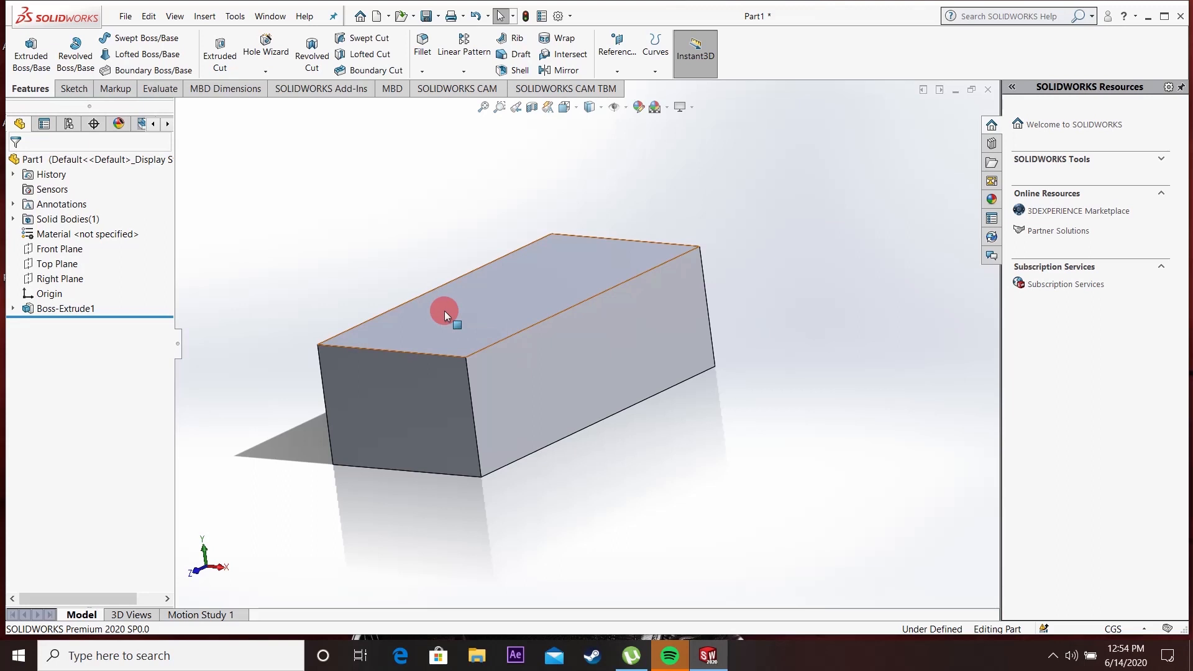
pyautogui.click(13, 310)
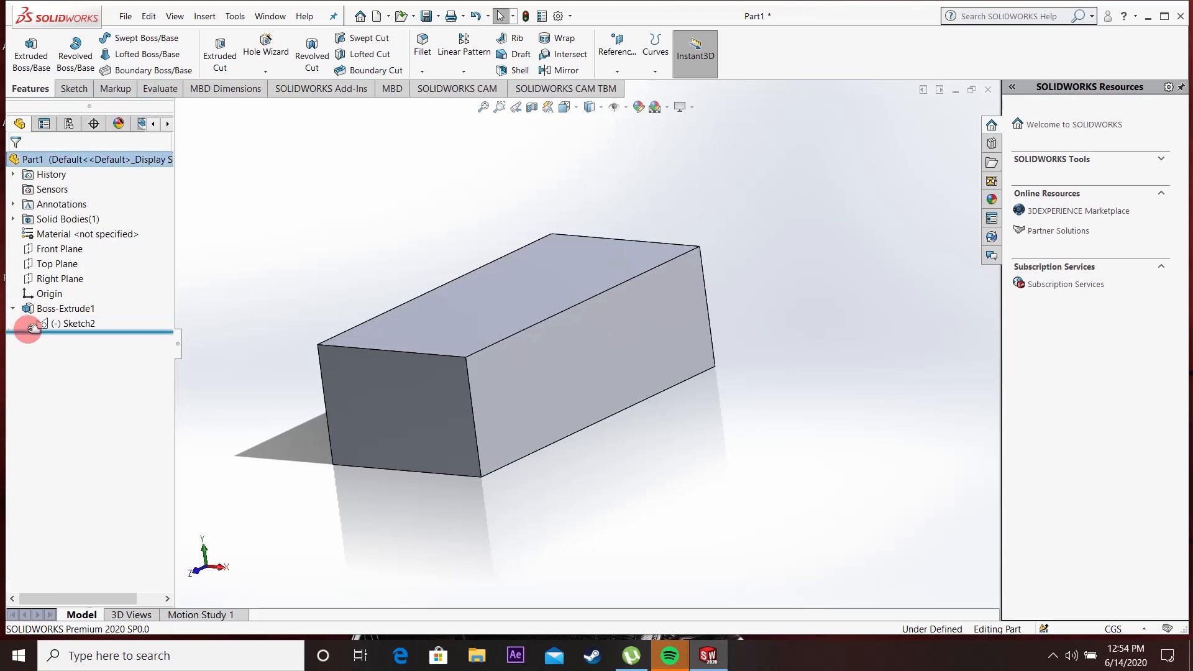
pyautogui.rightClick(71, 328)
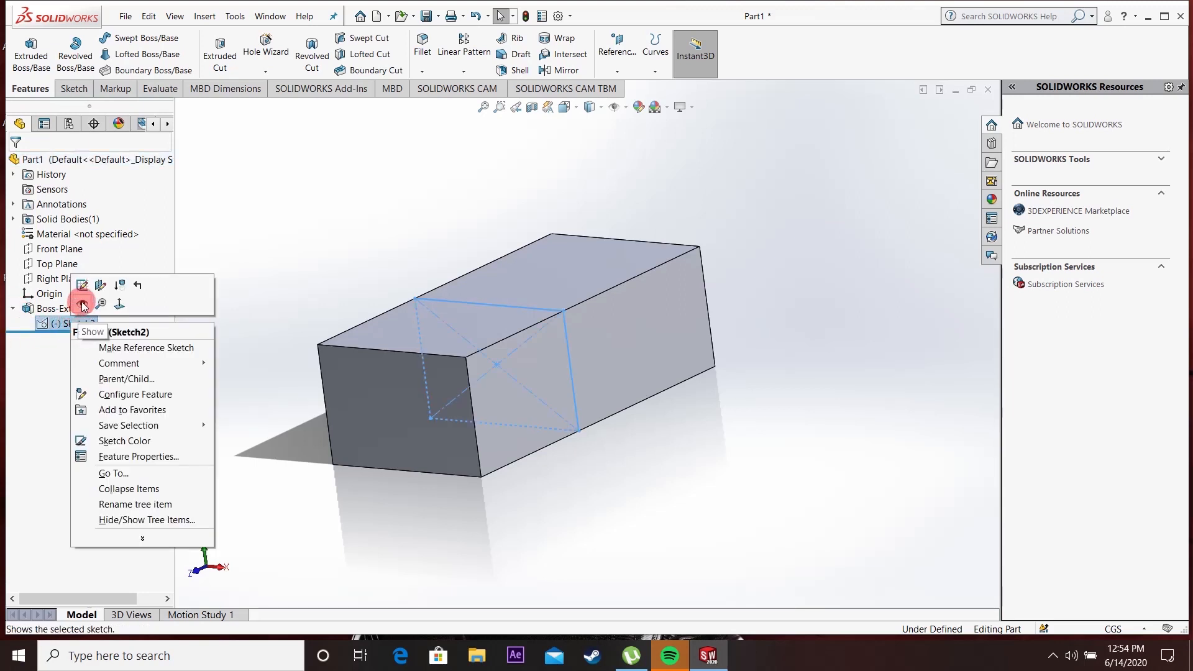
pyautogui.click(82, 305)
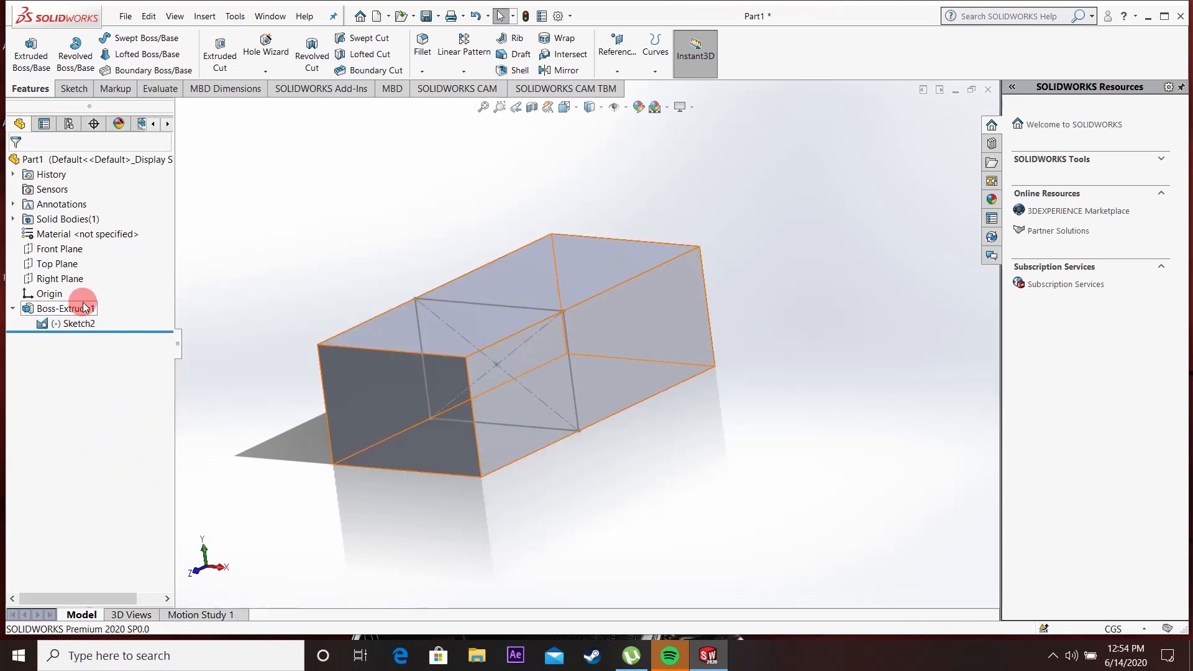
pyautogui.scroll(-3, 564, 335)
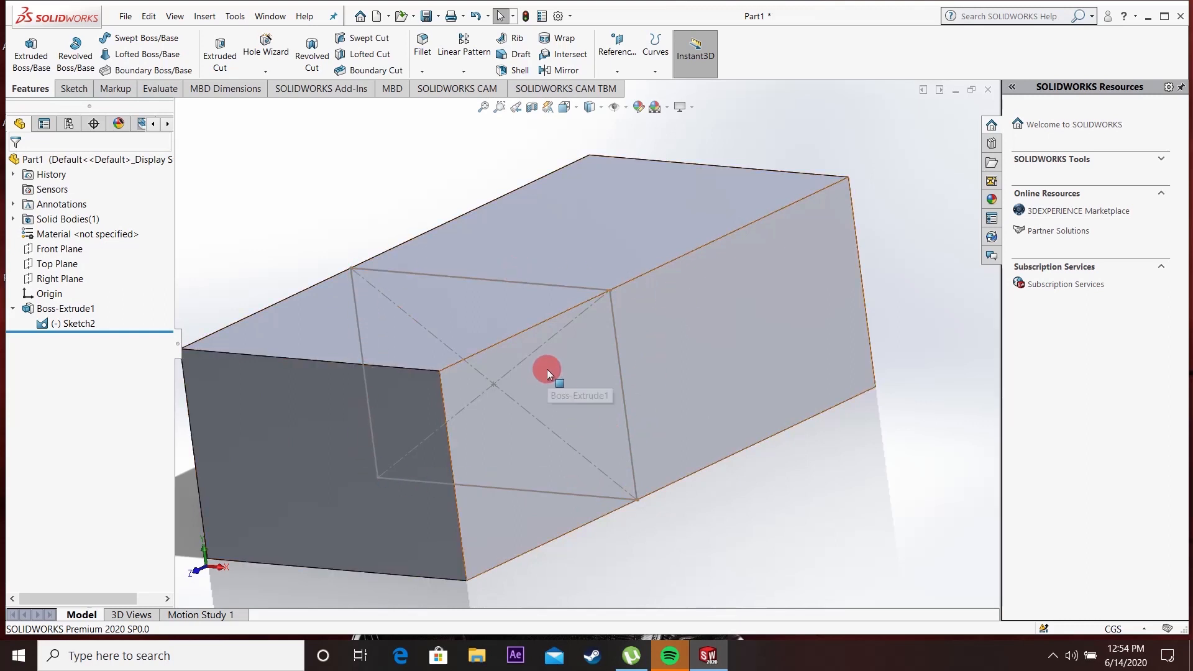
pyautogui.scroll(3, 547, 369)
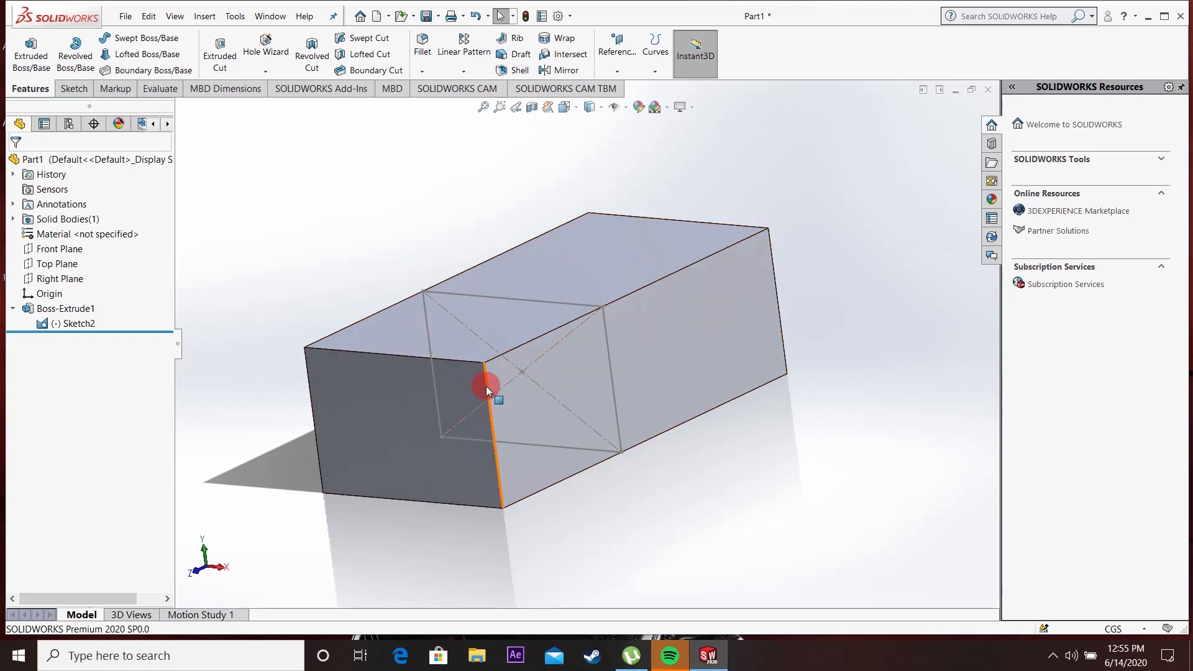
# Step: Edit the block's extrusion, trying a Direction 1 depth of 22.60 cm before restoring 19.60 cm
pyautogui.rightClick(68, 311)
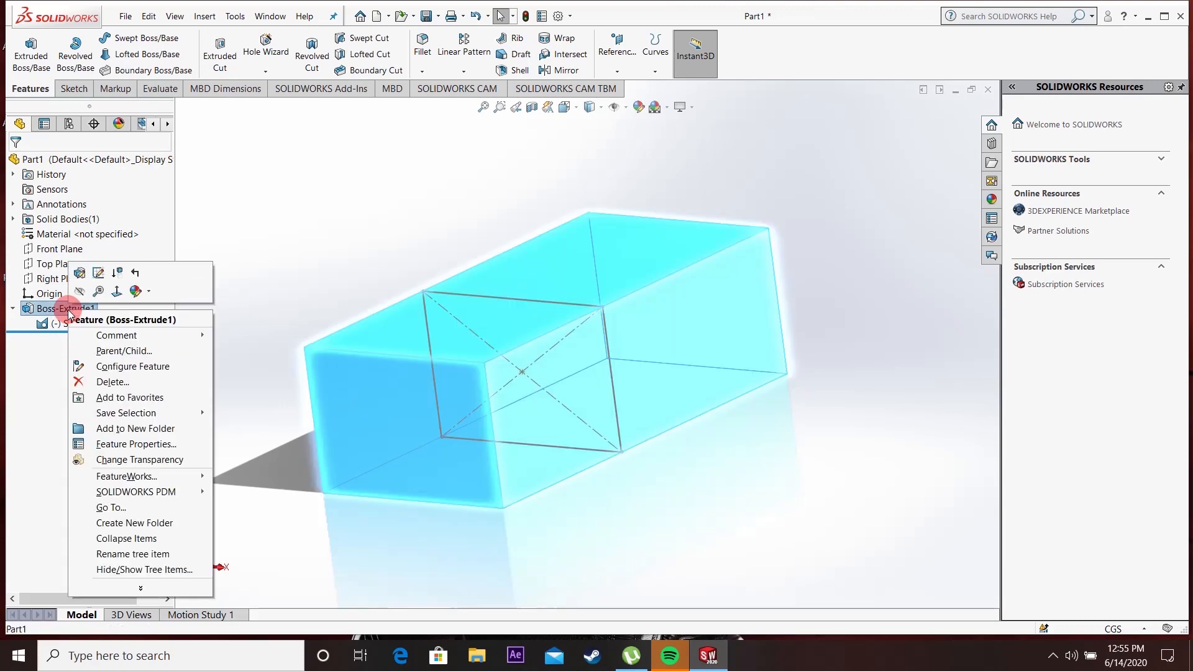
pyautogui.click(79, 277)
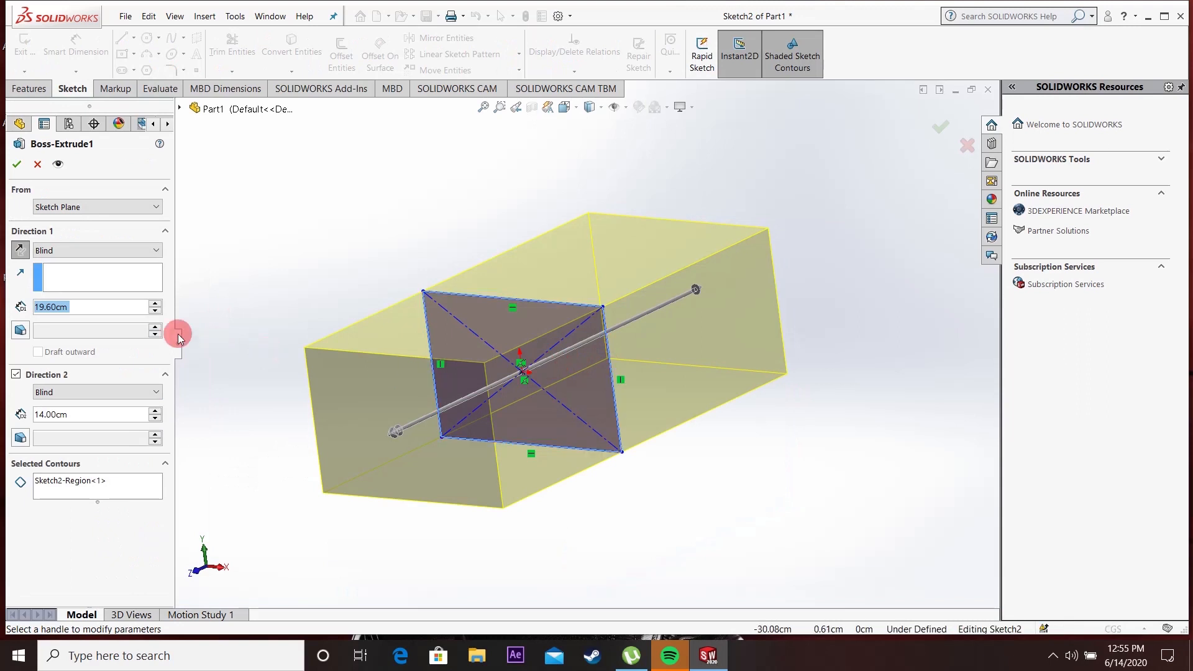
pyautogui.click(158, 303)
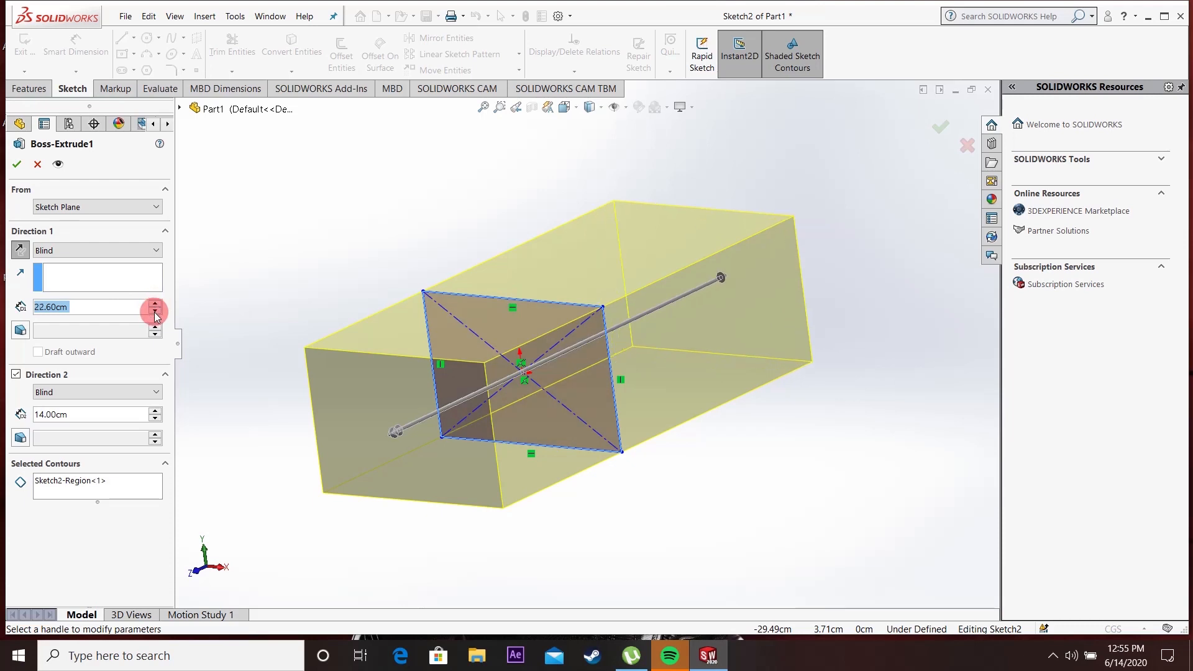
pyautogui.click(156, 315)
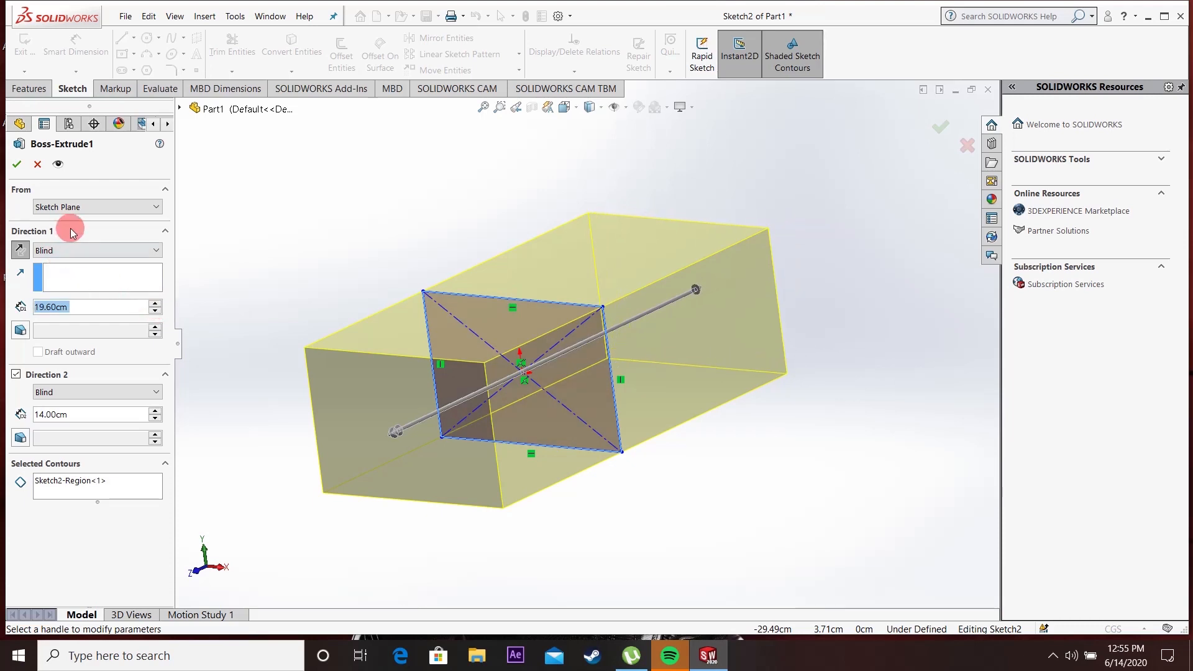
pyautogui.click(16, 165)
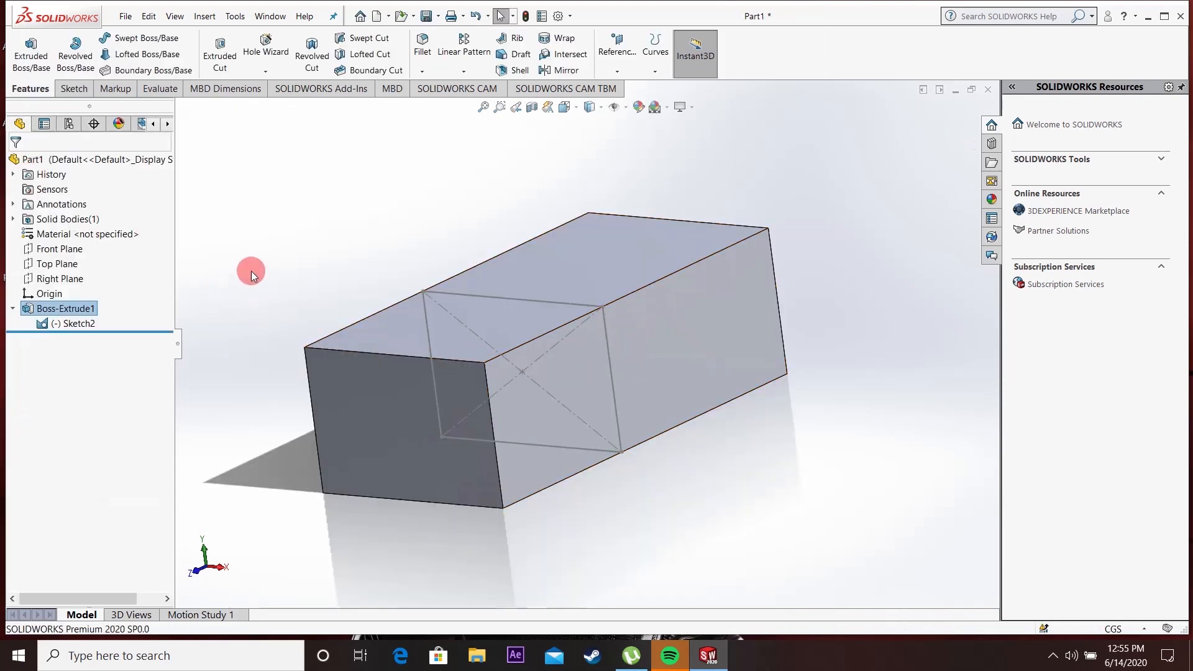
pyautogui.click(461, 245)
# Step: Start a new sketch on the Front Plane, leaving free space beside the existing block
pyautogui.moveTo(818, 363); pyautogui.dragTo(759, 410, button='middle')
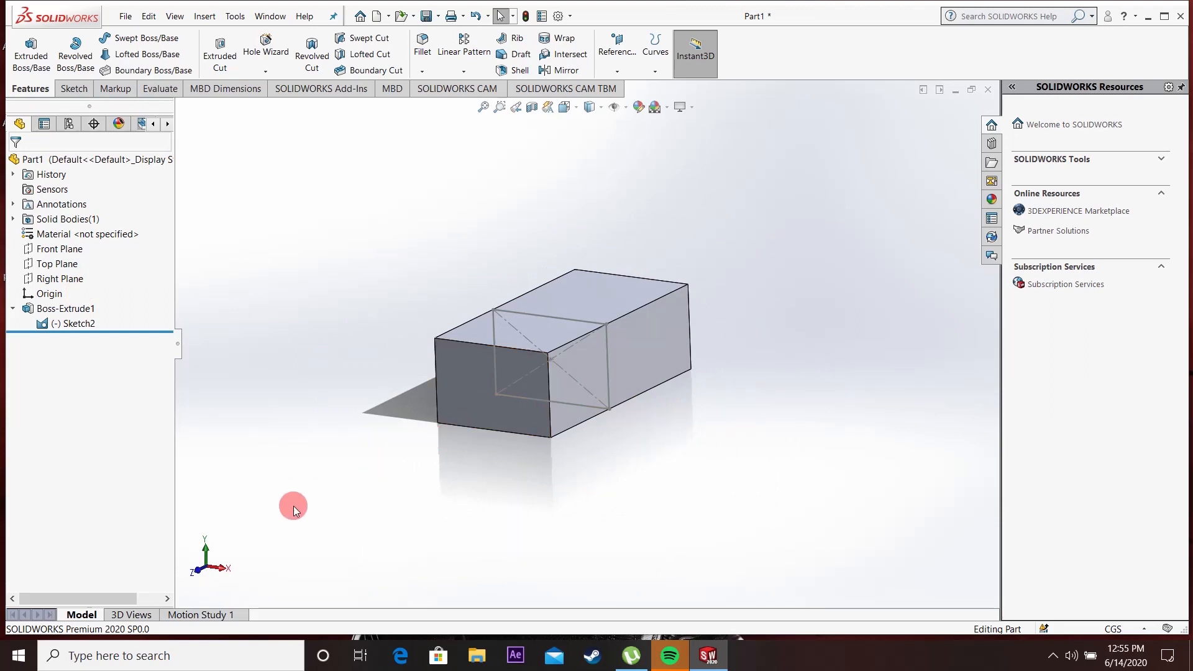
pyautogui.keyDown('ctrl'); pyautogui.moveTo(834, 349); pyautogui.dragTo(684, 367, button='middle'); pyautogui.keyUp('ctrl')
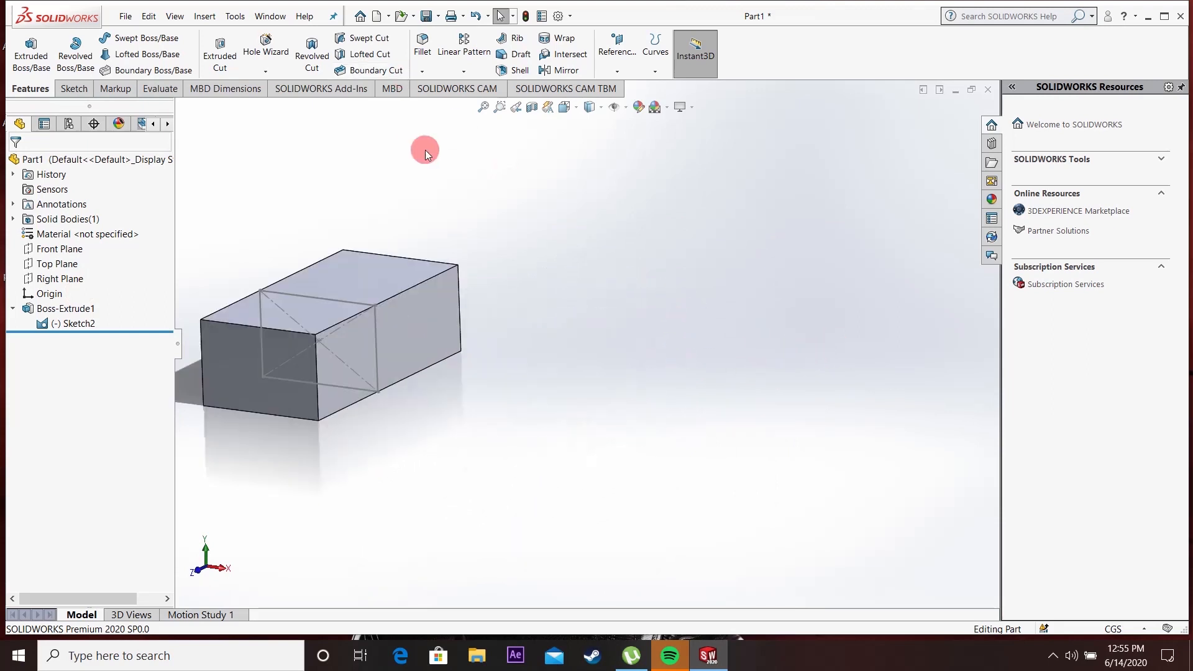
pyautogui.scroll(3, 425, 150)
pyautogui.scroll(-1, 522, 270)
pyautogui.scroll(-2, 740, 337)
pyautogui.scroll(2, 411, 316)
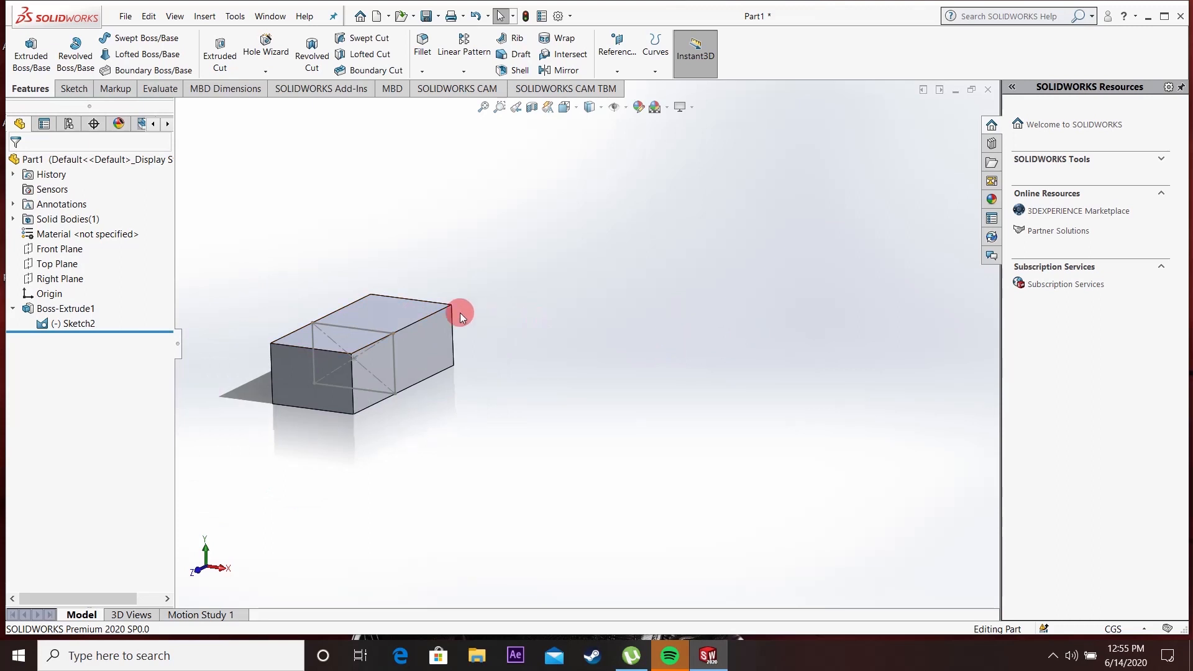
pyautogui.click(74, 90)
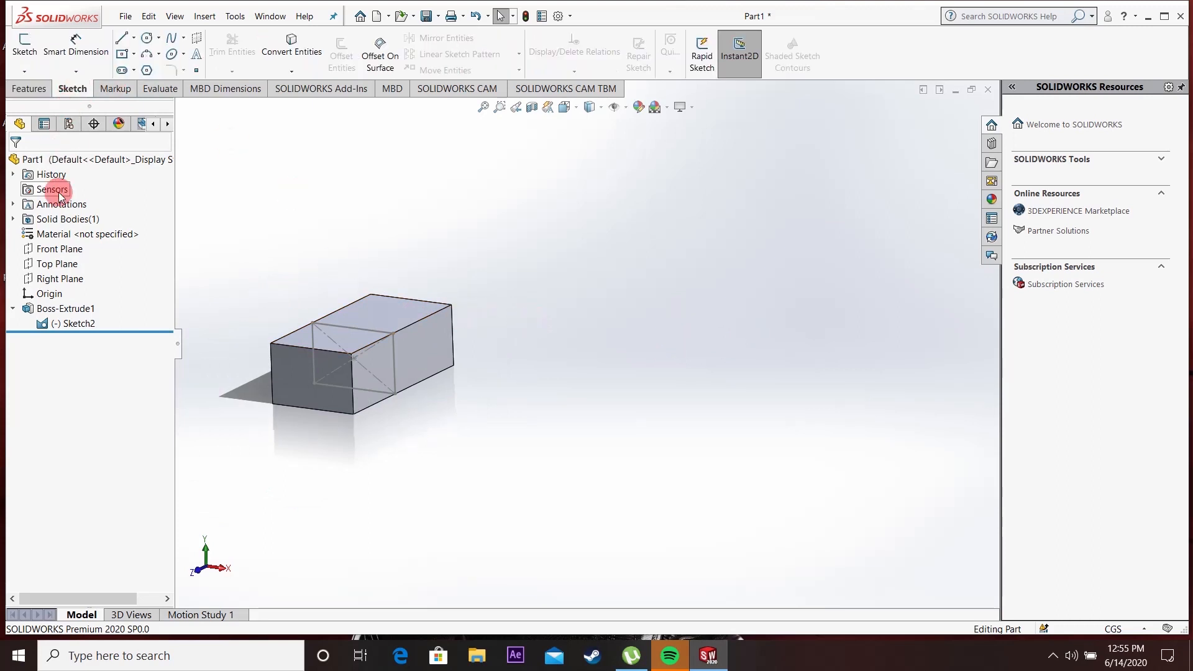
pyautogui.click(70, 249)
pyautogui.click(99, 239)
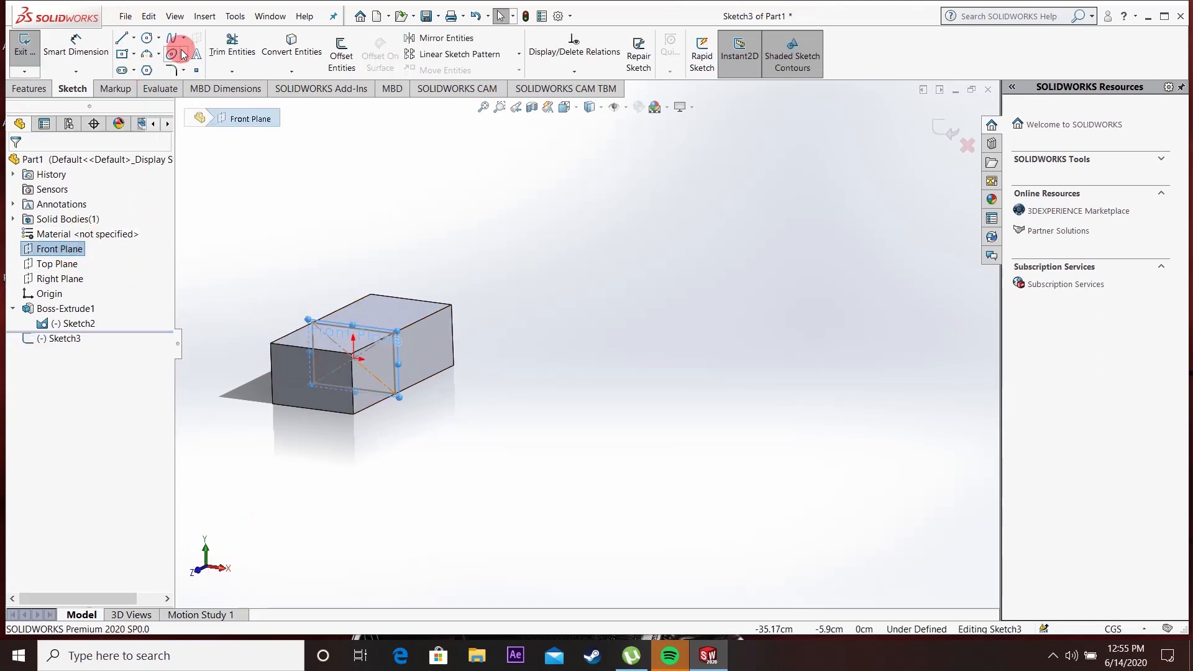
# Step: Sketch a circle of about 5.43 cm radius, centred level with the origin and about 42.55 cm from it along X
pyautogui.click(160, 36)
pyautogui.click(173, 46)
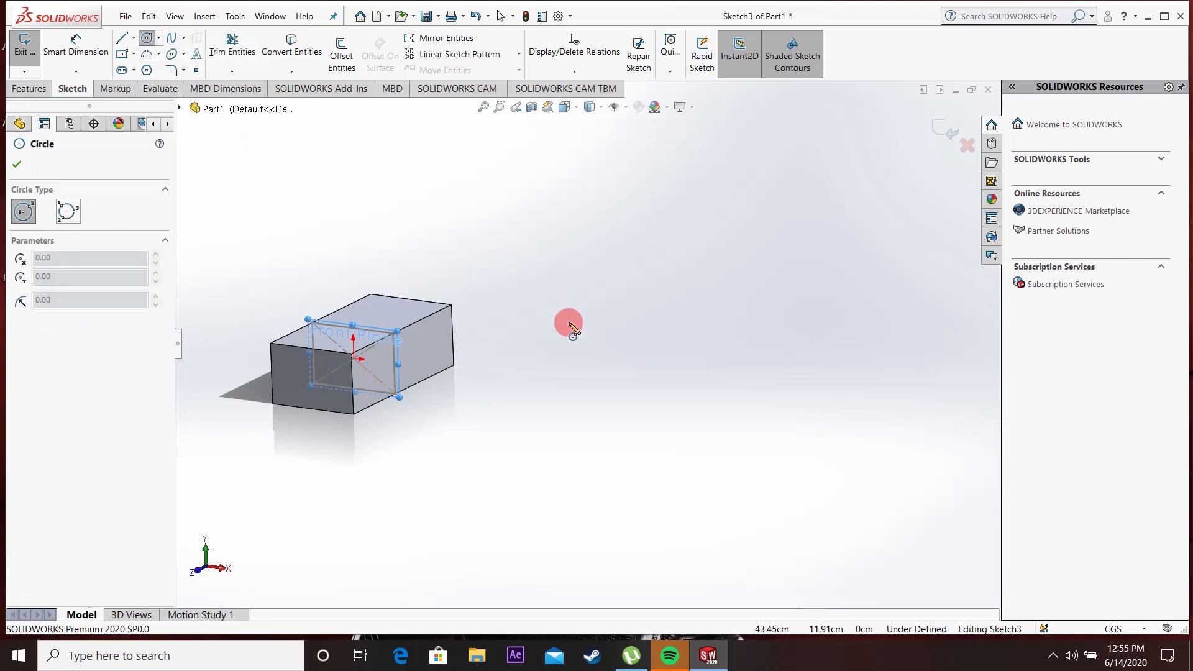
pyautogui.click(210, 569)
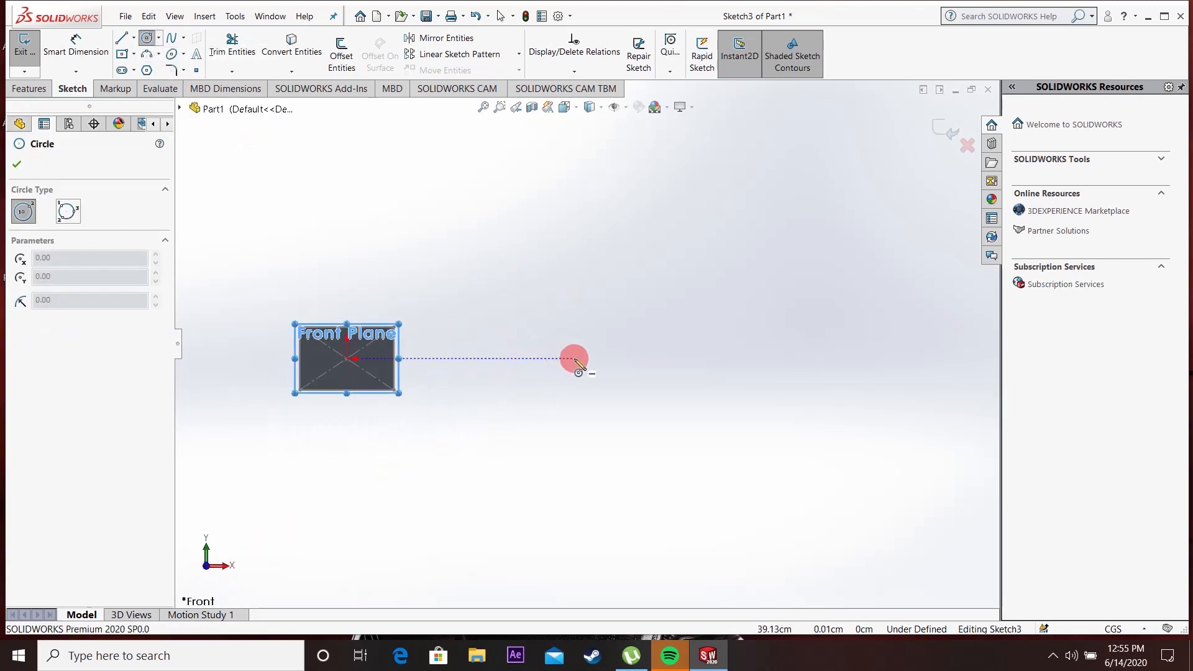
pyautogui.click(594, 358)
pyautogui.click(607, 330)
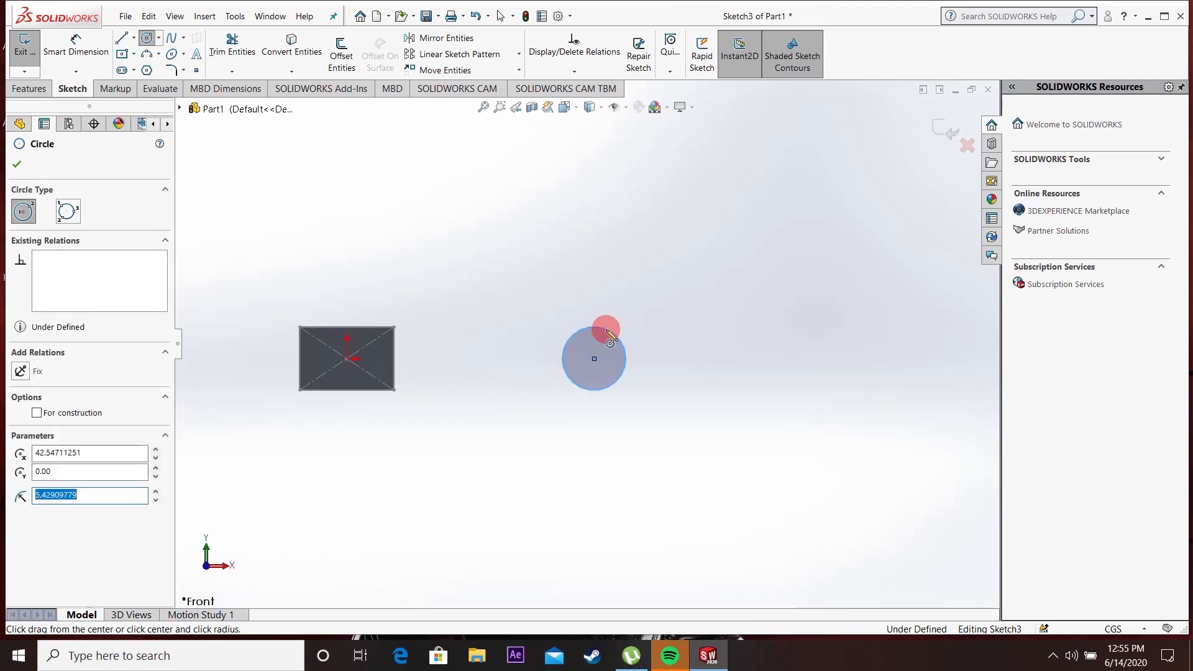
# Step: Sketch a corner rectangle above the gap between the block and the circle, starting at about X 16.03, Y 13.05 cm
pyautogui.click(134, 53)
pyautogui.click(138, 69)
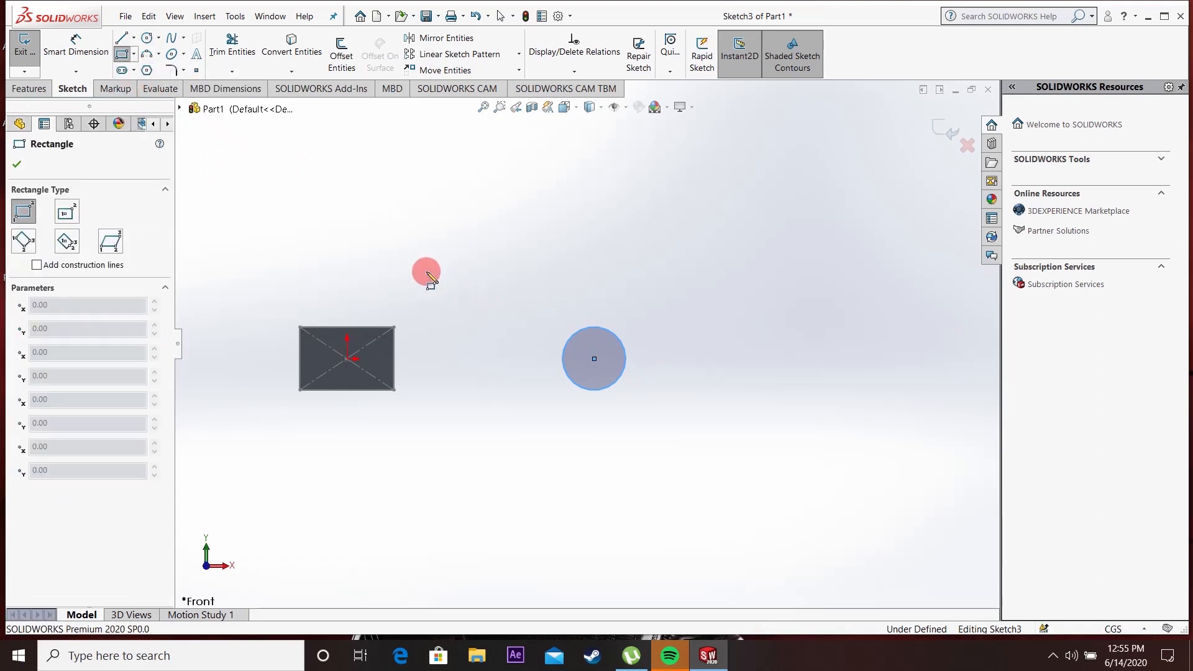
pyautogui.moveTo(440, 282); pyautogui.dragTo(548, 226)
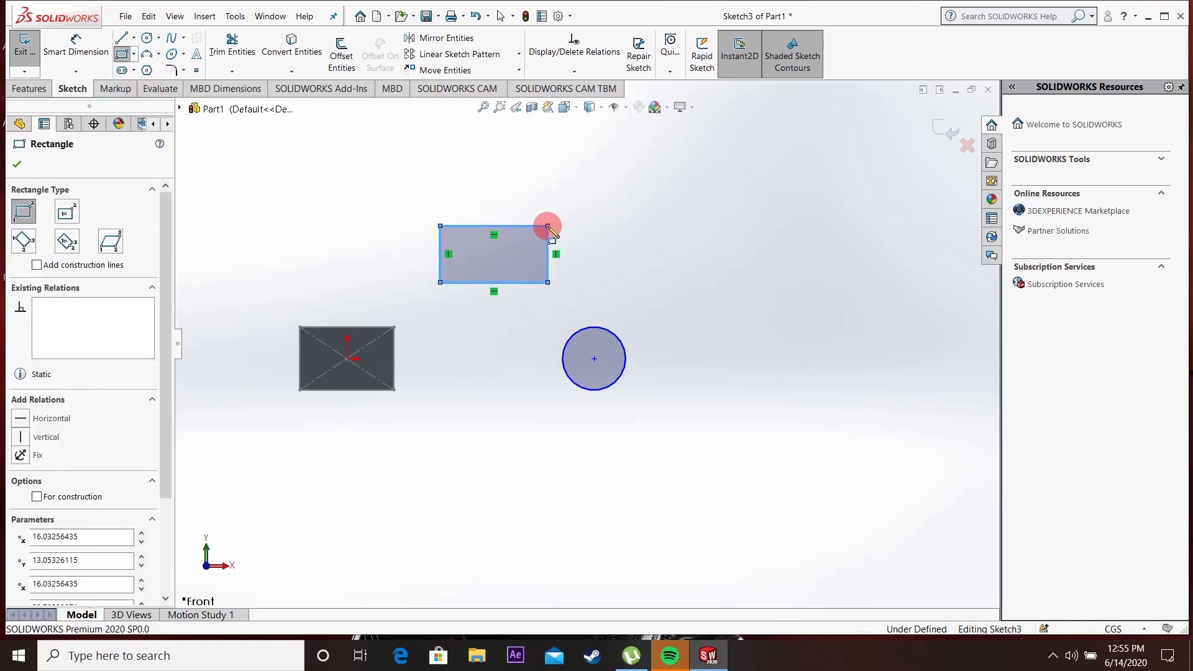
pyautogui.press('Escape')
# Step: Move the whole sketched rectangle slightly closer to the existing block and deselect it
pyautogui.scroll(1, 587, 260)
pyautogui.scroll(-2, 584, 264)
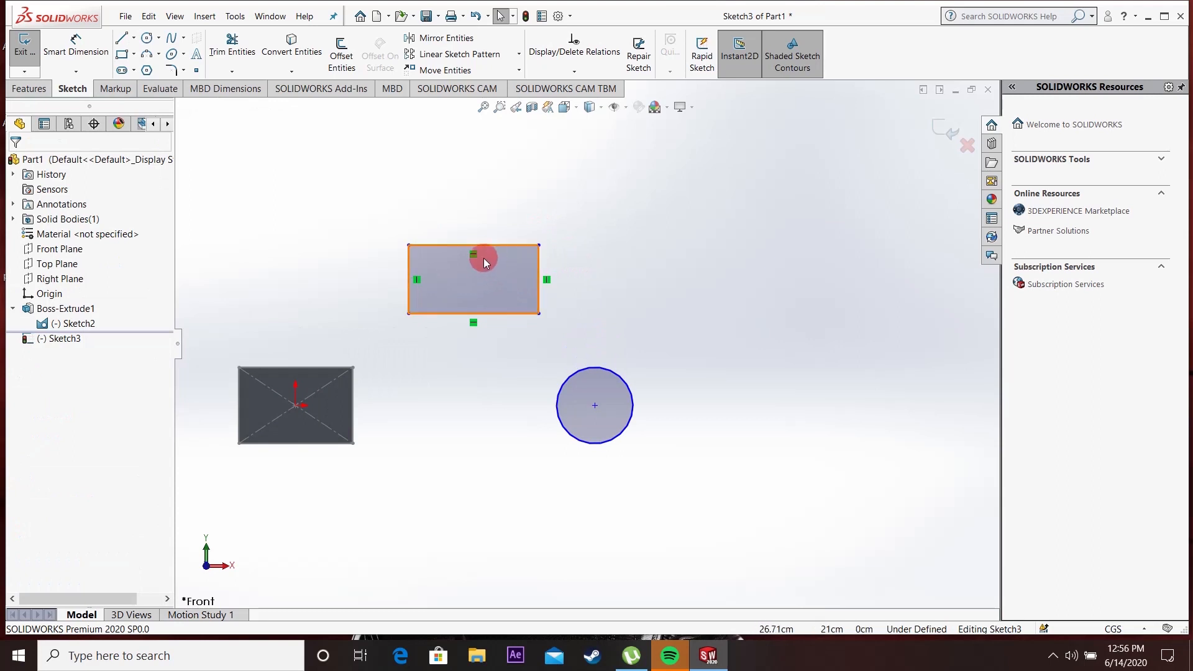
pyautogui.moveTo(479, 274); pyautogui.dragTo(457, 277)
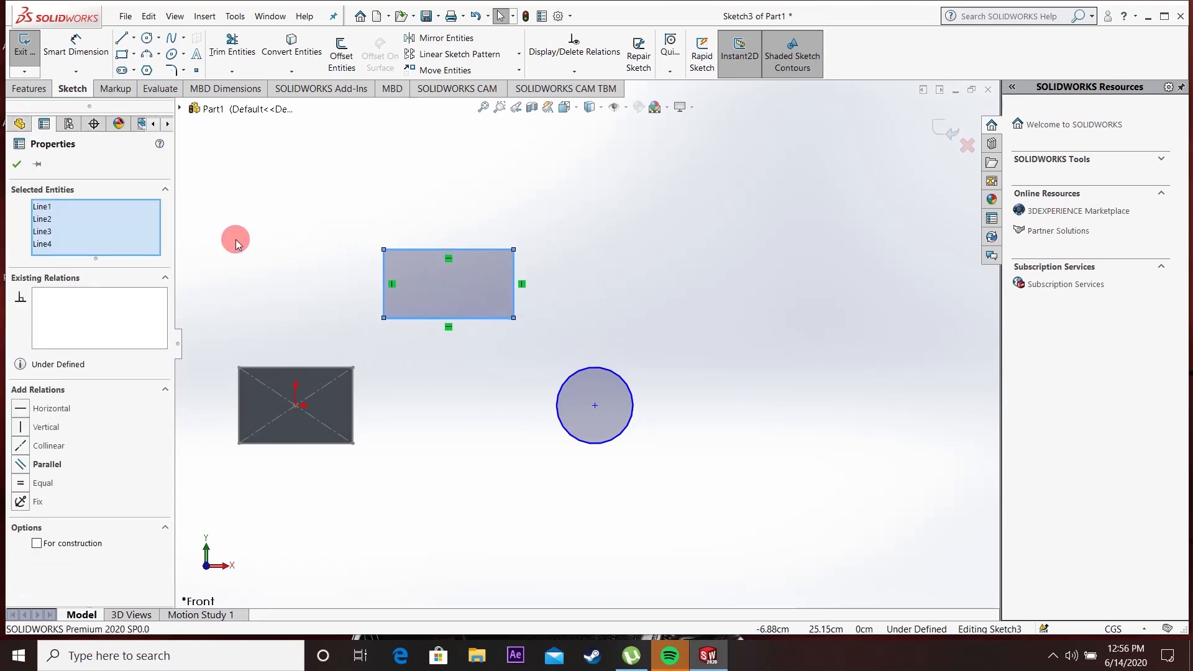
pyautogui.click(16, 164)
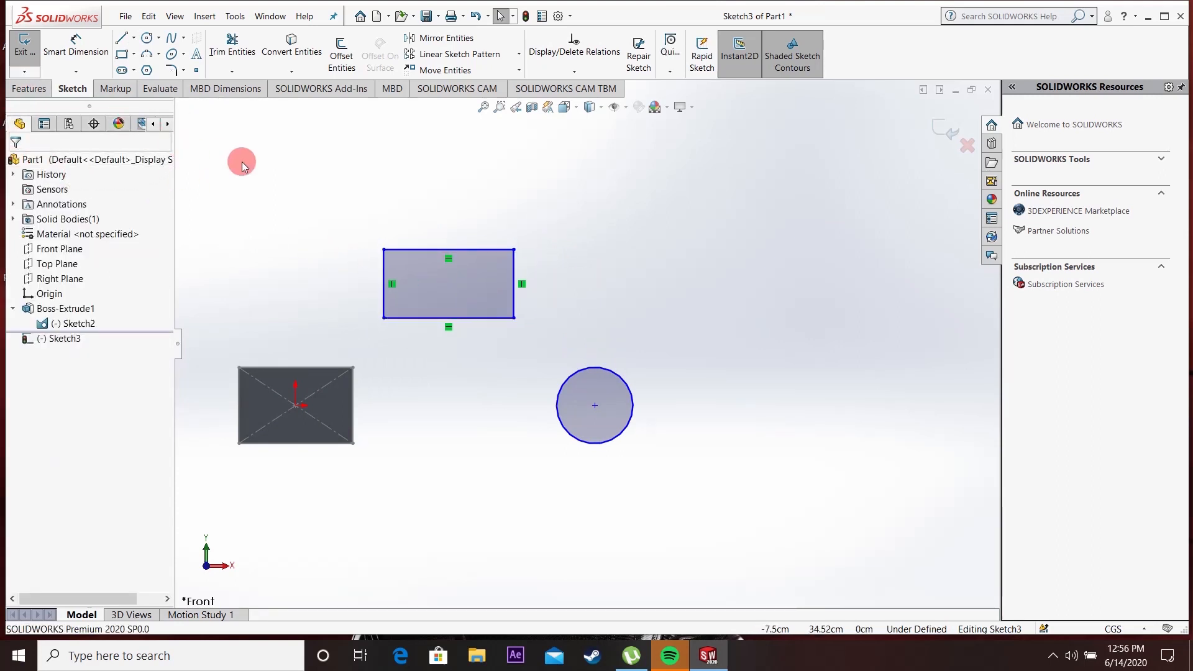
# Step: Extrude the new sketch as a 19.60 cm Blind boss, selecting both the rectangle and circle regions as contours
pyautogui.scroll(1, 241, 162)
pyautogui.click(28, 88)
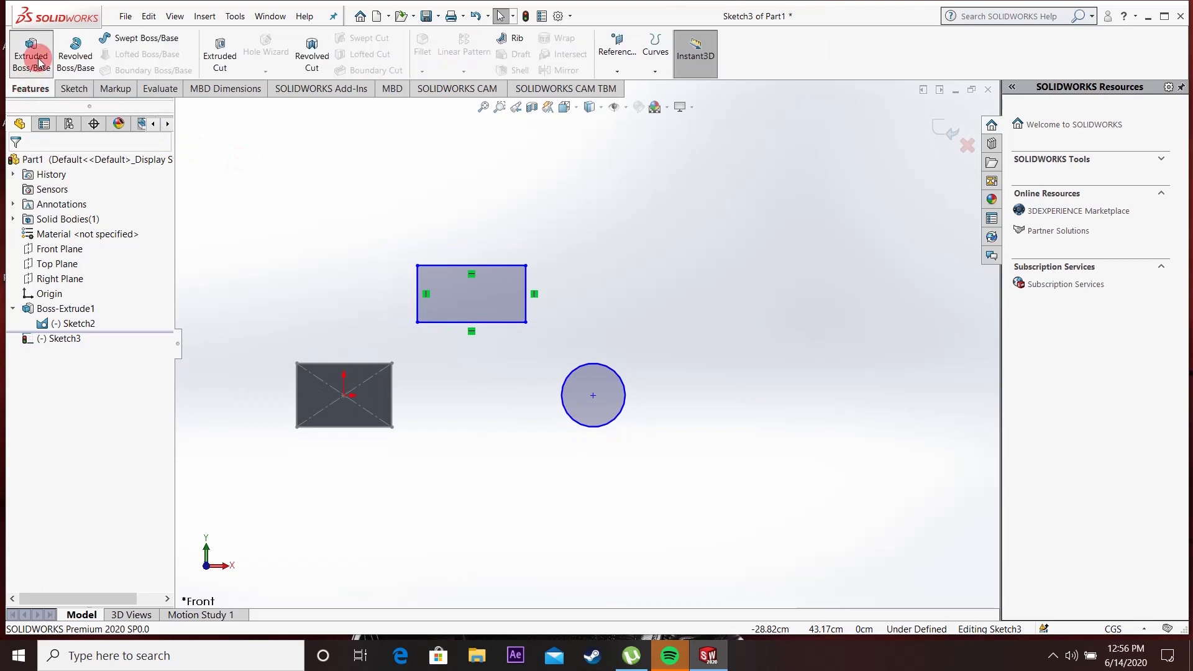
pyautogui.click(32, 59)
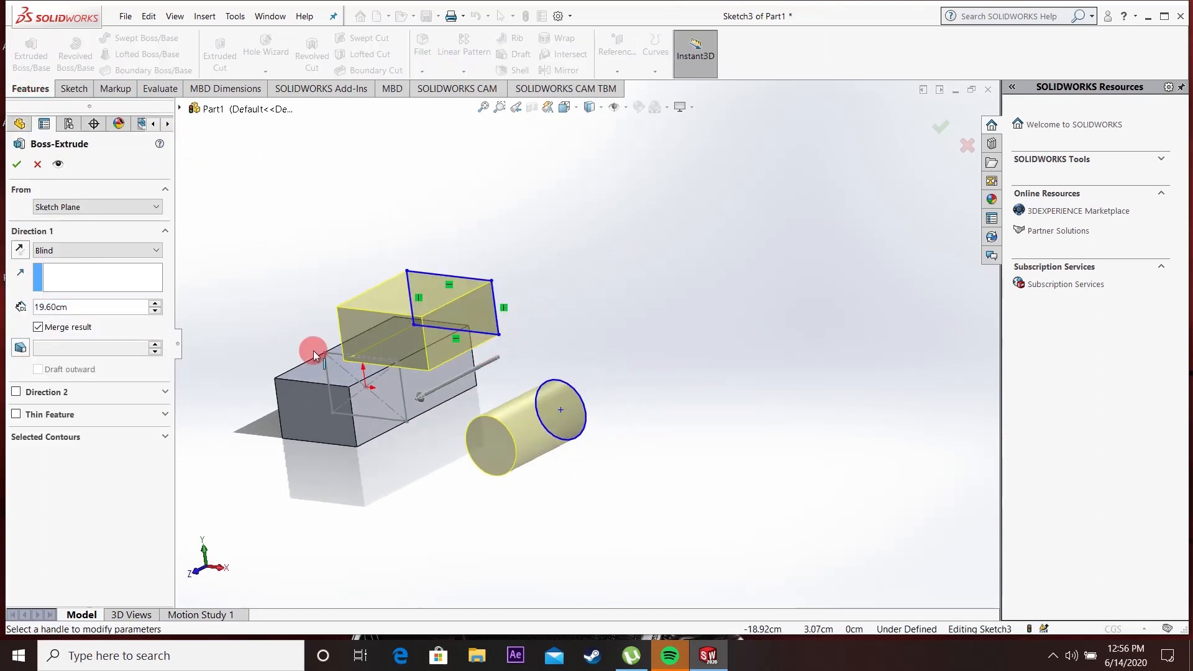
pyautogui.click(115, 448)
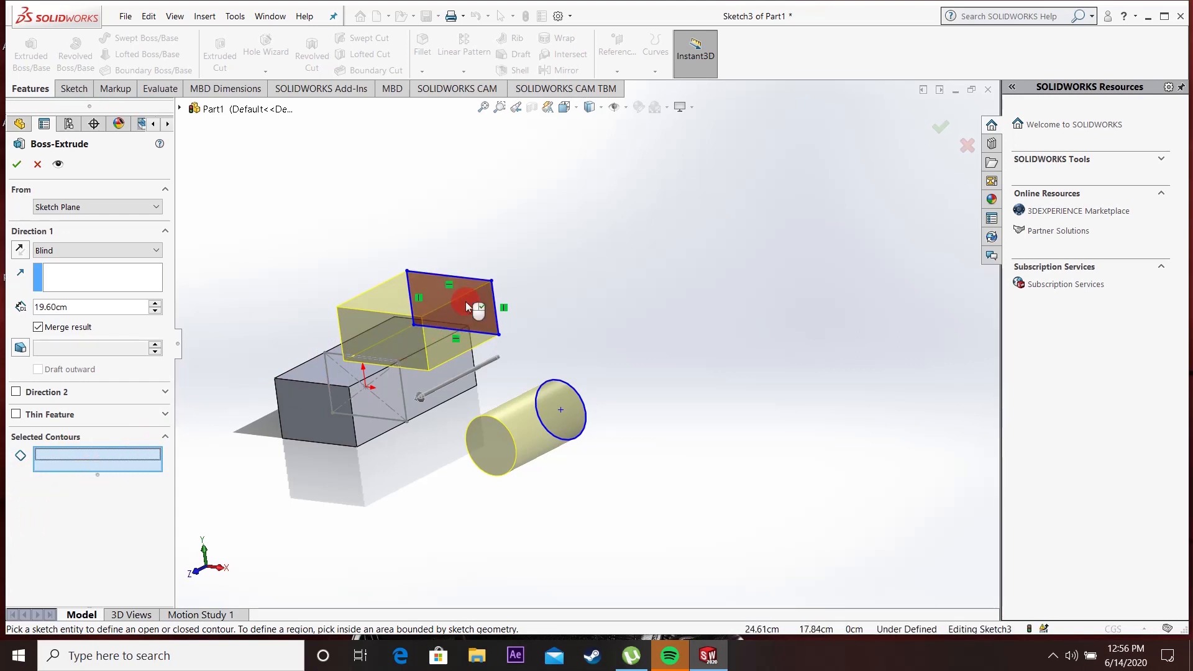
pyautogui.click(465, 304)
pyautogui.click(559, 417)
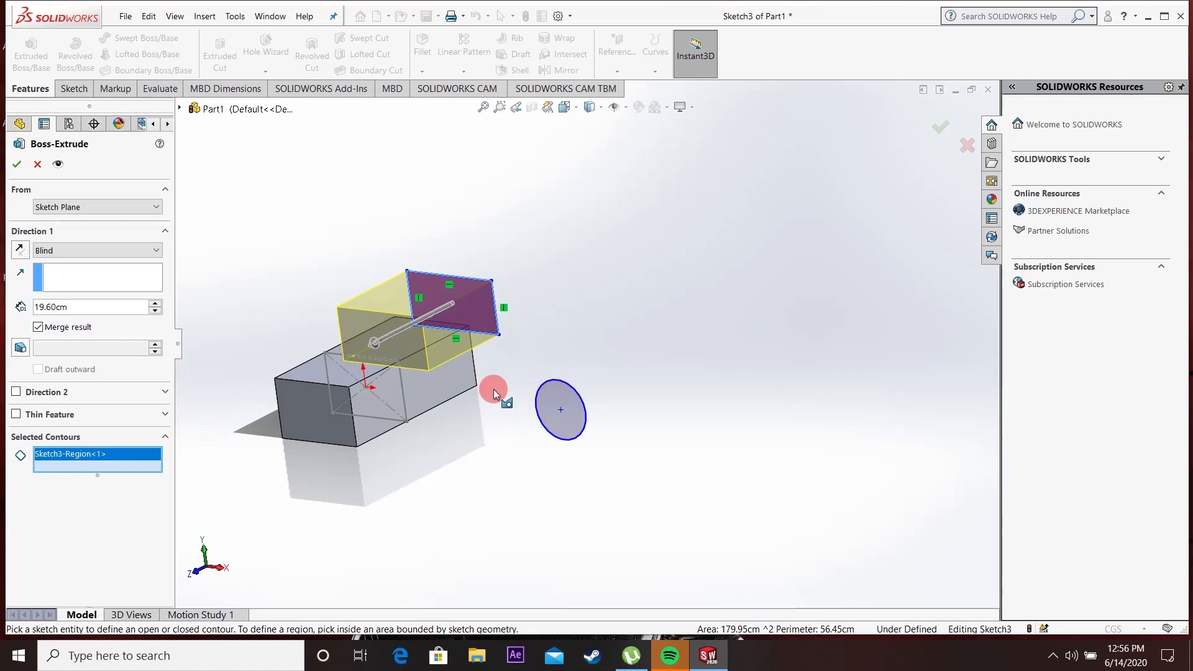
pyautogui.click(550, 407)
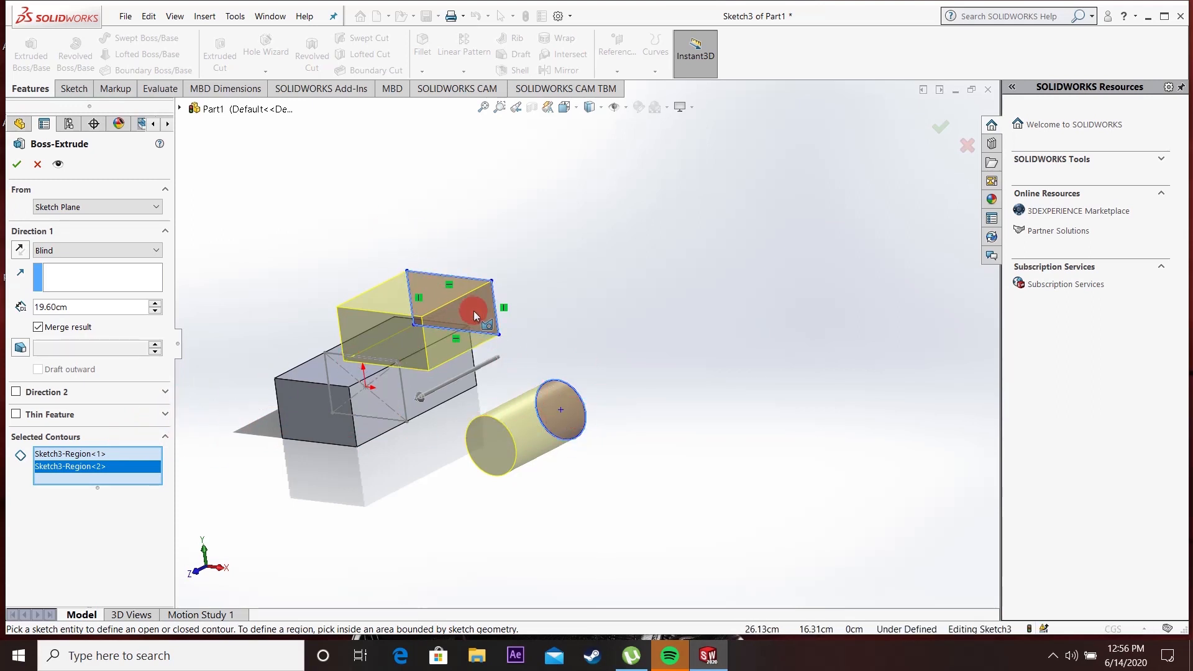
pyautogui.click(15, 167)
# Step: Examine the newly extruded block and cylinder alongside the original block
pyautogui.moveTo(374, 366); pyautogui.dragTo(669, 276, button='middle')
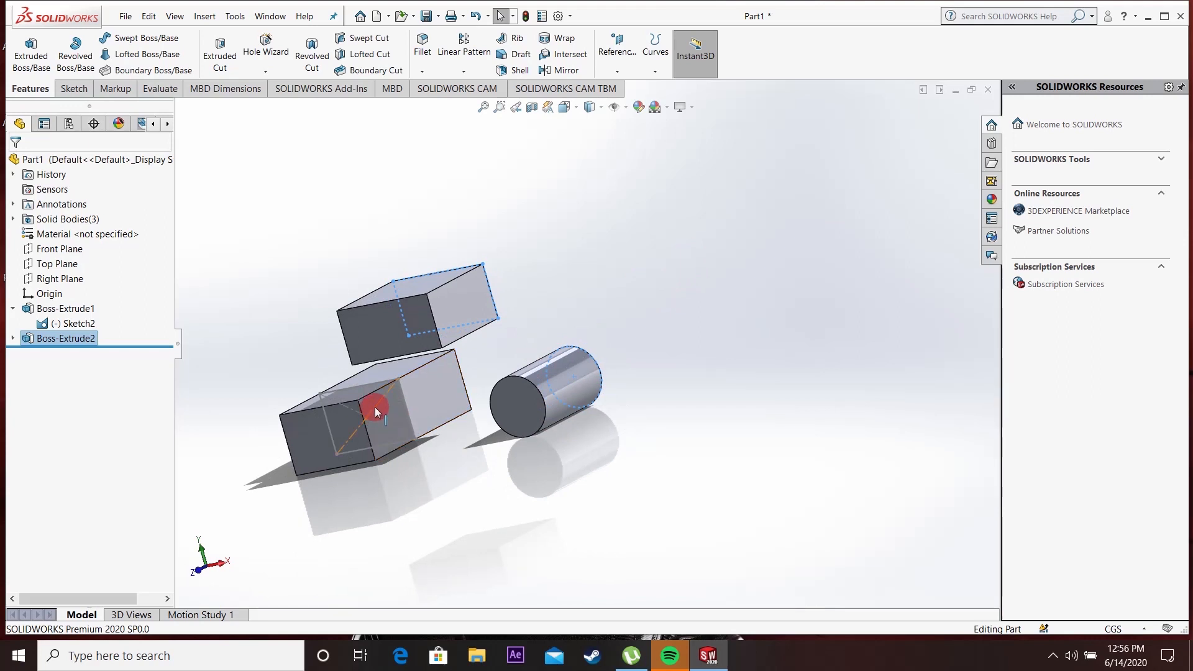
pyautogui.scroll(-4, 438, 416)
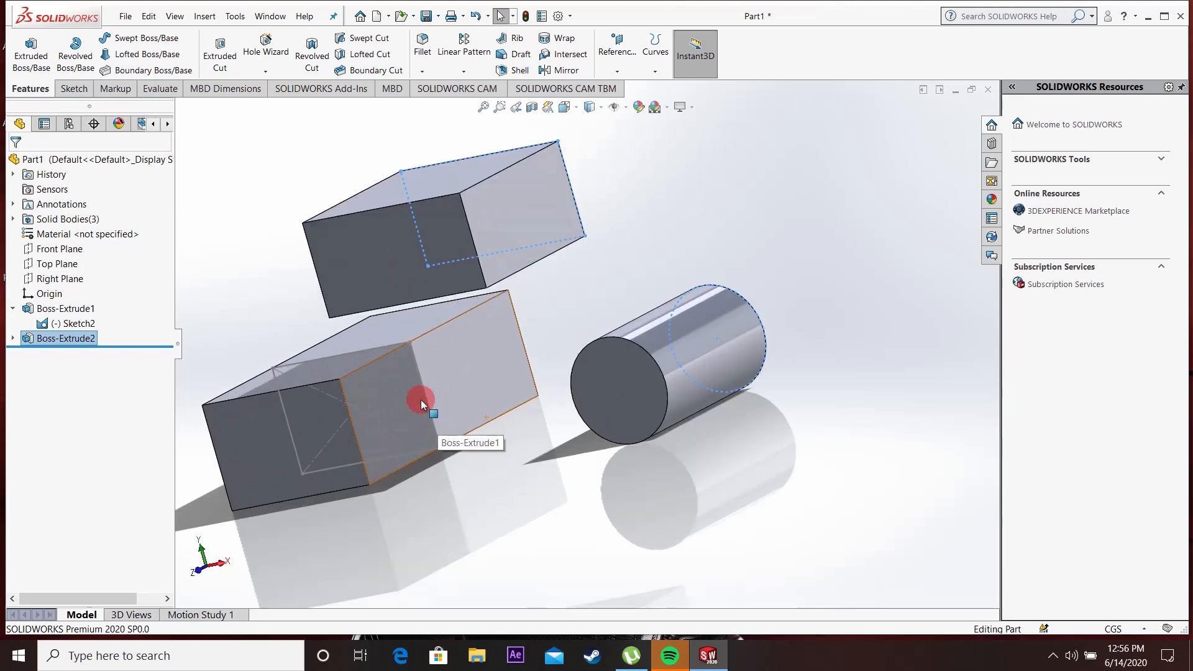
pyautogui.scroll(5, 458, 387)
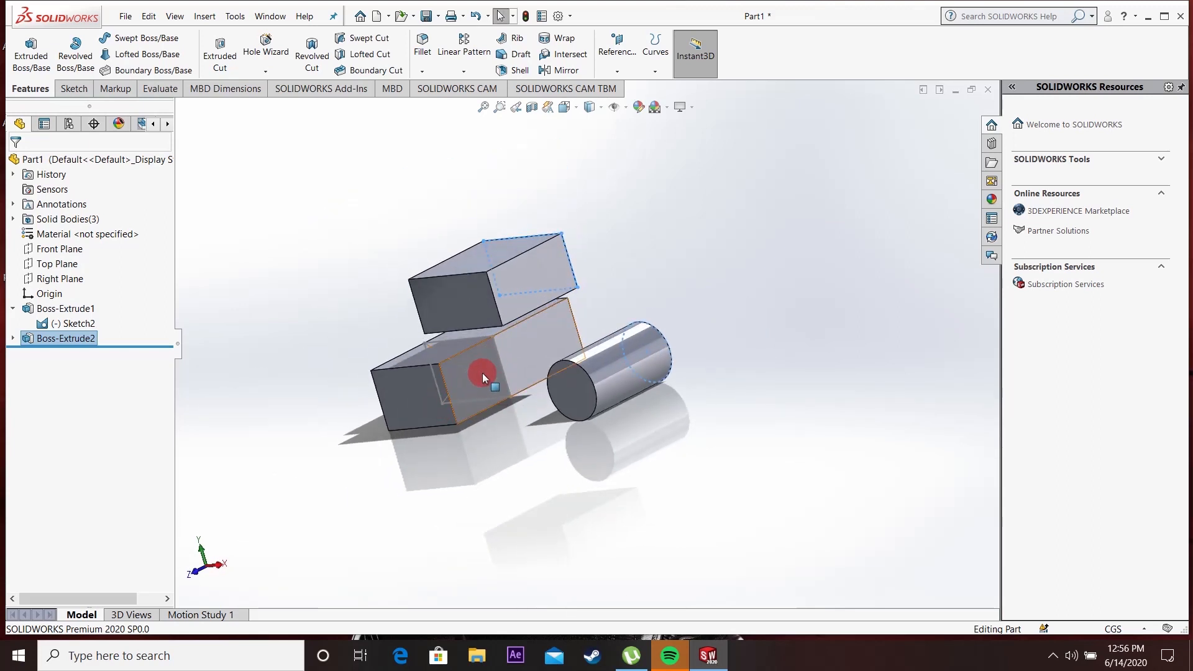
pyautogui.scroll(-3, 482, 373)
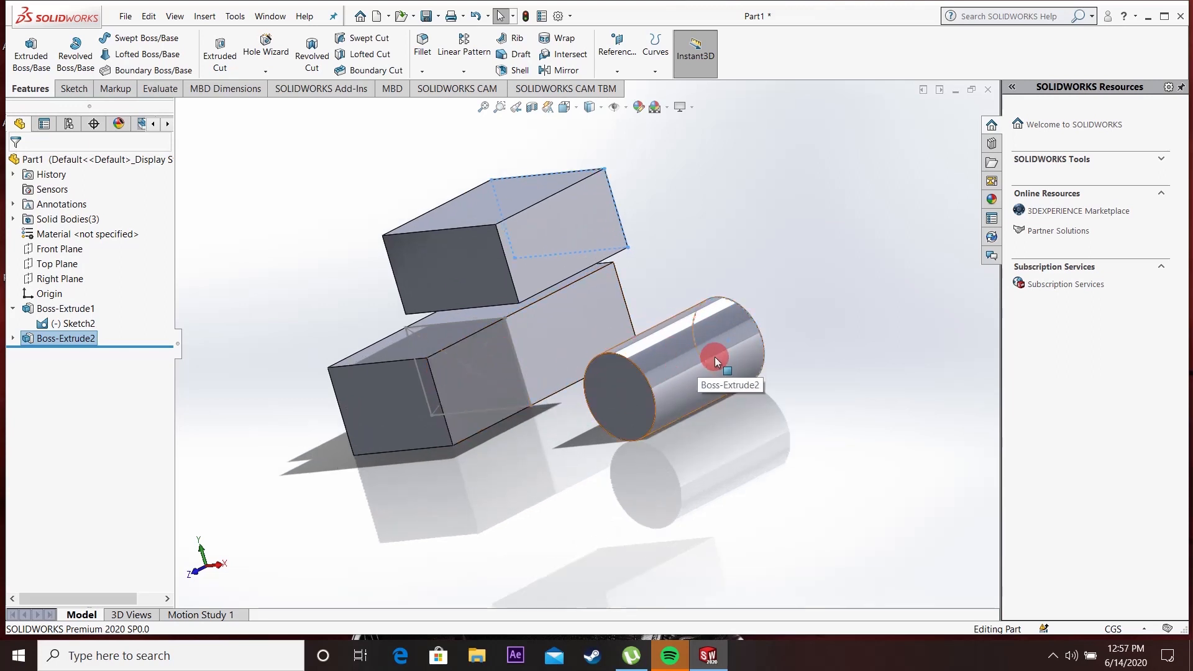
pyautogui.scroll(-5, 684, 366)
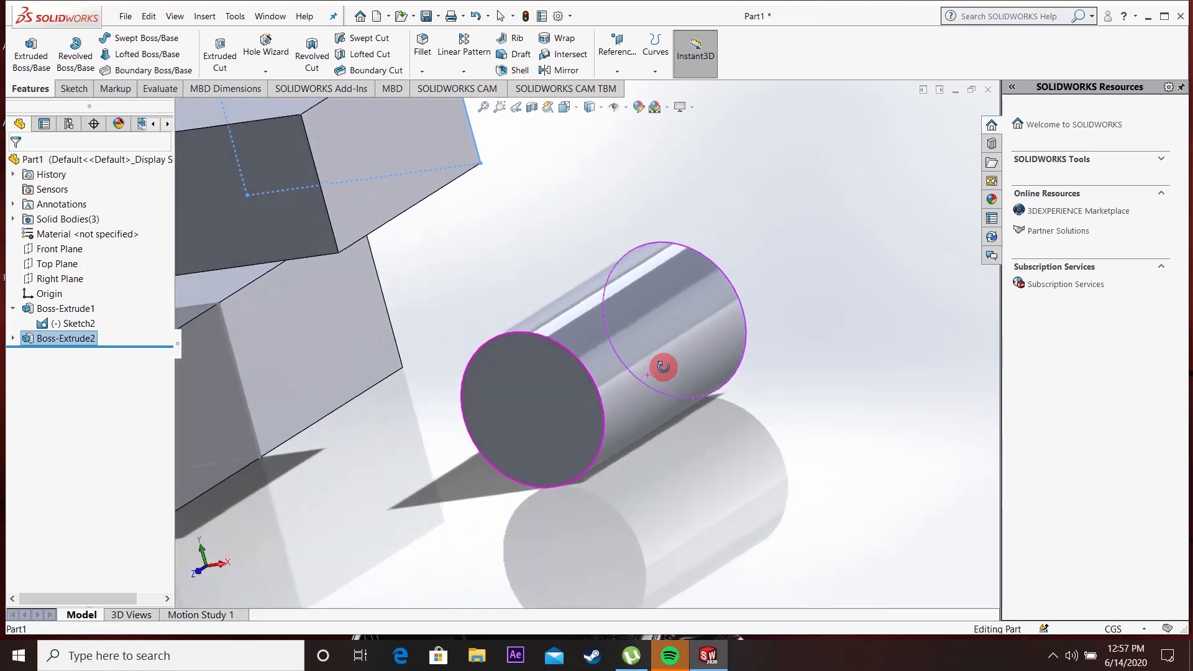
pyautogui.scroll(6, 544, 356)
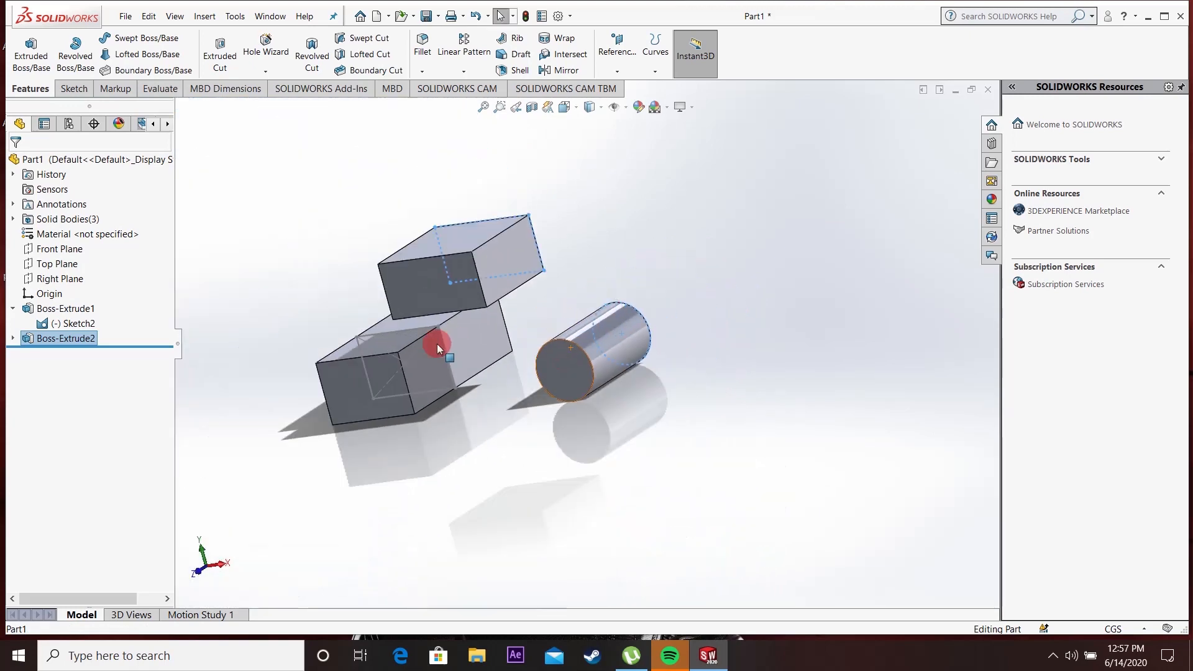
# Step: Sketch a center rectangle about 3.5 cm wide on the original block's side face that faces the cylinder
pyautogui.scroll(-4, 454, 346)
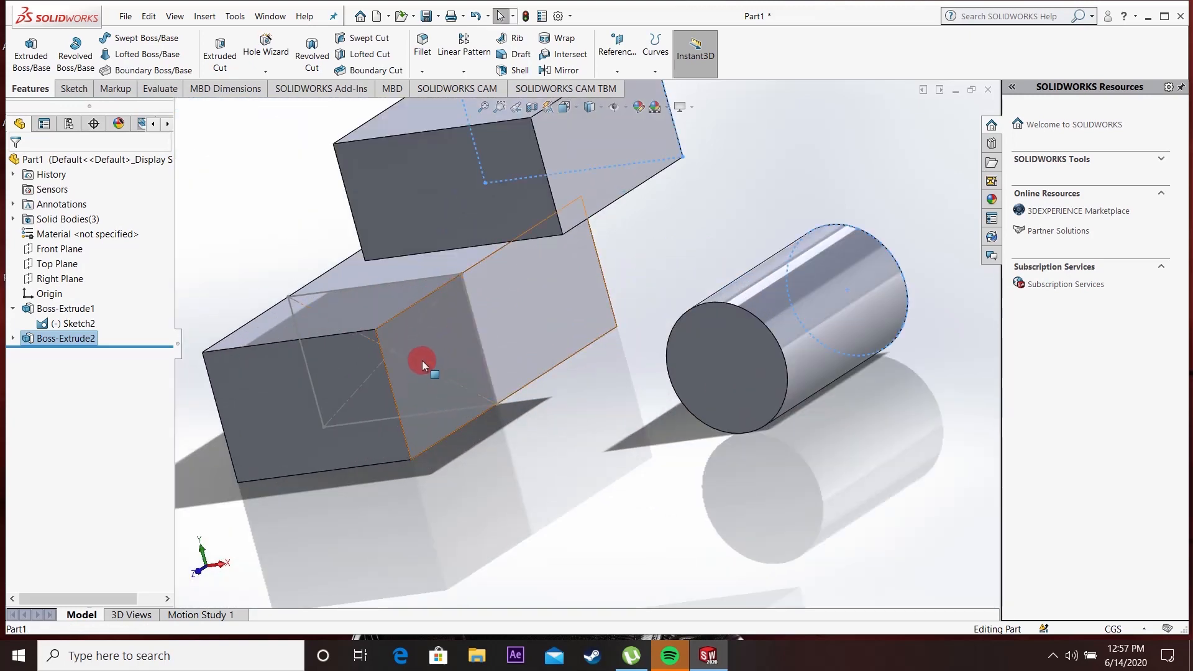
pyautogui.rightClick(431, 358)
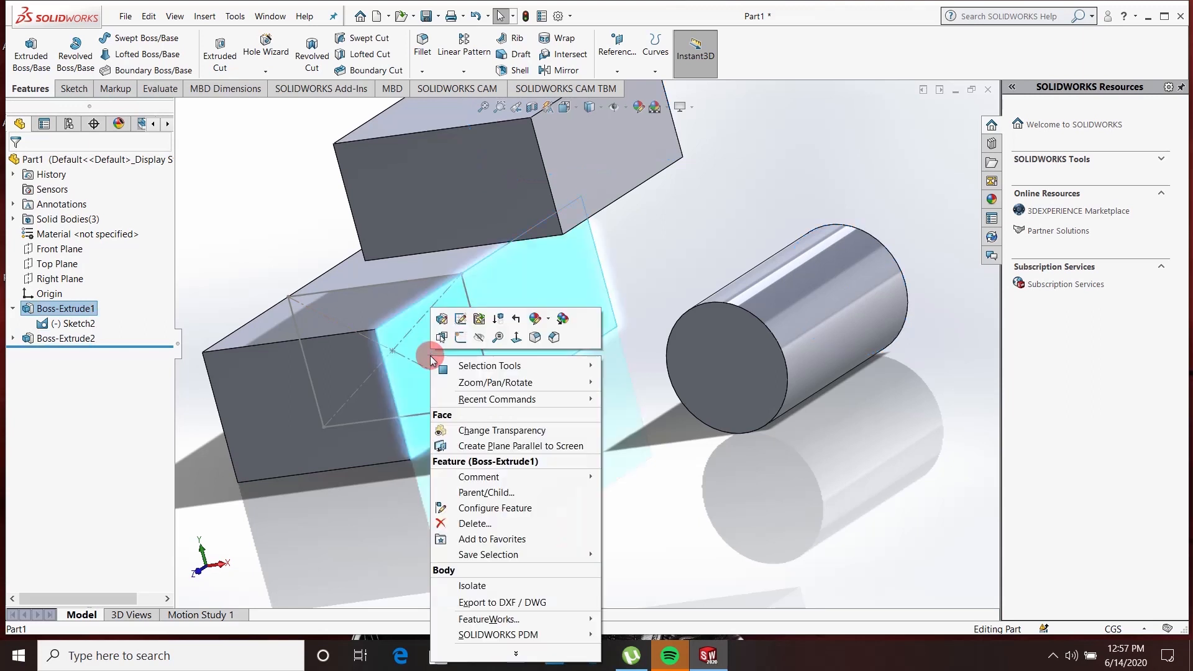
pyautogui.click(462, 342)
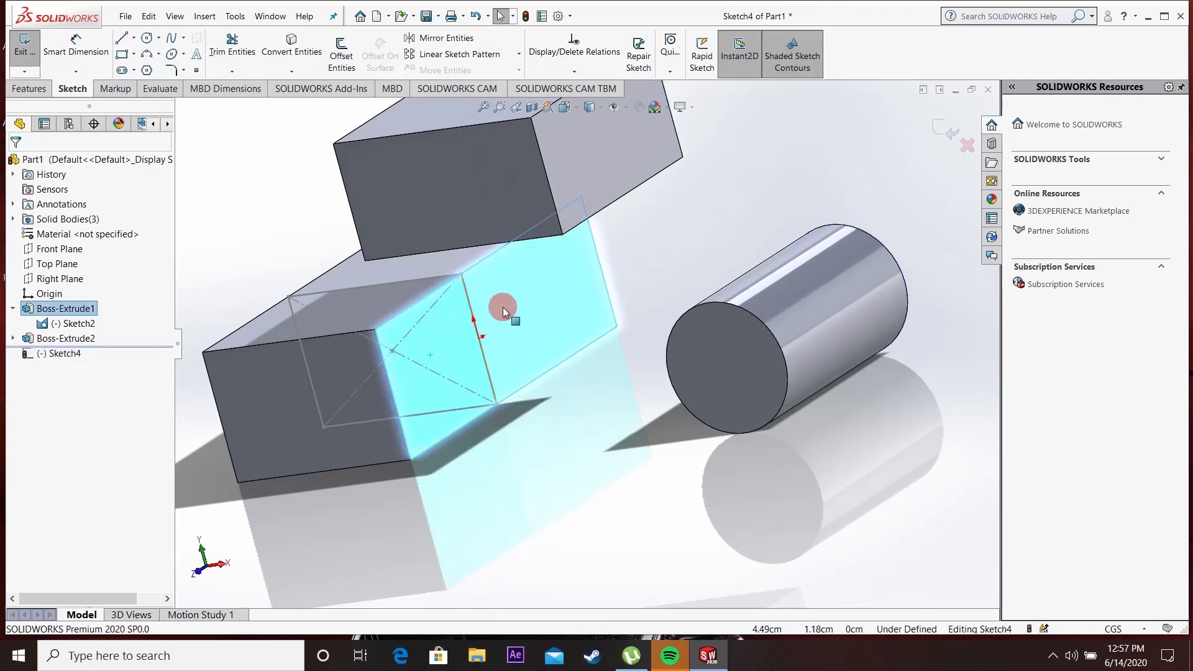
pyautogui.moveTo(501, 319)
pyautogui.mouseDown(button='middle')
pyautogui.moveTo(469, 322)
pyautogui.moveTo(478, 333)
pyautogui.mouseUp(button='middle')
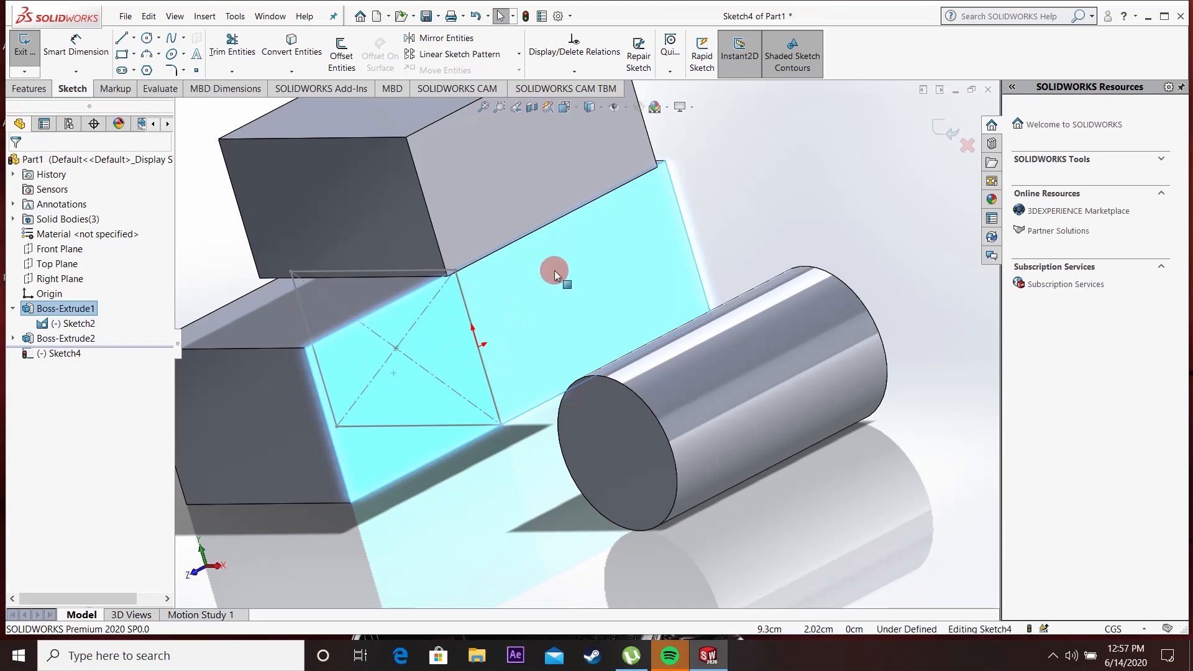
pyautogui.click(215, 567)
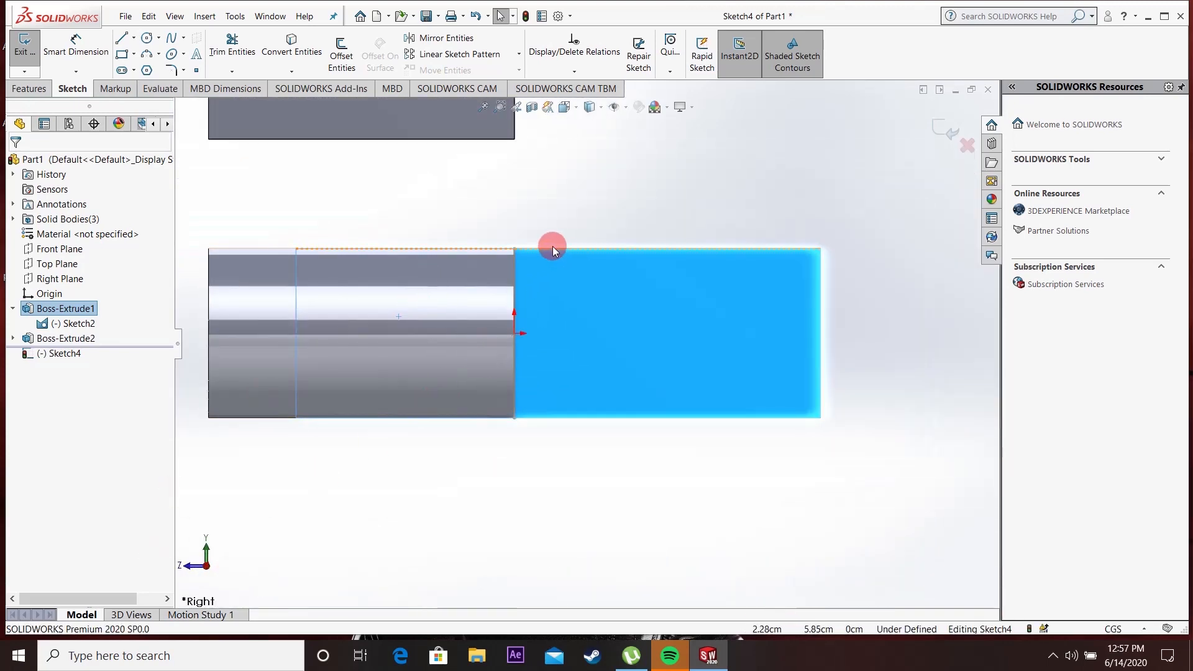
pyautogui.scroll(-2, 508, 303)
pyautogui.scroll(3, 508, 304)
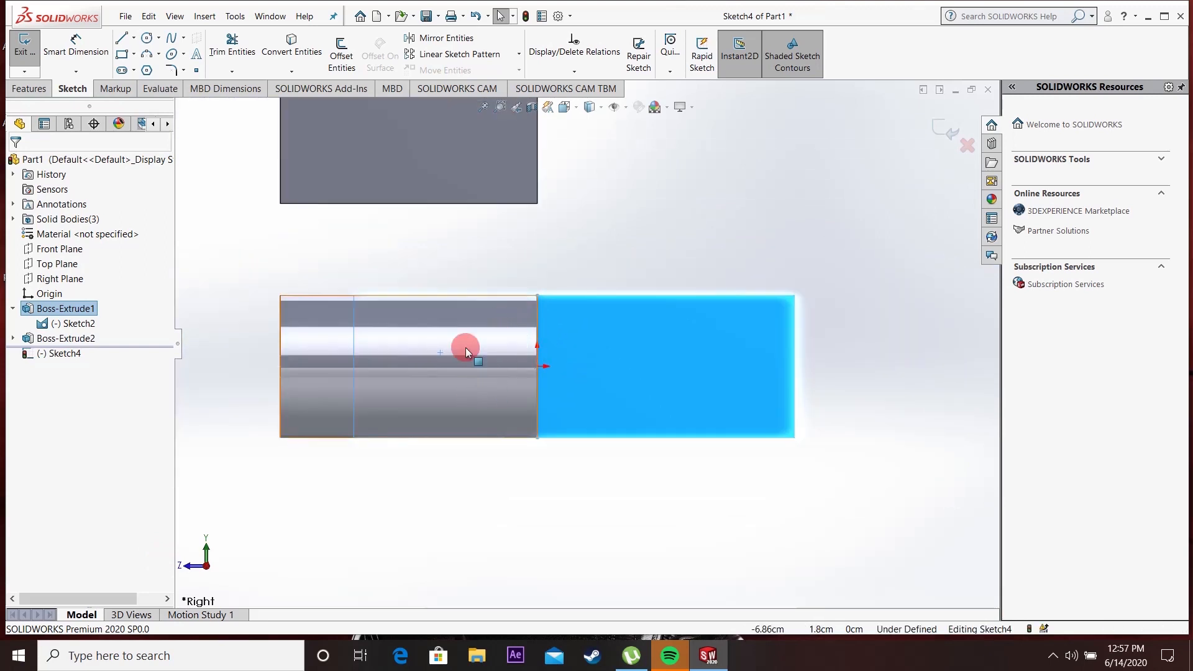
pyautogui.click(134, 54)
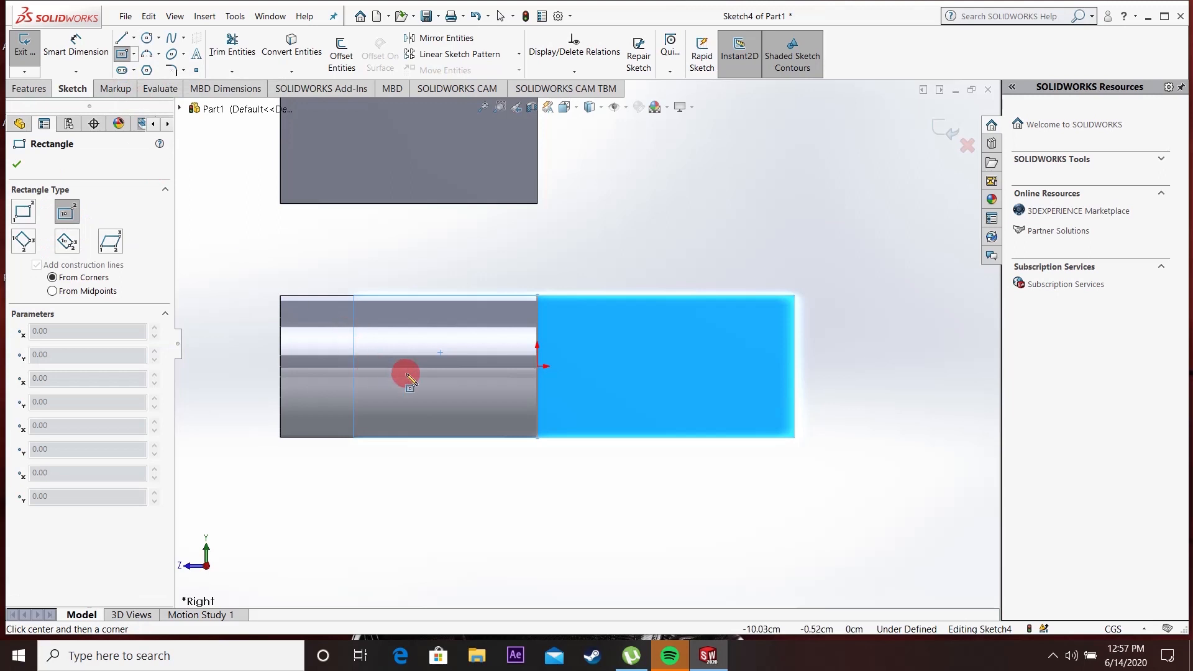
pyautogui.click(428, 374)
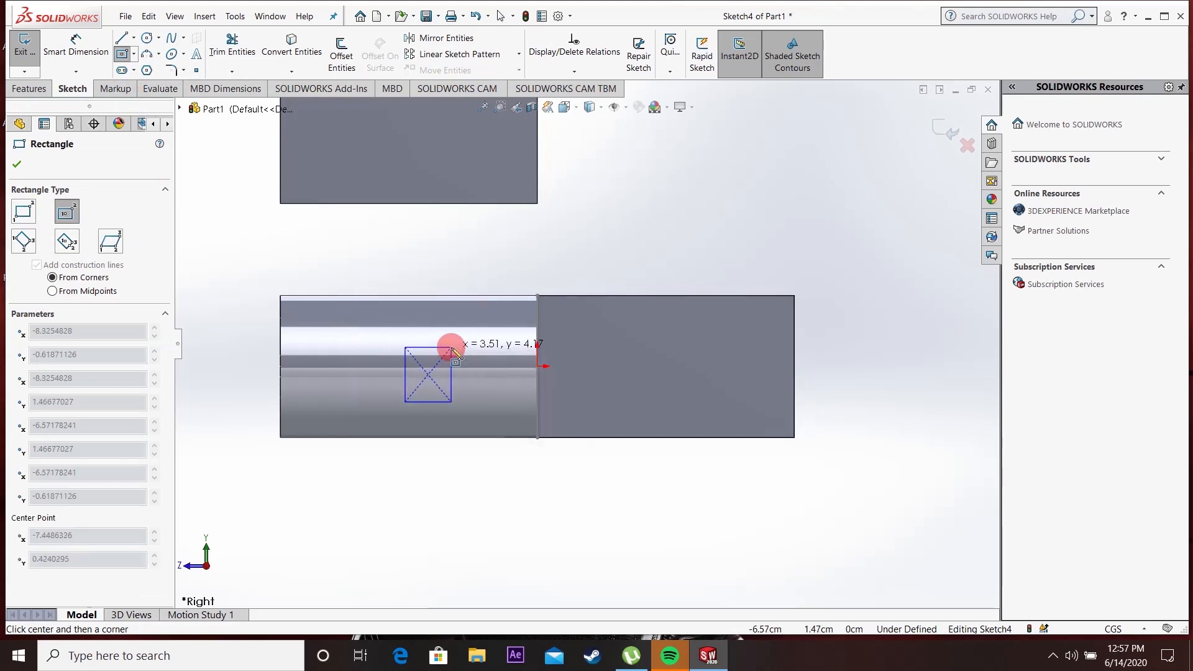
pyautogui.click(451, 355)
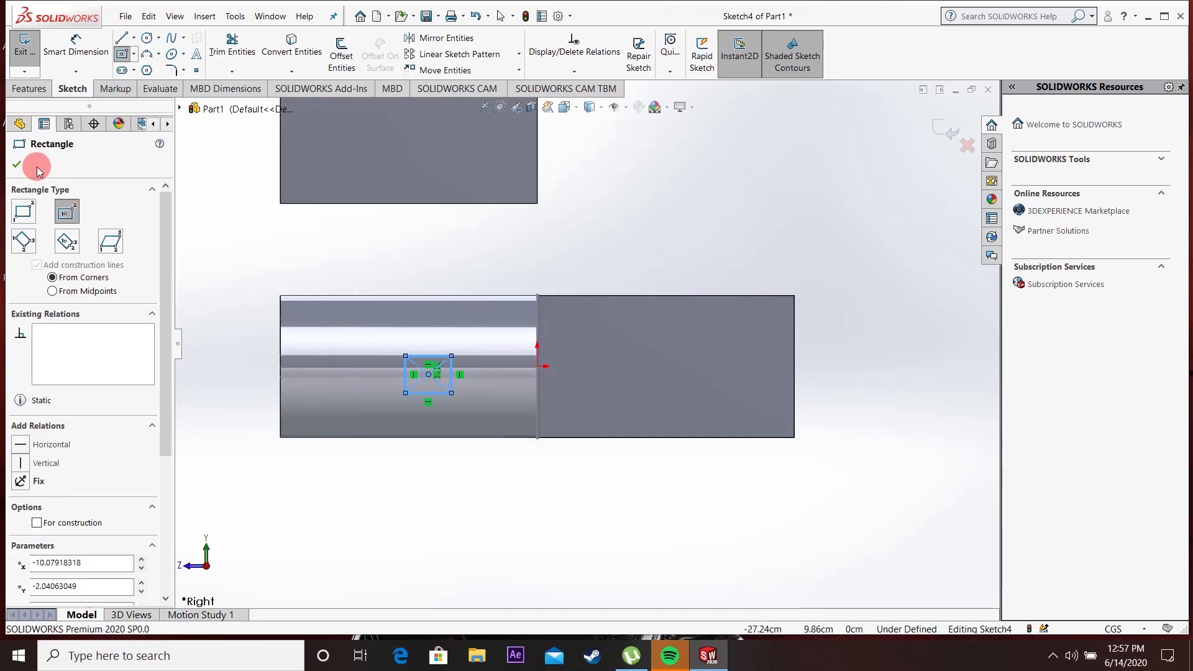
pyautogui.click(16, 164)
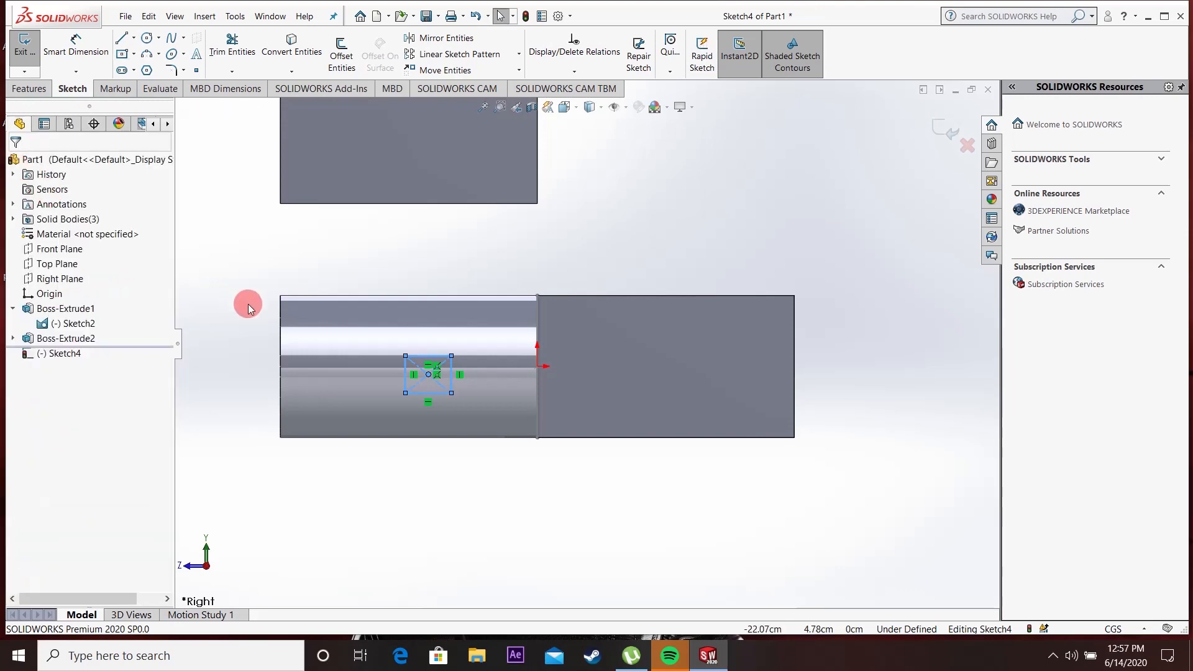
# Step: Examine the small sketched rectangle on the original block's side face and deselect it
pyautogui.moveTo(244, 330)
pyautogui.mouseDown(button='middle')
pyautogui.moveTo(248, 317)
pyautogui.moveTo(256, 349)
pyautogui.moveTo(295, 348)
pyautogui.mouseUp(button='middle')
pyautogui.scroll(4, 305, 338)
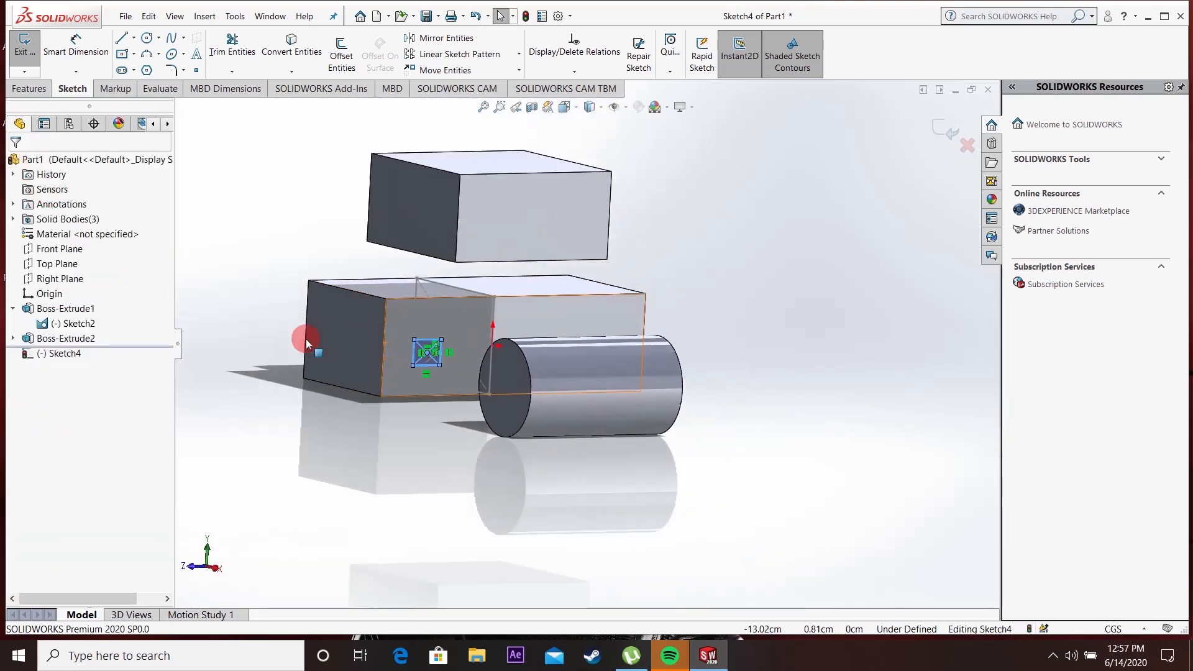
pyautogui.scroll(-4, 442, 354)
pyautogui.scroll(-4, 526, 325)
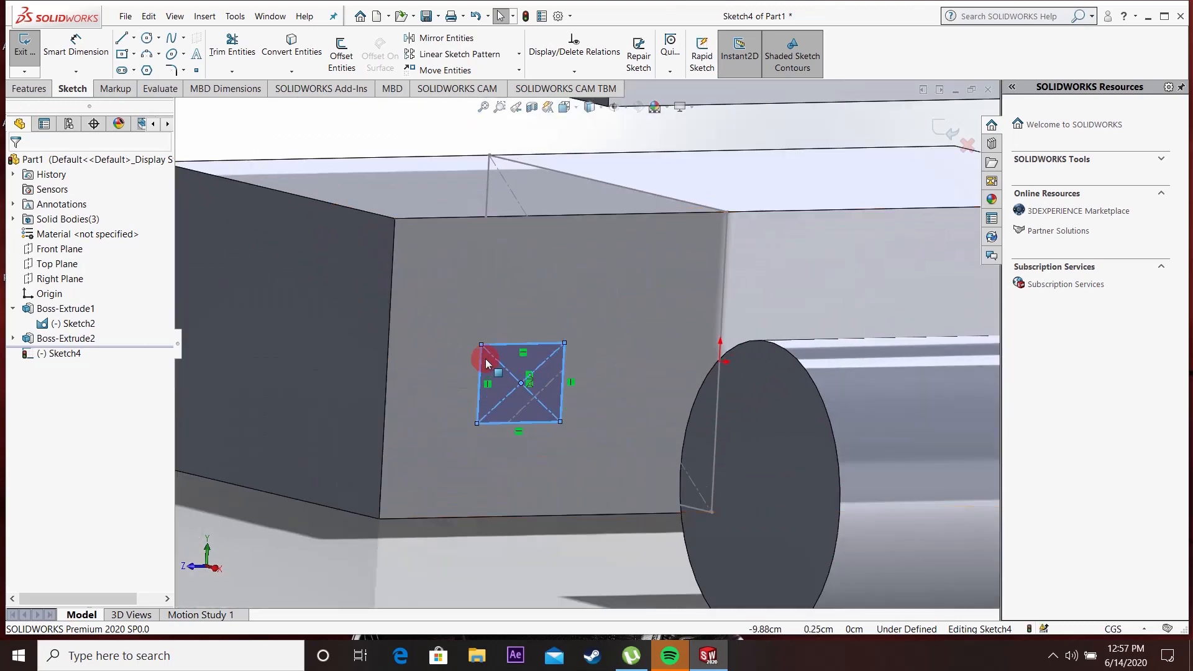
pyautogui.scroll(5, 673, 294)
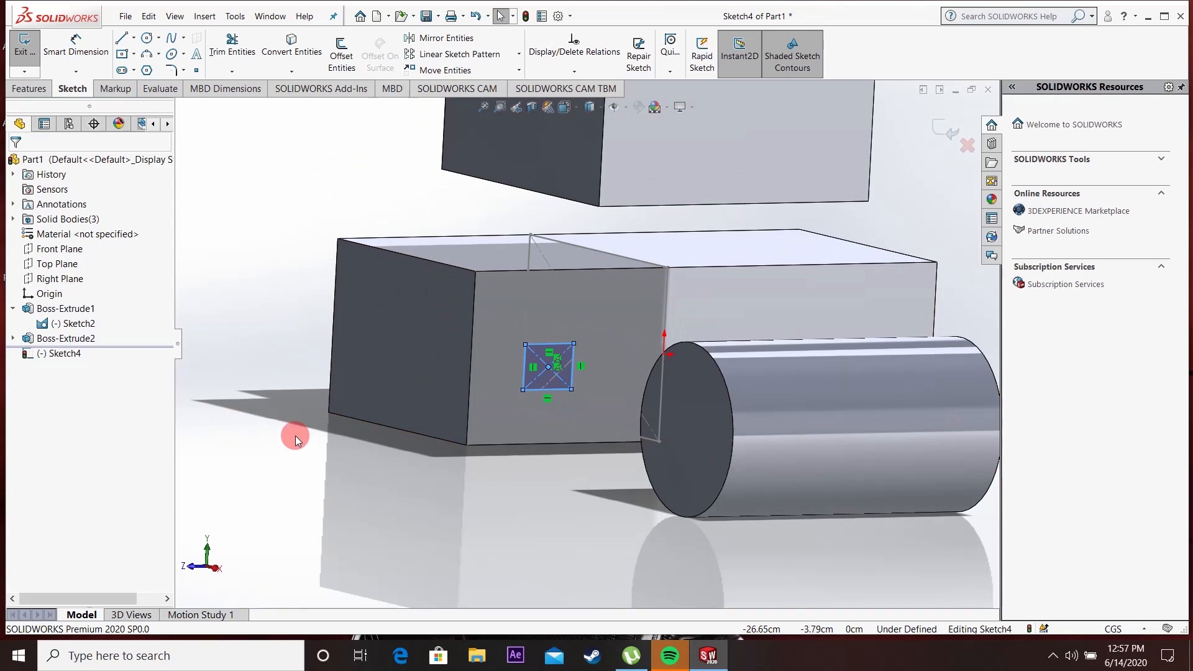
pyautogui.click(270, 293)
pyautogui.scroll(-3, 624, 336)
pyautogui.scroll(3, 628, 346)
pyautogui.moveTo(640, 364)
pyautogui.mouseDown(button='middle')
pyautogui.moveTo(662, 374)
pyautogui.moveTo(532, 327)
pyautogui.mouseUp(button='middle')
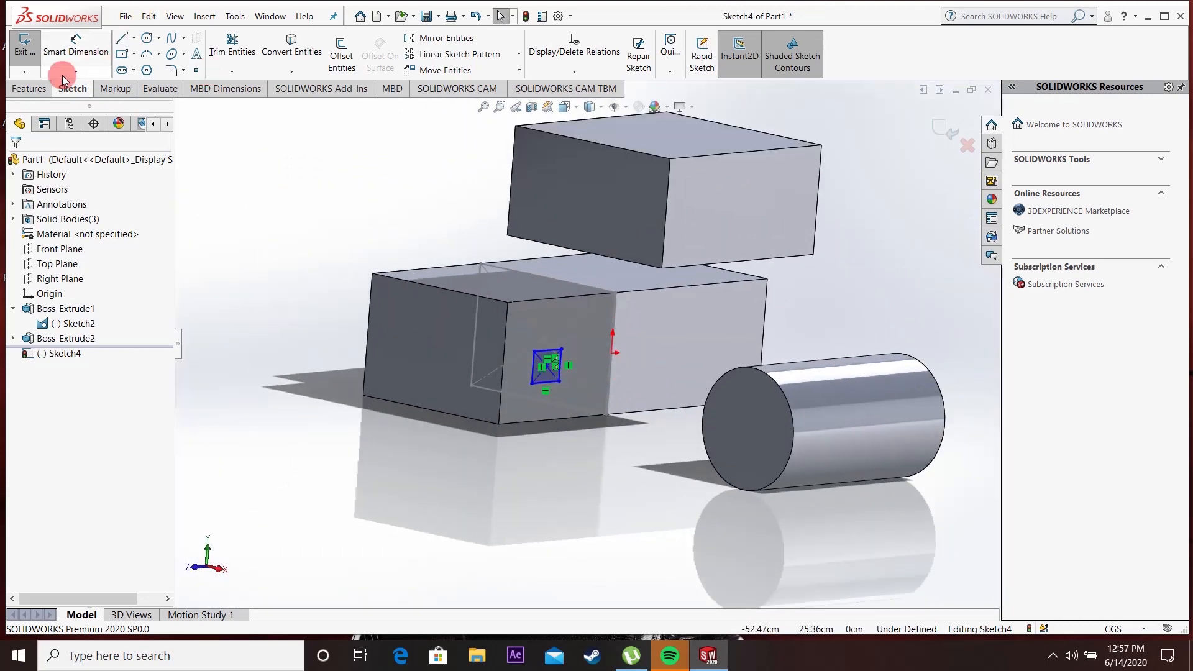
# Step: Start a boss extrusion of the small rectangle with Up To Vertex, using the raised block's upper front corner nearest the cylinder
pyautogui.click(29, 88)
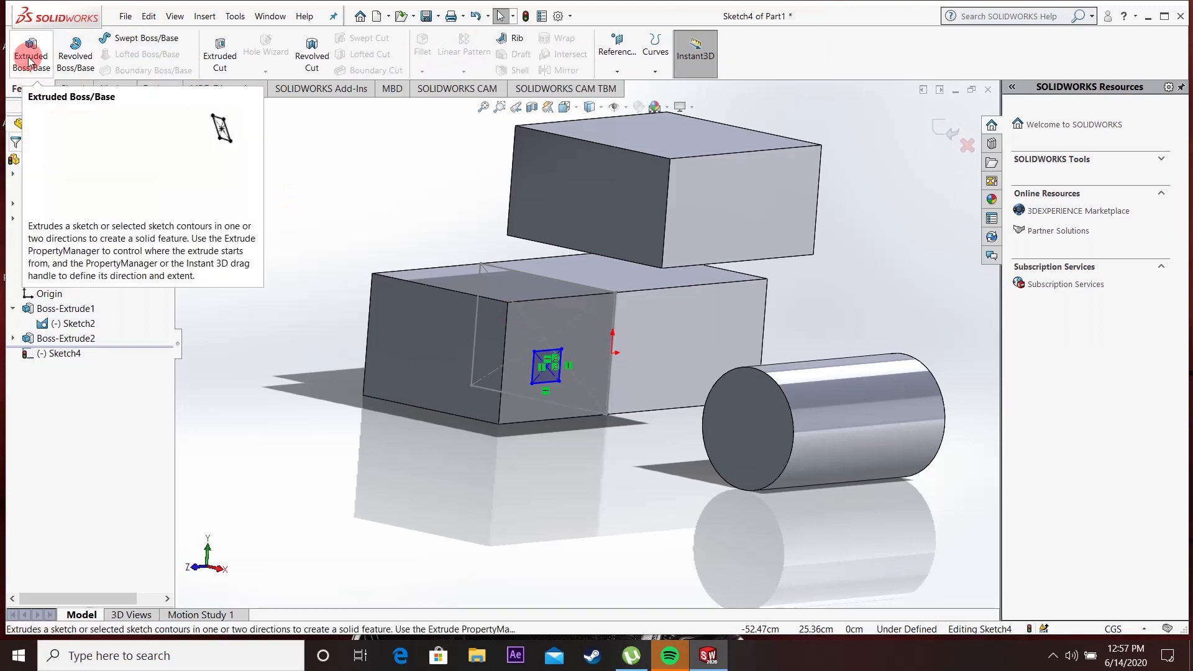
pyautogui.click(28, 60)
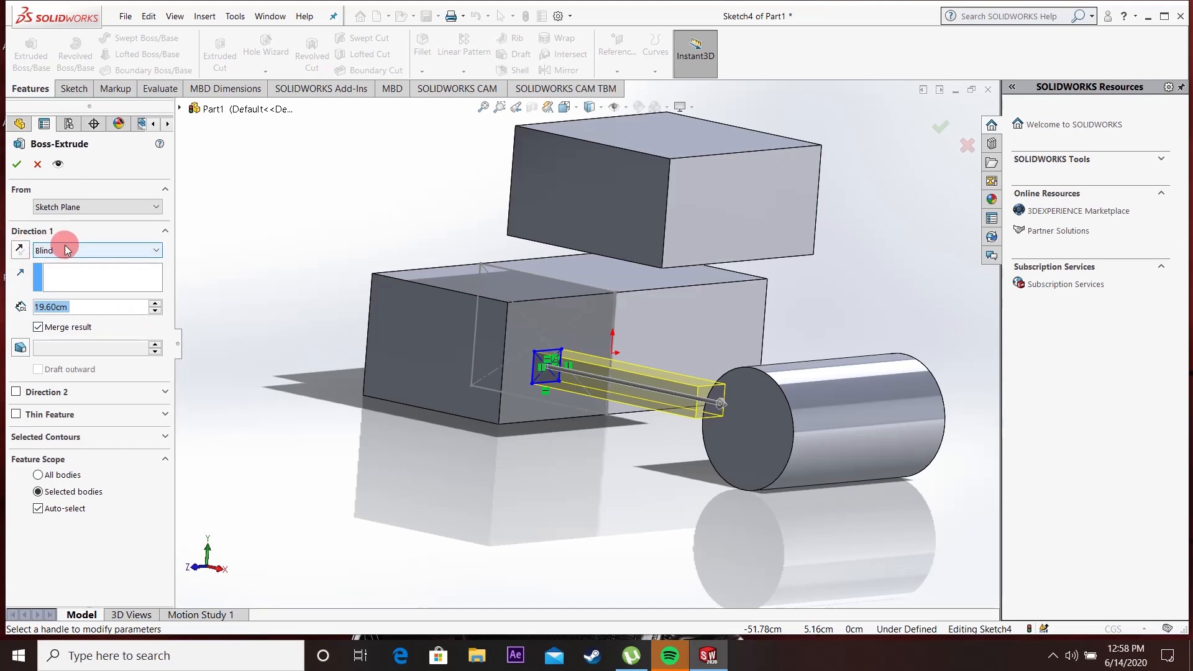
pyautogui.moveTo(446, 288); pyautogui.dragTo(758, 348, button='middle')
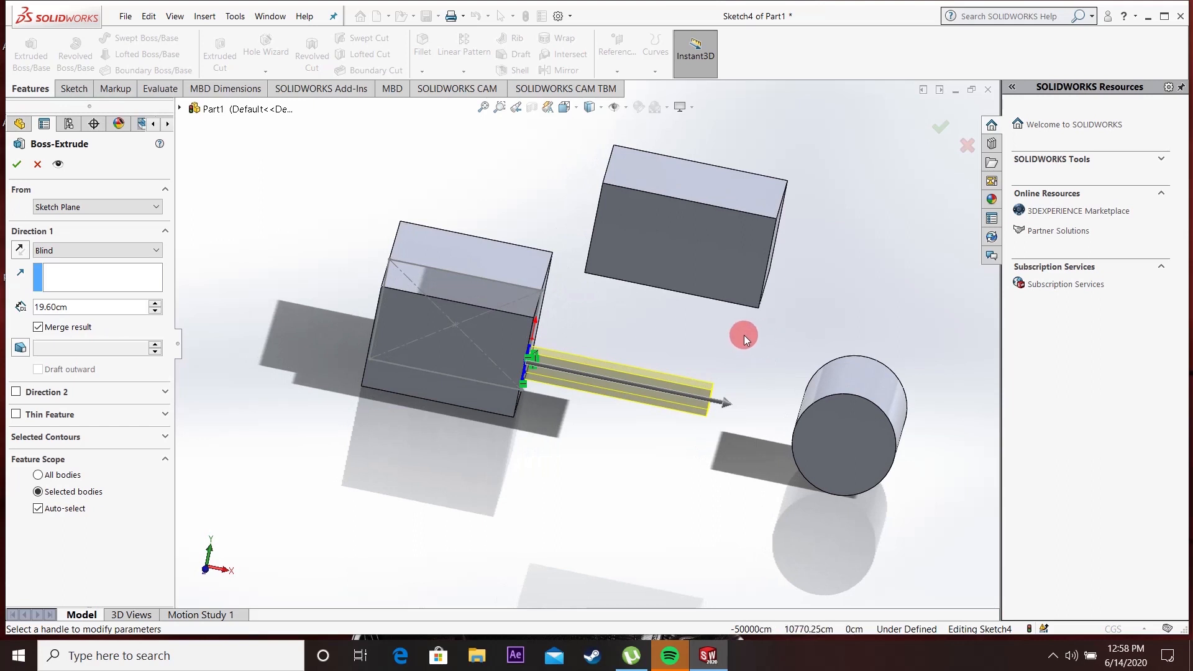
pyautogui.click(102, 251)
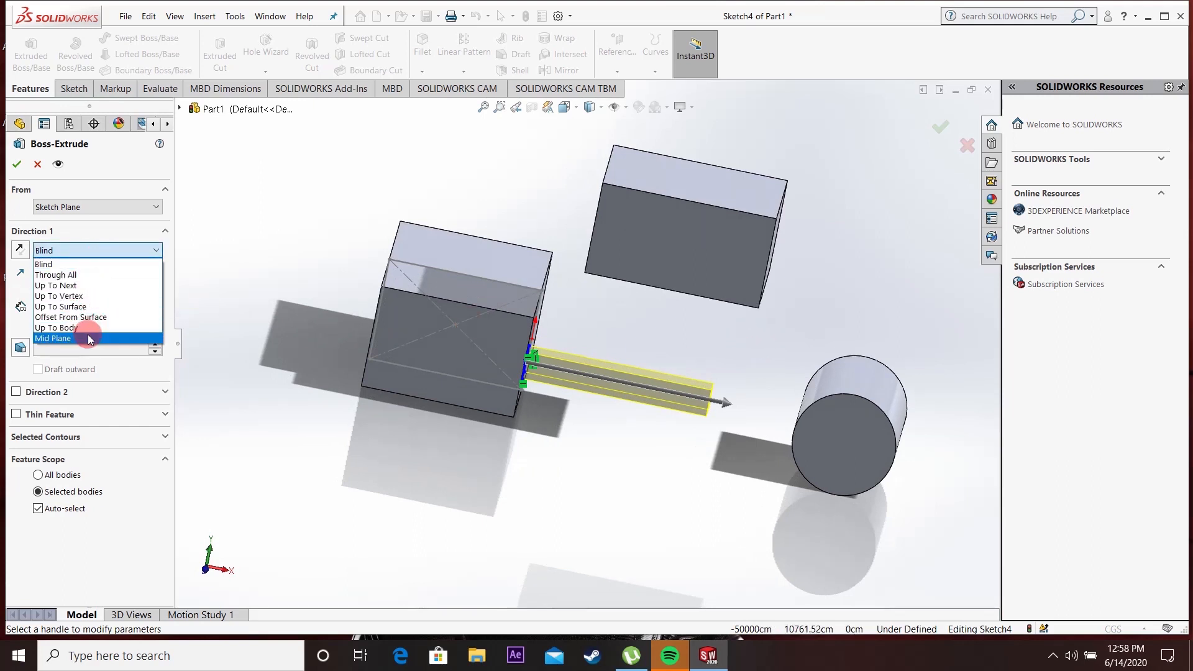
pyautogui.click(103, 296)
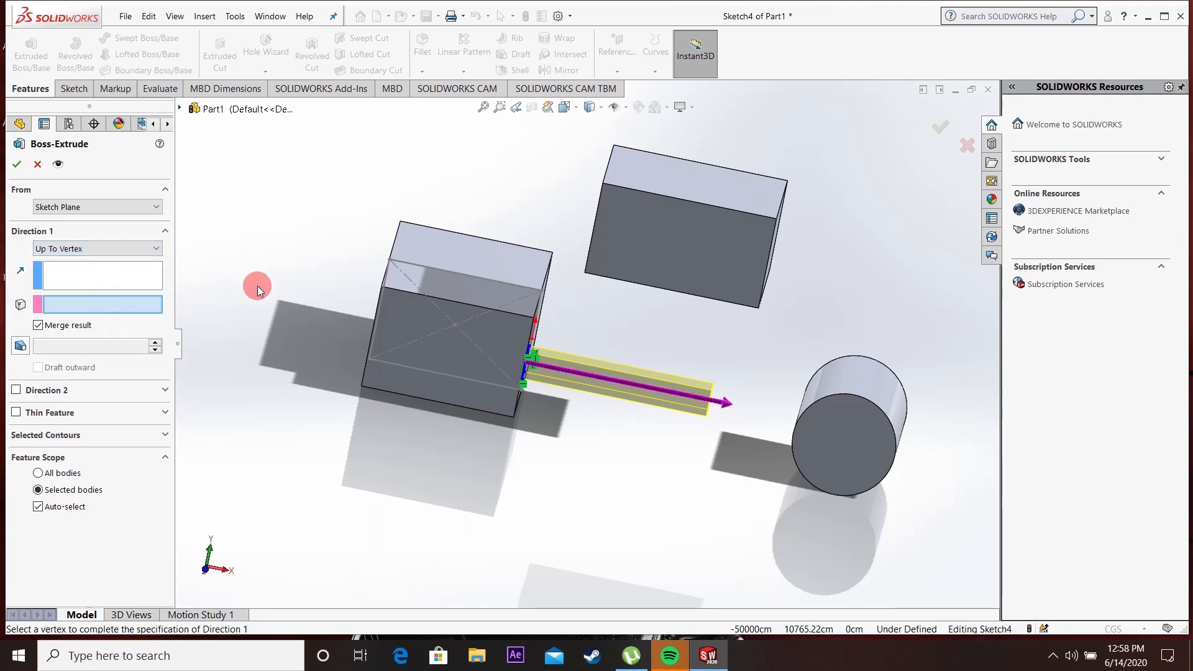
pyautogui.moveTo(815, 271); pyautogui.dragTo(738, 260, button='middle')
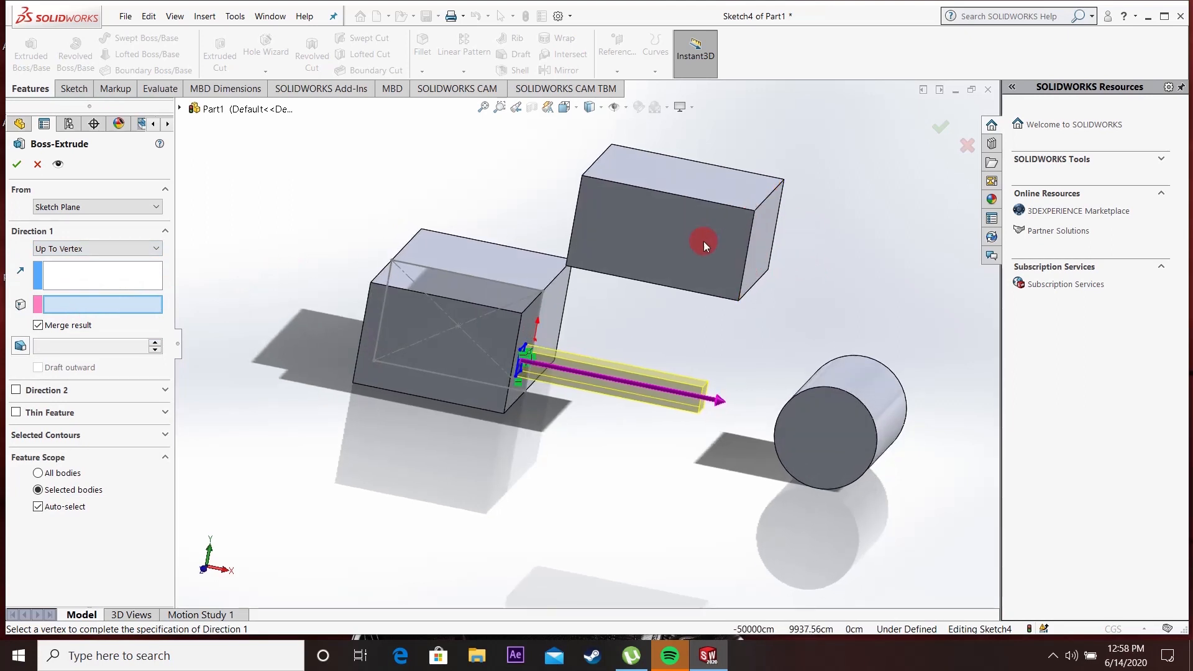
pyautogui.click(755, 213)
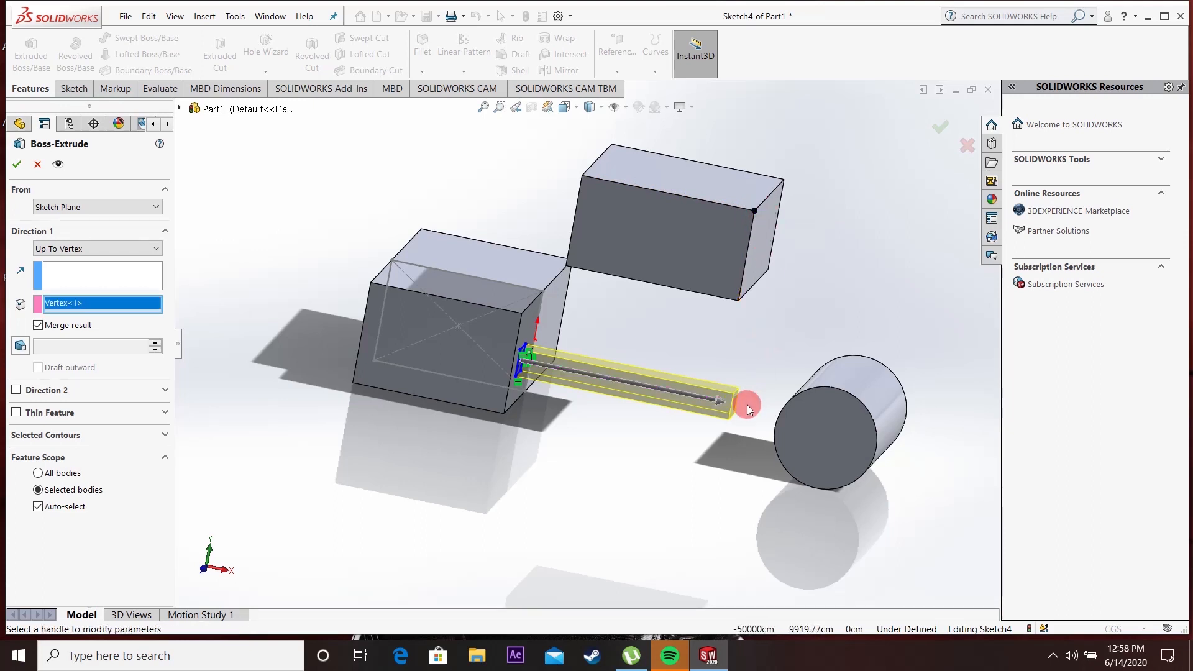
# Step: Examine from above where the extrusion preview ends relative to the selected vertex of the raised block
pyautogui.click(210, 548)
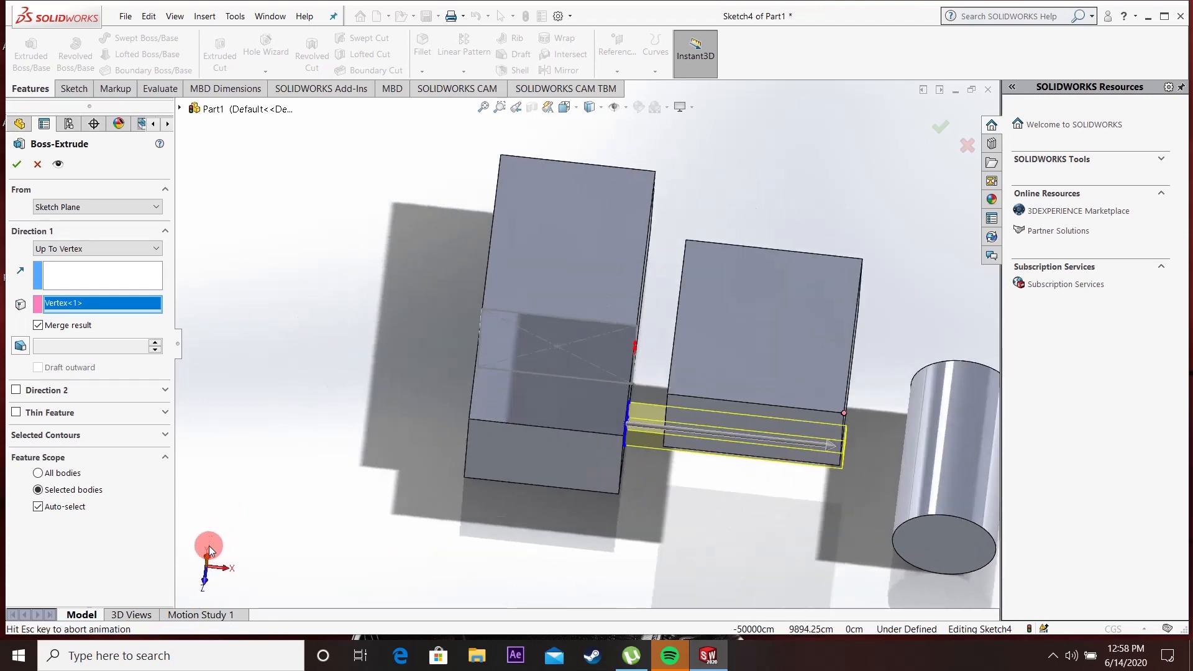
pyautogui.scroll(-5, 695, 365)
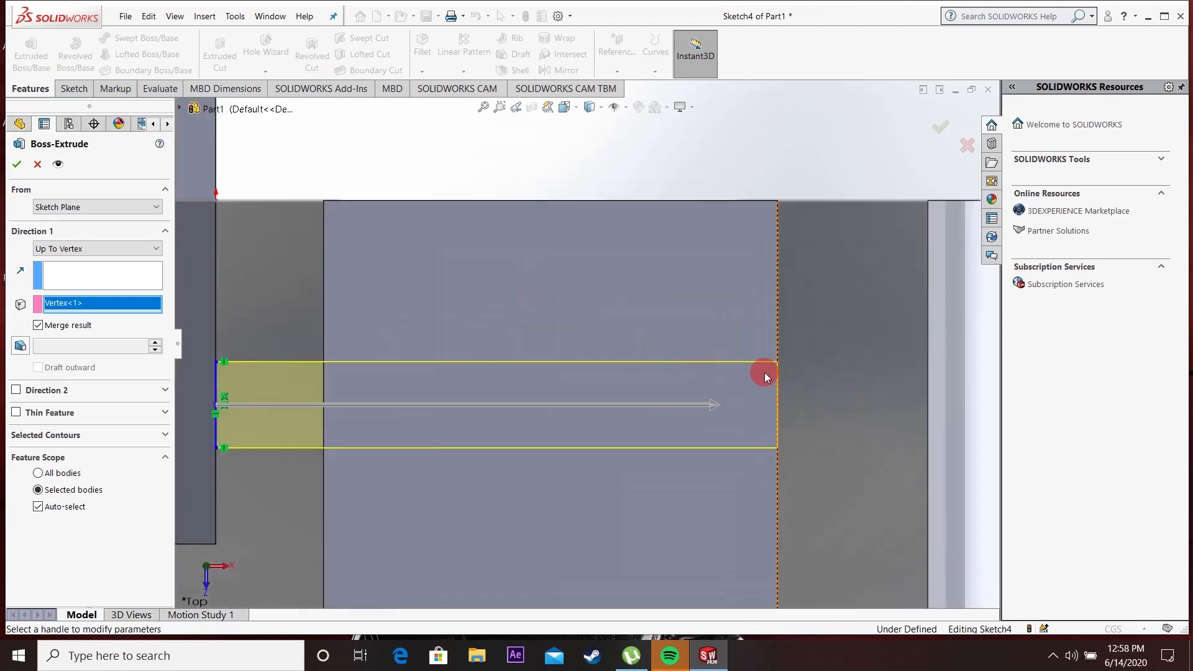
pyautogui.scroll(4, 764, 372)
pyautogui.scroll(-3, 781, 394)
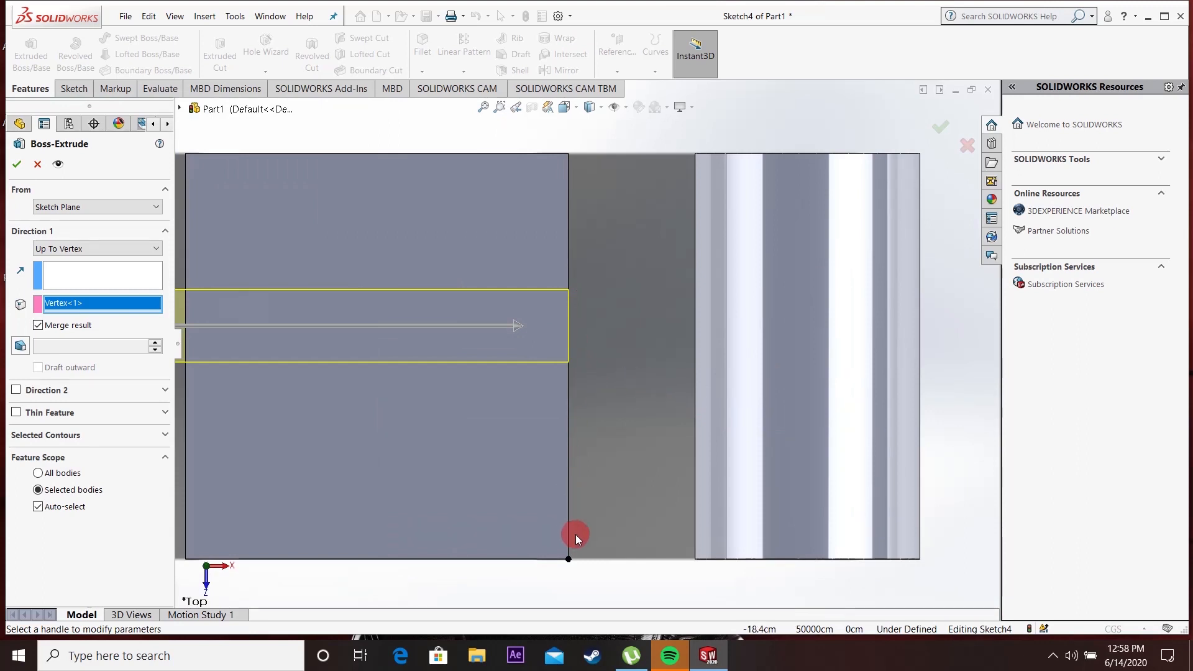
pyautogui.scroll(2, 602, 554)
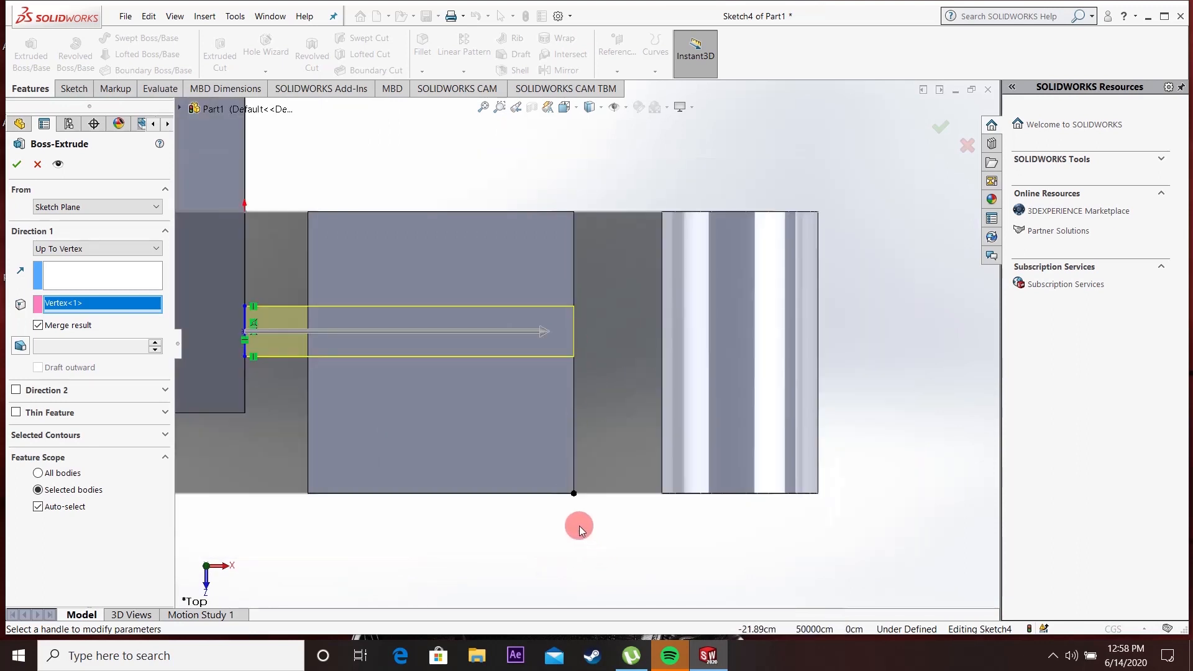
pyautogui.scroll(2, 578, 516)
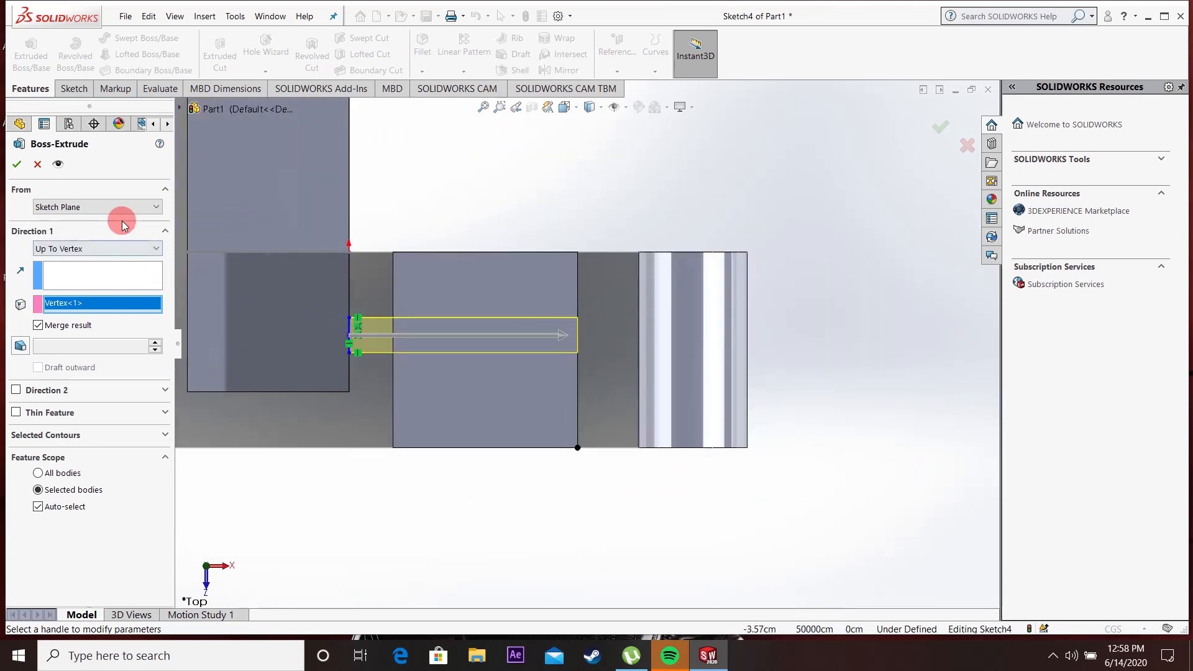
# Step: Change the end condition to Up To Surface, selecting the raised block's side face farthest from the cylinder as the limit
pyautogui.click(133, 248)
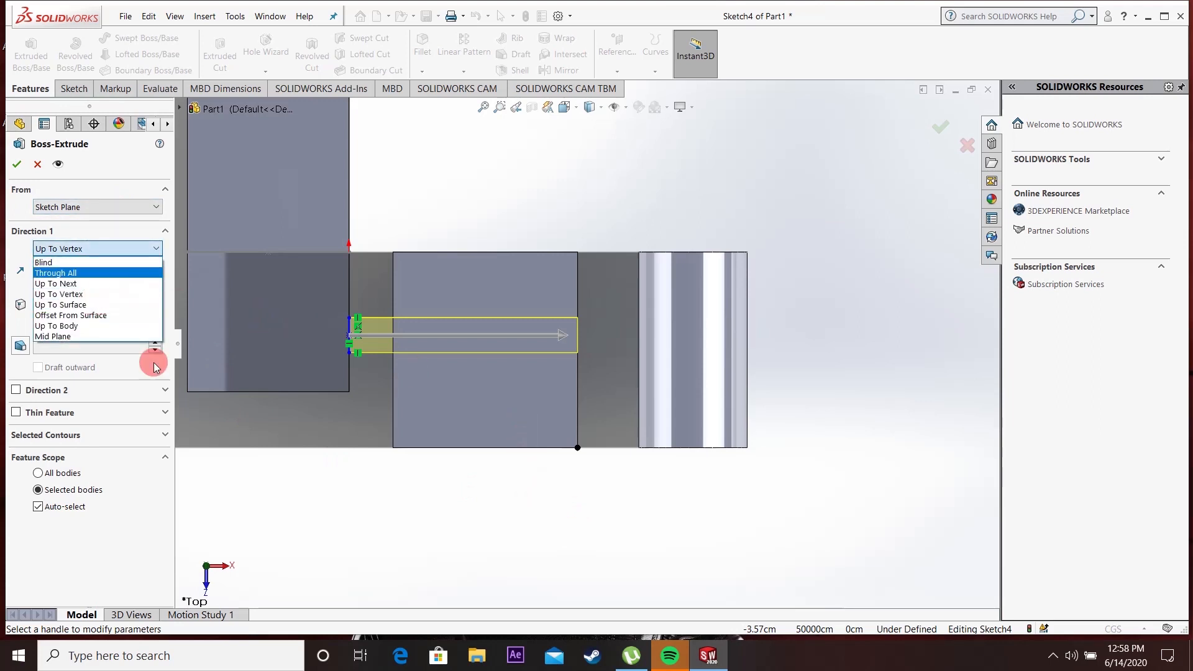
pyautogui.click(112, 305)
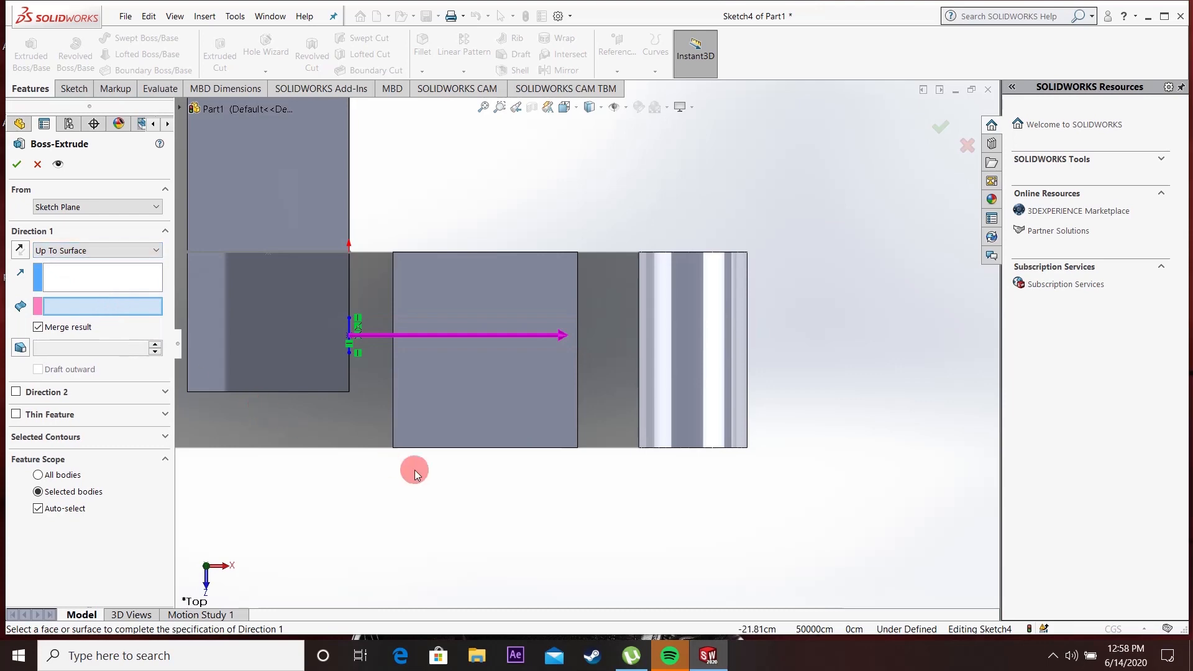
pyautogui.moveTo(413, 463); pyautogui.dragTo(426, 215, button='middle')
pyautogui.click(425, 215)
pyautogui.moveTo(441, 259); pyautogui.dragTo(449, 306, button='middle')
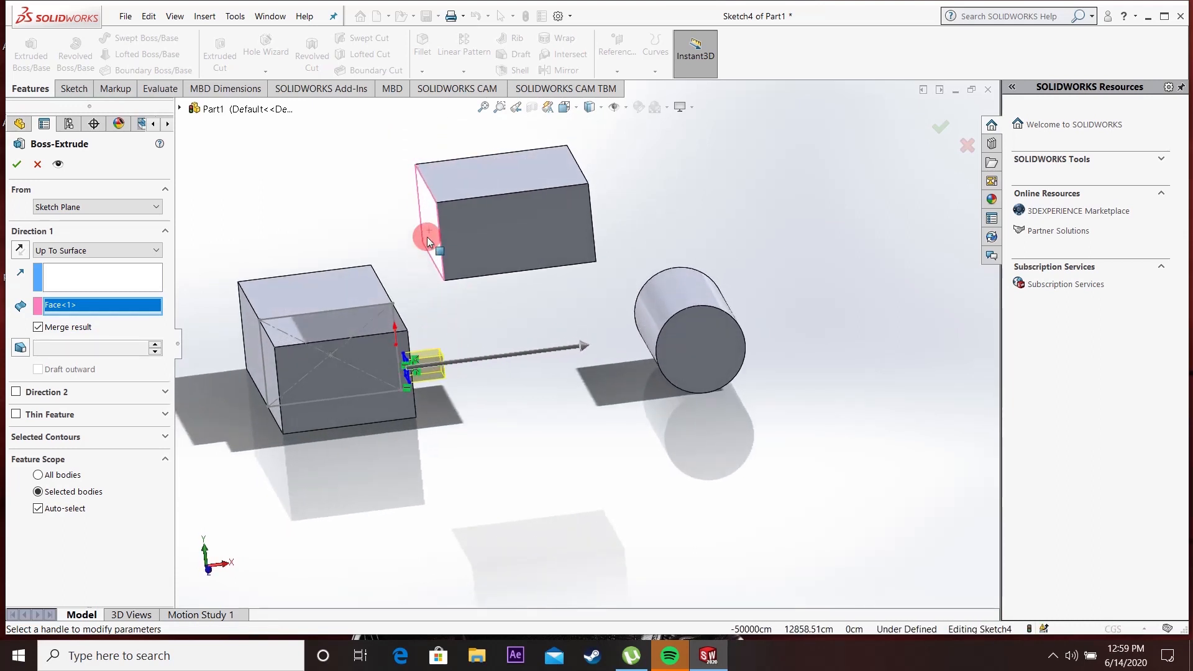
pyautogui.click(207, 550)
pyautogui.scroll(-4, 399, 333)
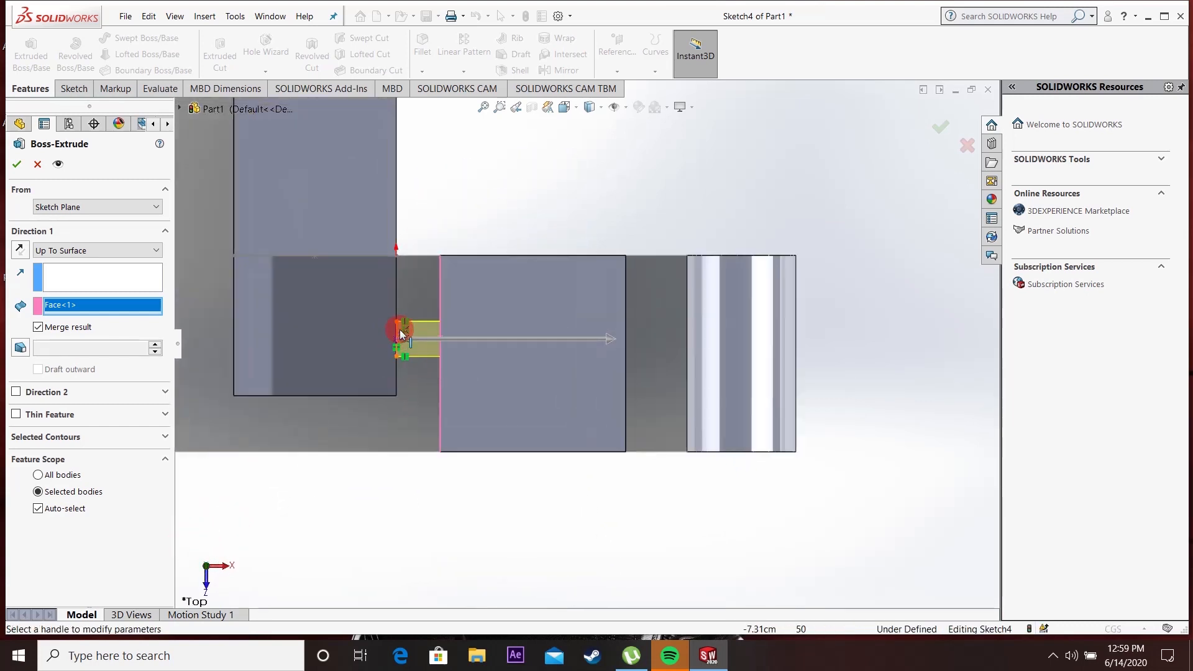
pyautogui.moveTo(495, 329); pyautogui.dragTo(458, 439, button='middle')
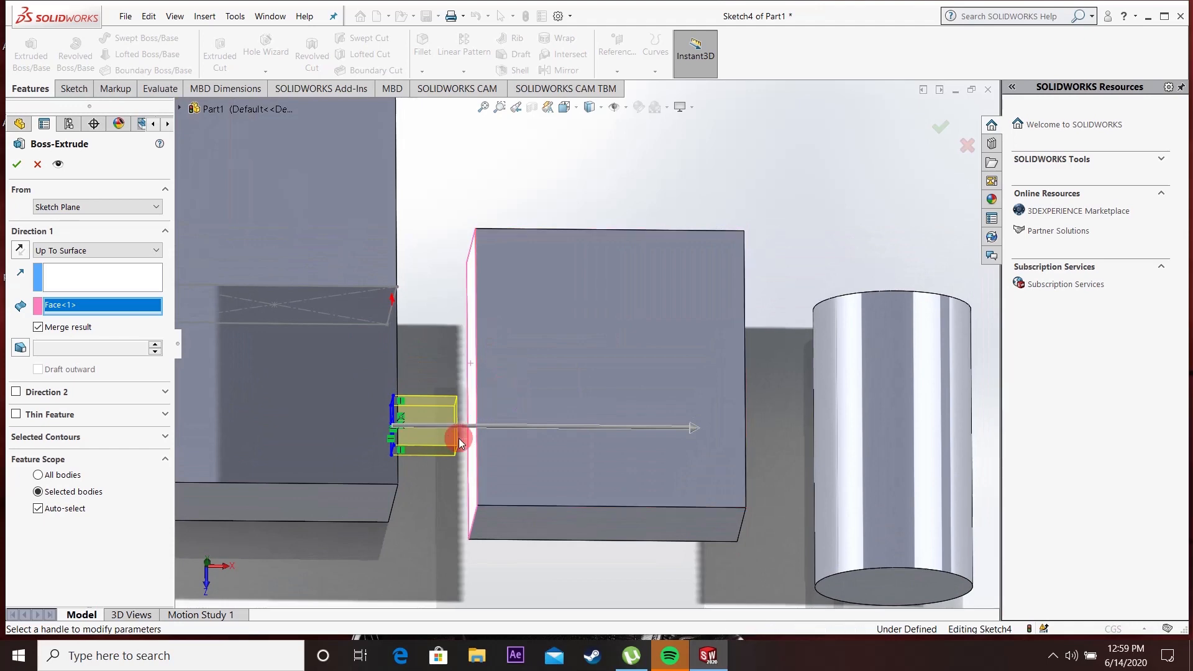
pyautogui.moveTo(487, 387)
pyautogui.mouseDown(button='middle')
pyautogui.moveTo(479, 405)
pyautogui.moveTo(481, 371)
pyautogui.mouseUp(button='middle')
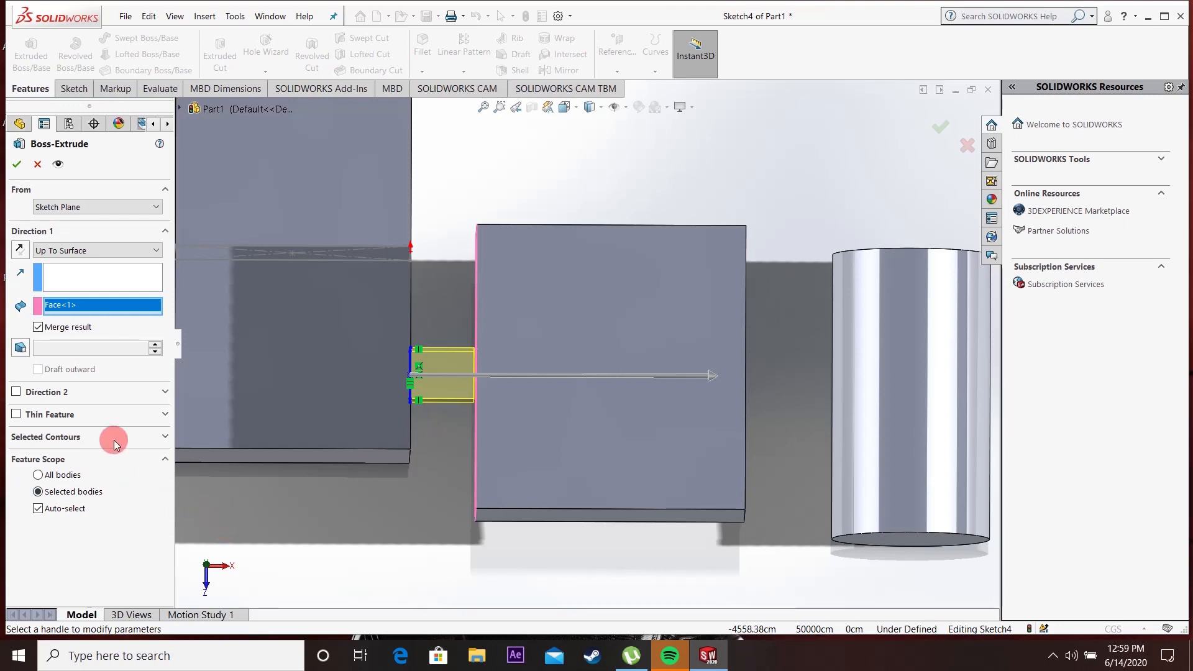
# Step: Change the end condition to Offset From Surface with a 19.60 cm offset from the same selected face
pyautogui.click(114, 248)
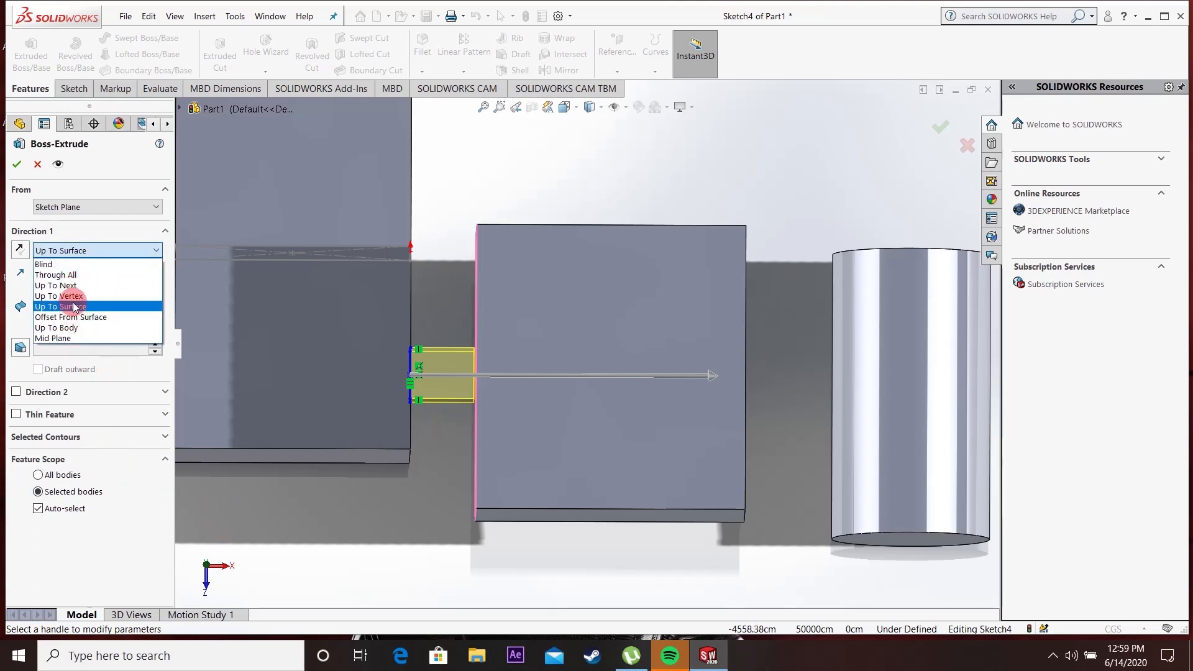
pyautogui.click(76, 318)
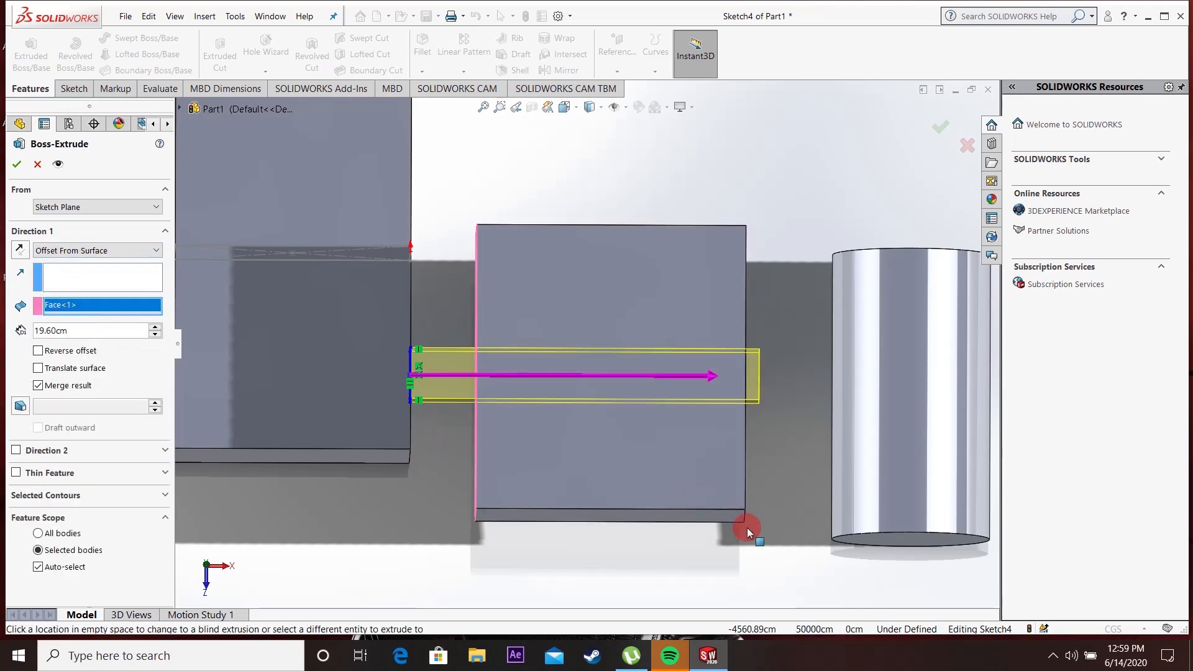
pyautogui.moveTo(747, 527); pyautogui.dragTo(635, 371, button='middle')
pyautogui.scroll(4, 744, 441)
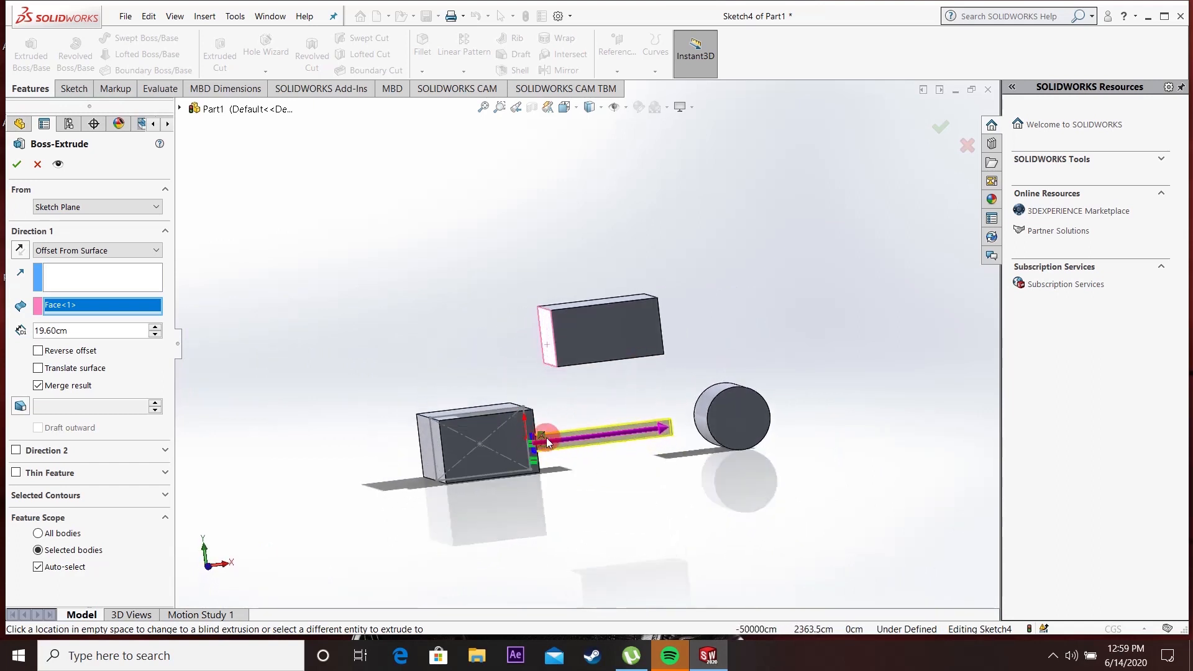
# Step: Replace the offset reference with the raised block's side face nearest the cylinder
pyautogui.moveTo(585, 438); pyautogui.dragTo(576, 442, button='middle')
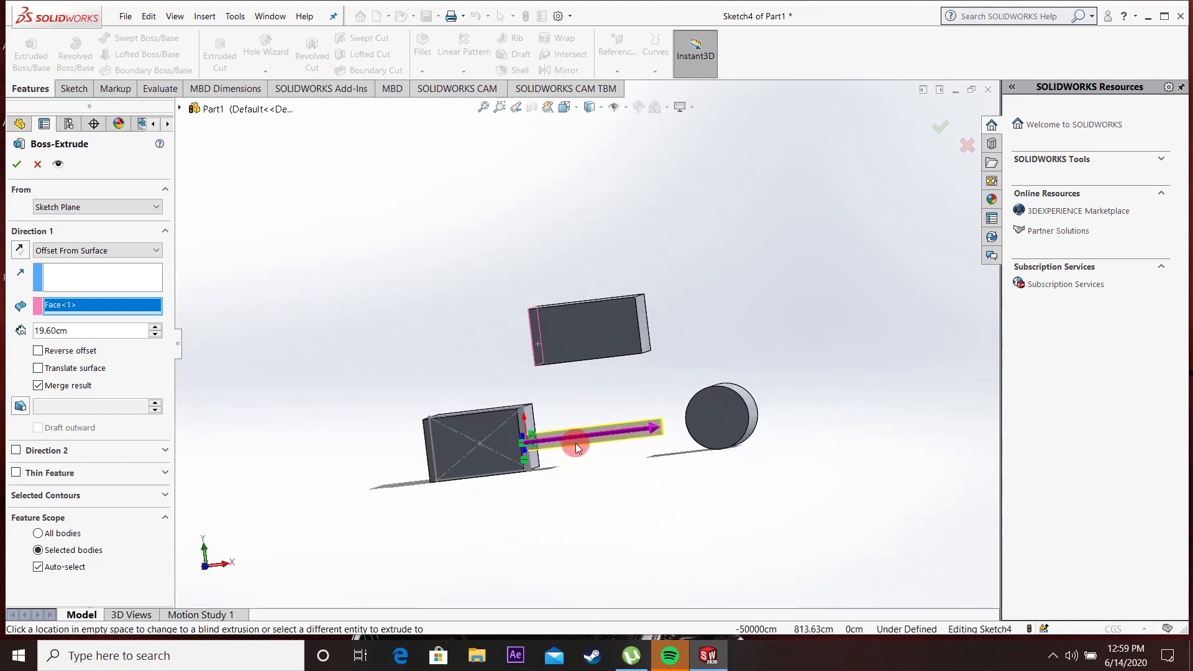
pyautogui.click(647, 333)
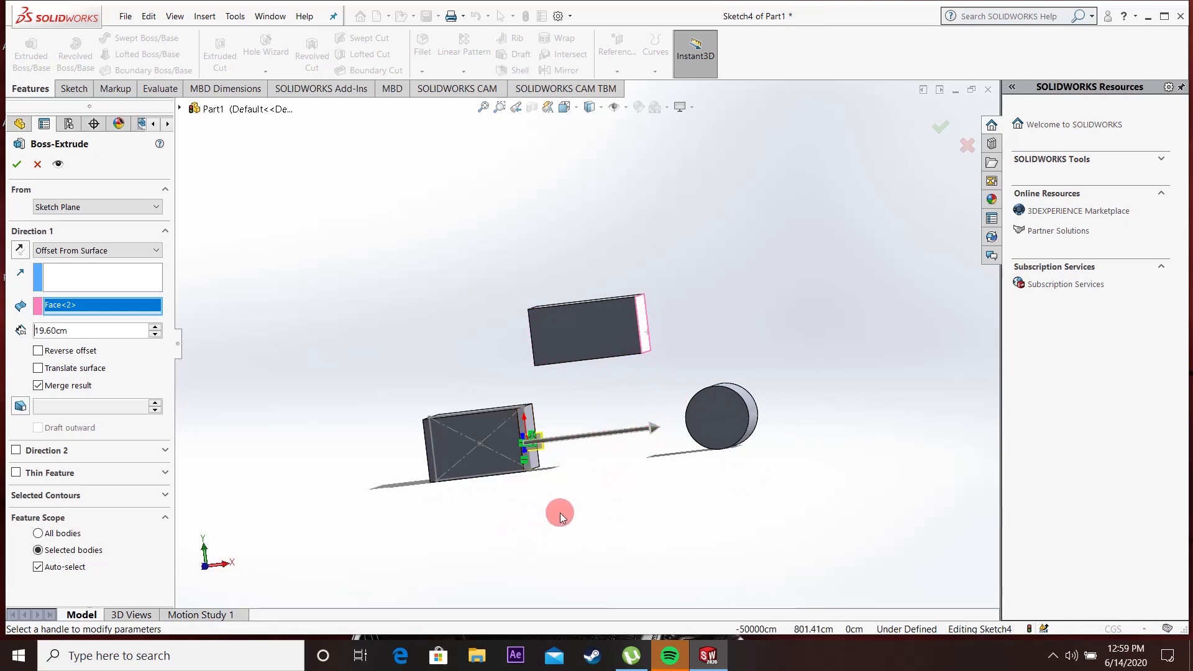
pyautogui.click(206, 573)
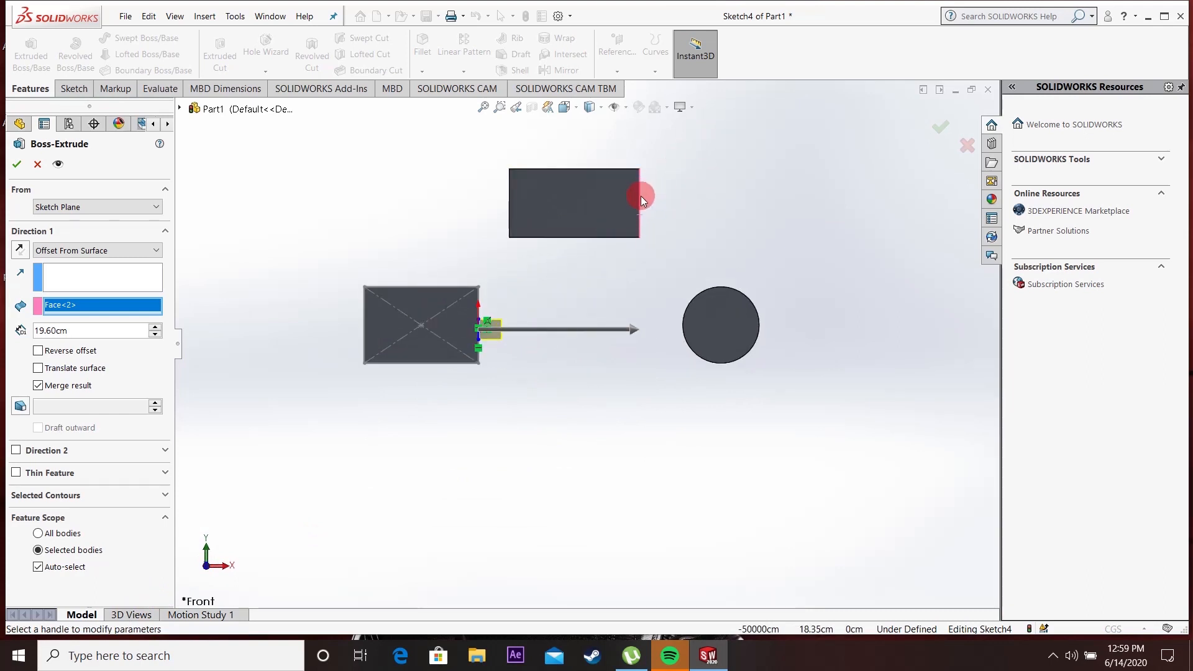
pyautogui.scroll(-2, 641, 197)
pyautogui.moveTo(655, 192); pyautogui.dragTo(629, 206, button='middle')
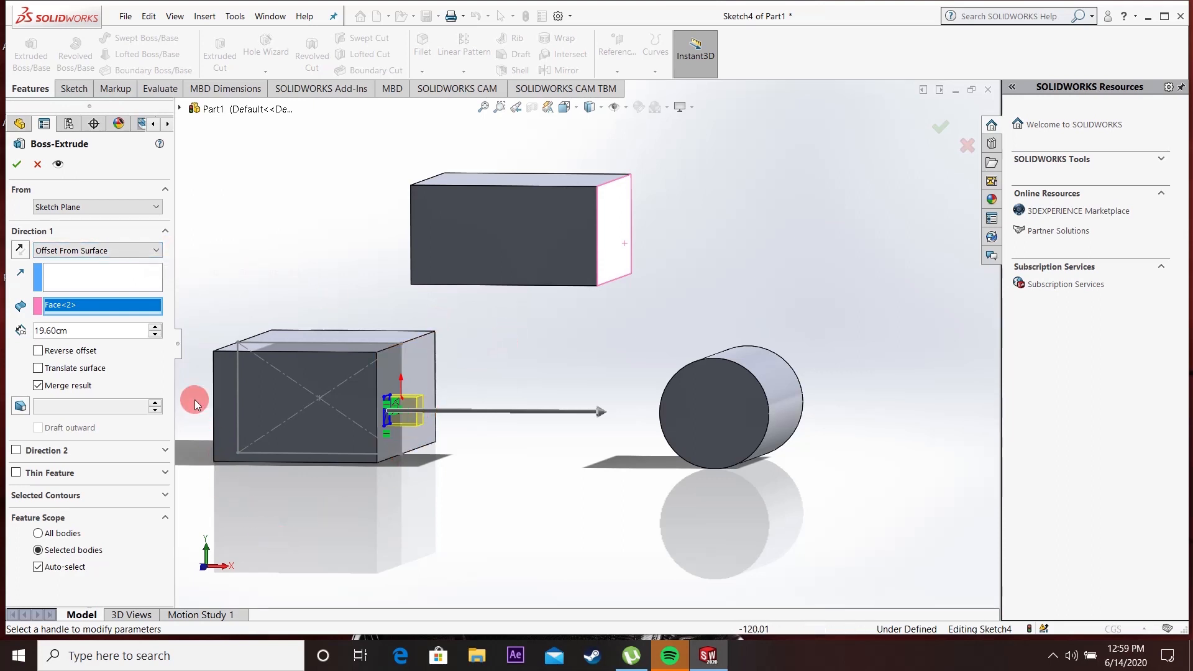
# Step: Set the offset distance to 5 cm and compare the preview's end with the selected face from the front and at an angle
pyautogui.doubleClick(118, 335)
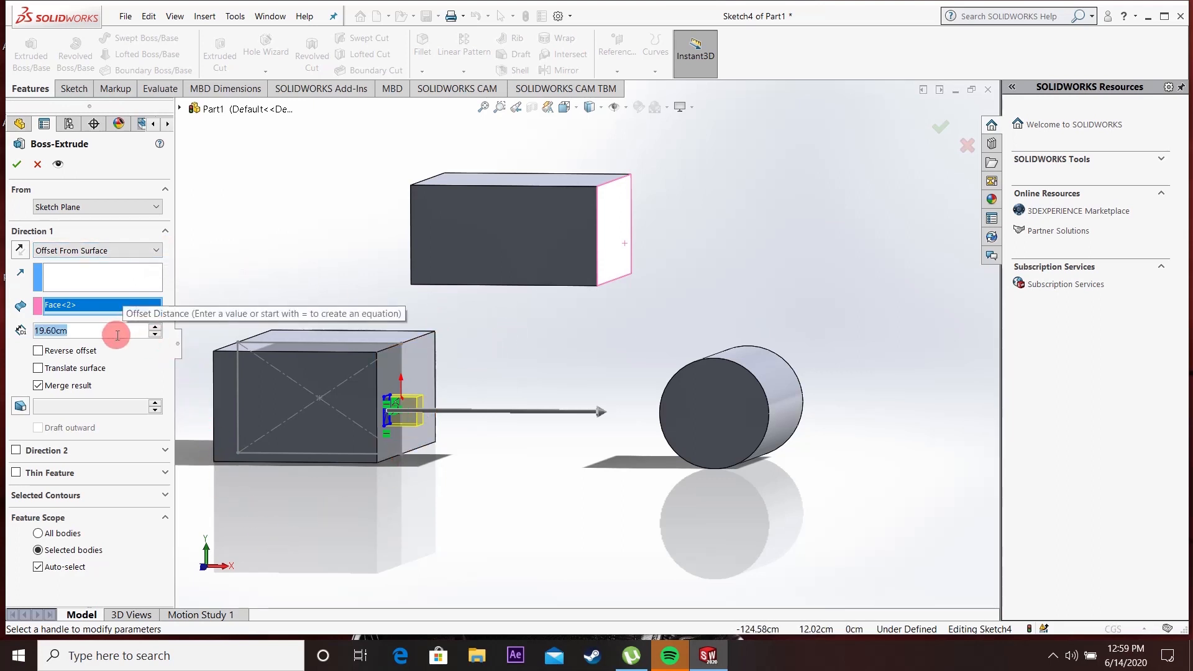
pyautogui.write('5')
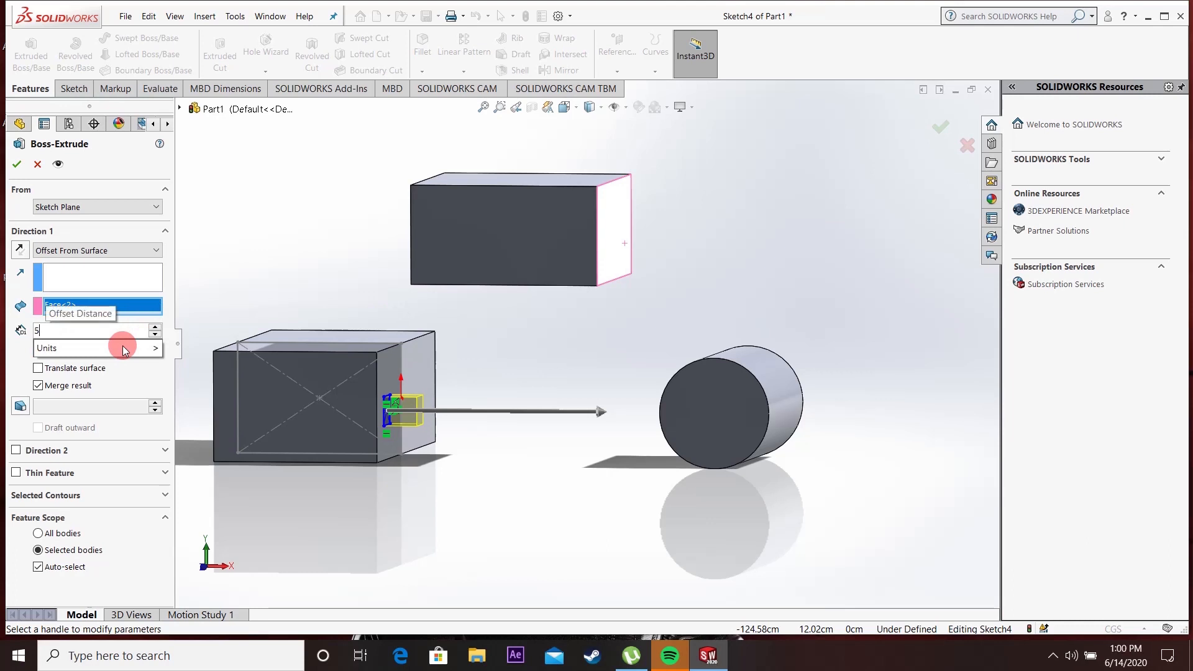
pyautogui.click(122, 347)
pyautogui.press('Return')
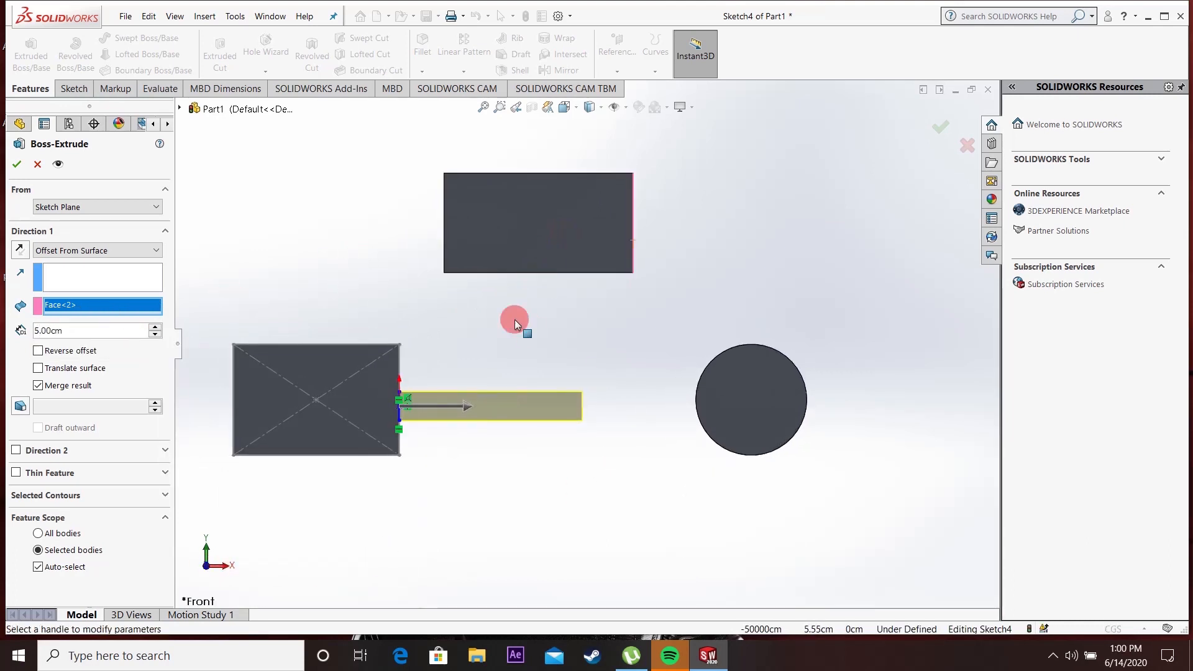
pyautogui.scroll(-3, 580, 385)
pyautogui.scroll(3, 582, 385)
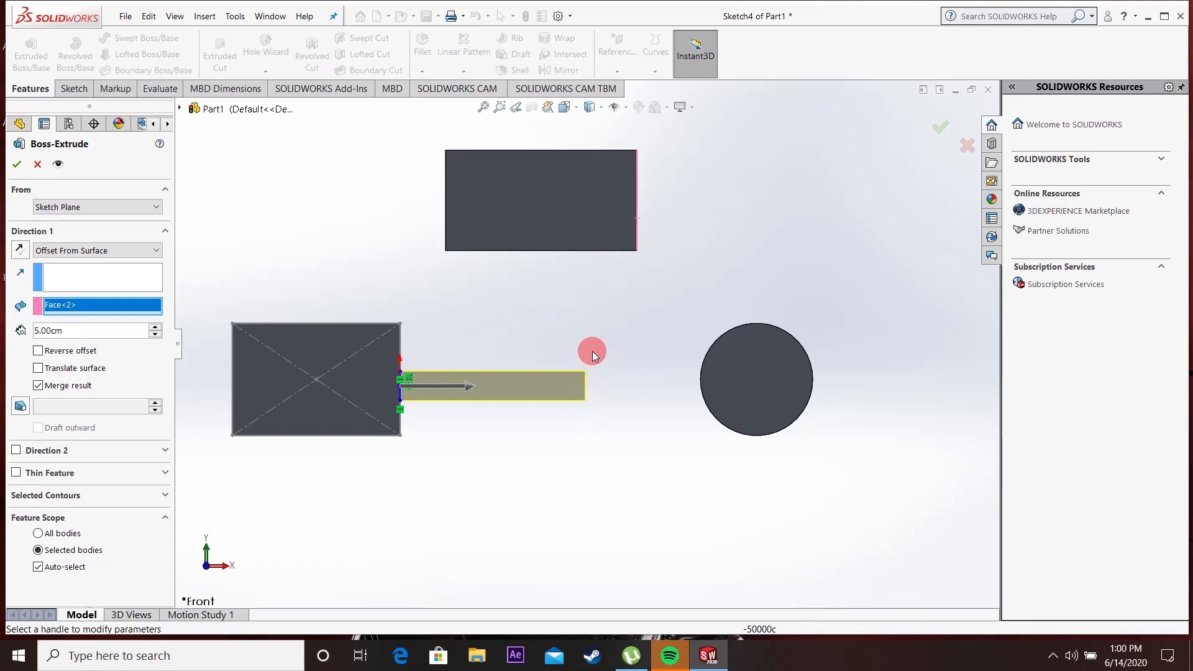
pyautogui.scroll(1, 667, 227)
pyautogui.moveTo(658, 235); pyautogui.dragTo(640, 234, button='middle')
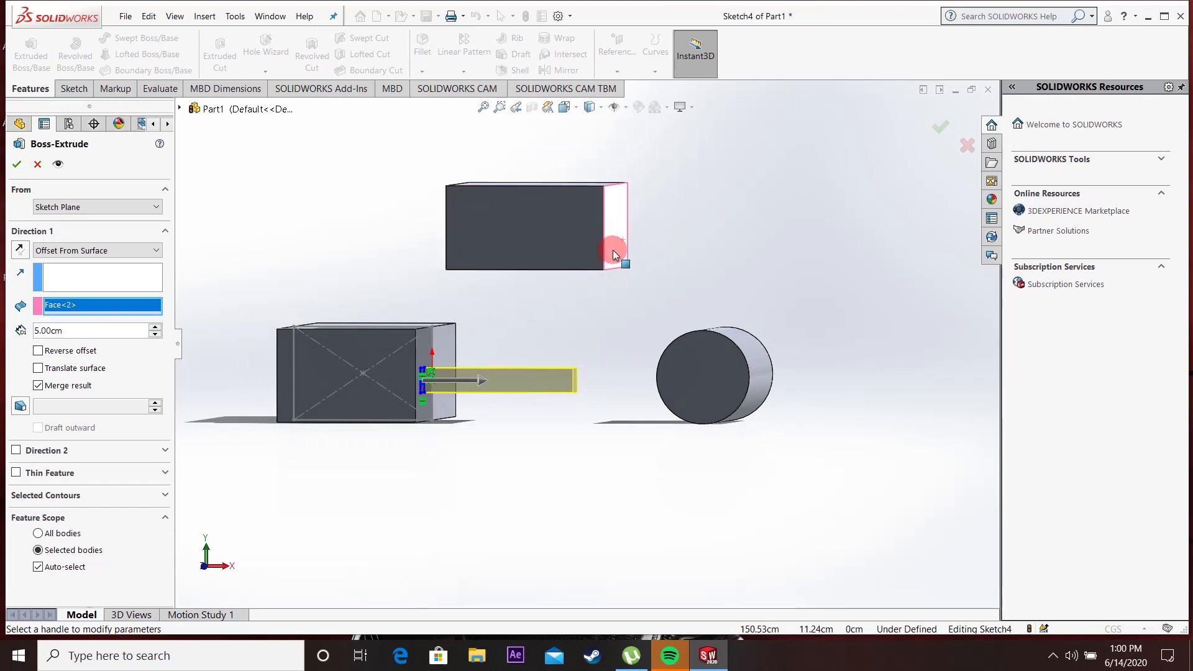
pyautogui.moveTo(571, 307); pyautogui.dragTo(635, 306, button='middle')
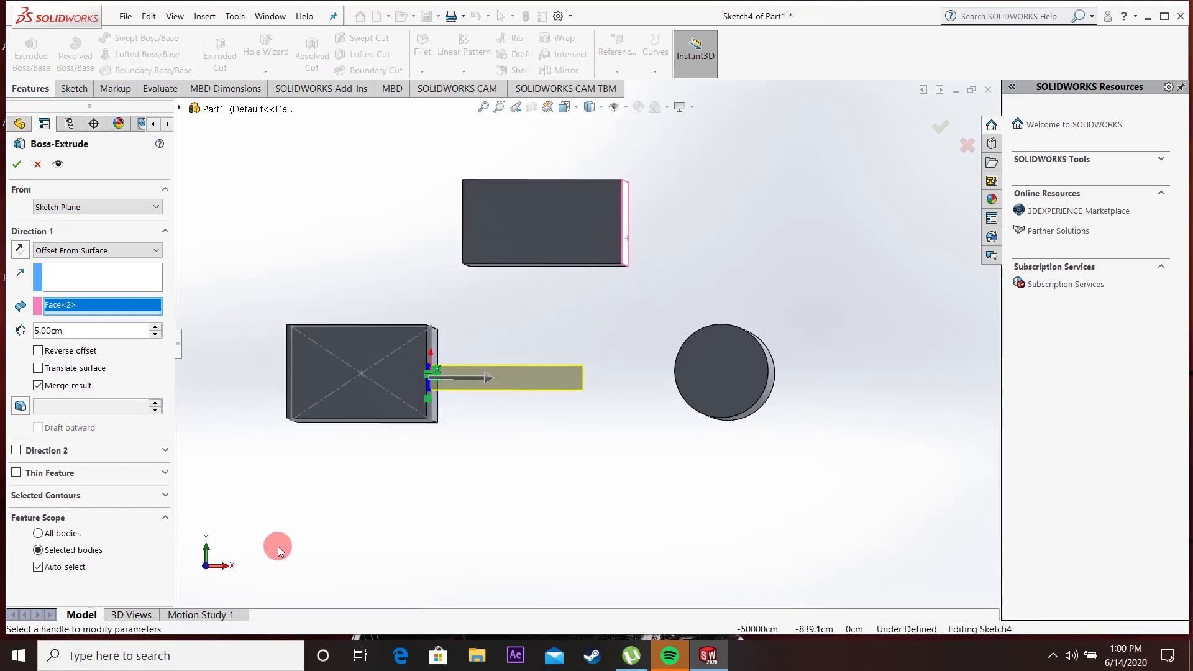
pyautogui.click(208, 563)
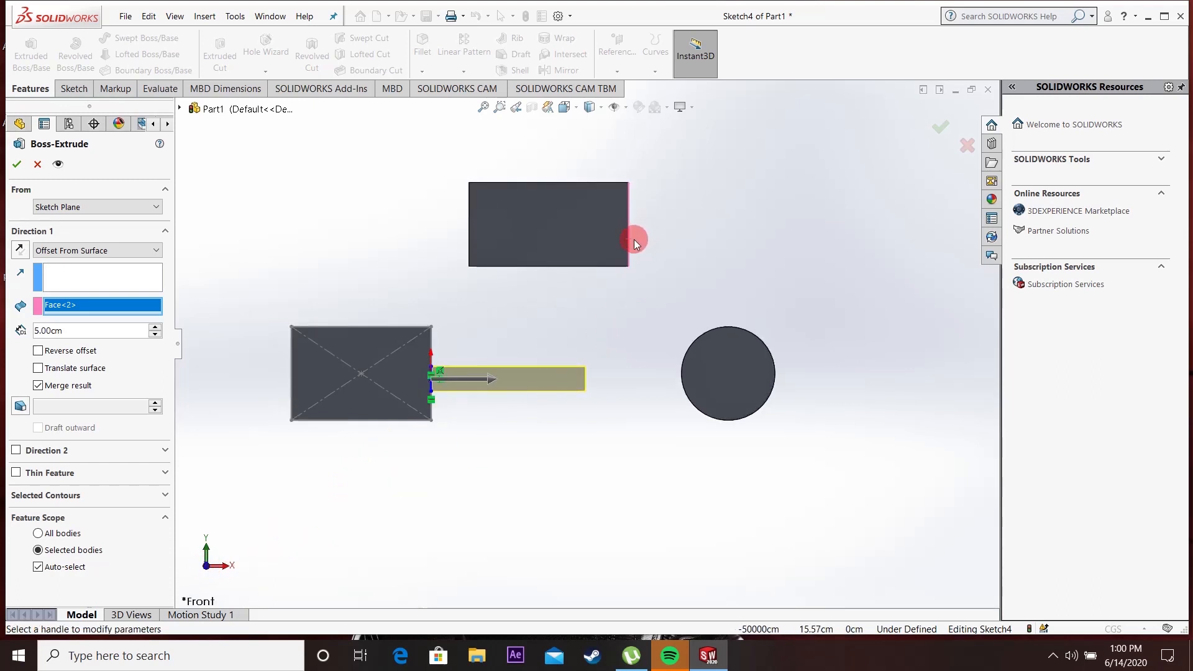
pyautogui.moveTo(673, 232); pyautogui.dragTo(665, 234, button='middle')
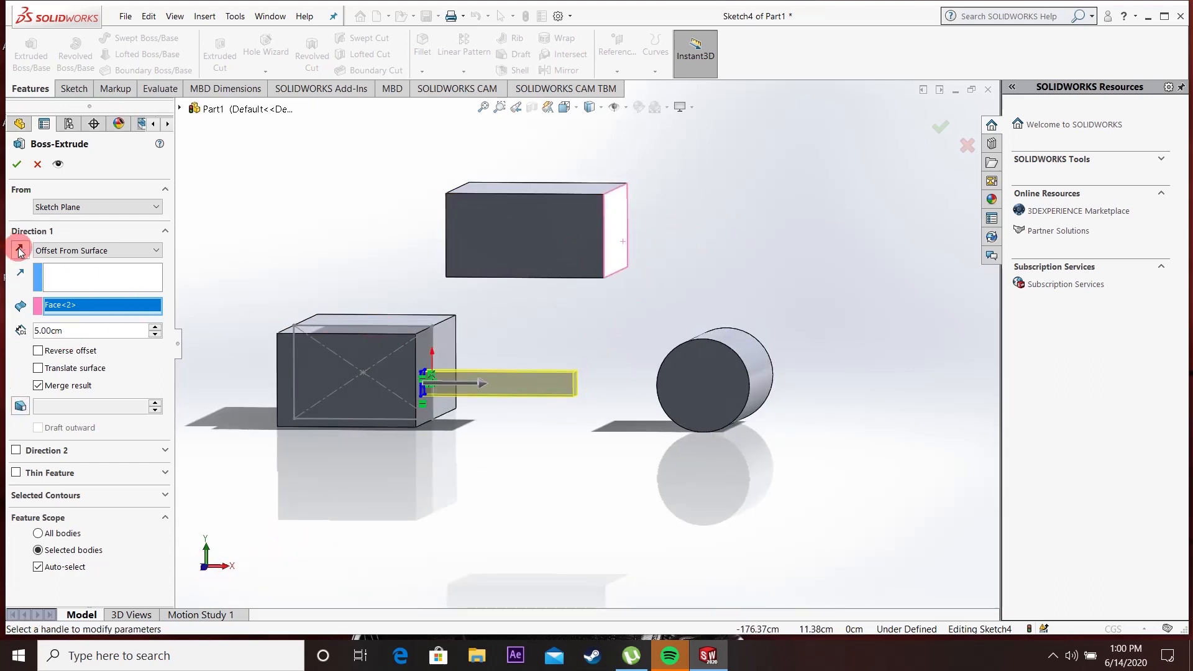
# Step: Try reversing the extrusion direction with the raised block's upper front edge as direction reference, then restore the original direction
pyautogui.click(19, 250)
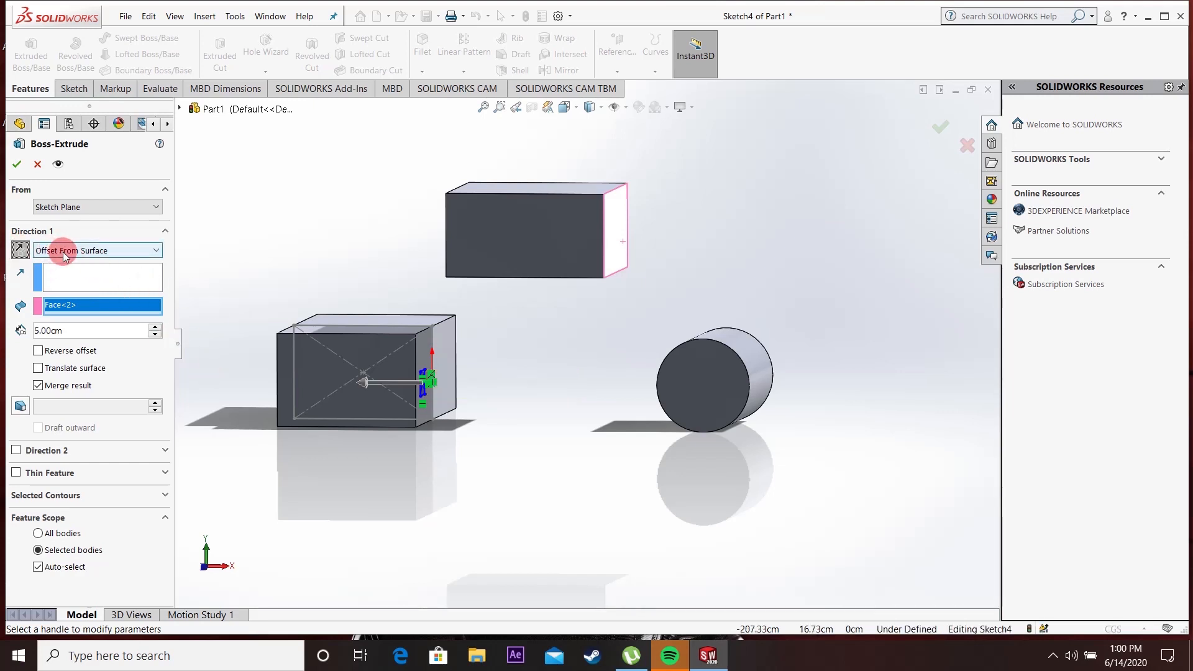
pyautogui.click(95, 274)
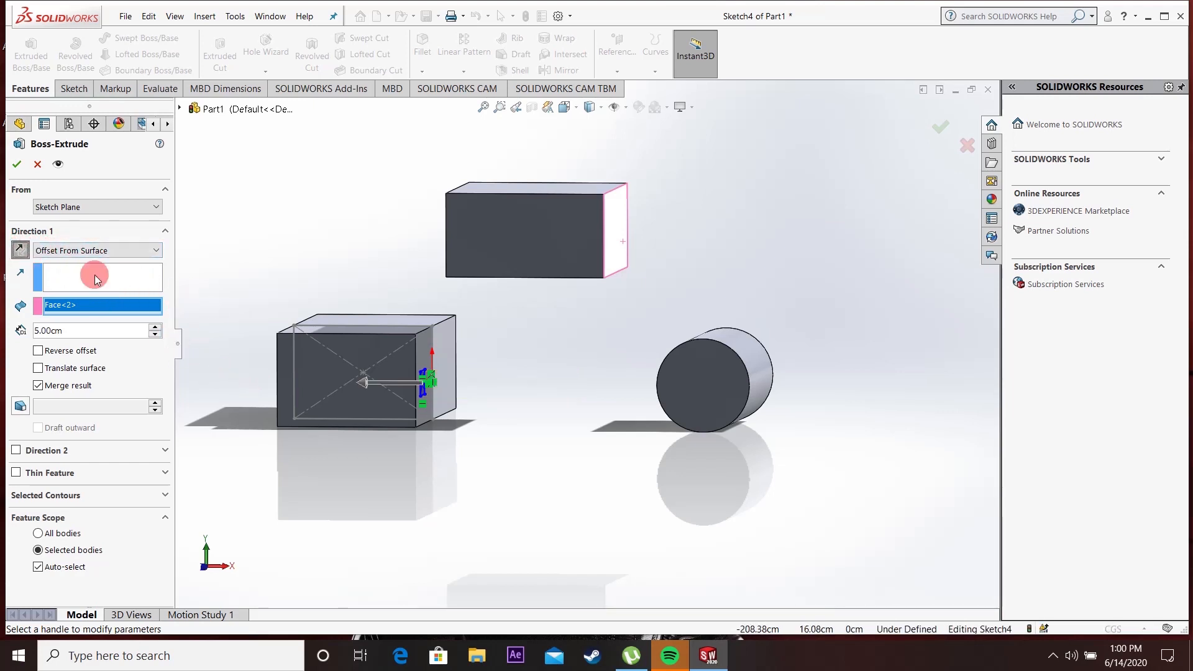
pyautogui.click(532, 194)
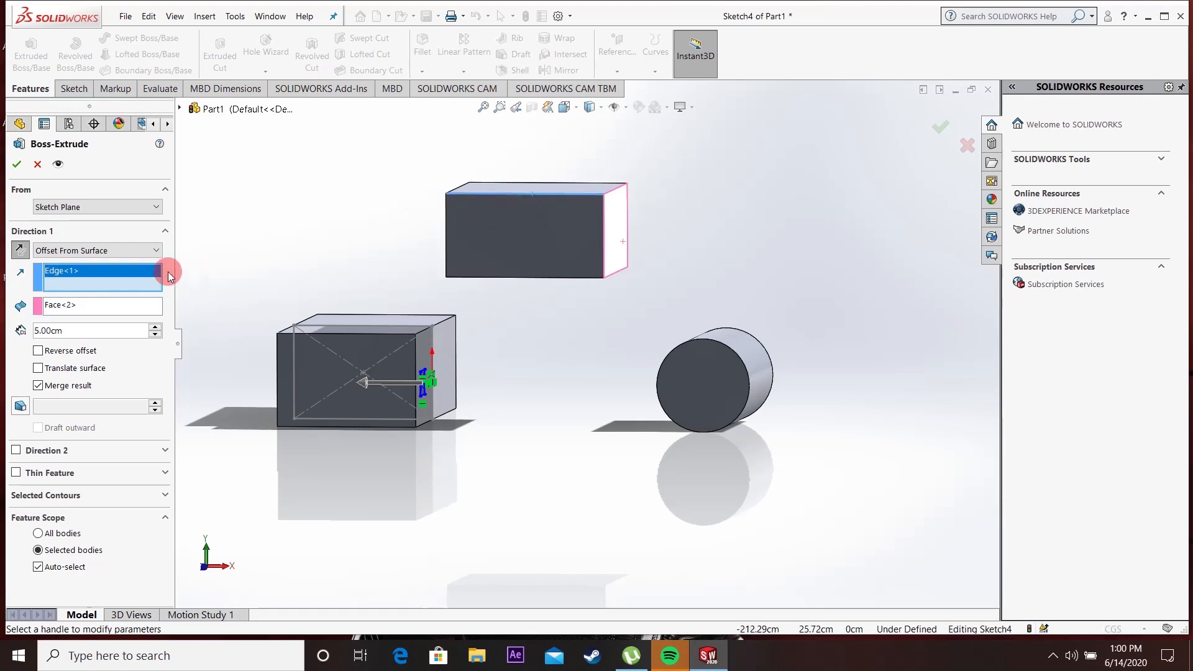
pyautogui.click(20, 250)
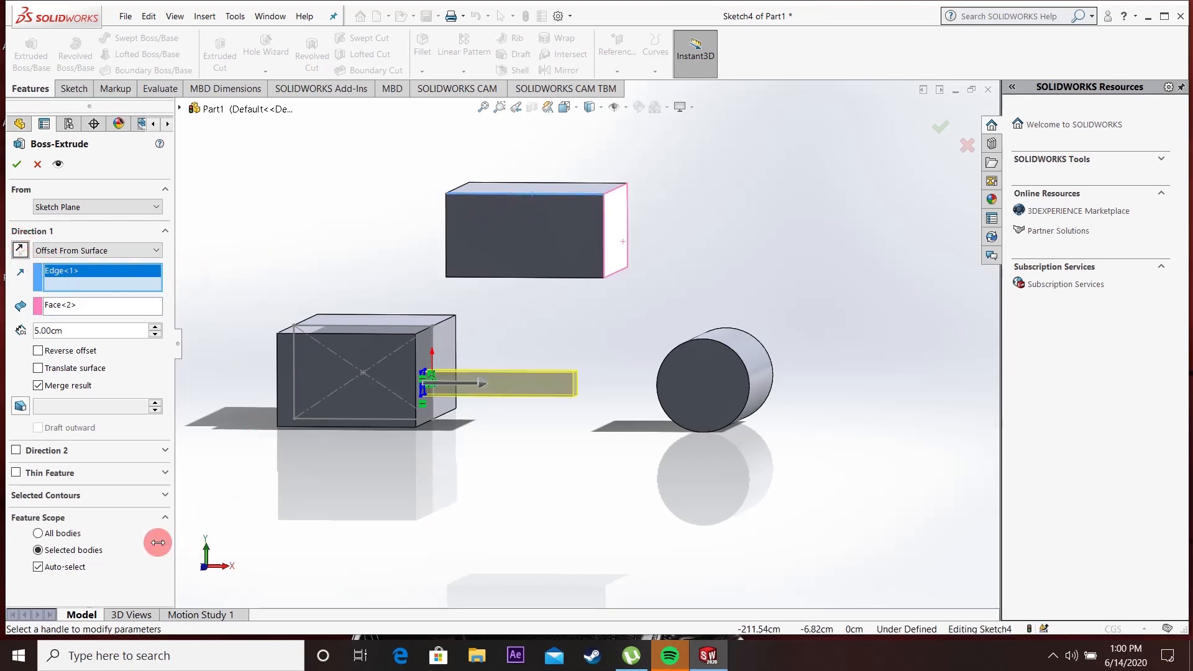
pyautogui.moveTo(155, 541); pyautogui.dragTo(407, 527, button='middle')
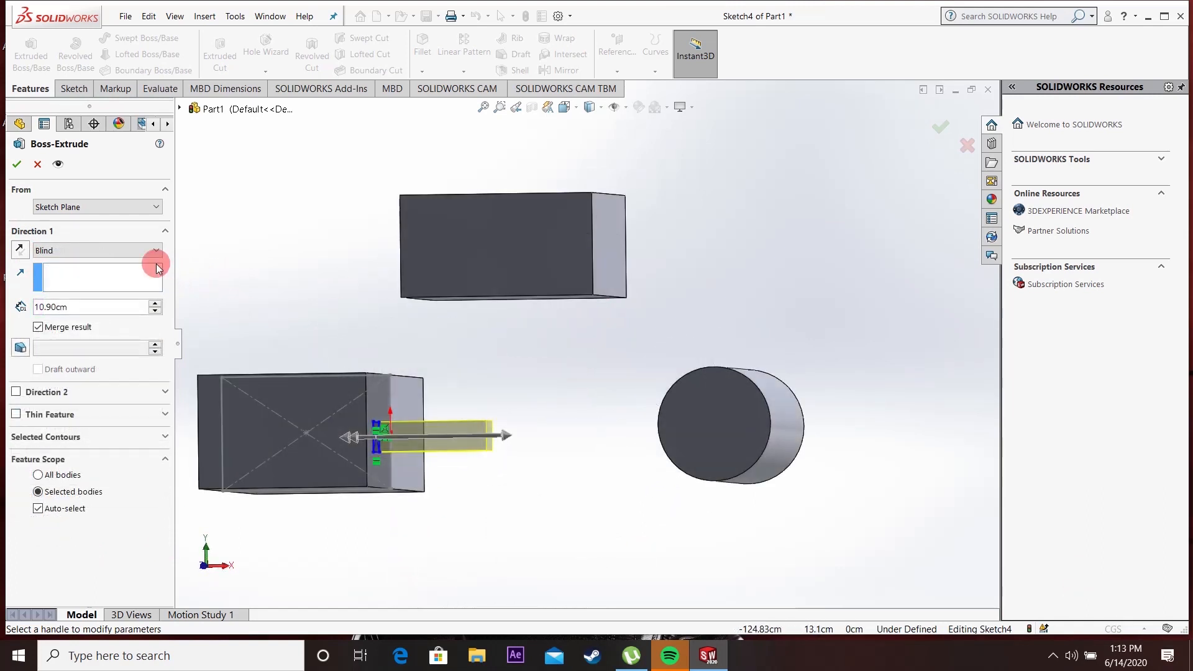
# Step: Set the end condition to Offset From Surface, 5 cm from the raised block's side face nearest the cylinder
pyautogui.click(144, 251)
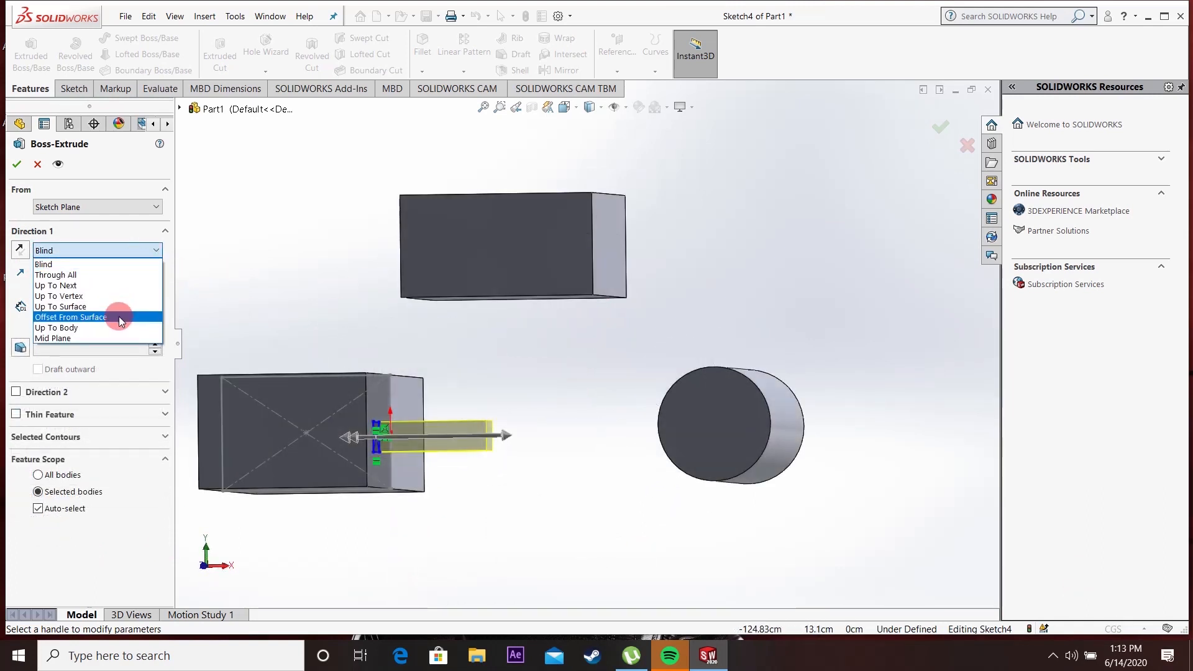
pyautogui.click(119, 317)
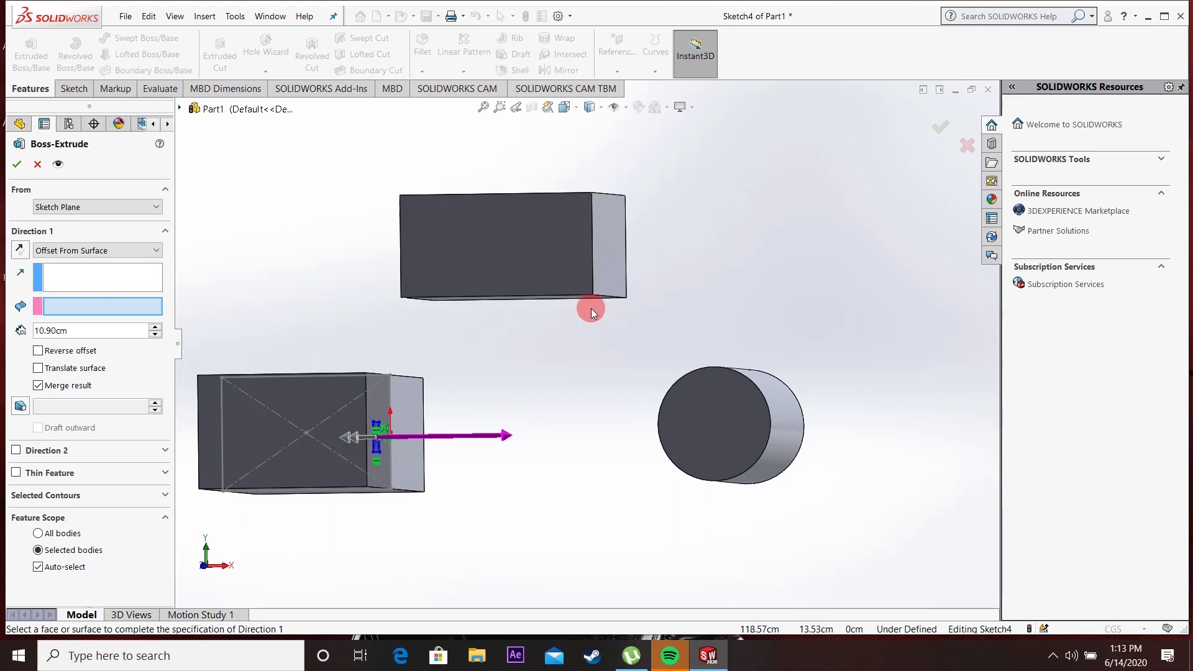
pyautogui.click(609, 267)
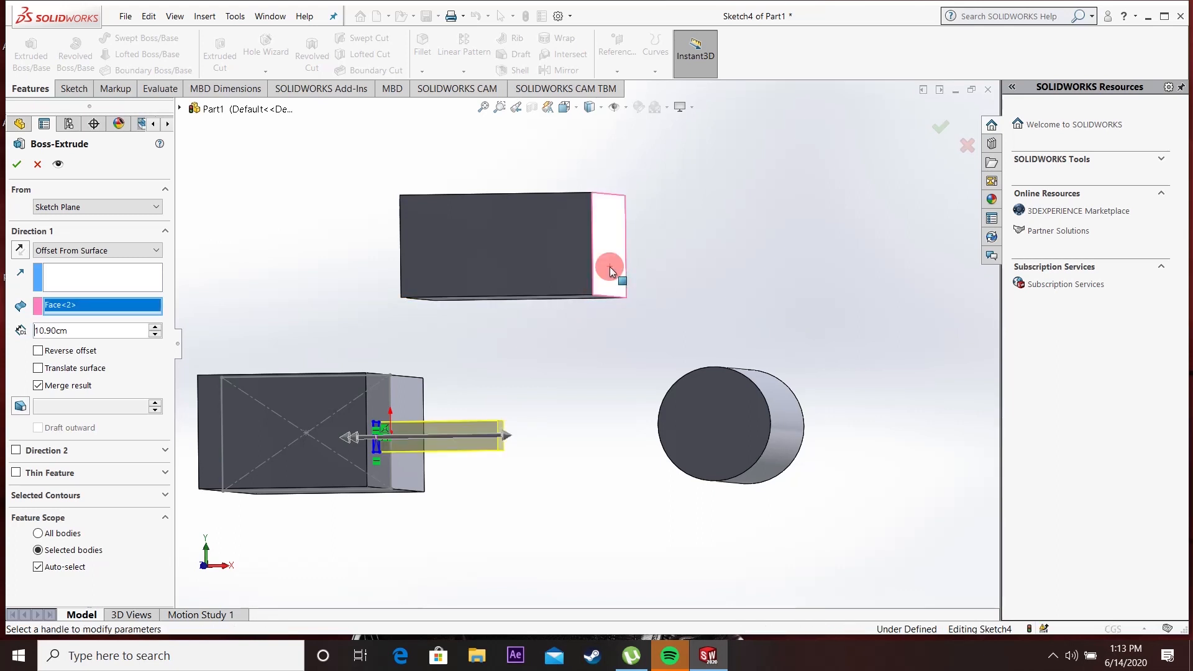
pyautogui.click(205, 567)
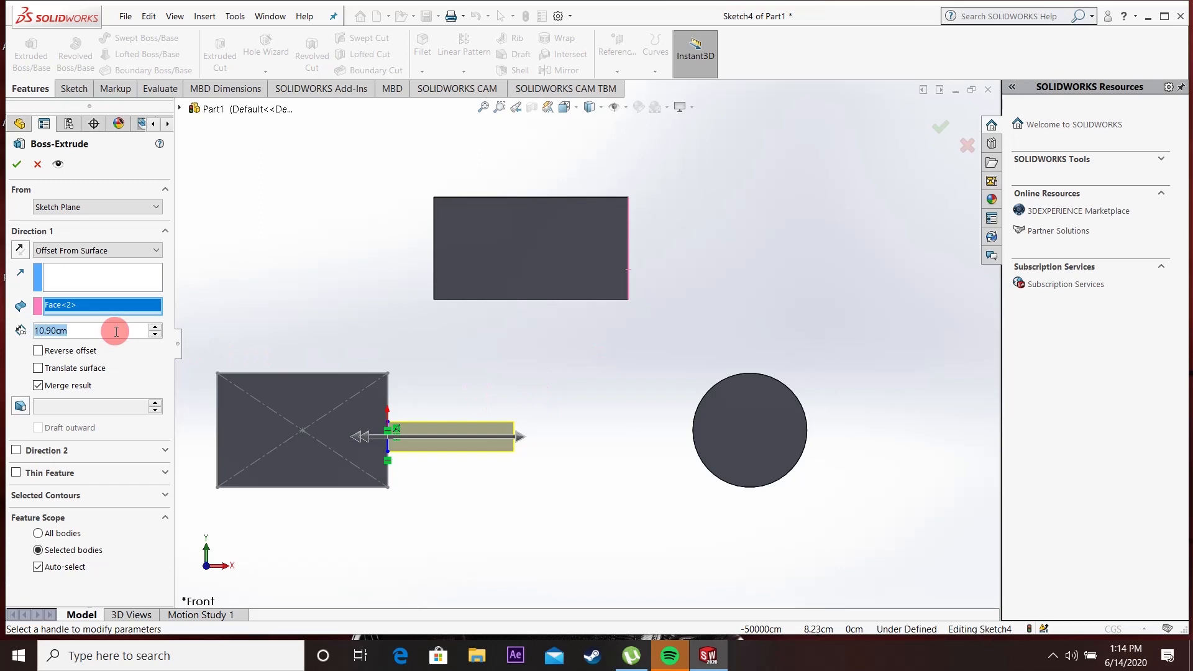
pyautogui.write('5')
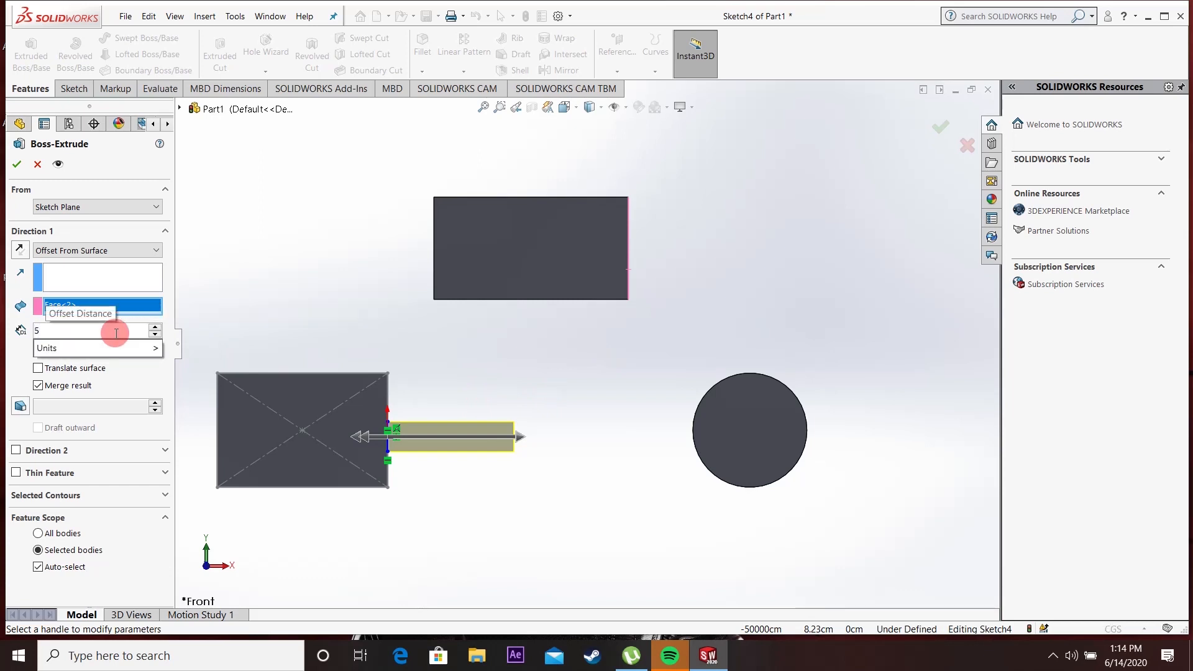
pyautogui.press('Return')
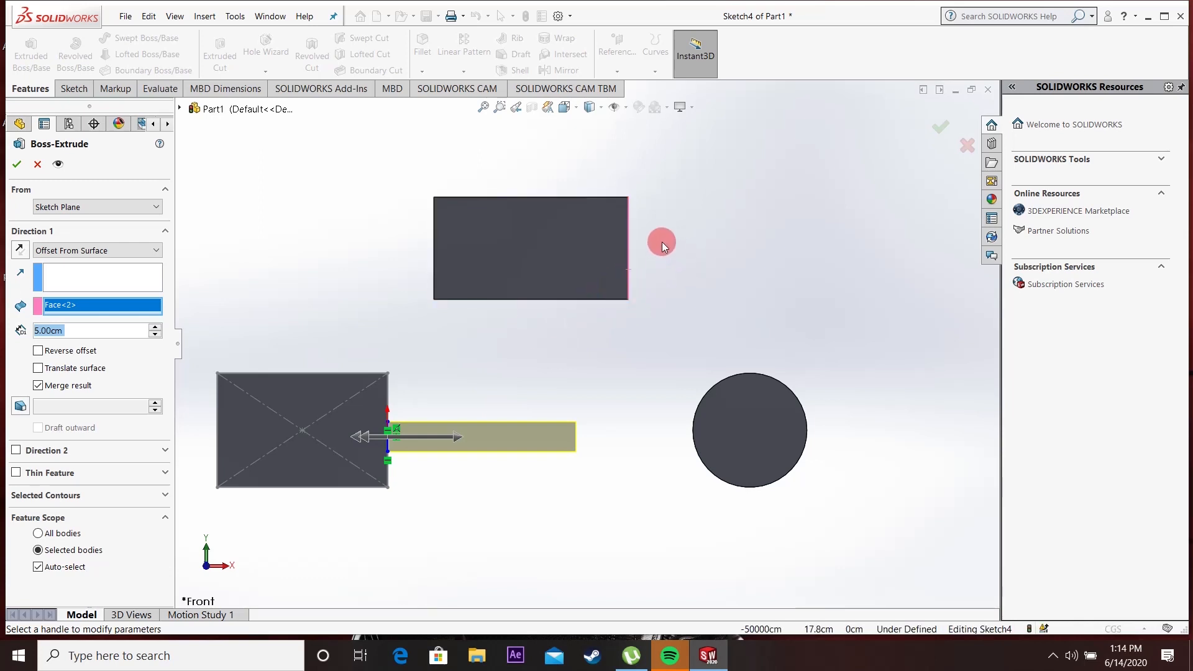
# Step: Reverse the offset so the extrusion ends on the other side of the selected face, and check it from the front
pyautogui.moveTo(660, 241); pyautogui.dragTo(654, 246, button='middle')
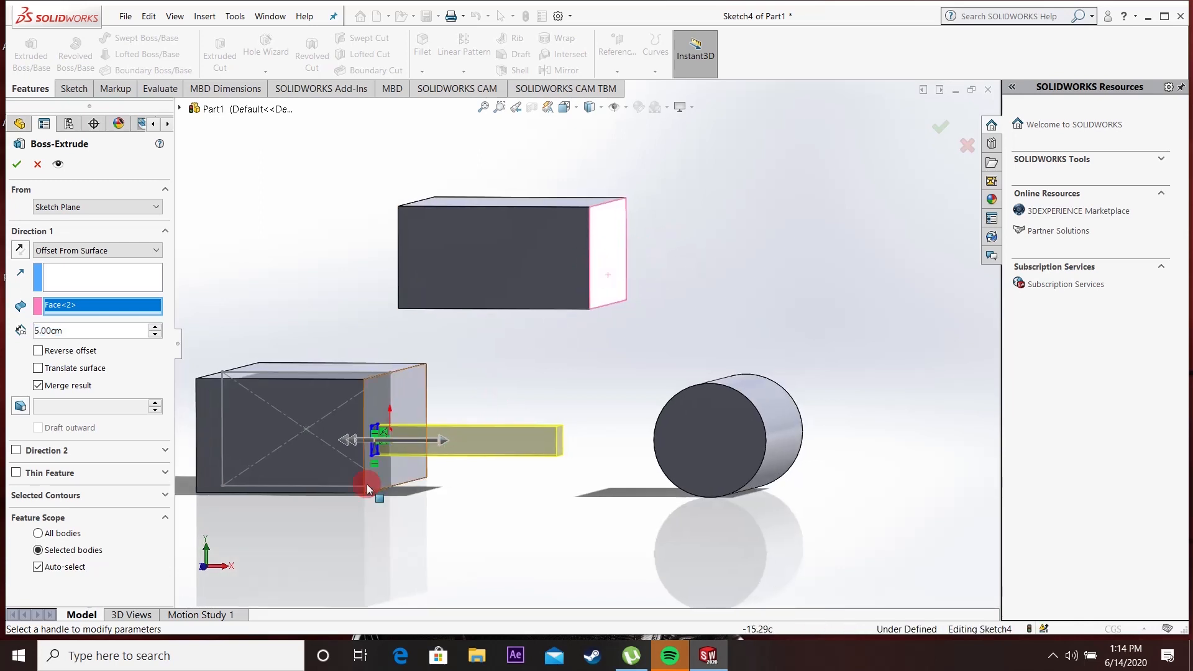
pyautogui.click(207, 566)
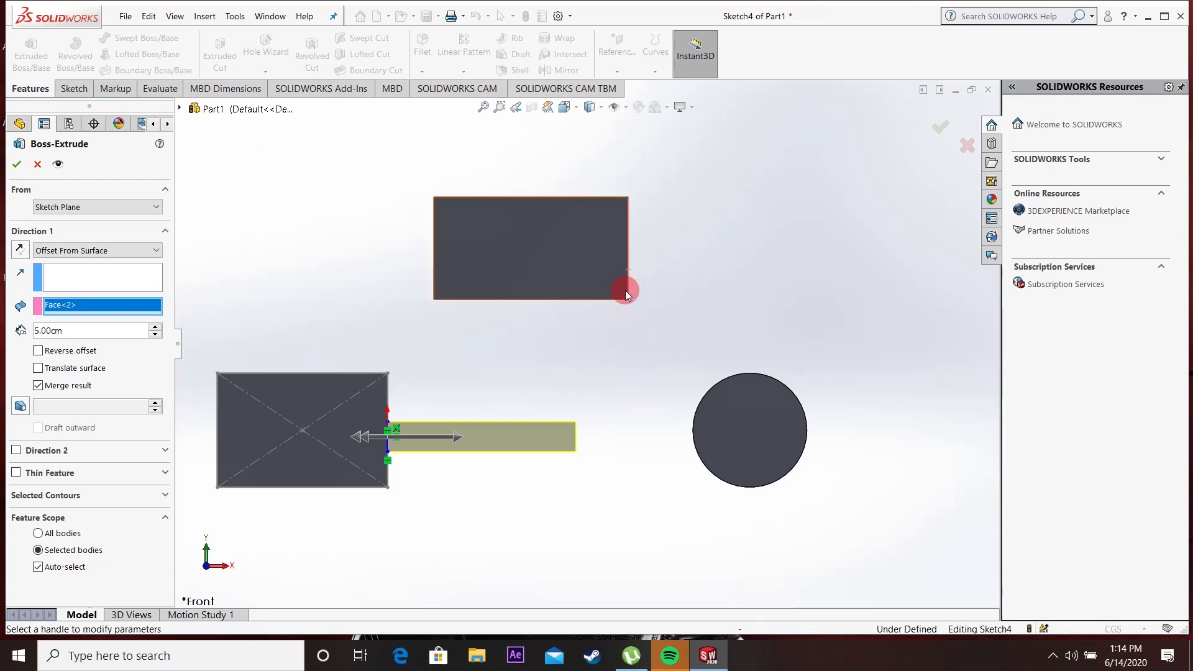
pyautogui.moveTo(679, 274); pyautogui.dragTo(645, 256, button='middle')
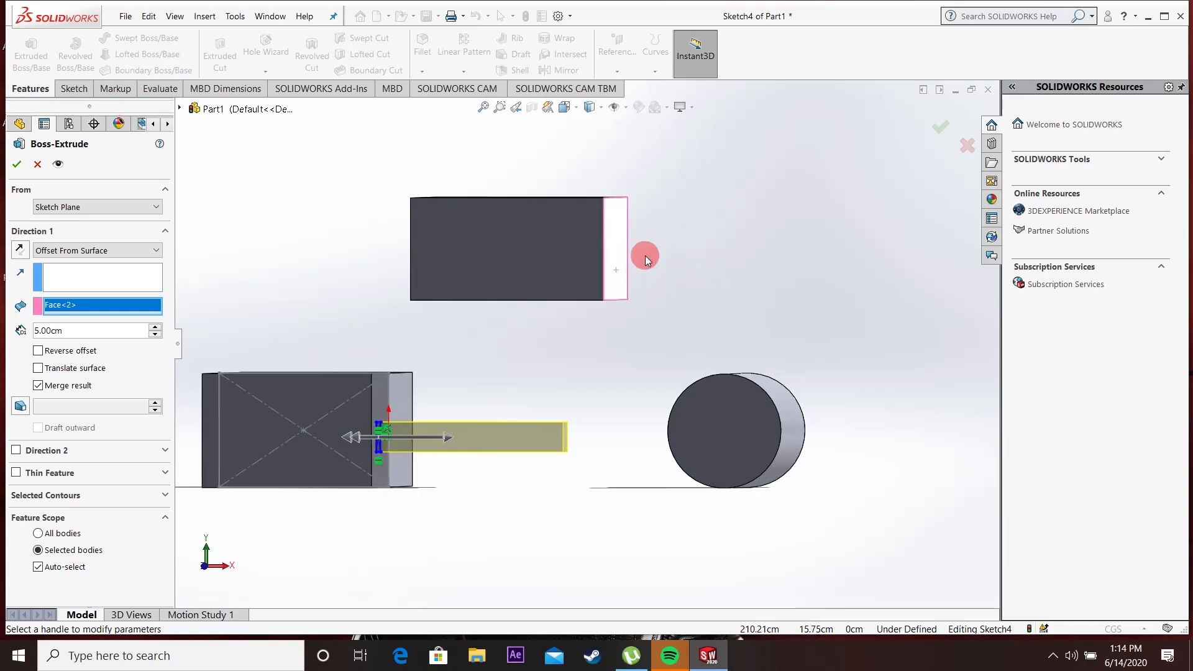
pyautogui.click(39, 352)
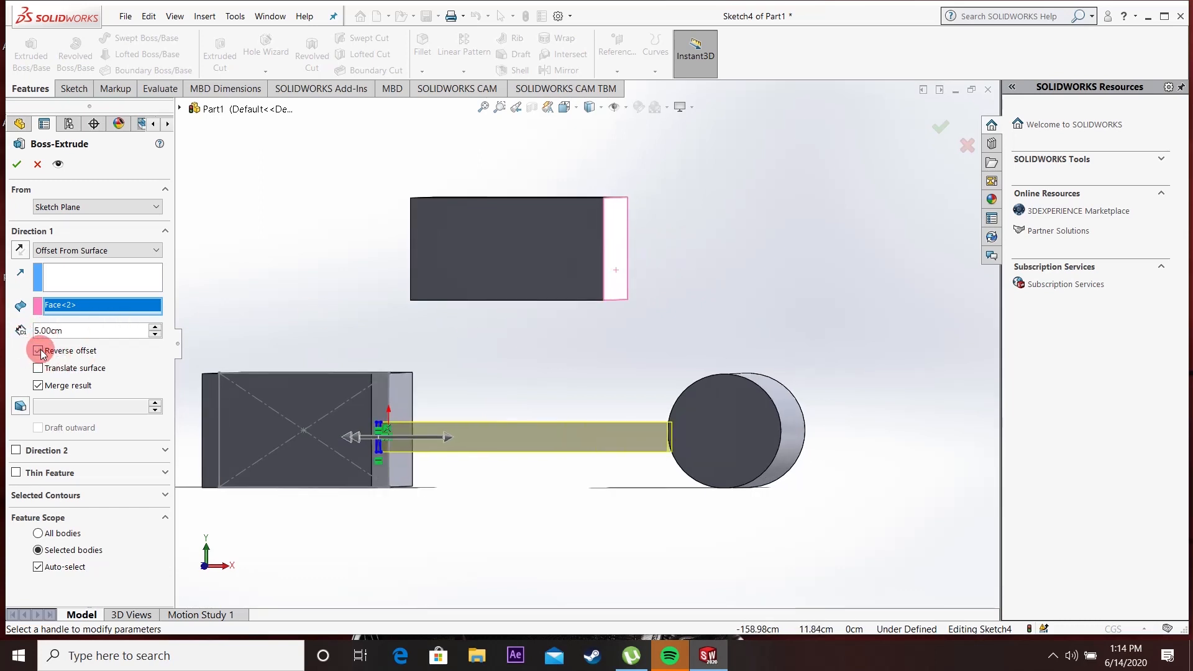
pyautogui.click(205, 567)
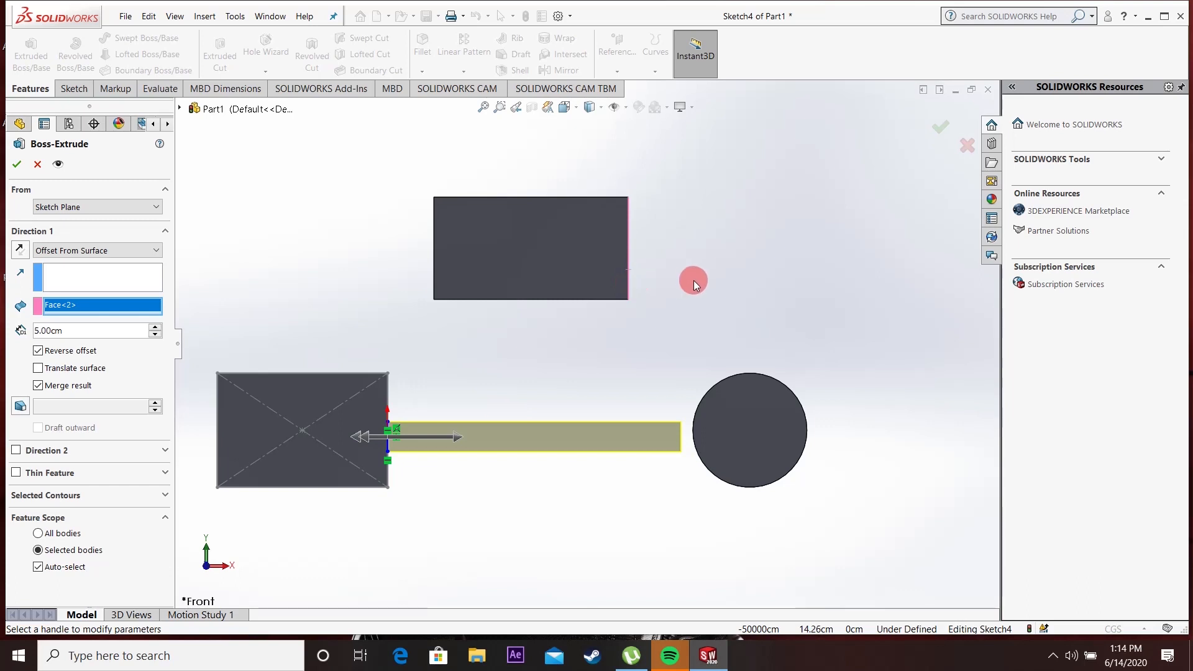
pyautogui.moveTo(669, 280); pyautogui.dragTo(635, 269, button='middle')
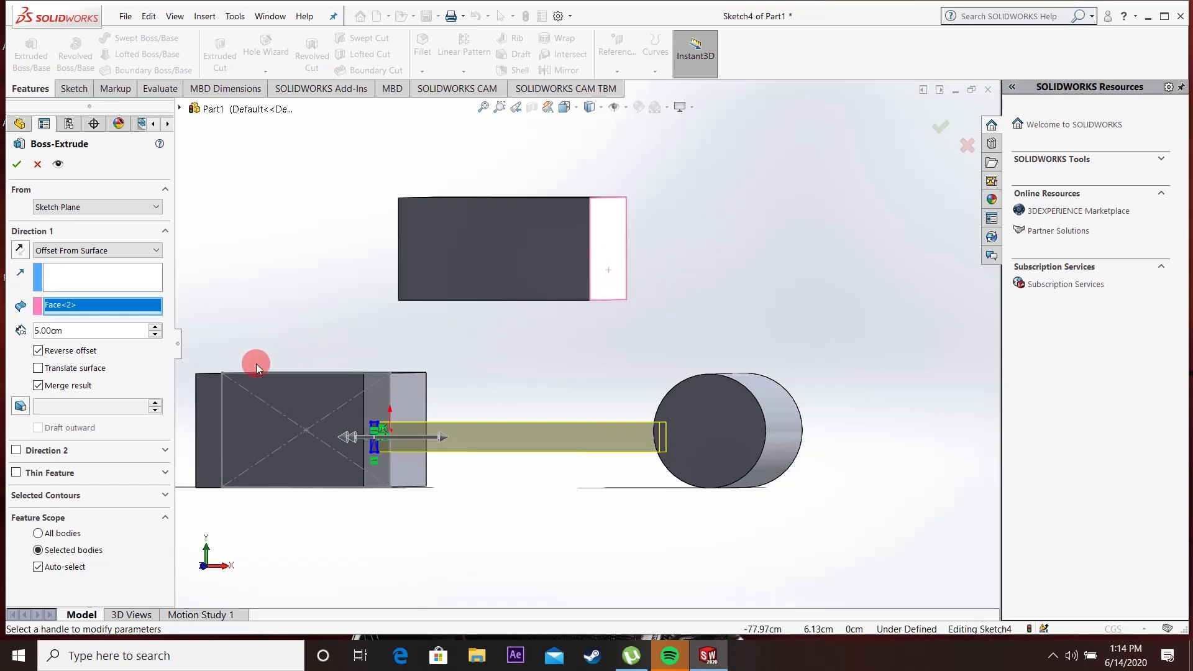
# Step: Change the end condition to Up To Body with the cylinder as the target, and inspect where the preview meets it
pyautogui.click(147, 252)
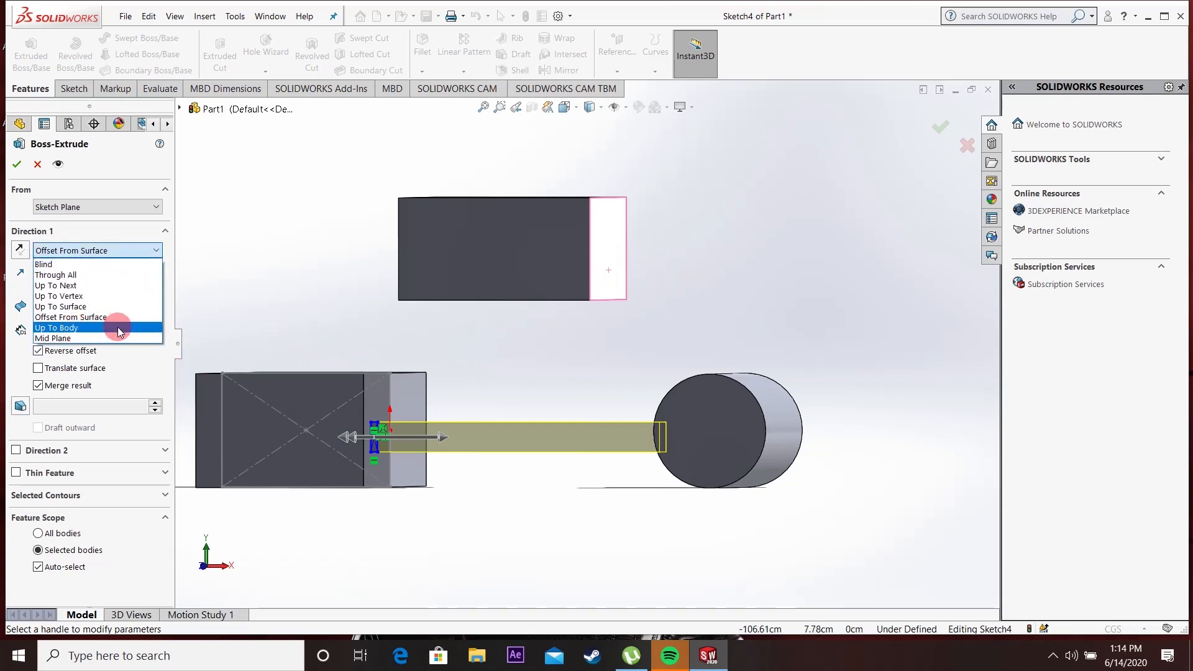
pyautogui.click(118, 327)
pyautogui.hotkey('ctrl', '7')
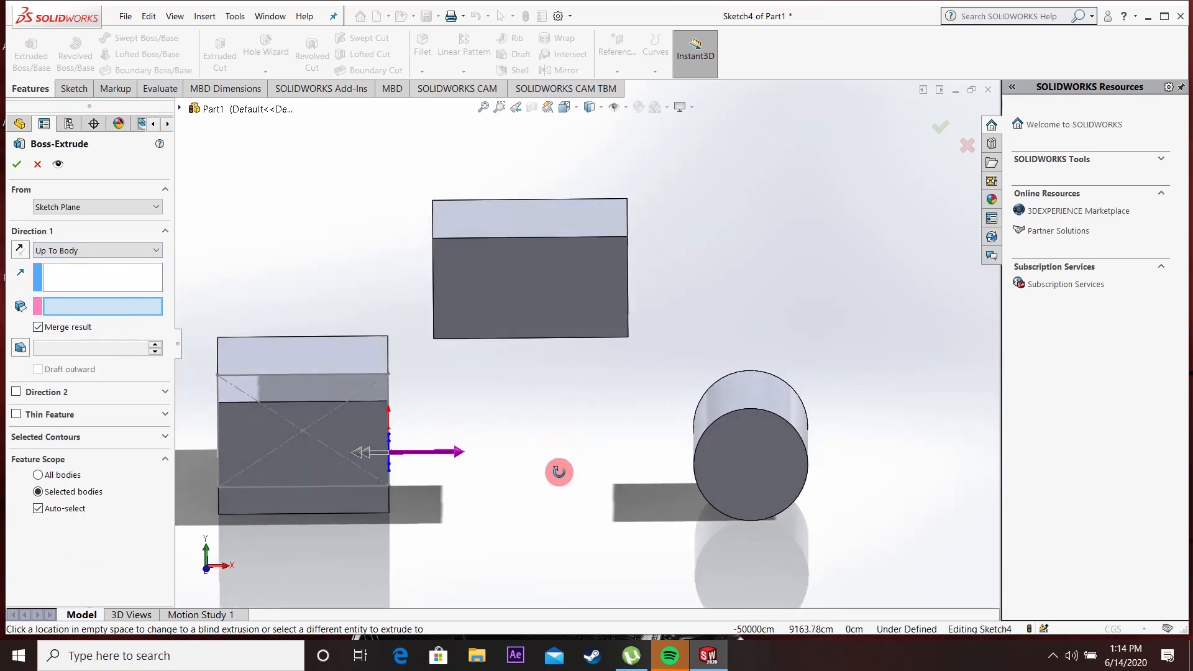
pyautogui.click(729, 410)
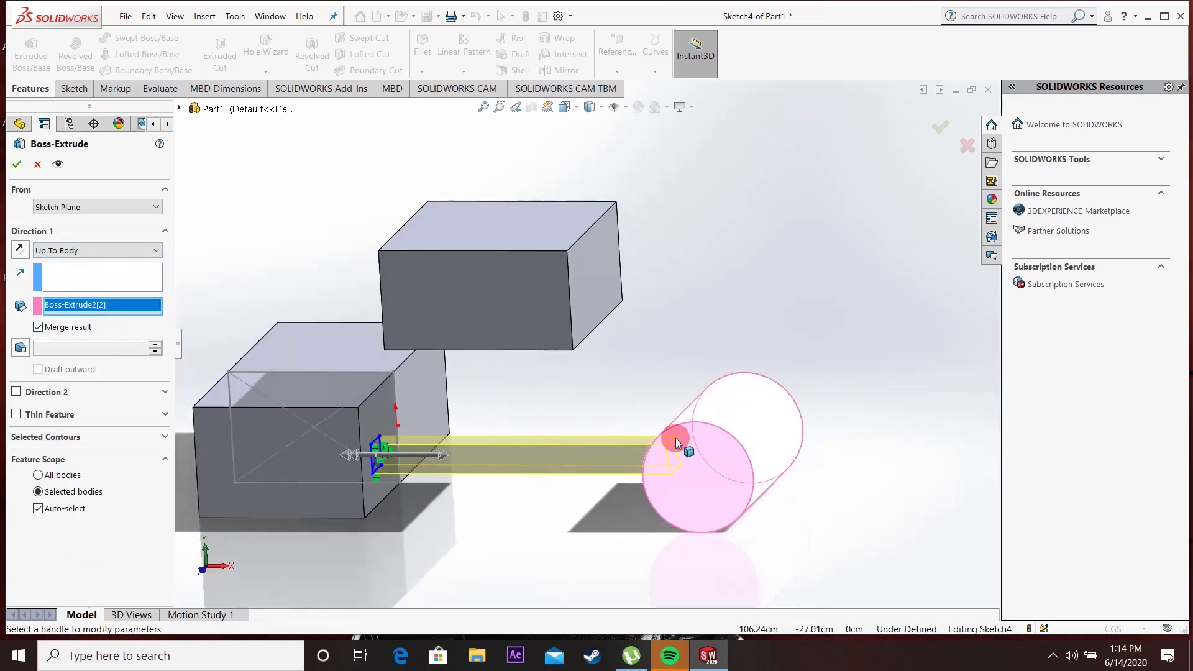
pyautogui.hotkey('ctrl', '1')
pyautogui.scroll(-2, 569, 444)
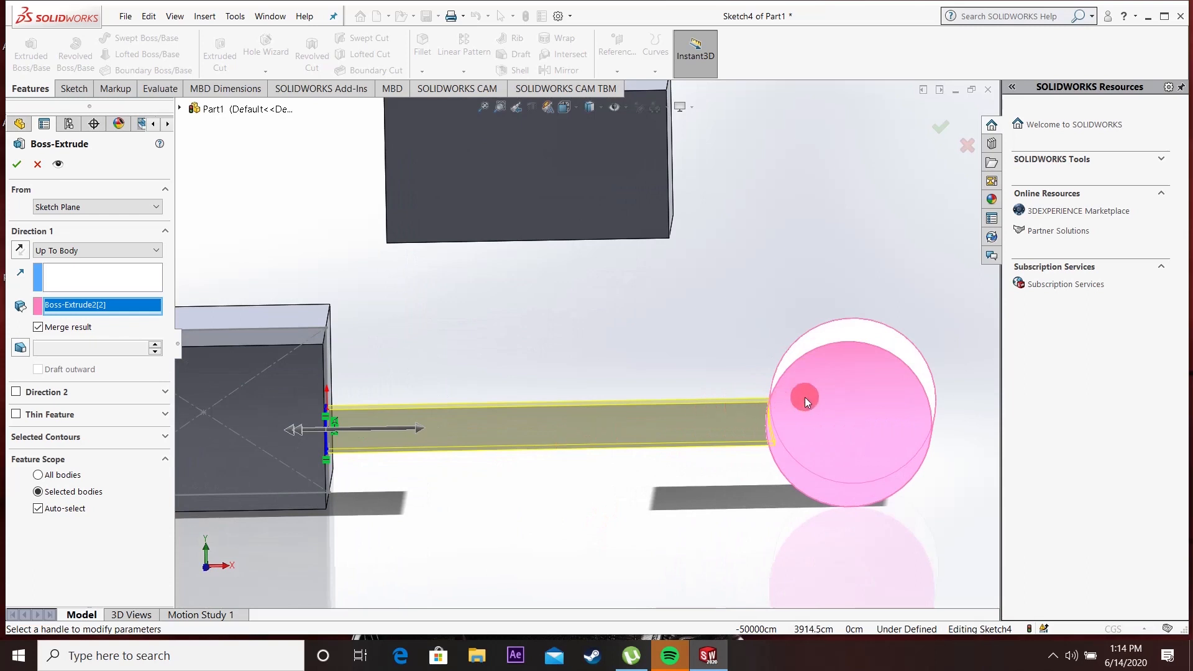
pyautogui.scroll(-3, 804, 397)
pyautogui.moveTo(517, 423); pyautogui.dragTo(667, 336, button='middle')
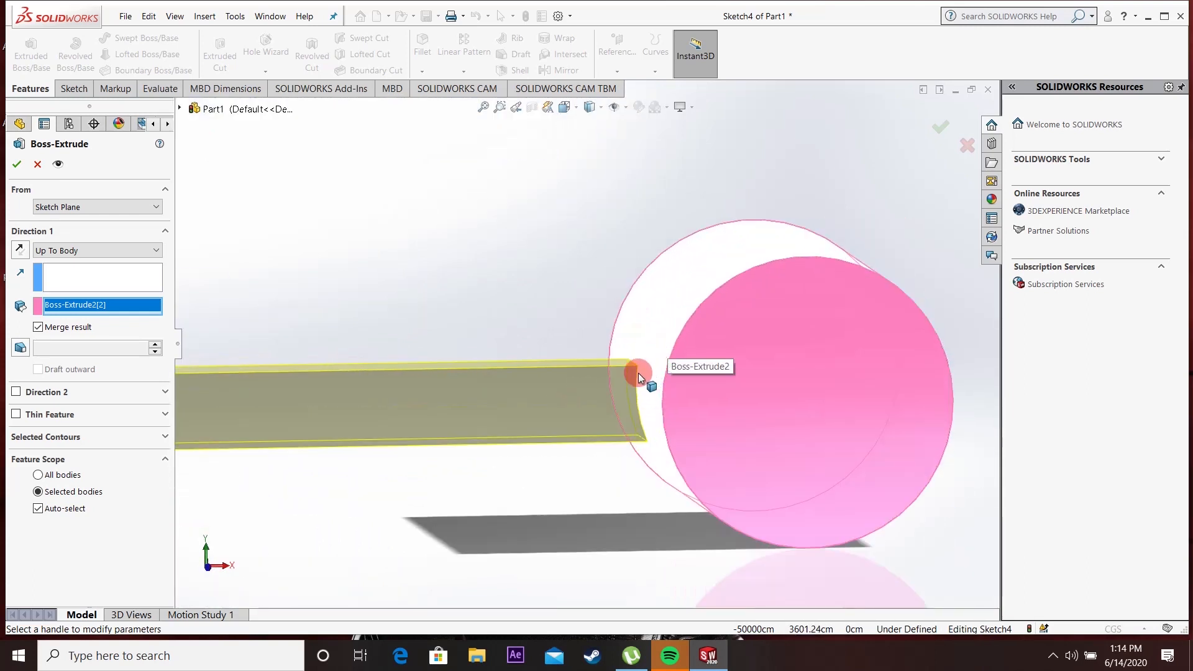
pyautogui.moveTo(626, 409); pyautogui.dragTo(461, 364, button='middle')
pyautogui.scroll(5, 309, 341)
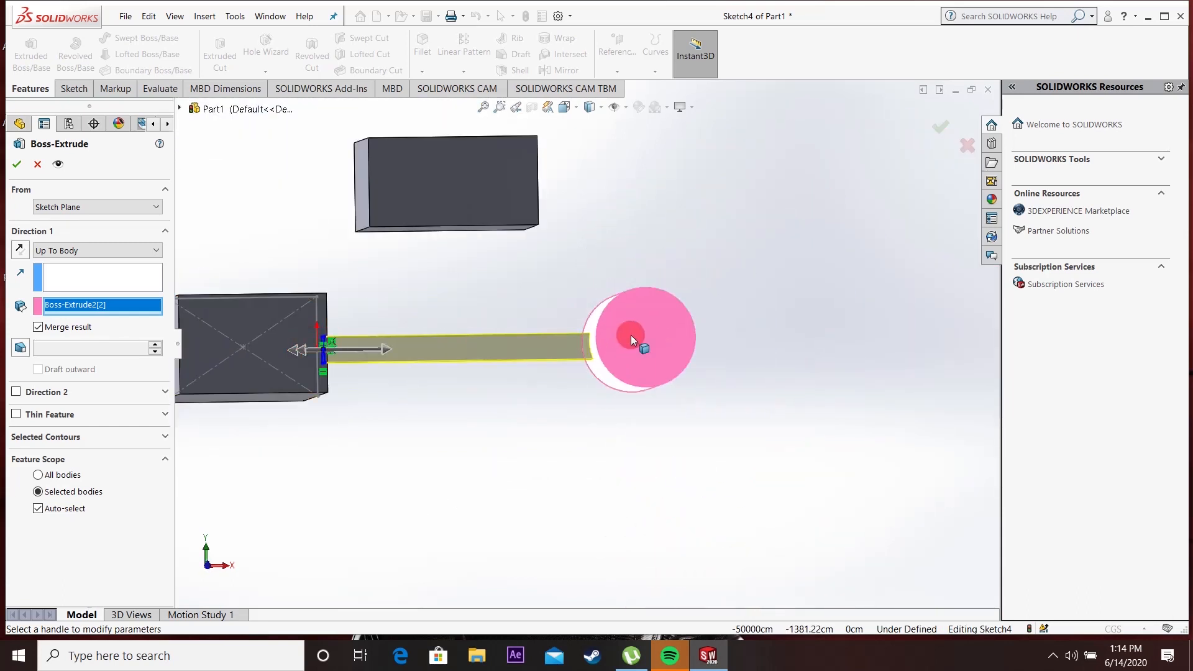
# Step: Examine the extrusion preview's curved end against the cylinder from several angles and accept the Up To Body extrusion
pyautogui.scroll(-4, 632, 331)
pyautogui.scroll(-2, 541, 348)
pyautogui.scroll(-2, 530, 333)
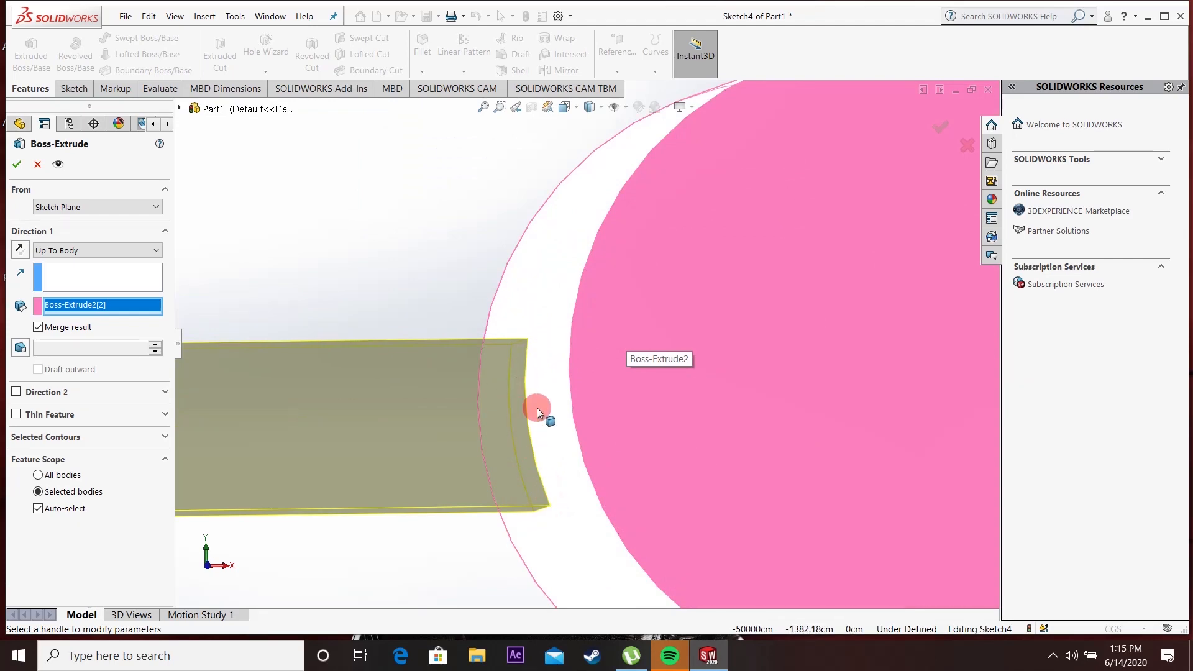
pyautogui.scroll(2, 550, 412)
pyautogui.scroll(2, 551, 367)
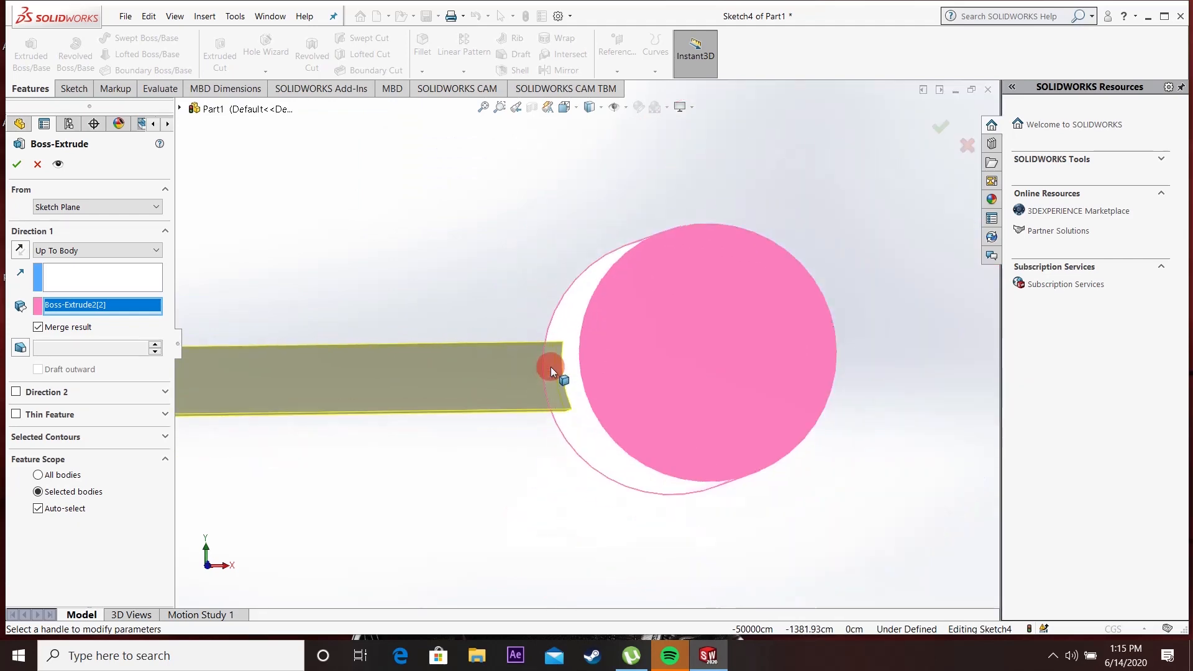
pyautogui.moveTo(551, 366)
pyautogui.mouseDown(button='middle')
pyautogui.moveTo(550, 334)
pyautogui.moveTo(538, 358)
pyautogui.mouseUp(button='middle')
pyautogui.scroll(-2, 555, 360)
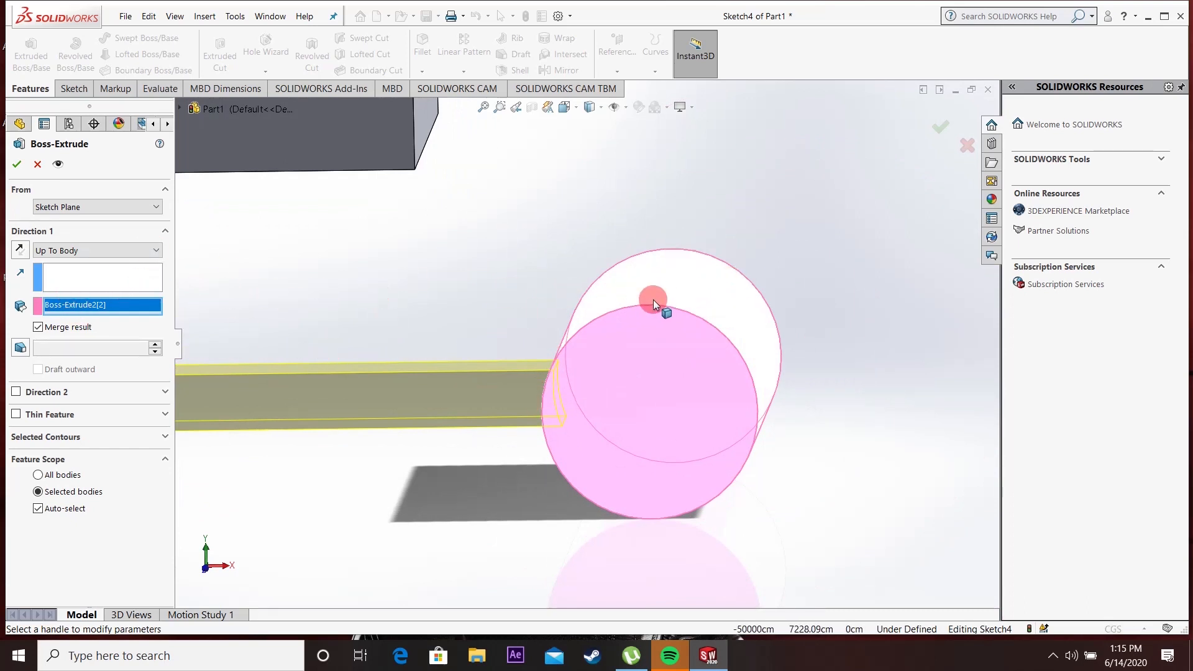
pyautogui.scroll(-2, 560, 367)
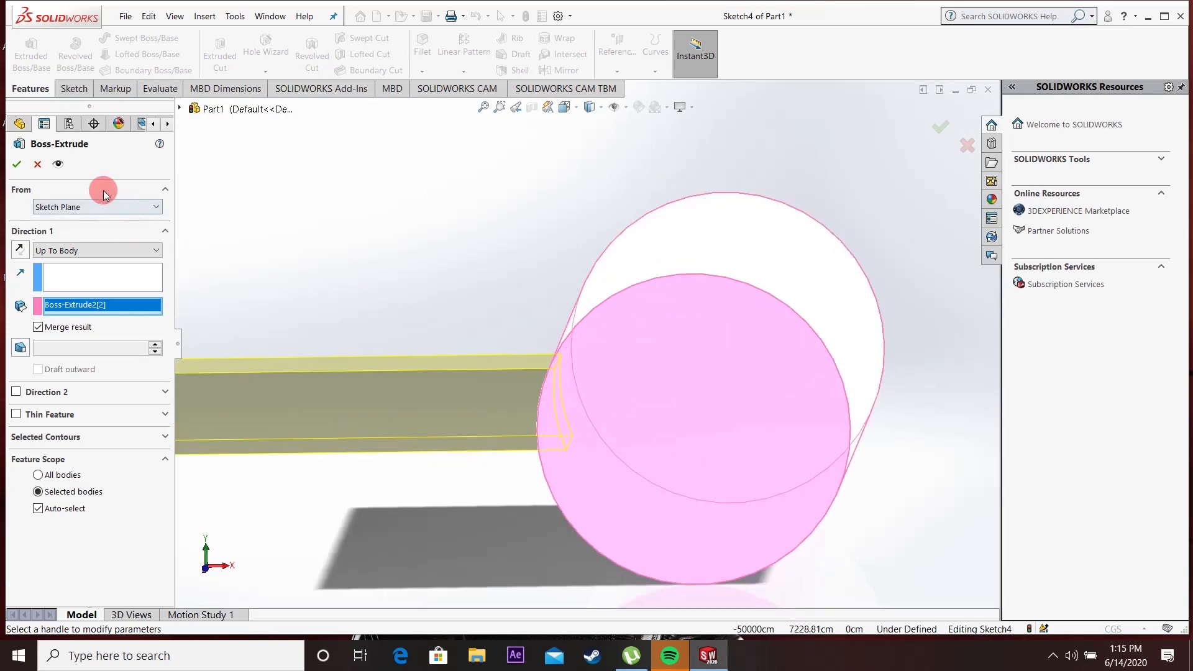
pyautogui.click(15, 165)
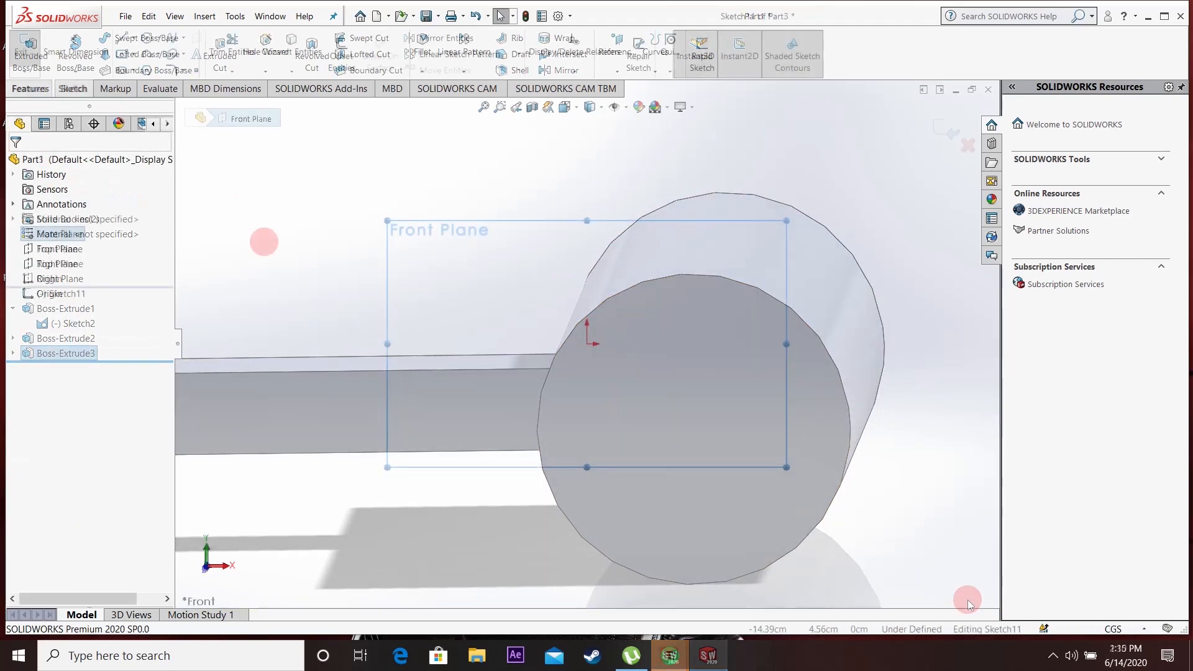
# Step: Sketch a six-sided polygon on the Front Plane, centred on the origin, upright at 90°, with an inscribed circle about 8.47 cm across
pyautogui.click(39, 92)
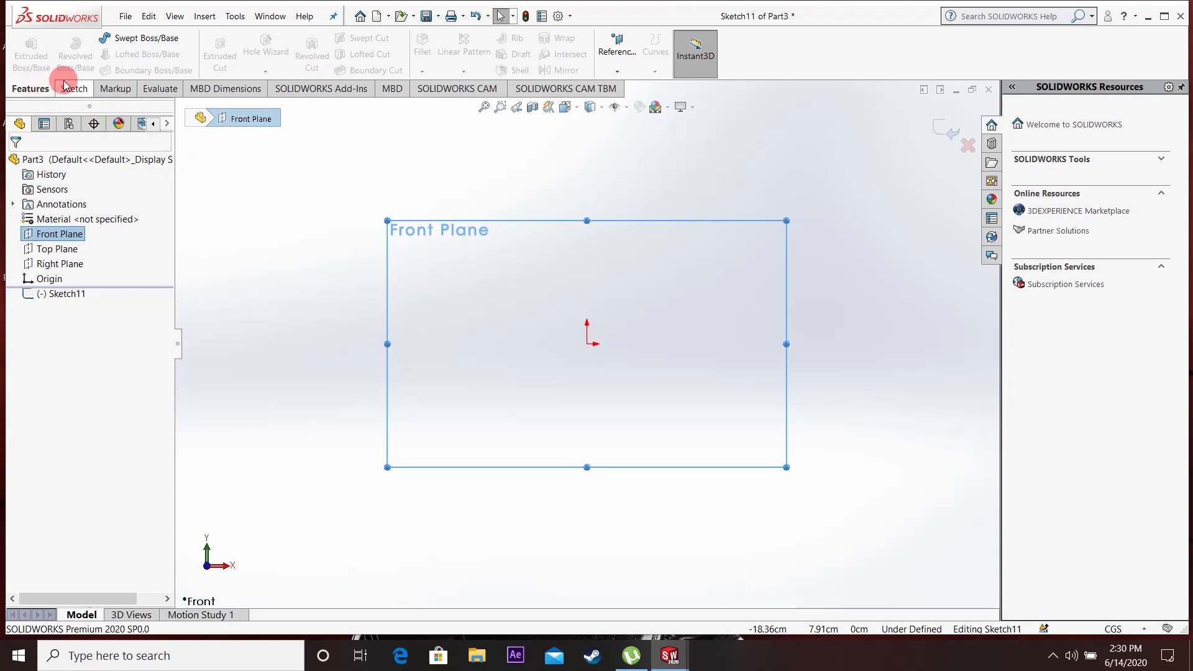
pyautogui.click(69, 89)
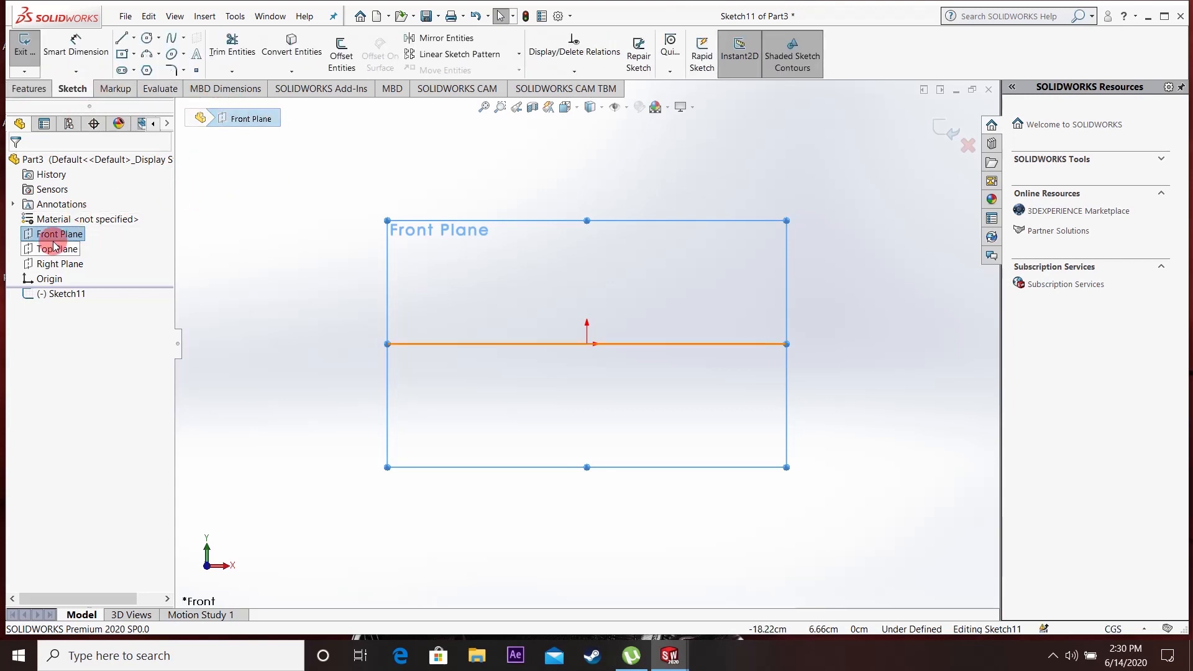
pyautogui.click(87, 237)
pyautogui.click(147, 70)
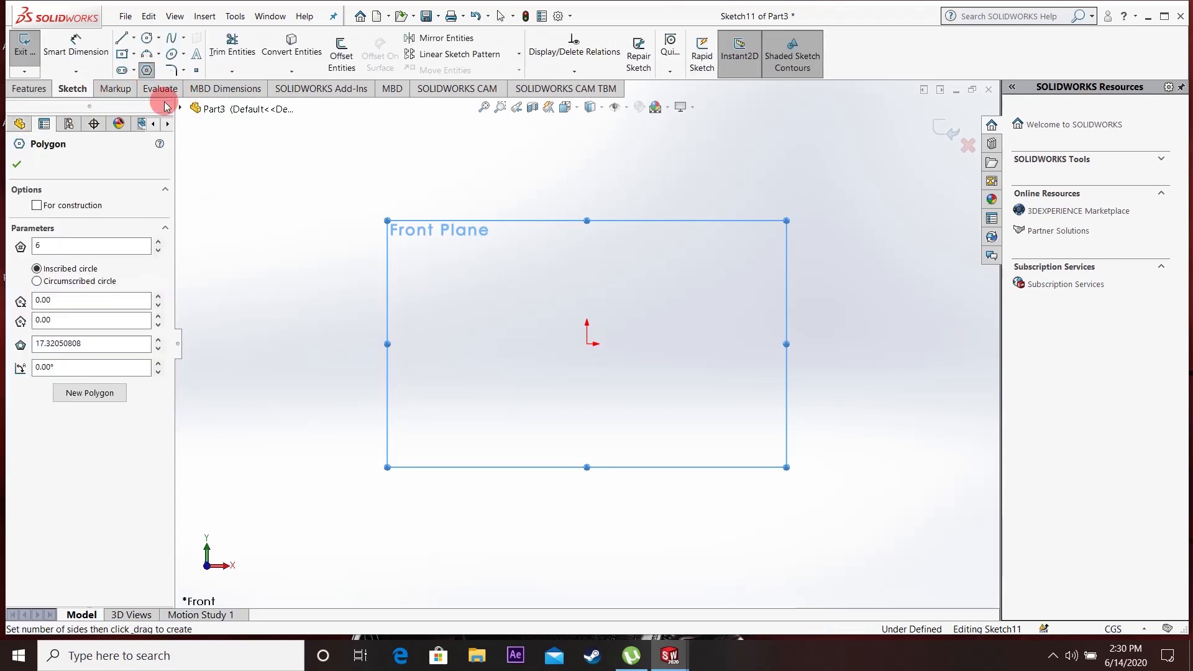
pyautogui.click(588, 342)
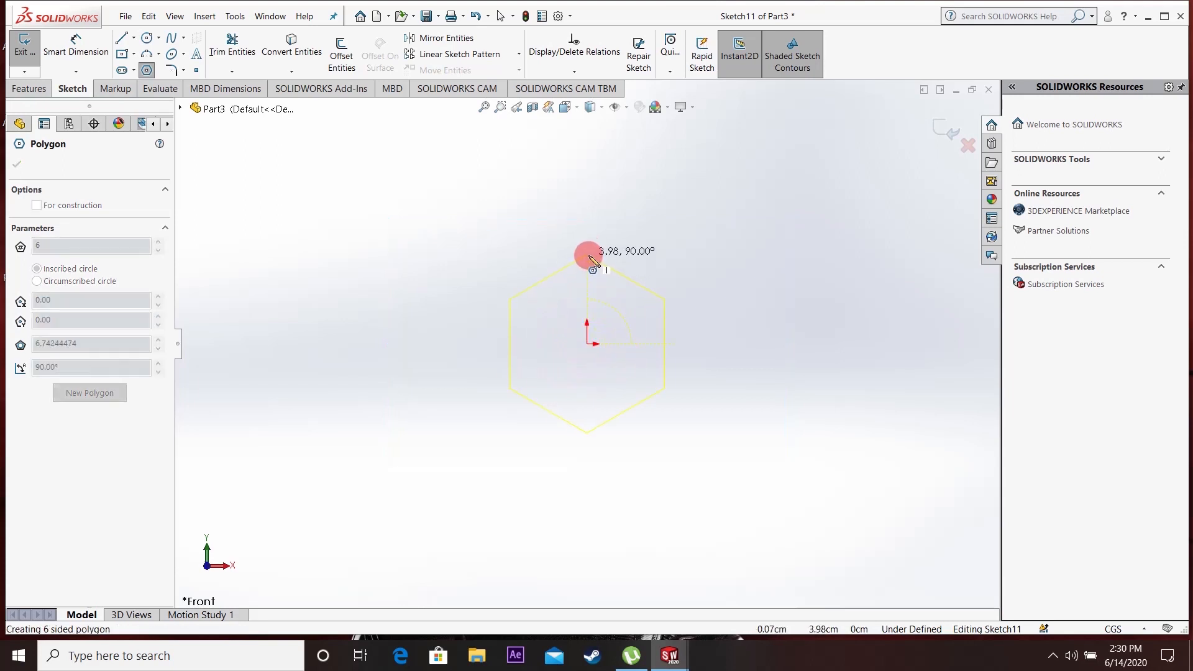
pyautogui.click(591, 240)
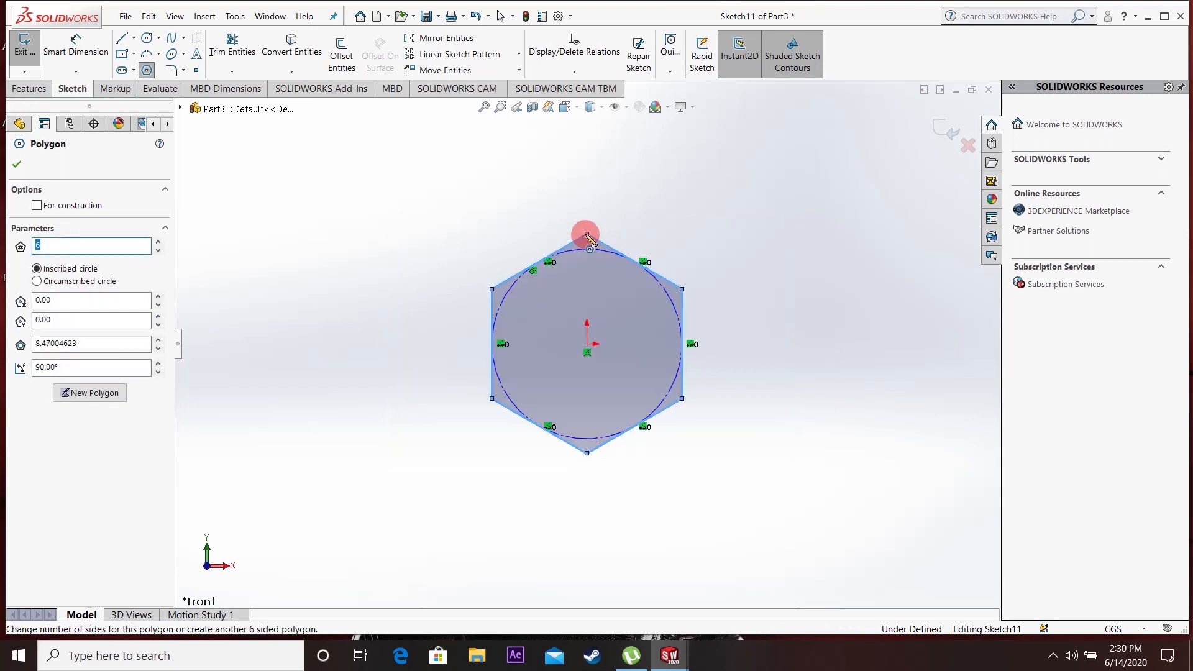
pyautogui.press('Escape')
# Step: Start an Extruded Boss/Base of the hexagon sketch with a Blind depth of 6 cm
pyautogui.click(36, 88)
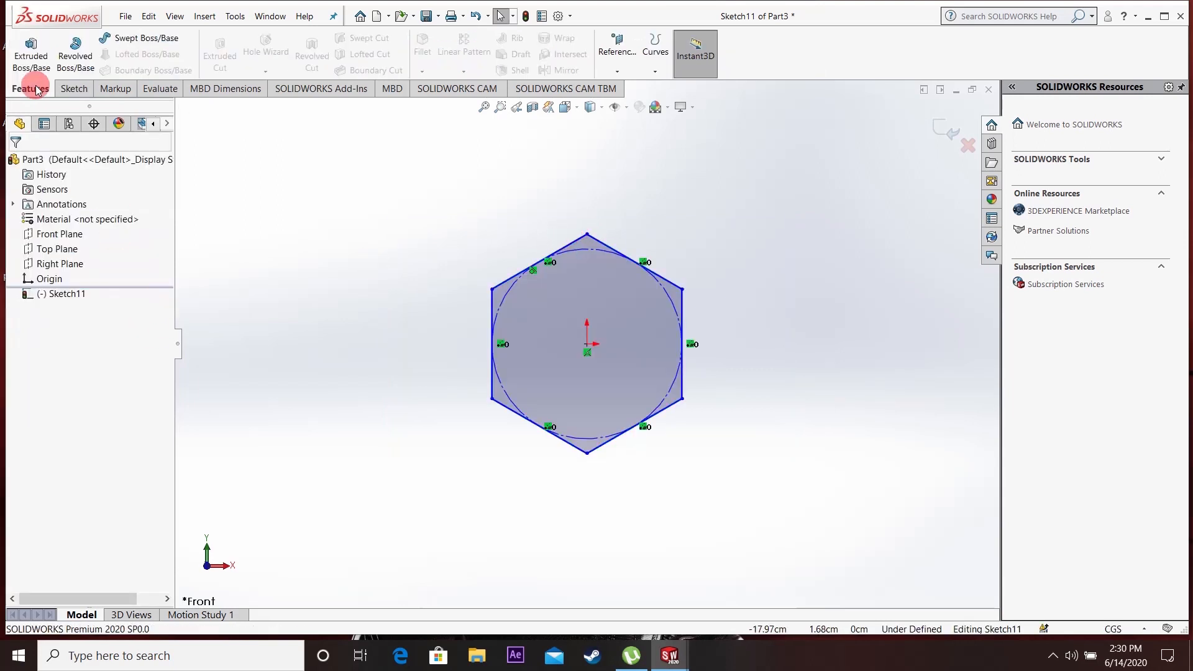
pyautogui.click(39, 57)
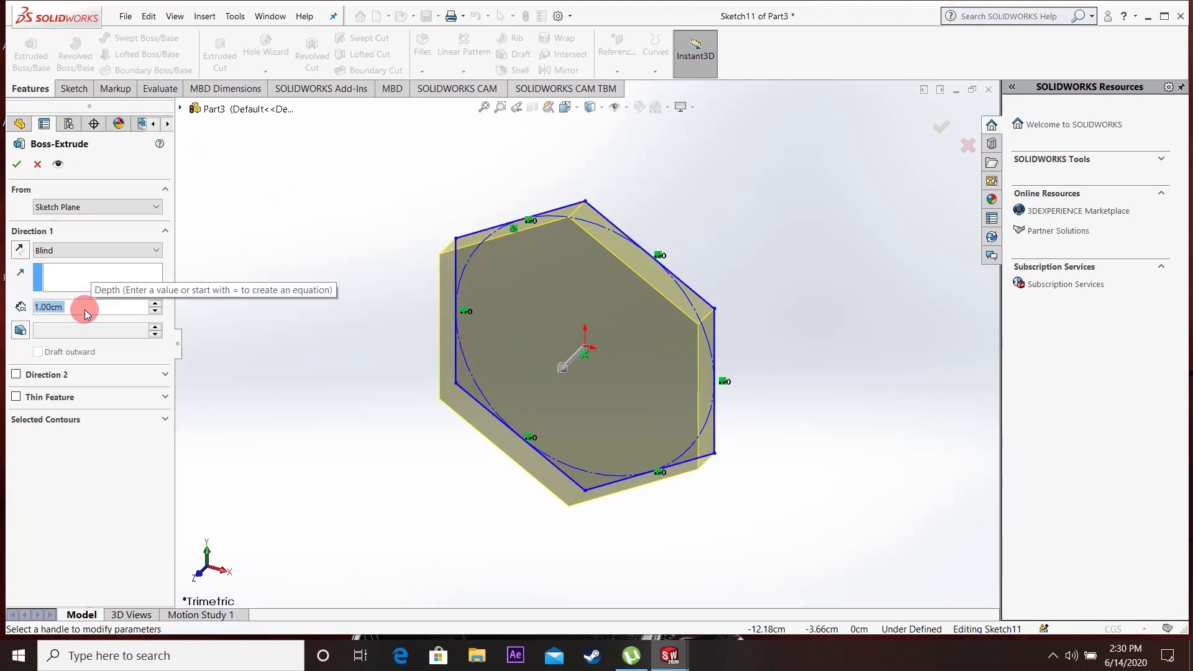
pyautogui.write('6')
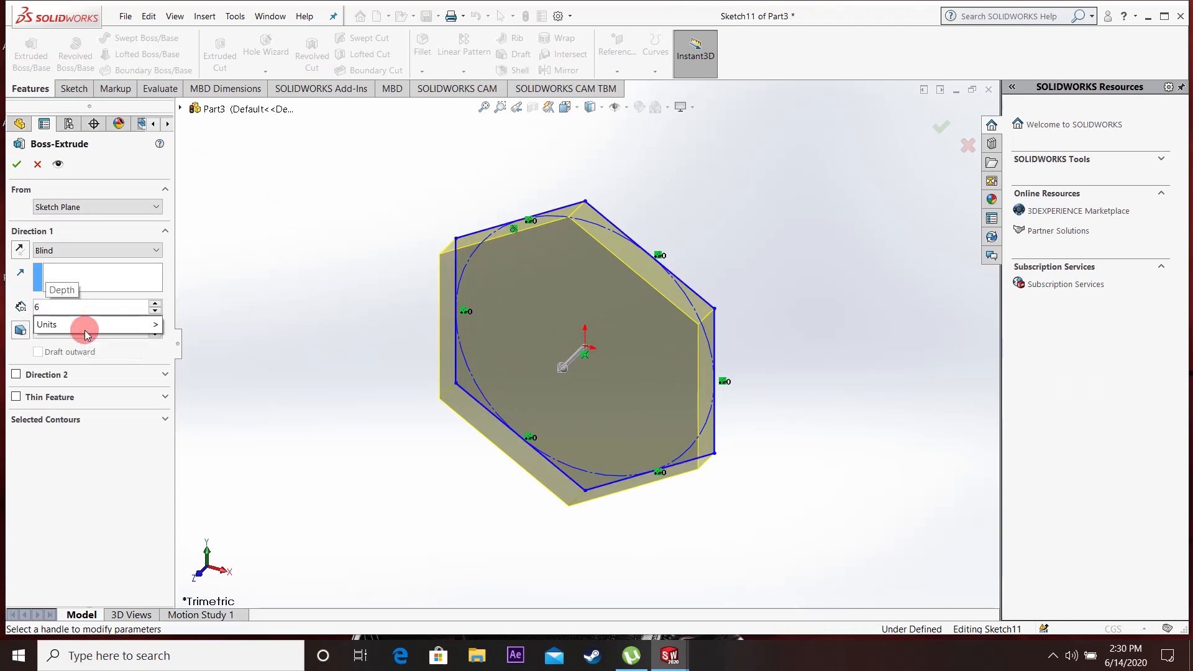
pyautogui.press('Return')
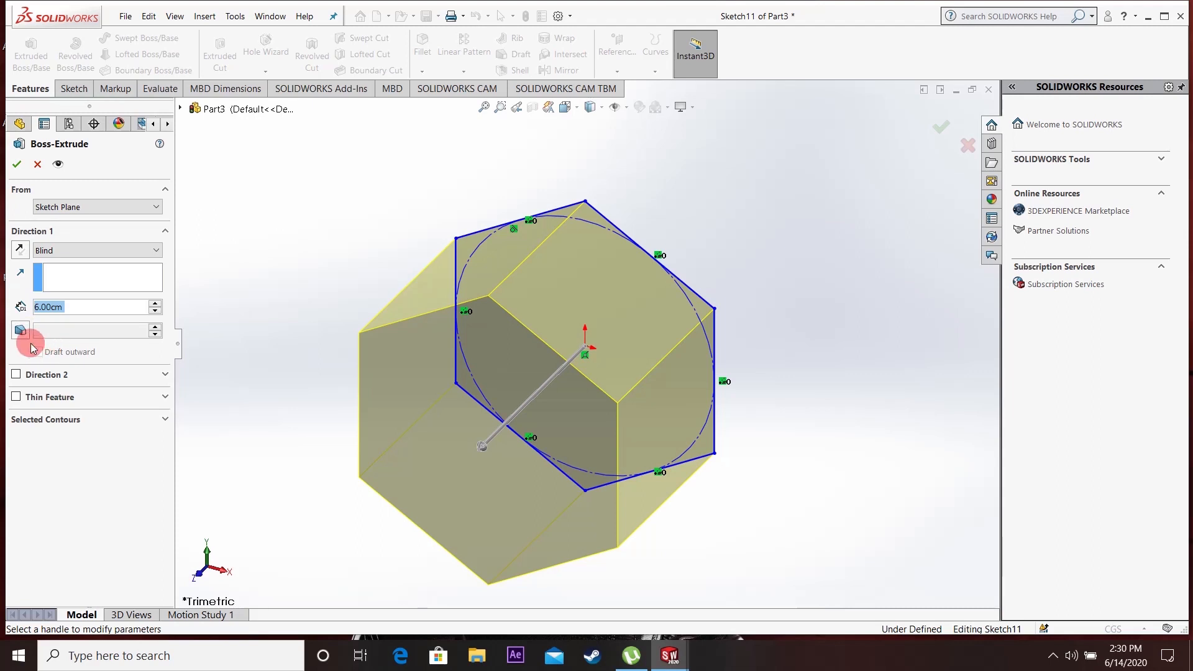
# Step: Add a 30° inward draft to the hexagon extrusion and view the tapered preview from the side
pyautogui.click(21, 329)
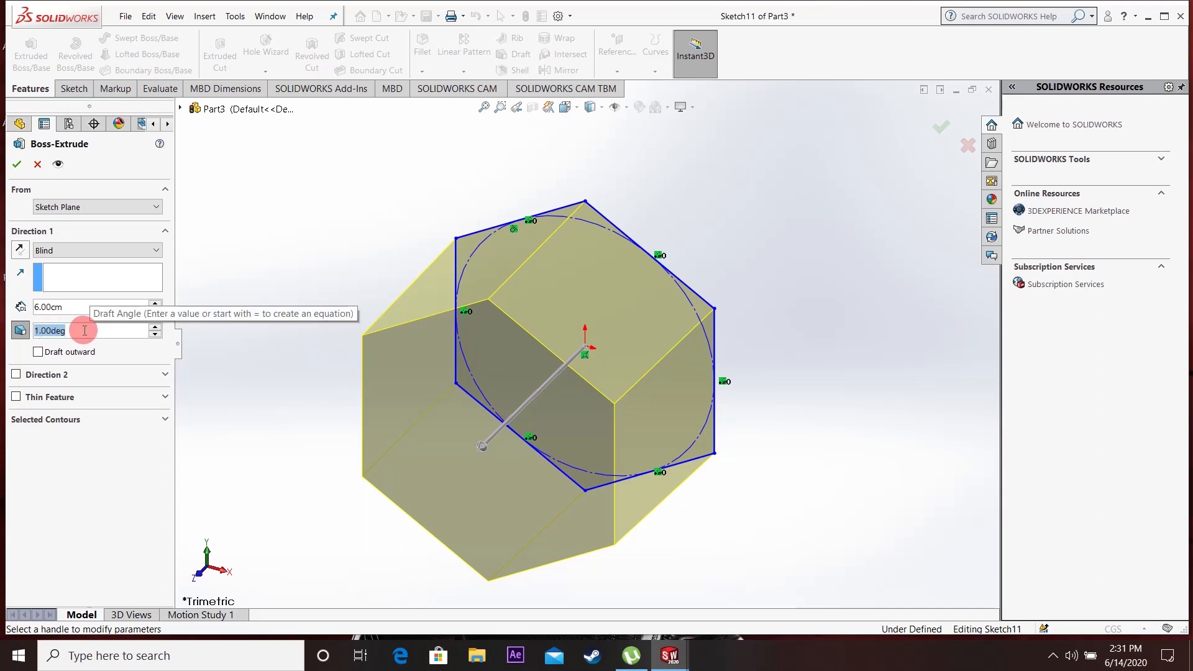
pyautogui.moveTo(694, 247)
pyautogui.mouseDown(button='middle')
pyautogui.moveTo(655, 255)
pyautogui.moveTo(685, 271)
pyautogui.mouseUp(button='middle')
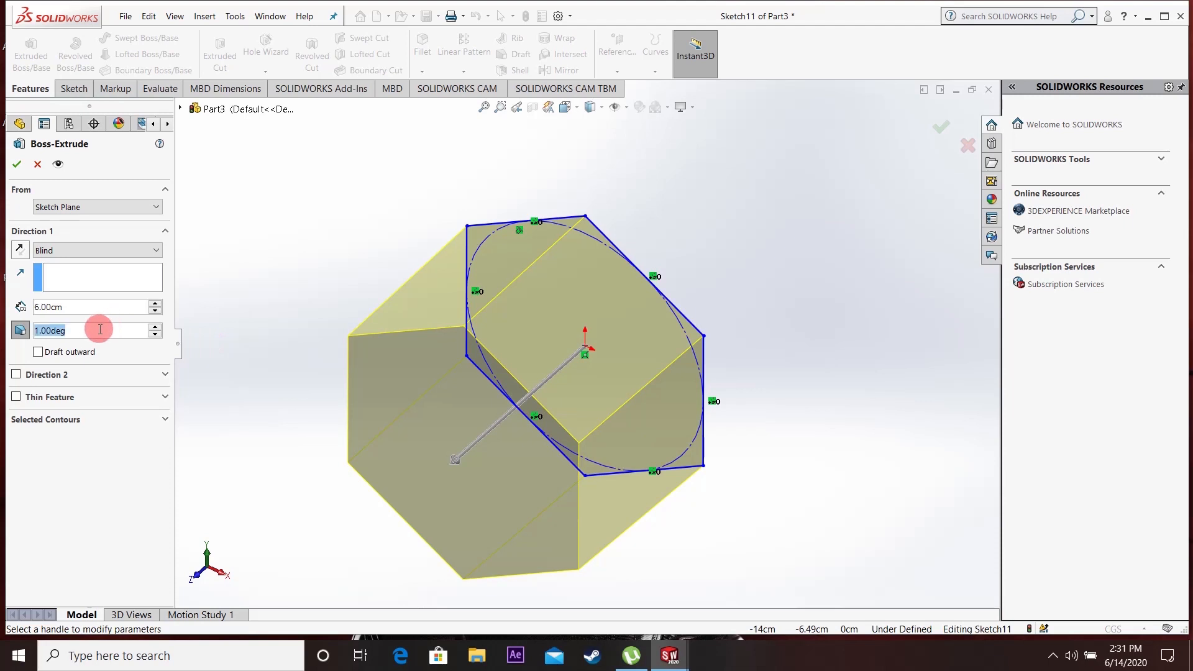
pyautogui.write('30')
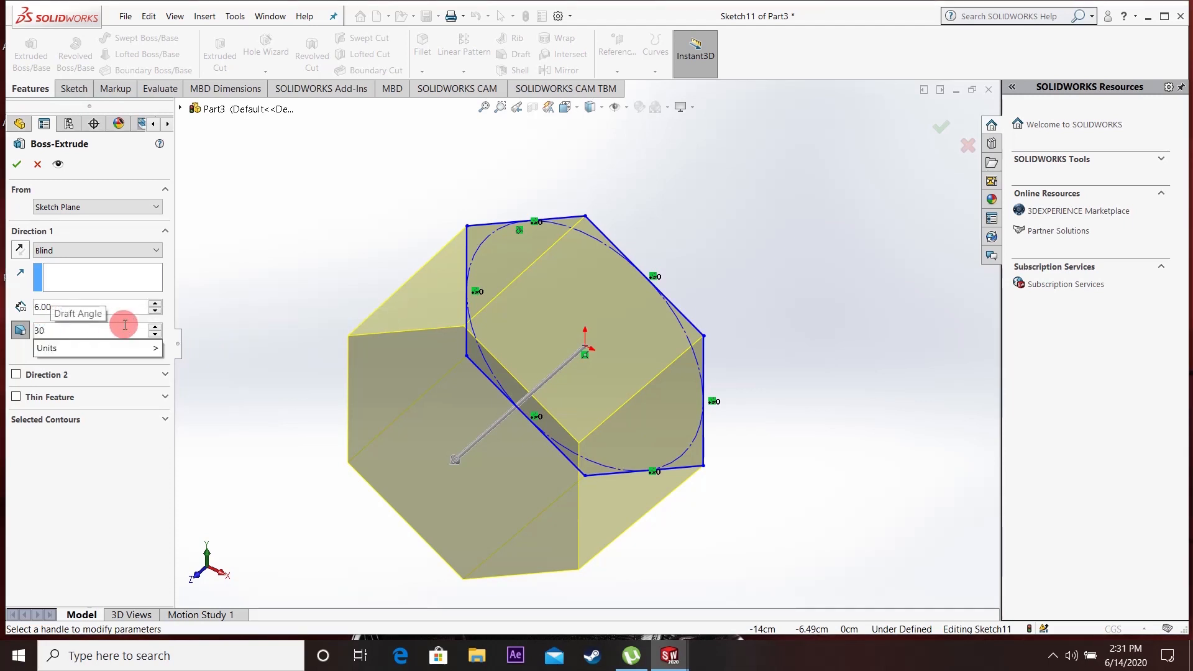
pyautogui.press('Return')
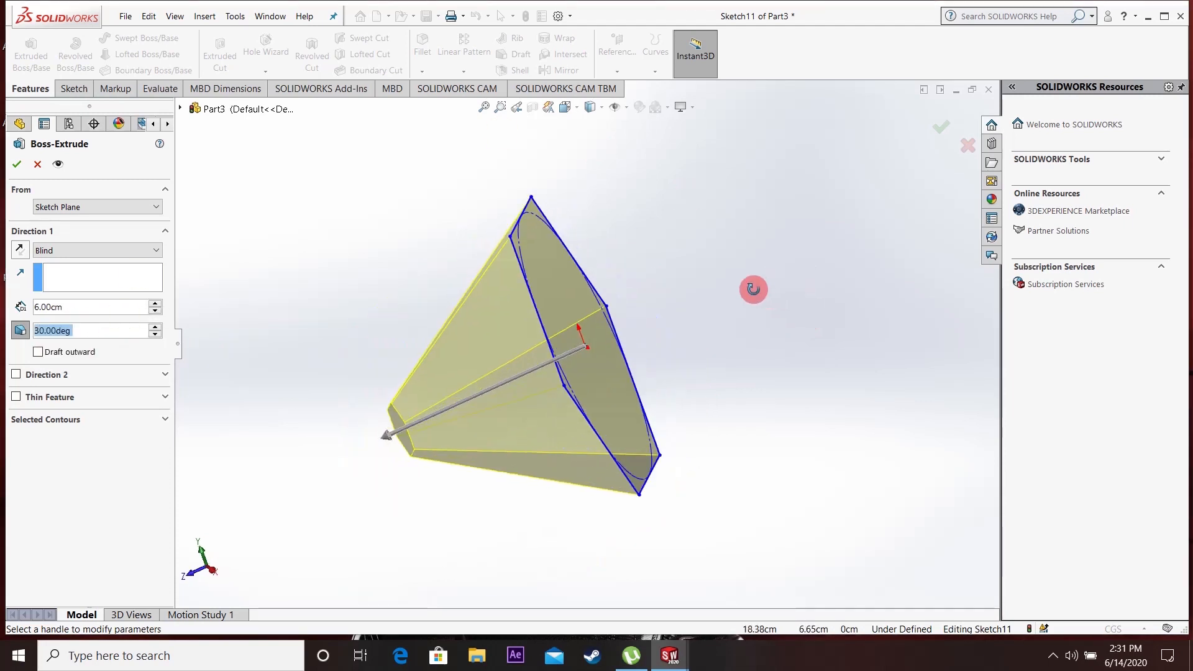
pyautogui.moveTo(753, 289)
pyautogui.mouseDown(button='middle')
pyautogui.moveTo(767, 269)
pyautogui.moveTo(788, 346)
pyautogui.moveTo(770, 338)
pyautogui.mouseUp(button='middle')
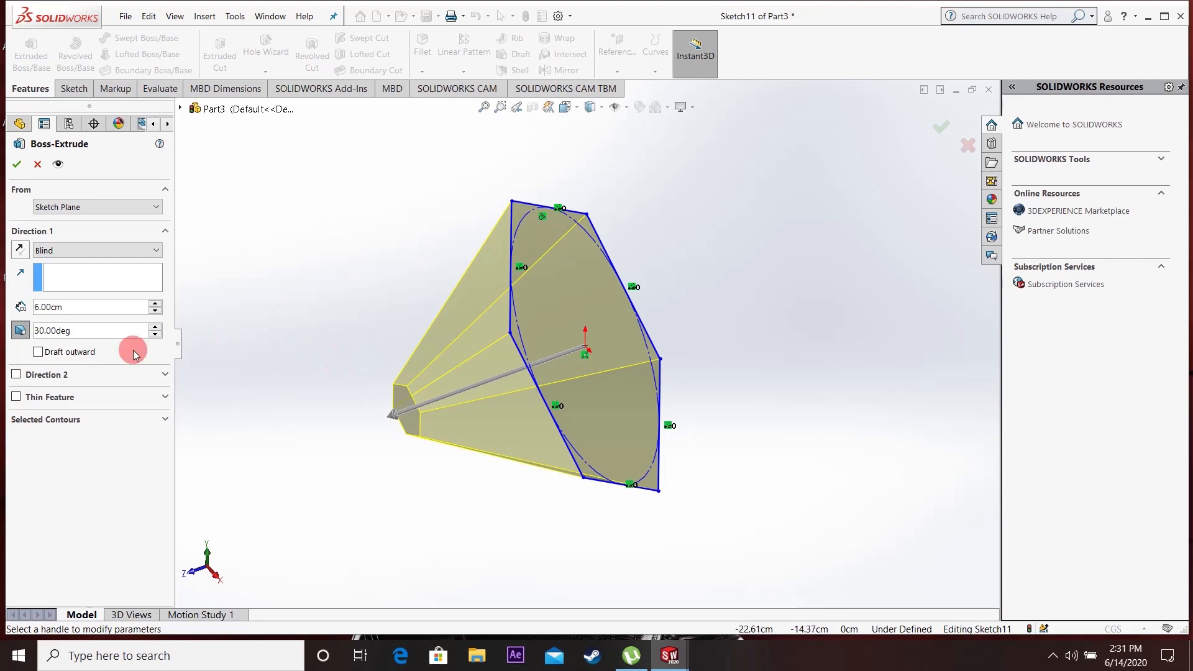
# Step: Make the hexagon extrusion's draft go outward and inspect the flared preview
pyautogui.click(37, 355)
pyautogui.moveTo(551, 319)
pyautogui.mouseDown(button='middle')
pyautogui.moveTo(530, 279)
pyautogui.moveTo(605, 374)
pyautogui.moveTo(493, 404)
pyautogui.moveTo(487, 363)
pyautogui.moveTo(525, 293)
pyautogui.moveTo(600, 217)
pyautogui.moveTo(650, 306)
pyautogui.moveTo(663, 255)
pyautogui.moveTo(631, 253)
pyautogui.moveTo(400, 408)
pyautogui.mouseUp(button='middle')
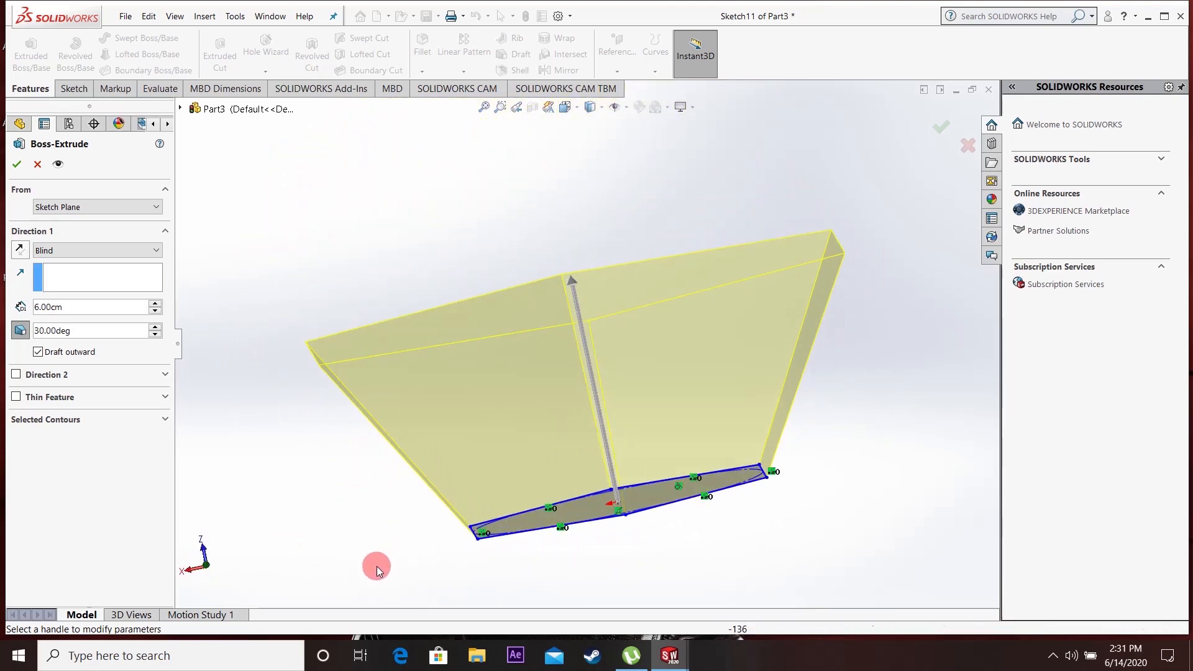
pyautogui.moveTo(364, 516); pyautogui.dragTo(570, 461, button='middle')
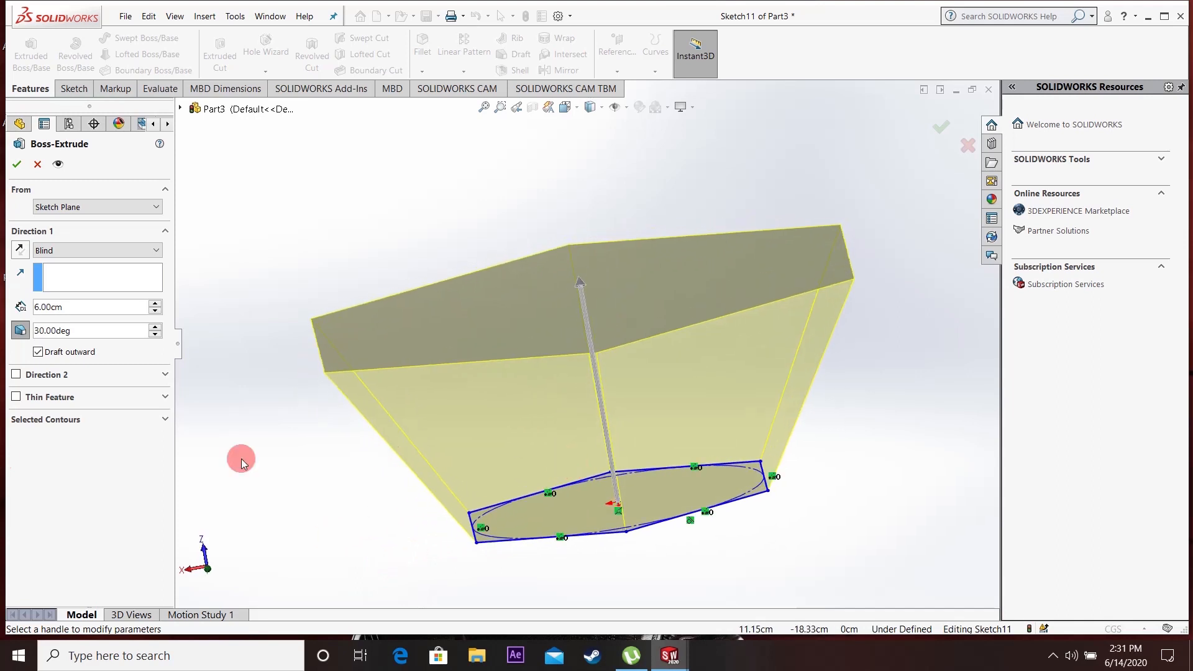
pyautogui.click(127, 342)
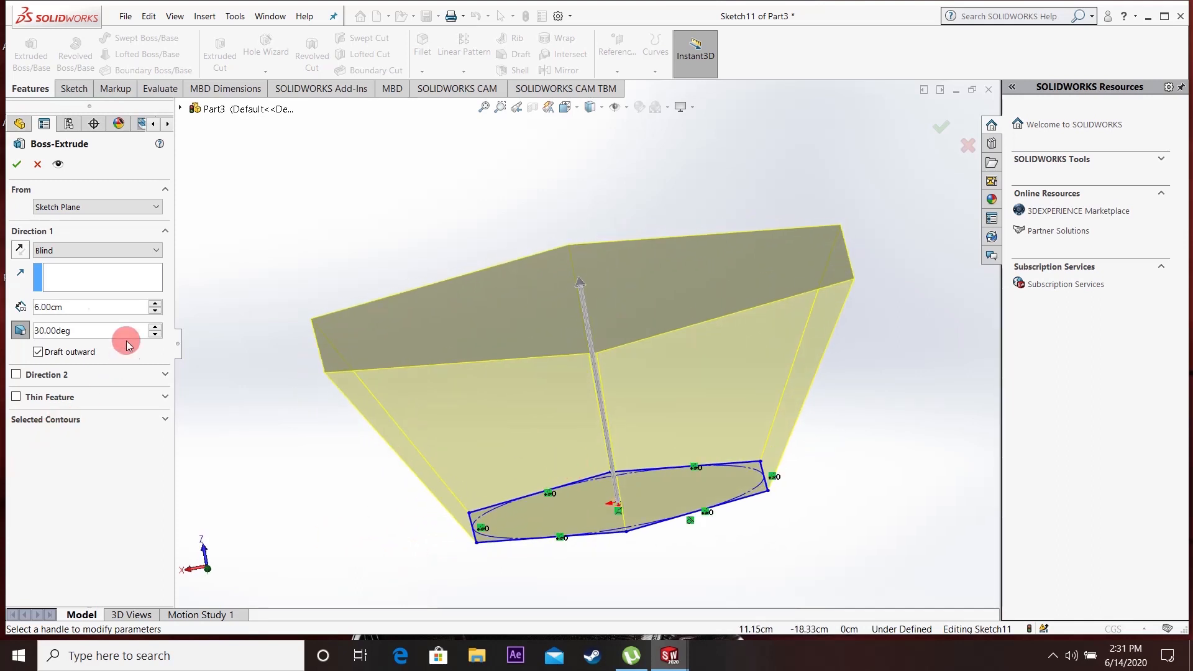
# Step: Change the drafted extrusion's end condition to Mid Plane and adjust its depth with the arrow handle in the preview
pyautogui.click(115, 249)
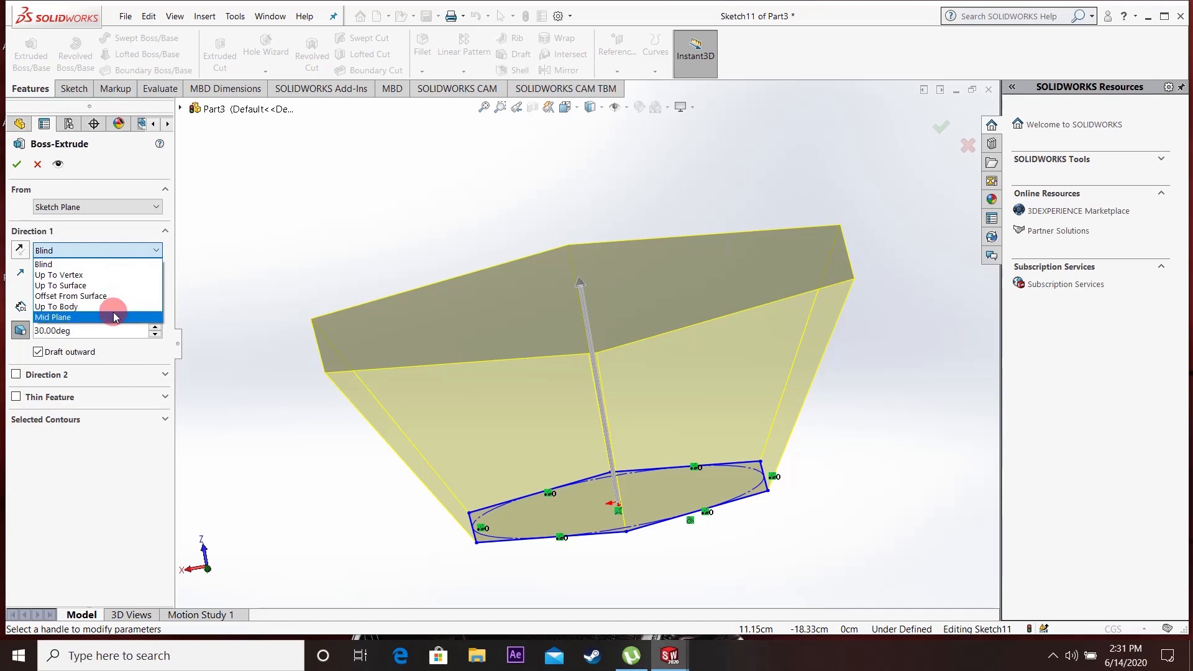
pyautogui.click(115, 317)
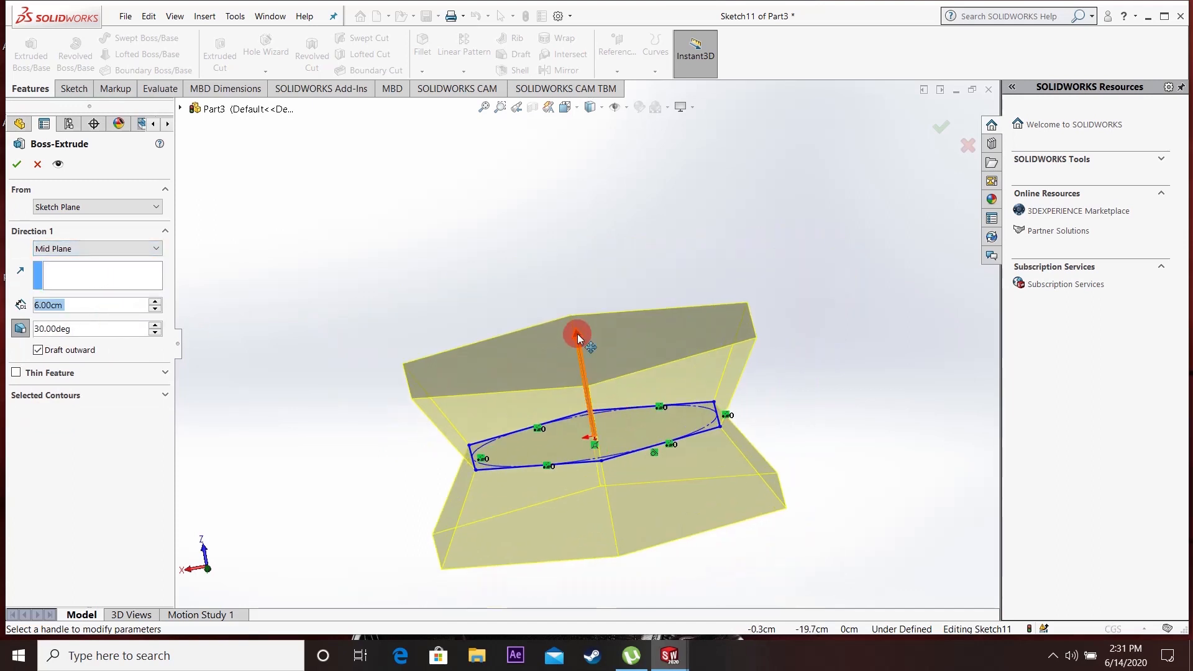
pyautogui.moveTo(577, 336); pyautogui.dragTo(575, 279)
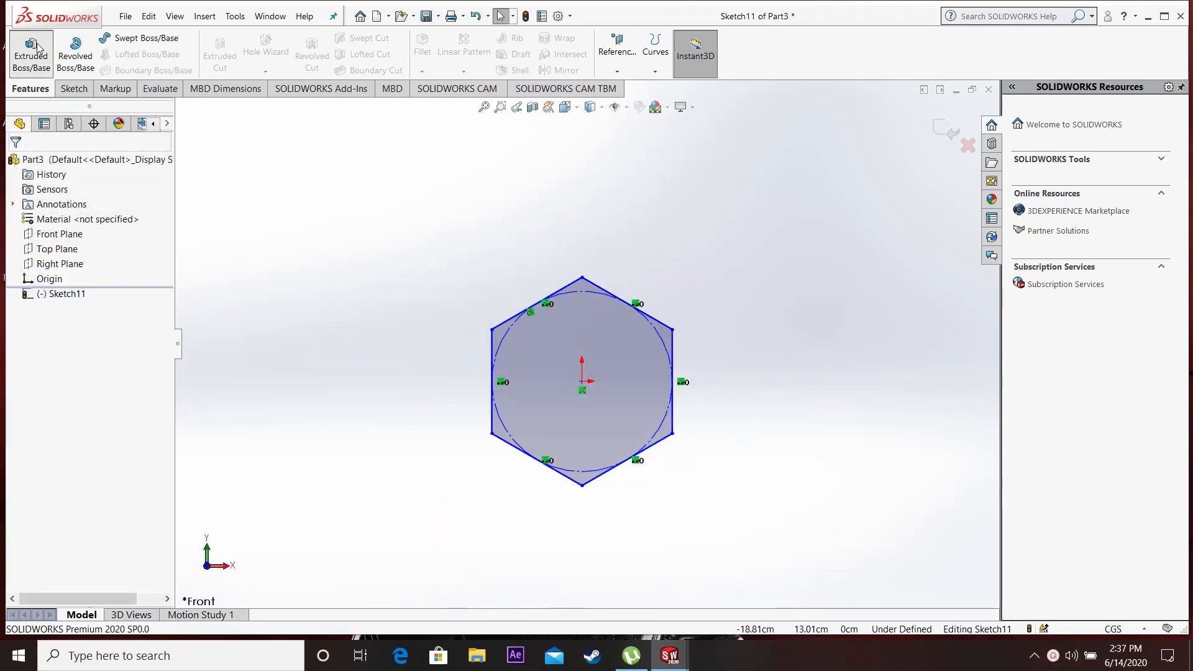
# Step: Start a 1 cm Blind extrusion of the hexagon sketch as a One-Direction thin feature with a 1 cm wall
pyautogui.click(32, 55)
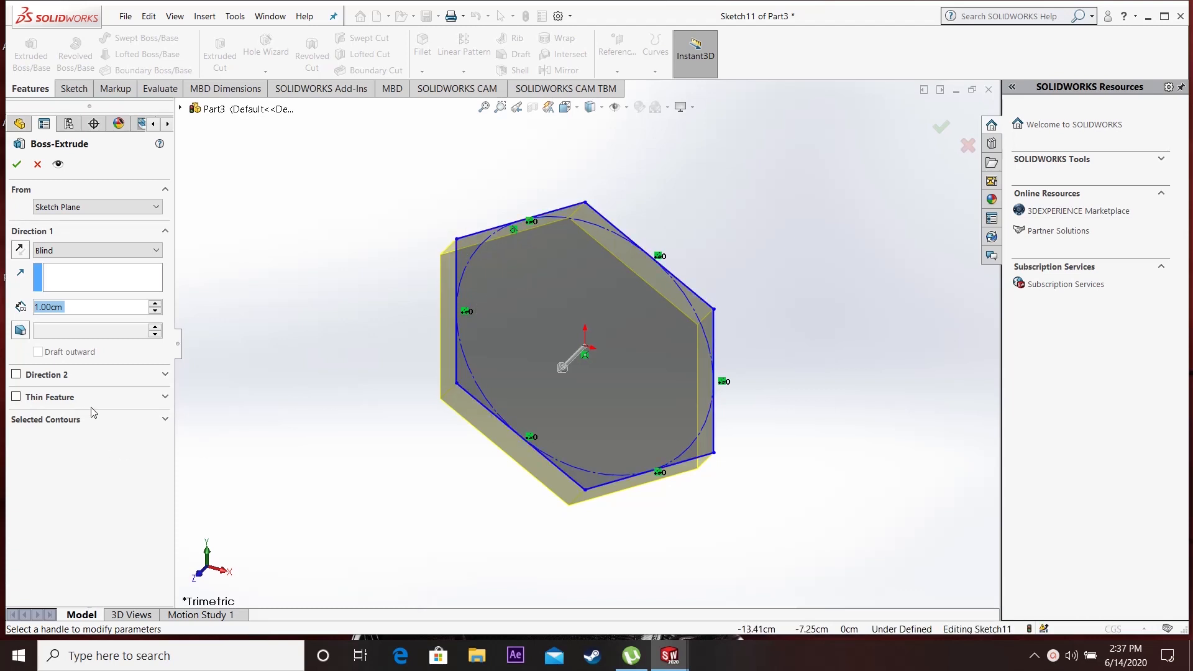
pyautogui.click(16, 398)
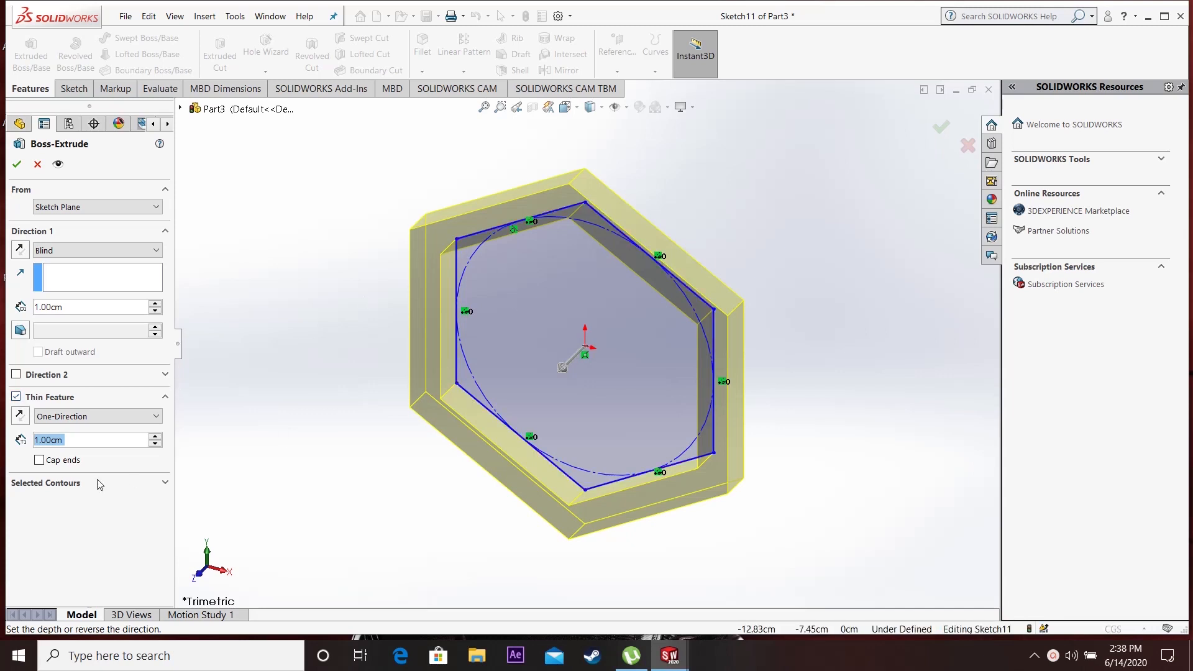
pyautogui.moveTo(460, 392)
pyautogui.mouseDown(button='middle')
pyautogui.moveTo(558, 262)
pyautogui.moveTo(557, 240)
pyautogui.moveTo(461, 227)
pyautogui.mouseUp(button='middle')
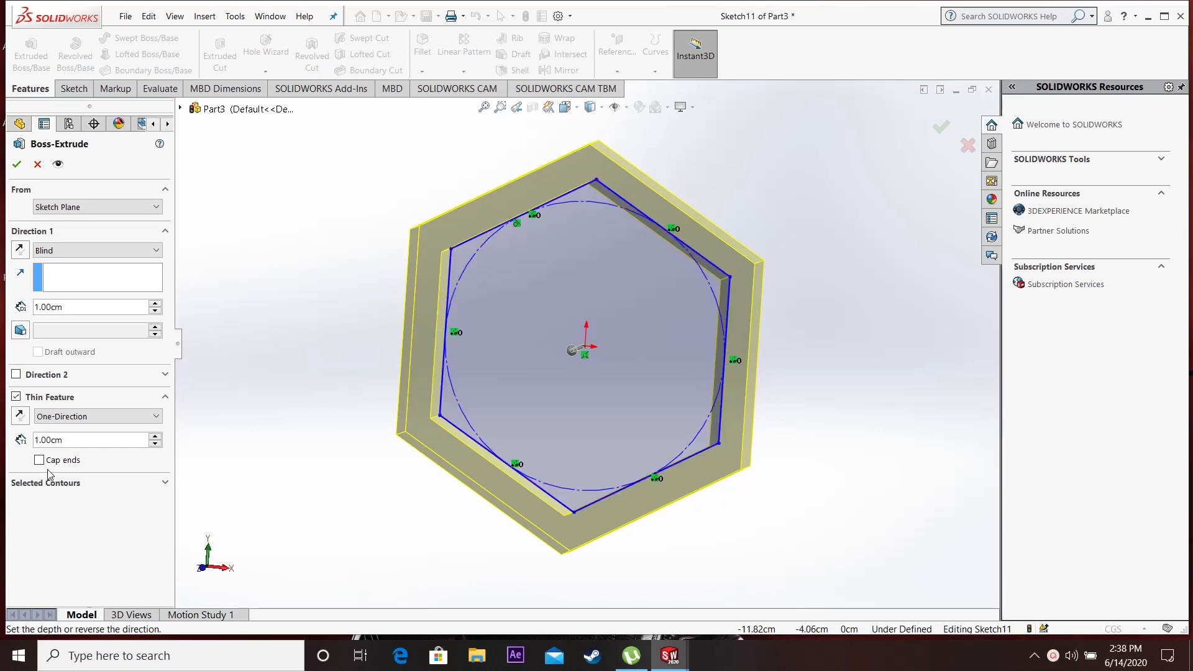
# Step: Reverse the thin wall to the inside of the hexagon, accept the extrusion and inspect the hollow frame
pyautogui.click(20, 417)
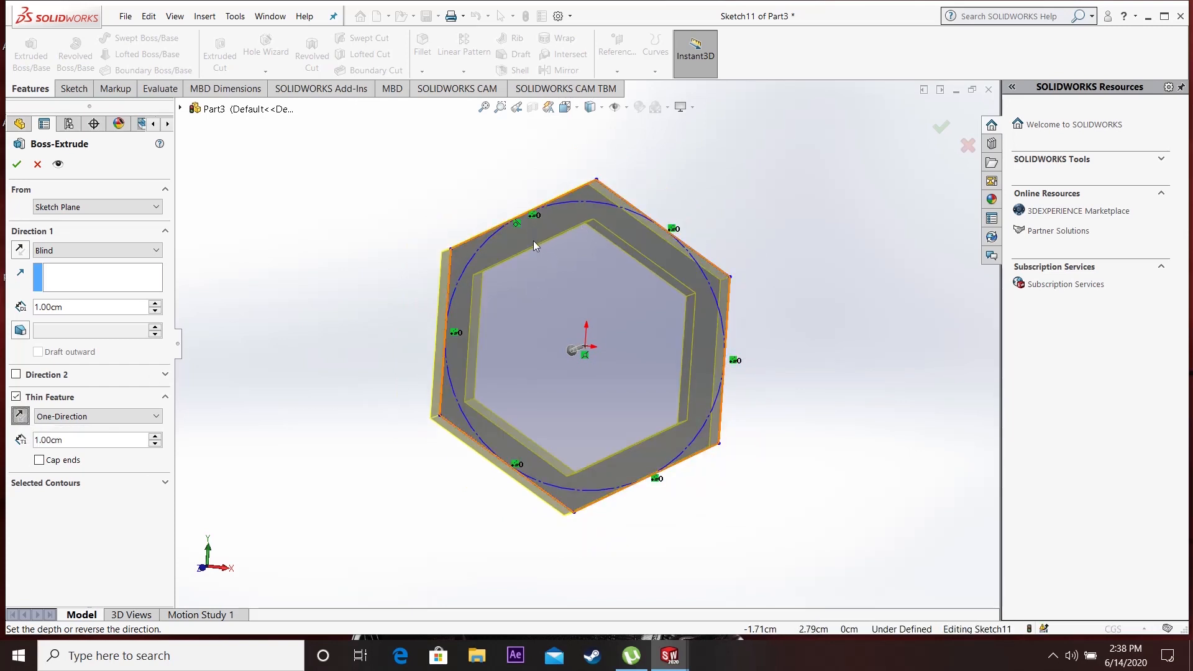
pyautogui.scroll(-2, 552, 232)
pyautogui.scroll(3, 593, 323)
pyautogui.moveTo(595, 319); pyautogui.dragTo(580, 320, button='middle')
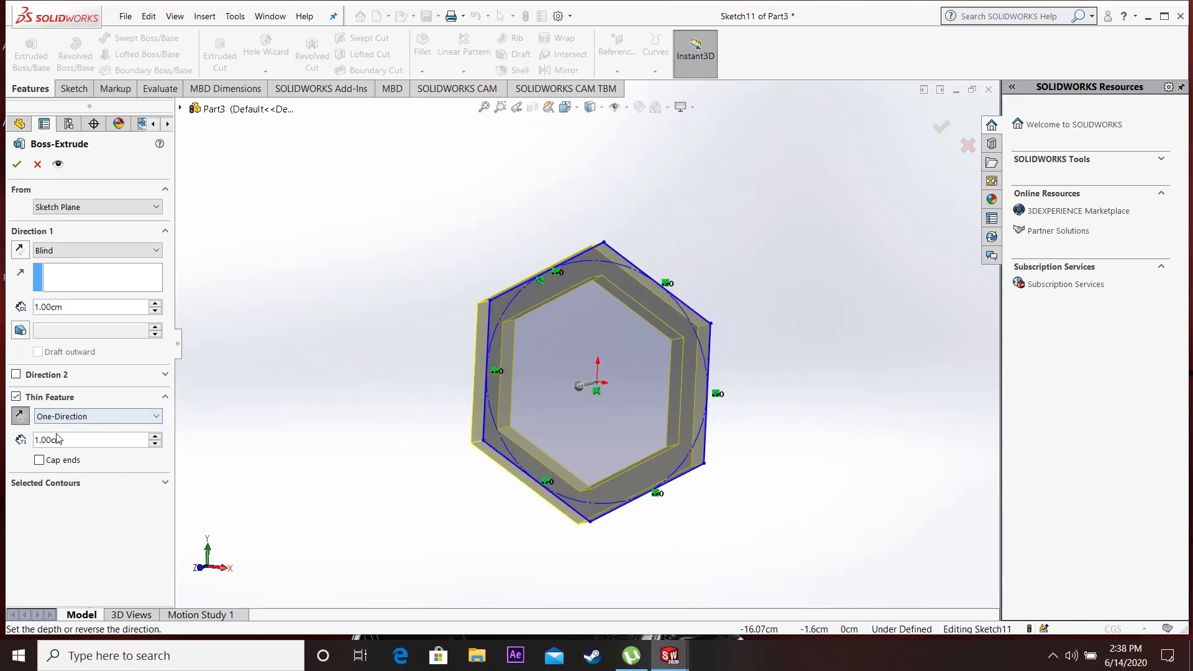
pyautogui.click(19, 165)
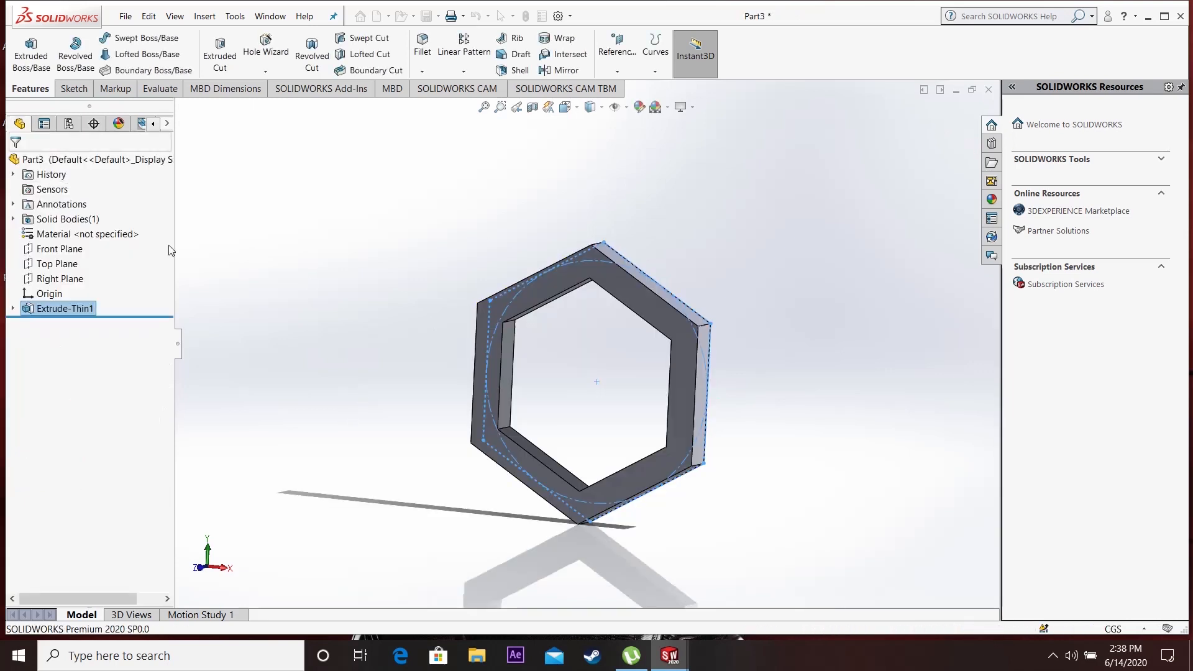
pyautogui.moveTo(766, 356); pyautogui.dragTo(780, 316, button='middle')
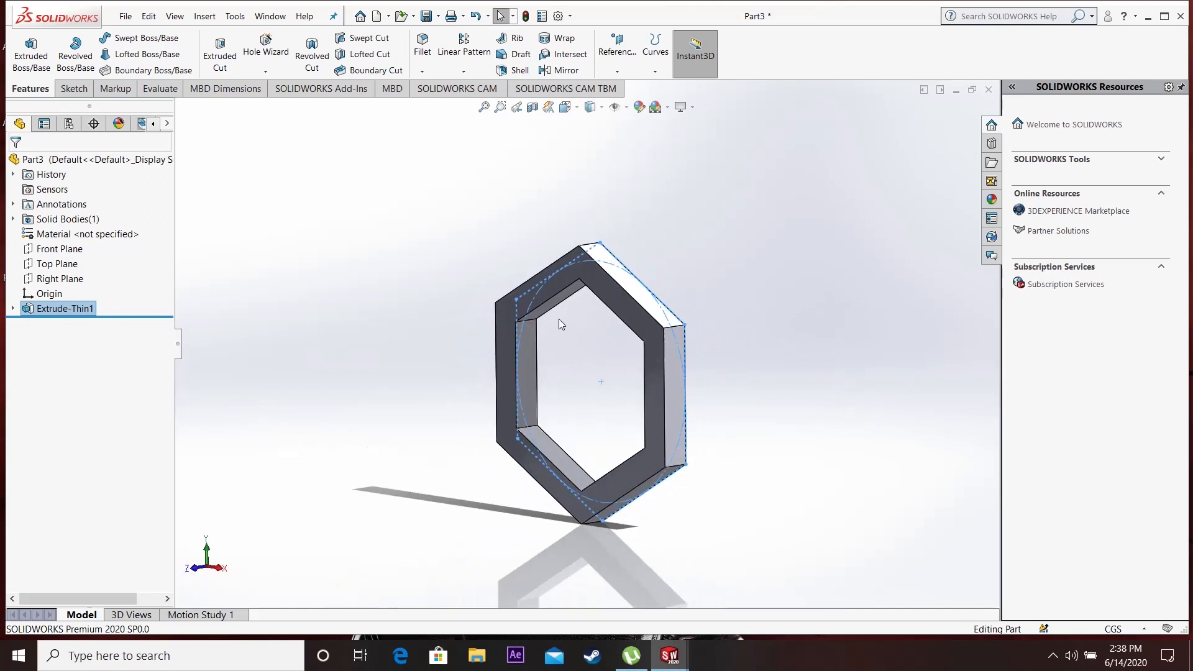
# Step: Reopen the thin hexagon extrusion for editing, keeping Blind as its end condition
pyautogui.rightClick(63, 311)
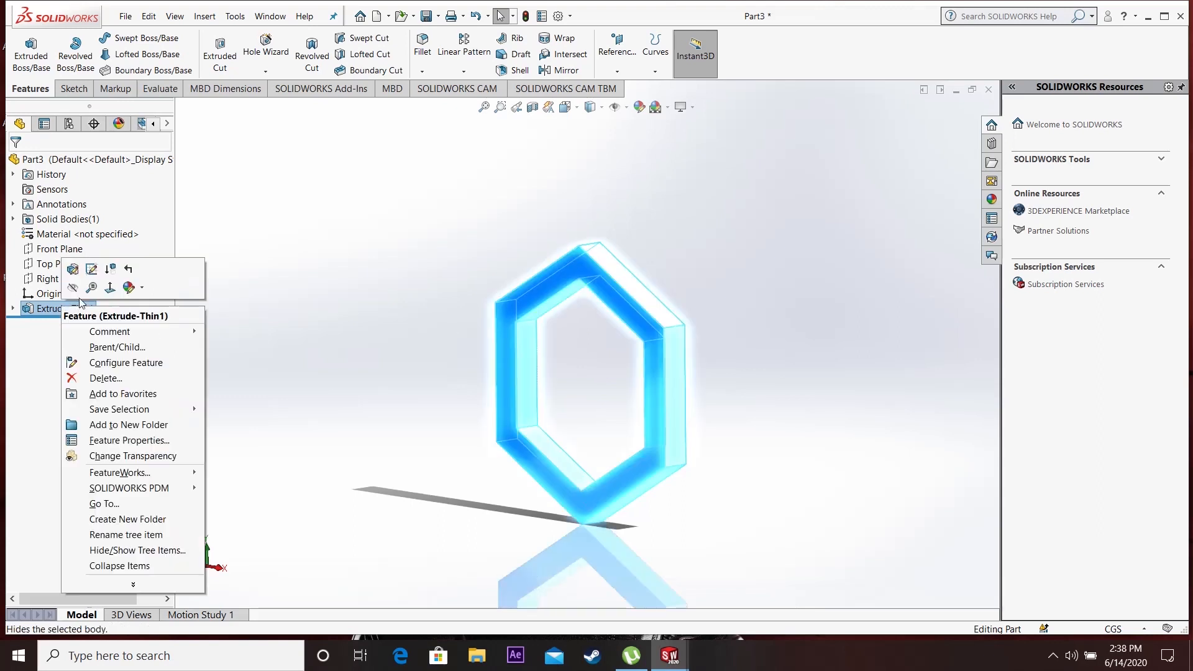
pyautogui.click(208, 320)
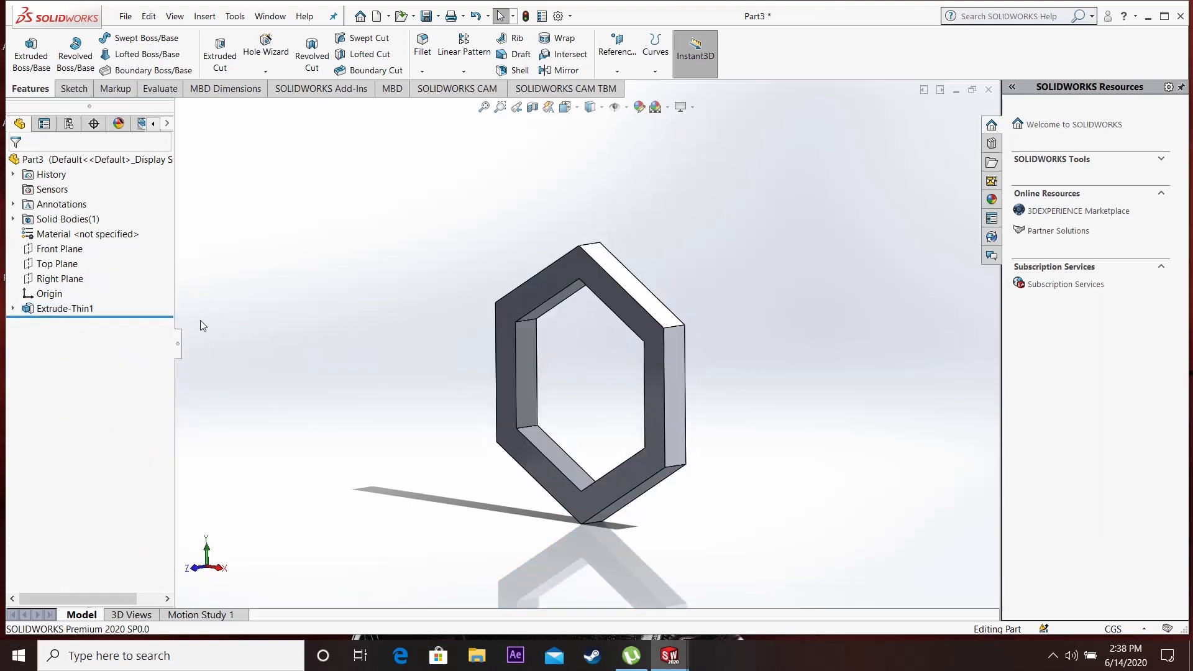
pyautogui.rightClick(68, 311)
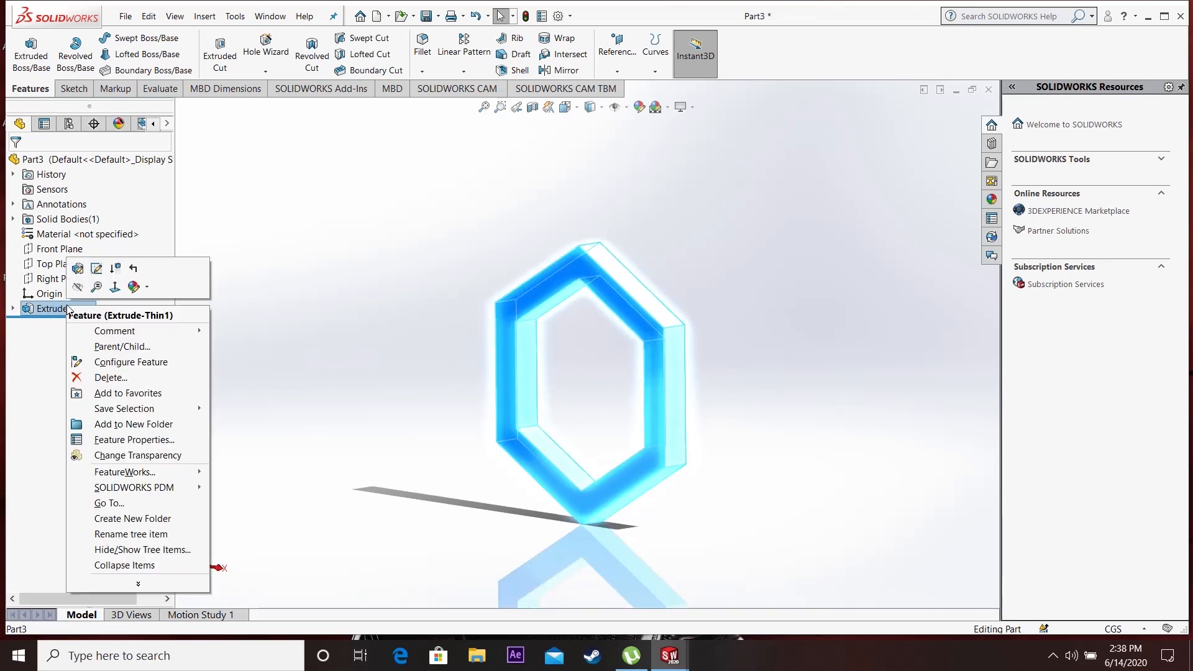
pyautogui.click(78, 267)
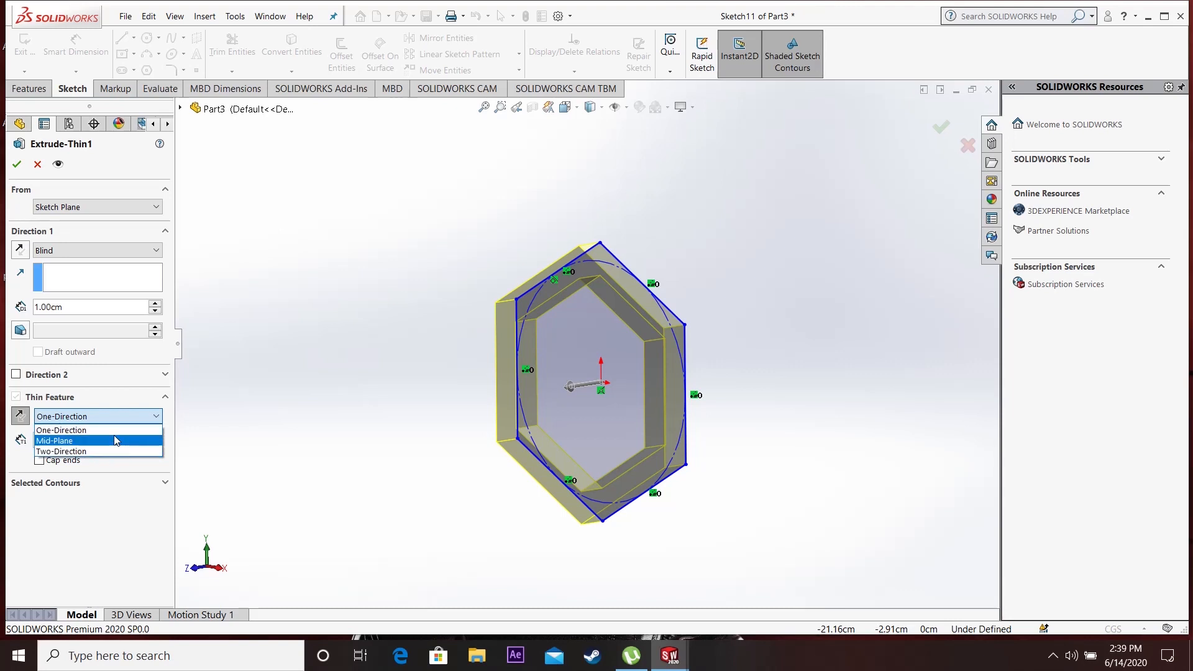
pyautogui.click(99, 254)
pyautogui.click(107, 252)
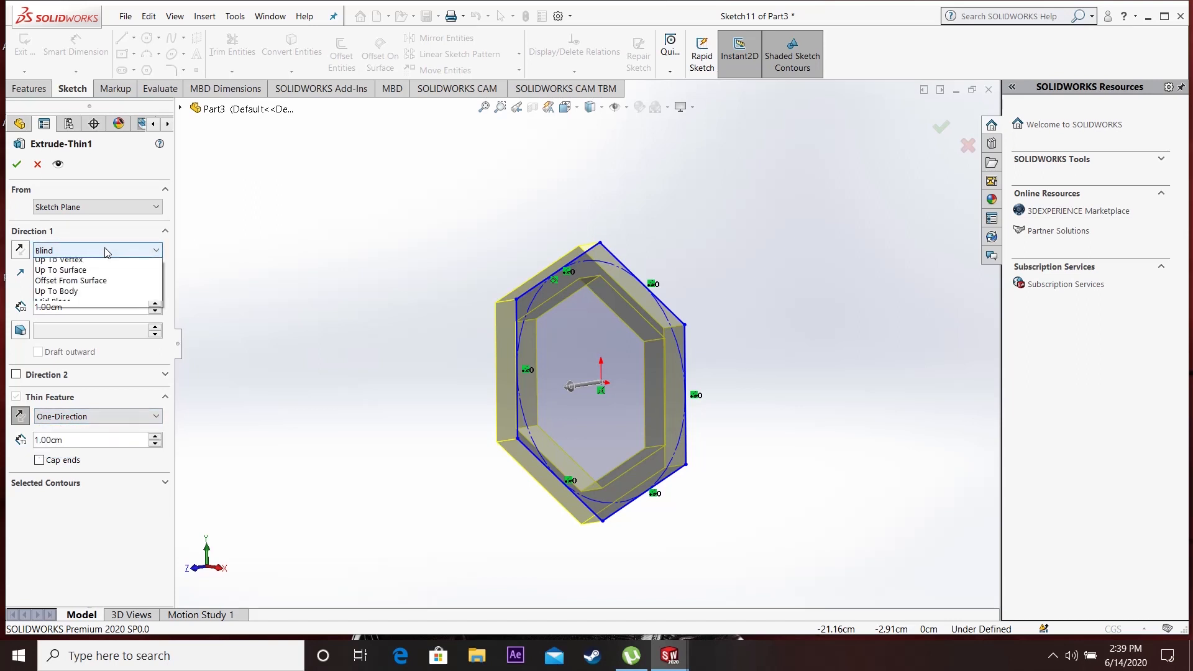
pyautogui.click(114, 259)
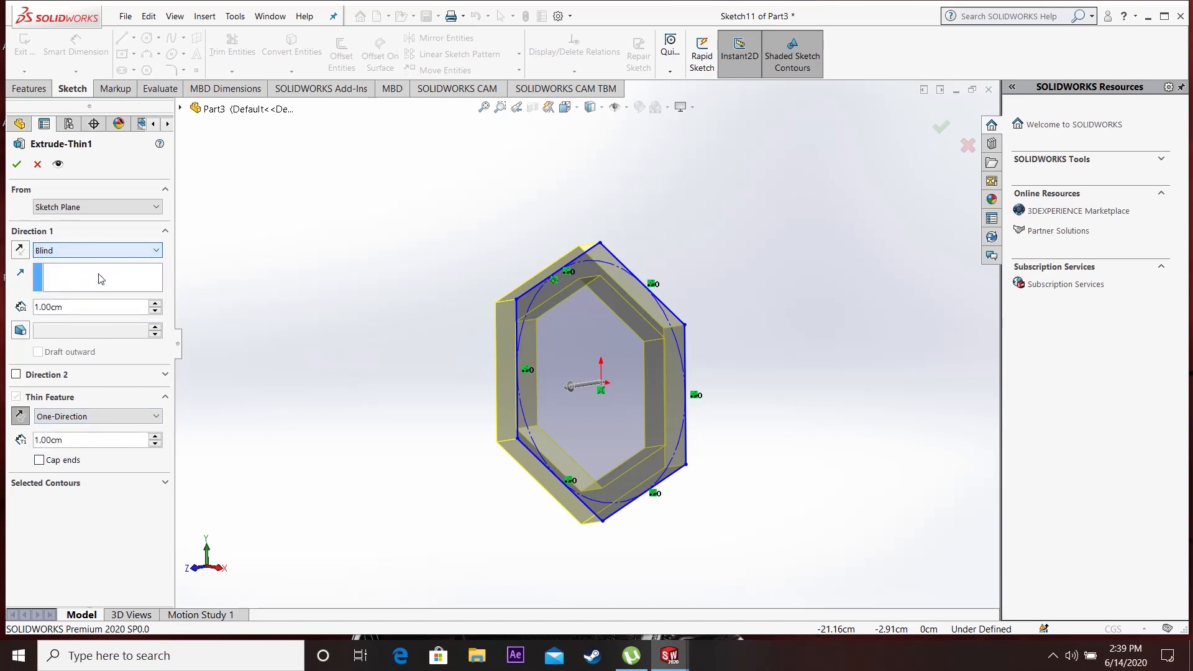
# Step: Change the thin feature type to Mid-Plane and inspect how the wall sits around the hexagon sketch
pyautogui.click(97, 416)
pyautogui.click(74, 437)
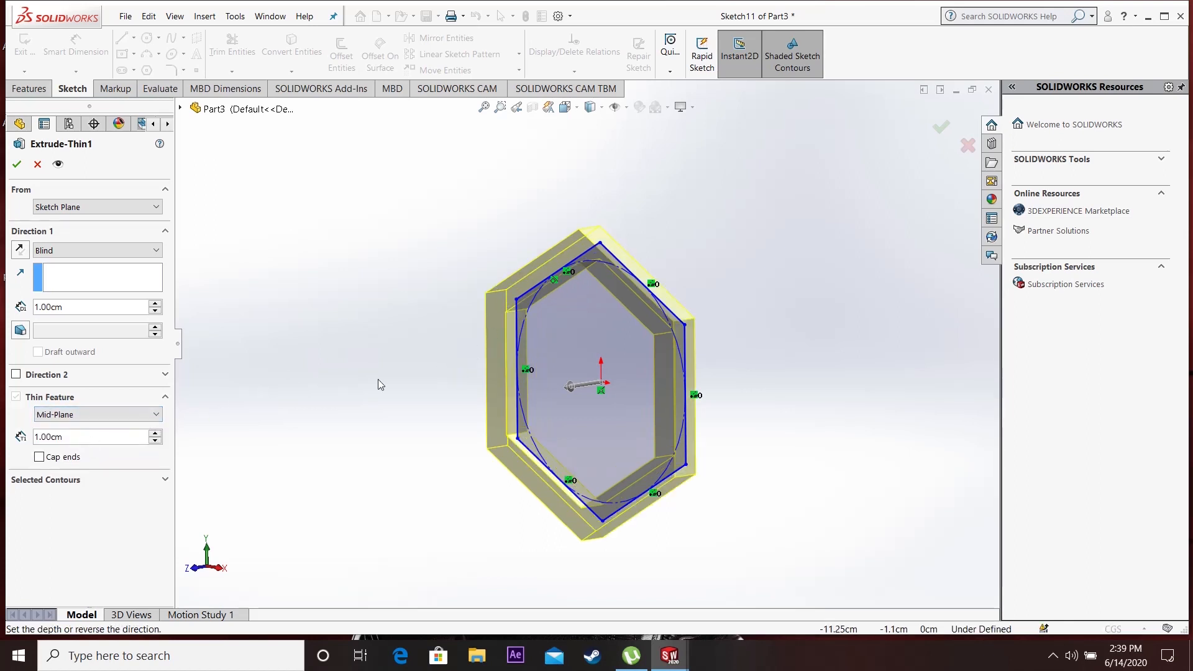
pyautogui.moveTo(379, 380); pyautogui.dragTo(427, 352, button='middle')
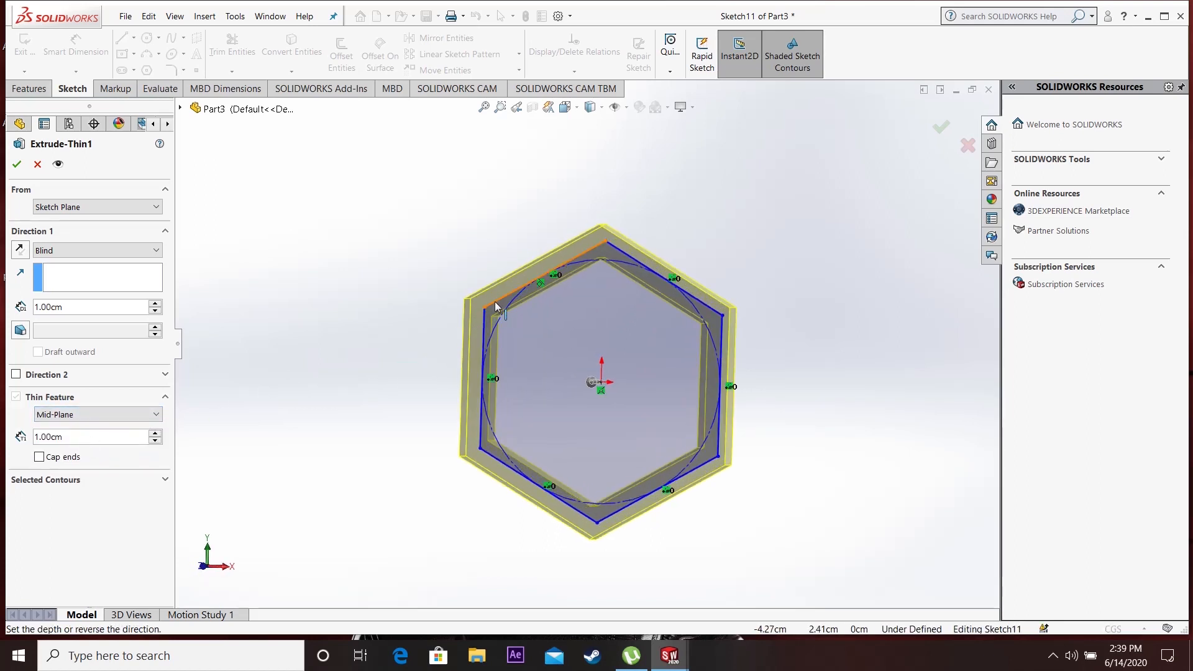
# Step: Make the thin feature Two-Direction with wall thicknesses of 3 cm and 2.10 cm, and accept the edited extrusion
pyautogui.click(110, 417)
pyautogui.click(78, 450)
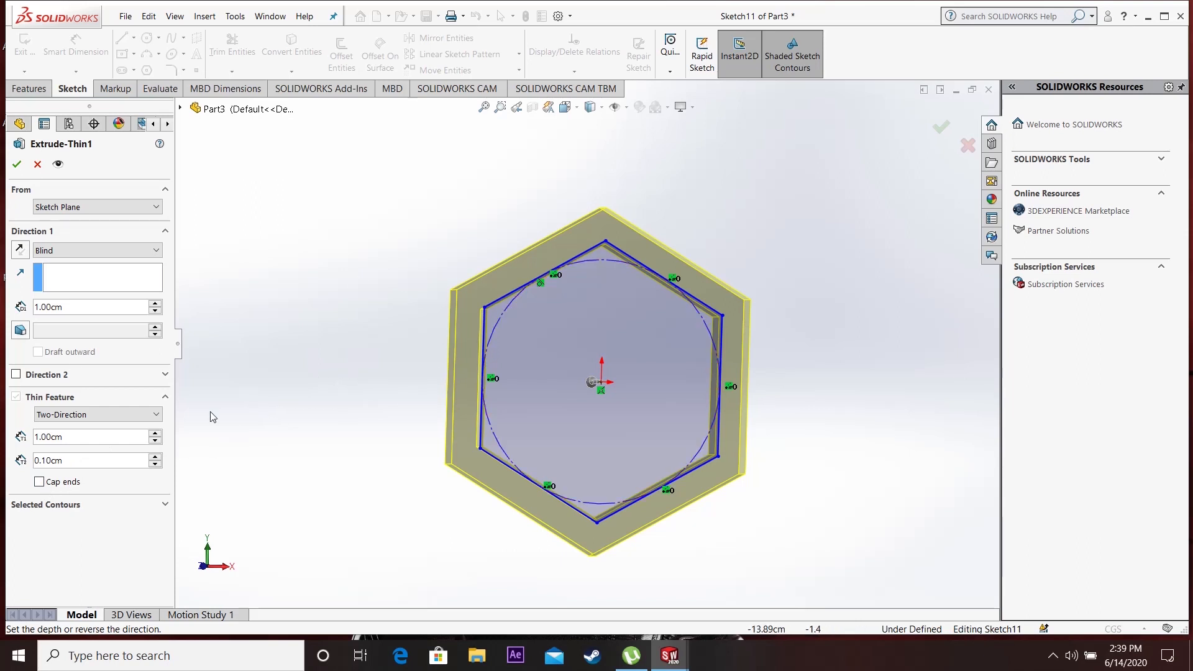
pyautogui.click(155, 435)
pyautogui.click(155, 435)
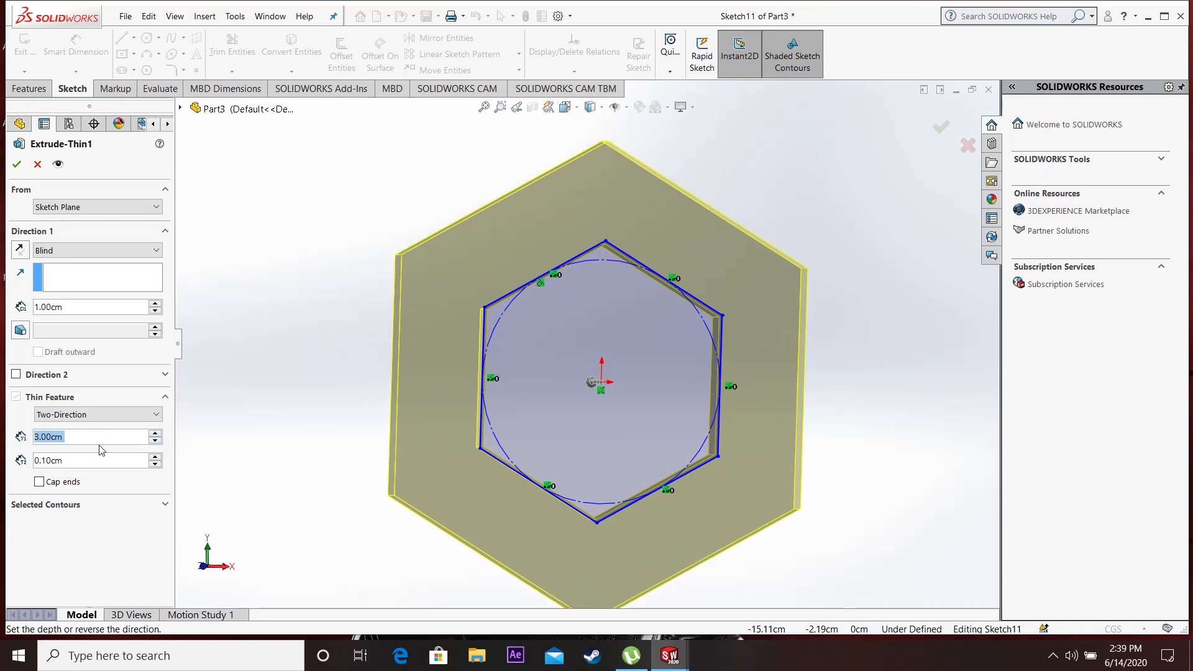
pyautogui.click(156, 460)
pyautogui.click(155, 460)
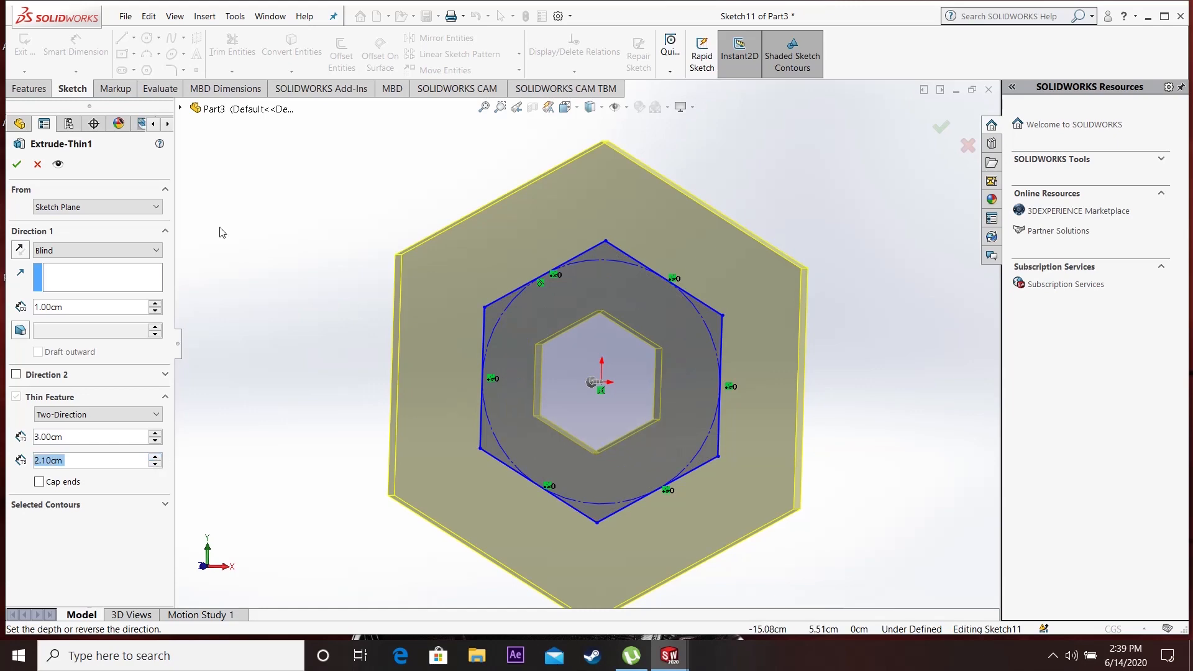
pyautogui.click(17, 165)
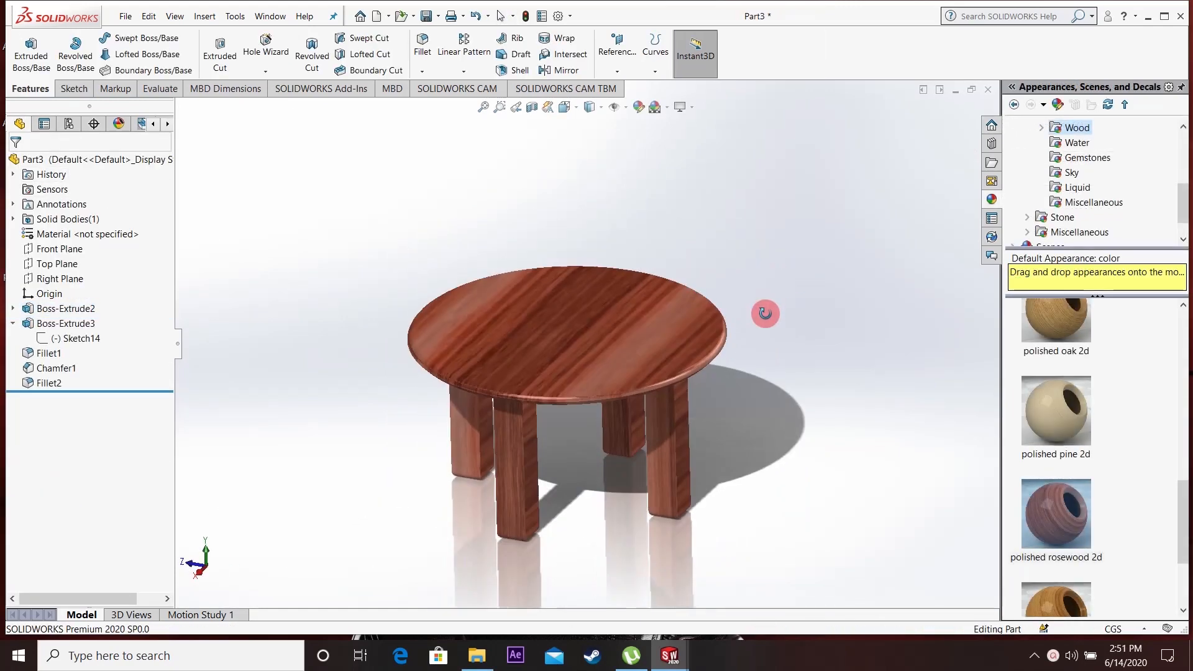
# Step: Inspect the finished round wooden table model, including its top and four legs
pyautogui.moveTo(765, 313); pyautogui.dragTo(708, 295, button='middle')
pyautogui.scroll(3, 626, 348)
pyautogui.moveTo(626, 348)
pyautogui.mouseDown(button='middle')
pyautogui.moveTo(615, 336)
pyautogui.moveTo(621, 346)
pyautogui.mouseUp(button='middle')
pyautogui.scroll(-2, 621, 348)
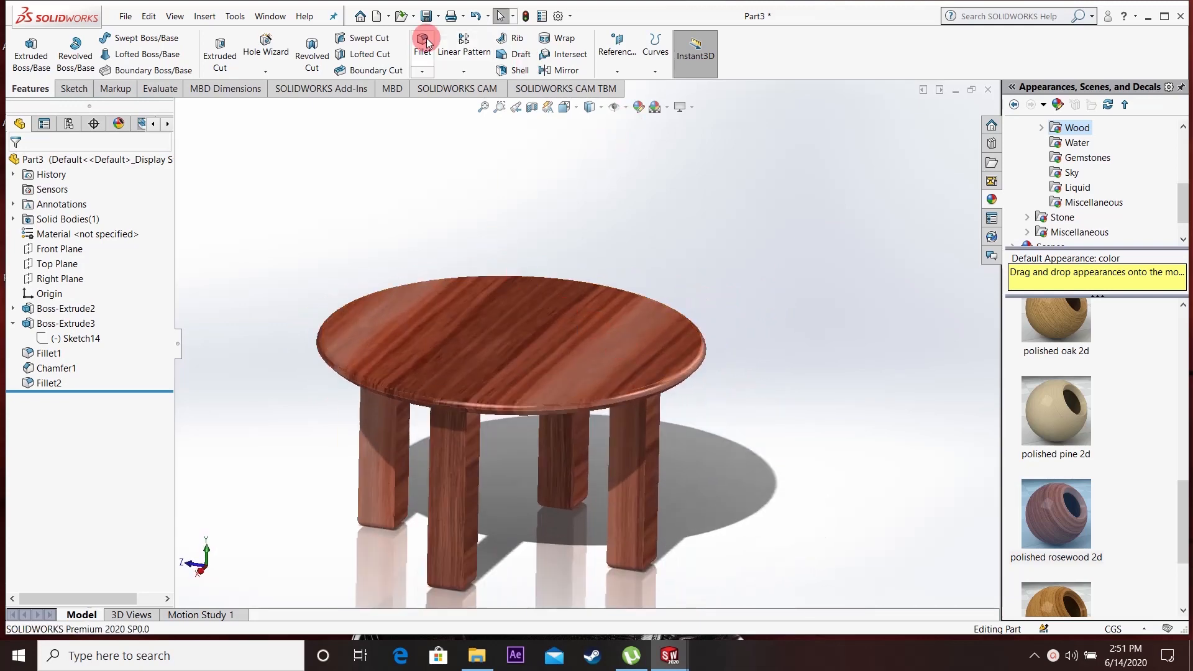
# Step: Switch to the empty Part4 document and start a sketch on the Top Plane
pyautogui.click(682, 651)
pyautogui.click(727, 619)
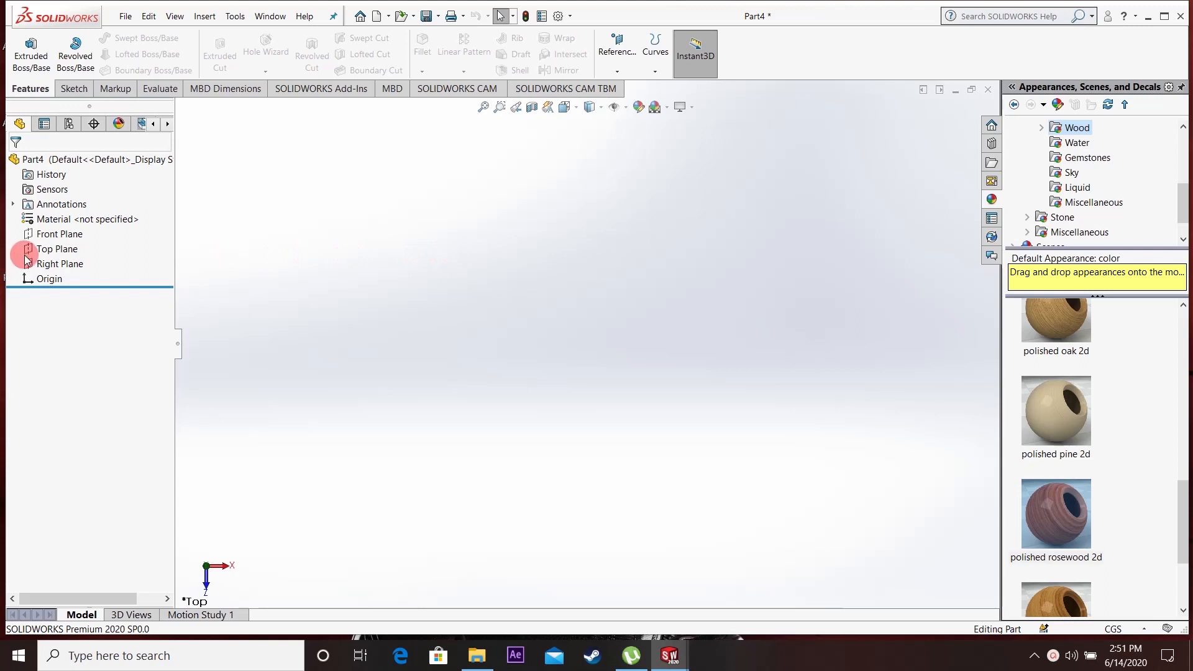
pyautogui.click(59, 249)
pyautogui.click(73, 236)
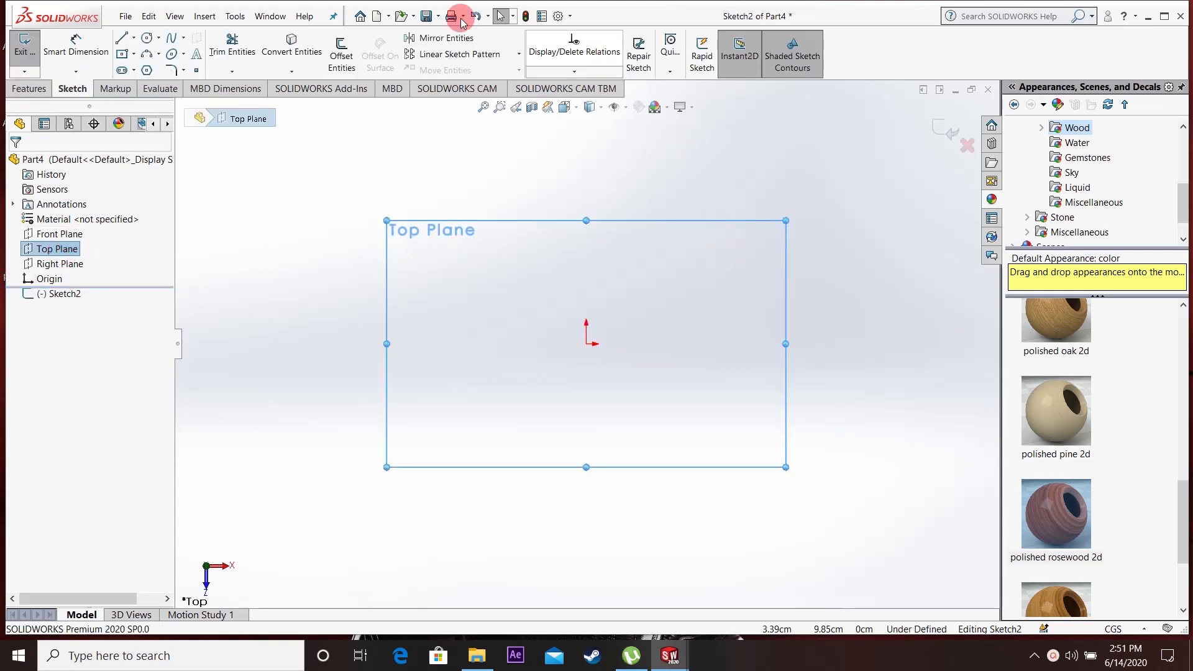
# Step: Sketch a circle with a radius of about 8.05 cm centred on the origin
pyautogui.click(159, 38)
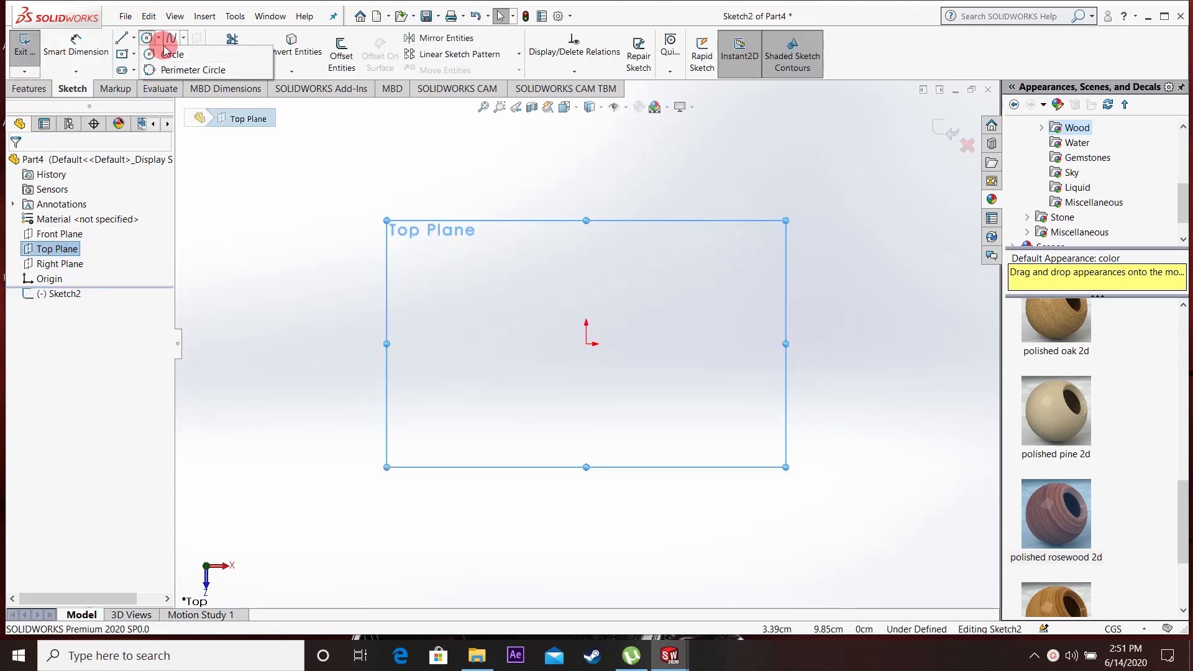
pyautogui.click(169, 54)
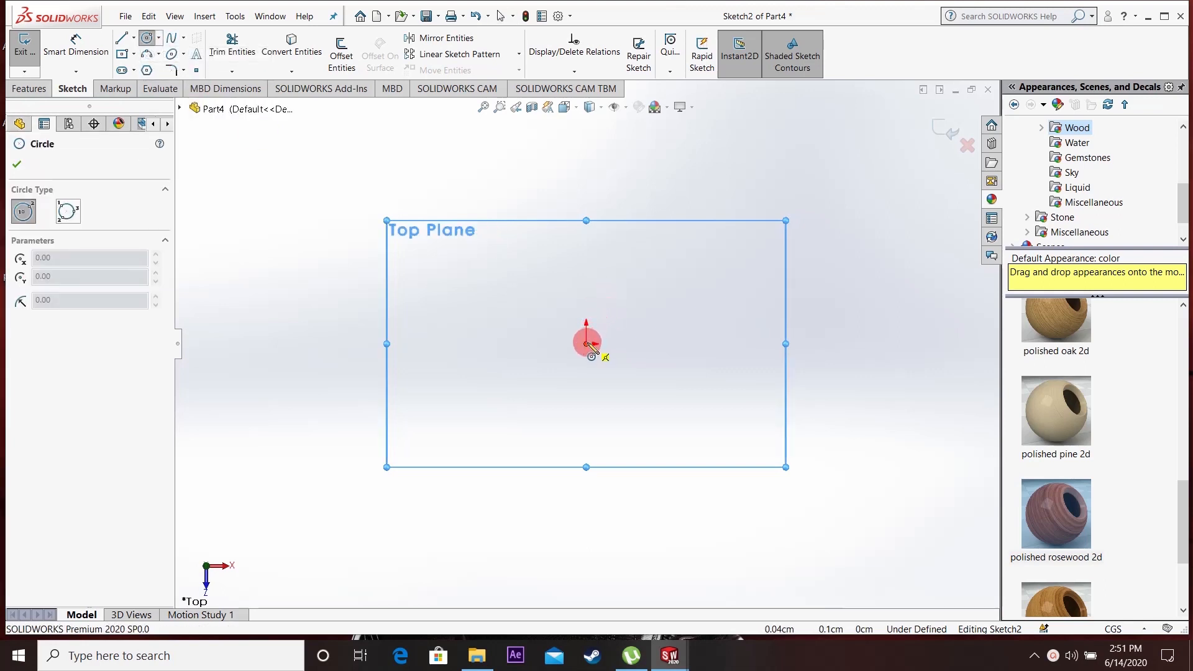
pyautogui.click(587, 339)
pyautogui.click(587, 165)
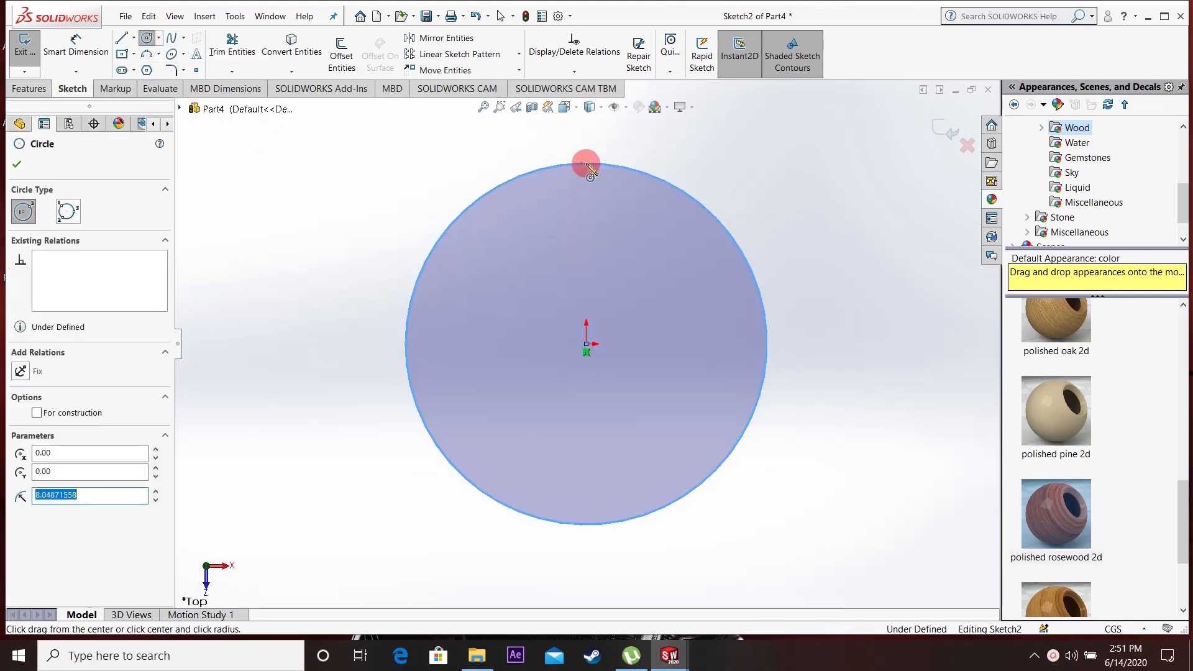
pyautogui.press('Escape')
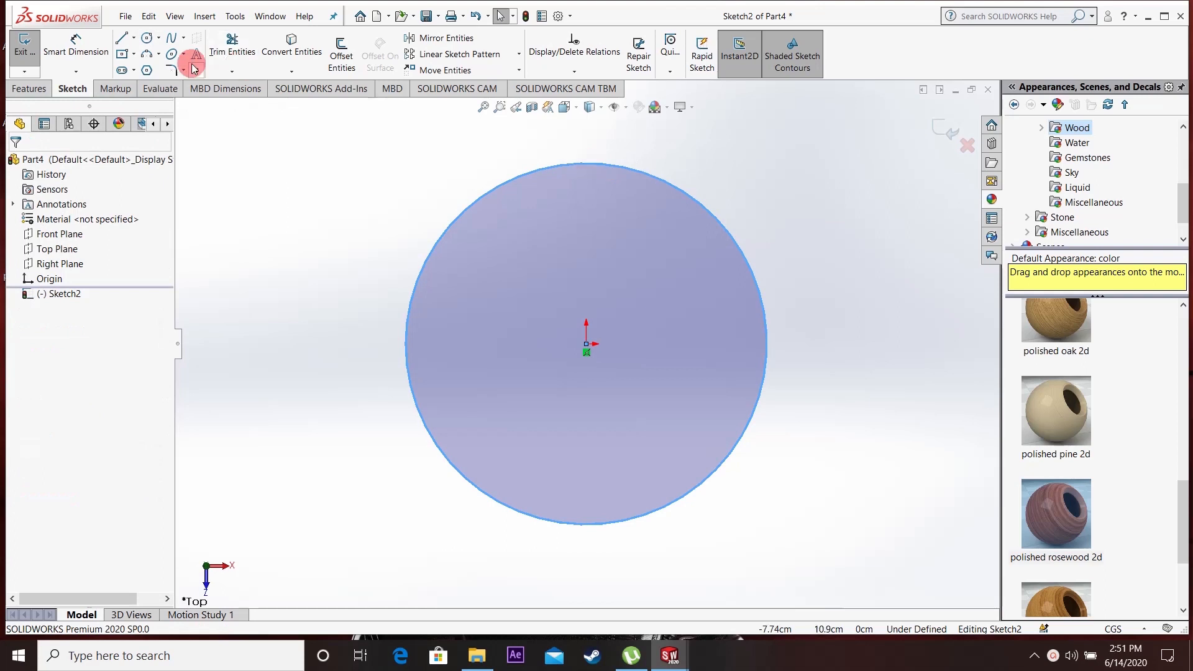
# Step: Dimension the circle's diameter to 20 cm
pyautogui.click(85, 52)
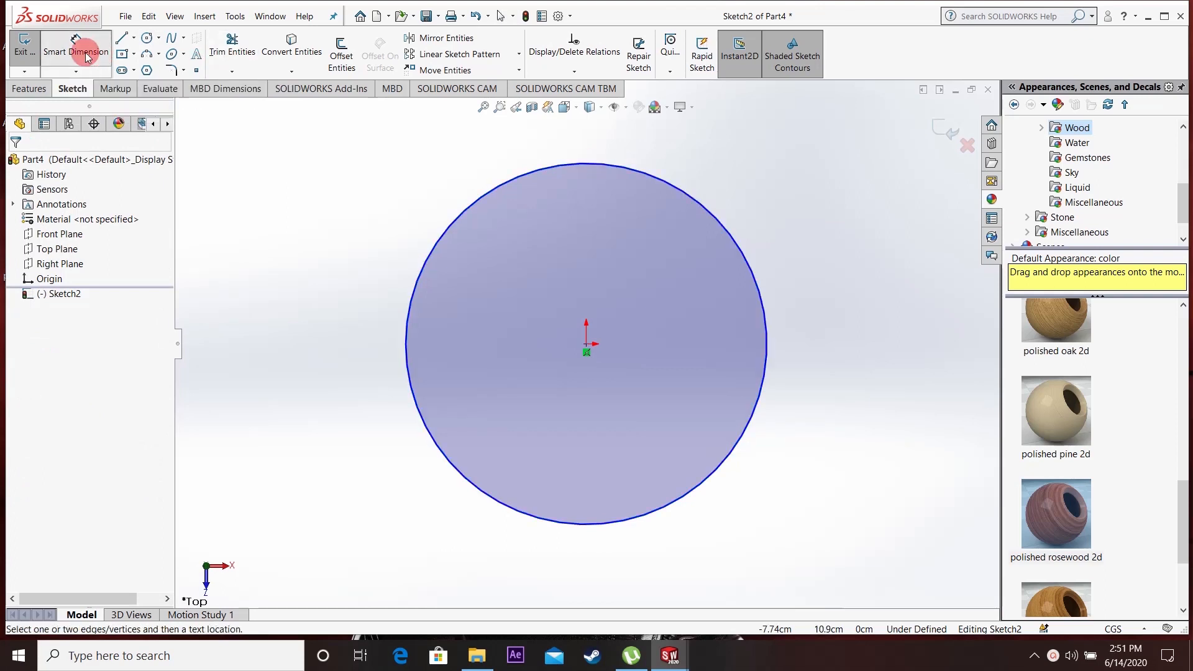
pyautogui.click(734, 237)
pyautogui.click(833, 229)
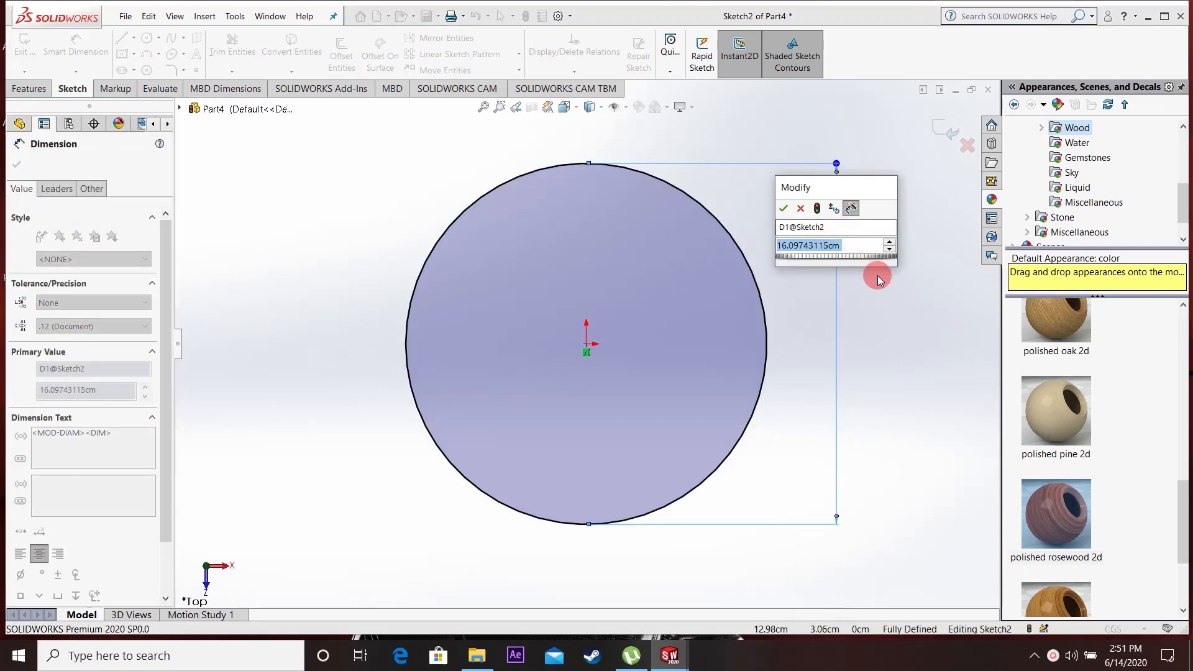
pyautogui.write('20')
pyautogui.press('Return')
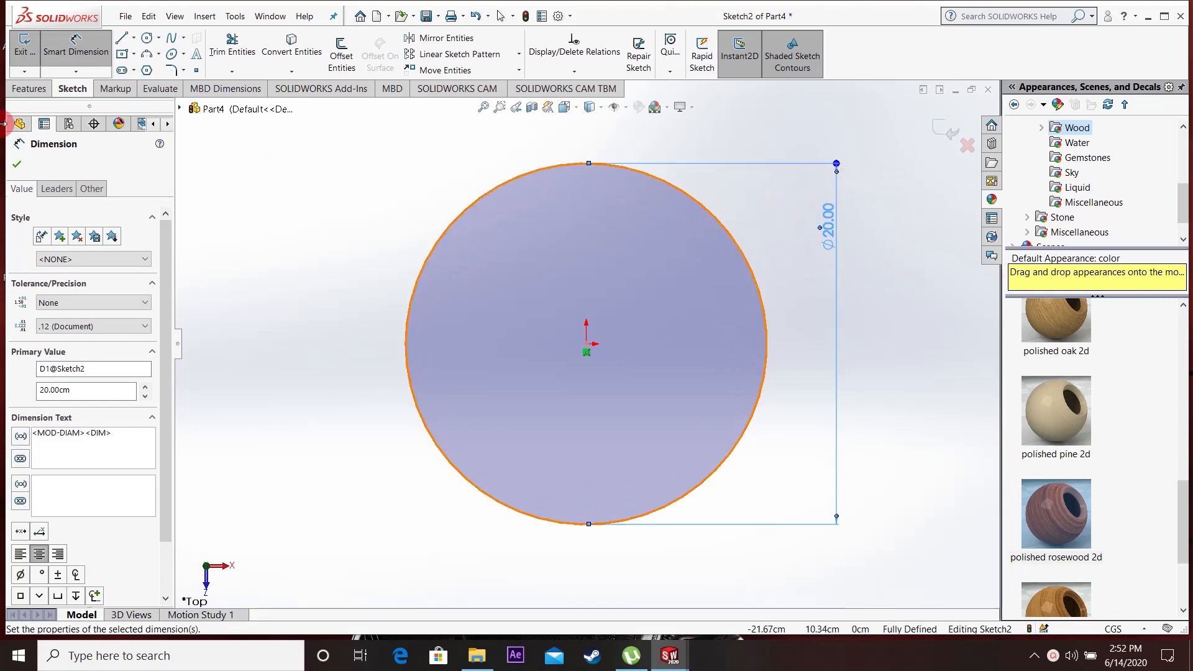
pyautogui.click(16, 164)
pyautogui.click(322, 205)
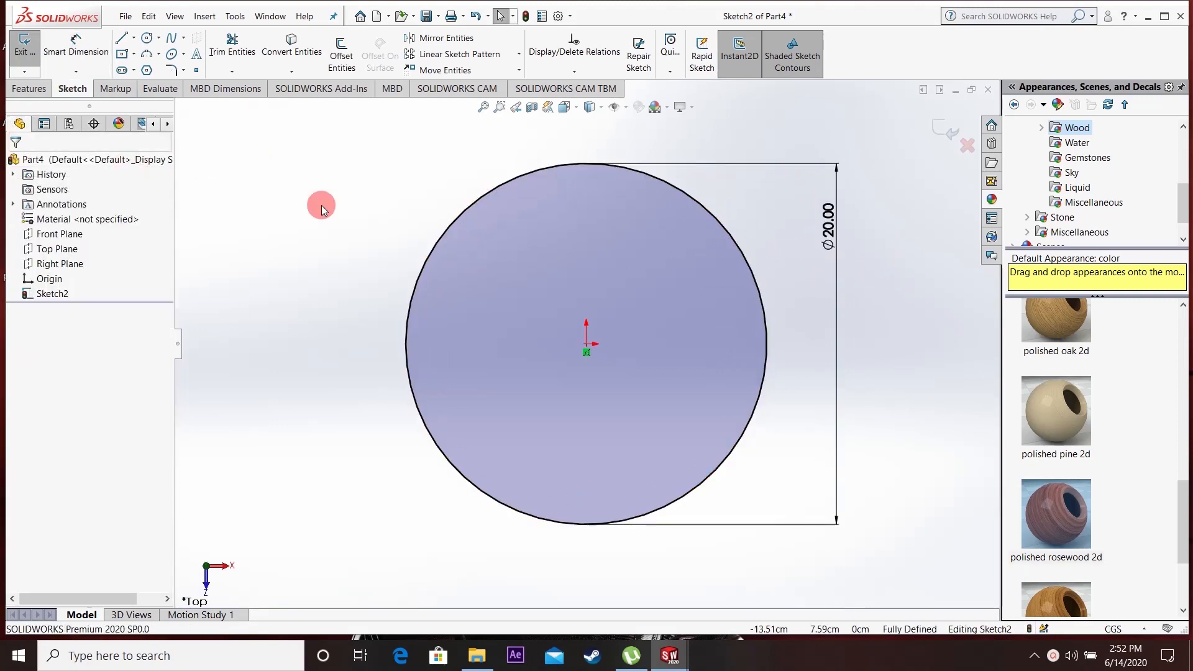
# Step: Extrude the circle as a Blind boss with a depth of 1 cm to form the tabletop disc
pyautogui.click(24, 88)
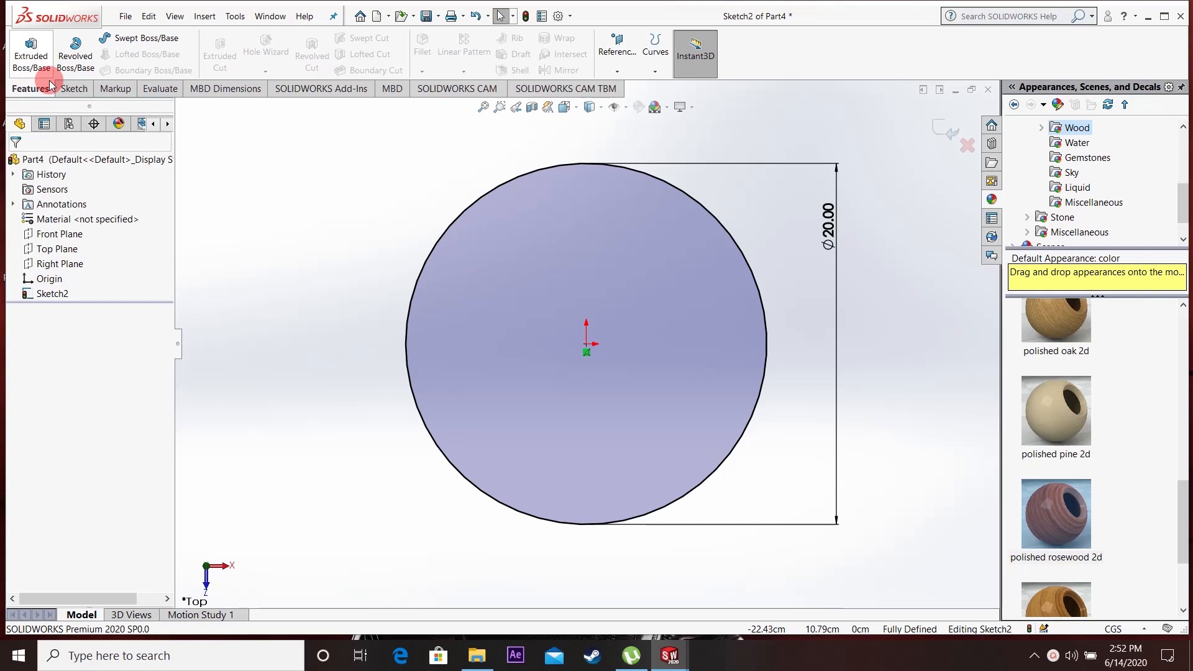
pyautogui.click(31, 54)
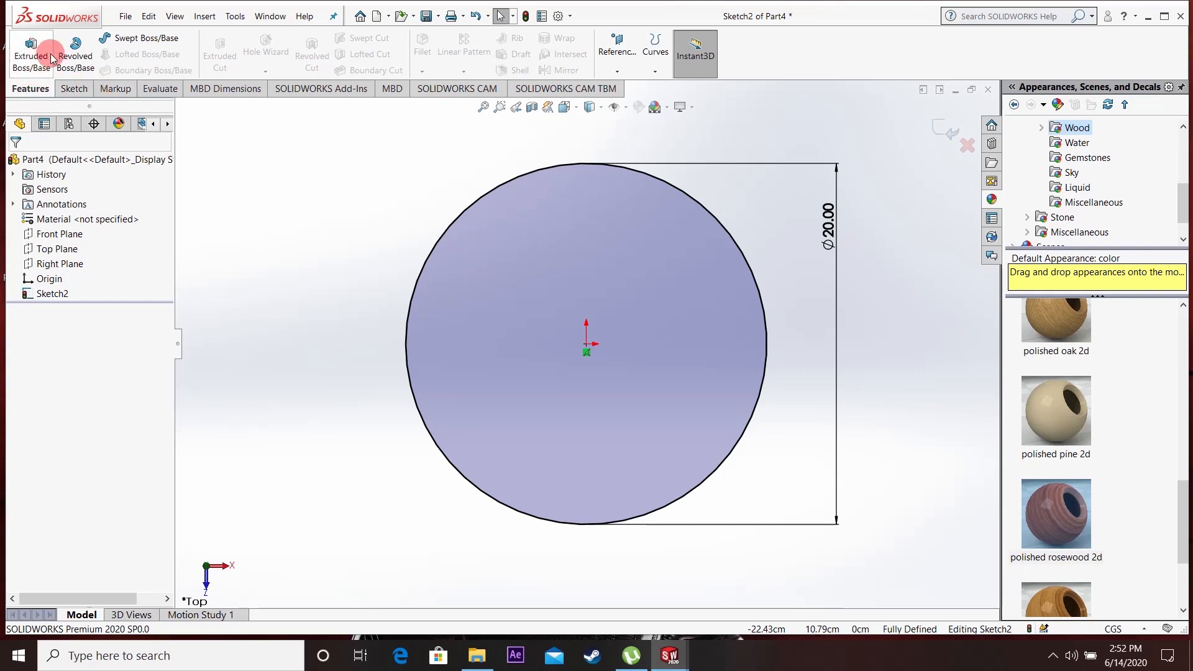
pyautogui.click(32, 54)
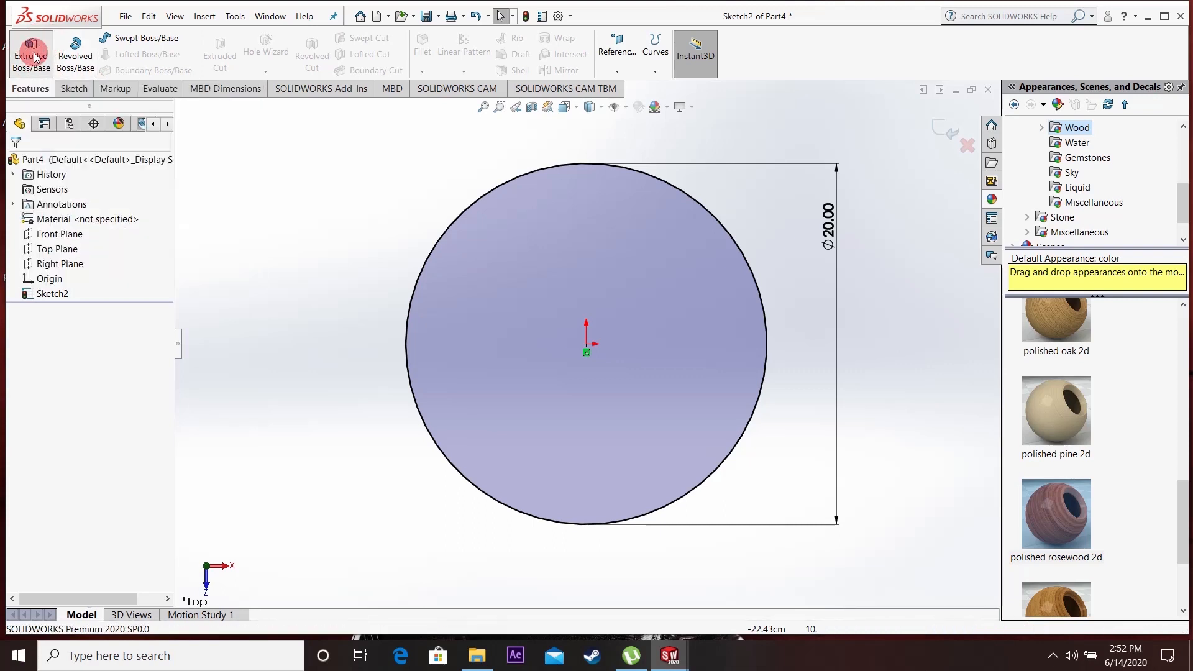
pyautogui.moveTo(485, 458); pyautogui.dragTo(504, 385, button='middle')
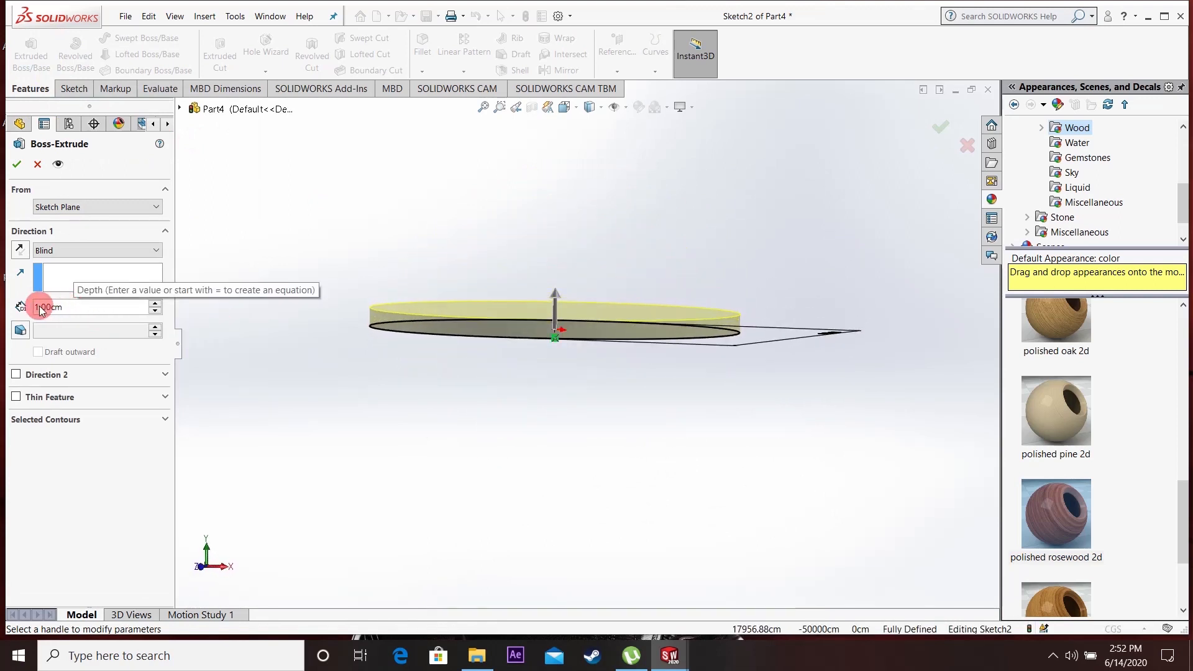
pyautogui.doubleClick(64, 307)
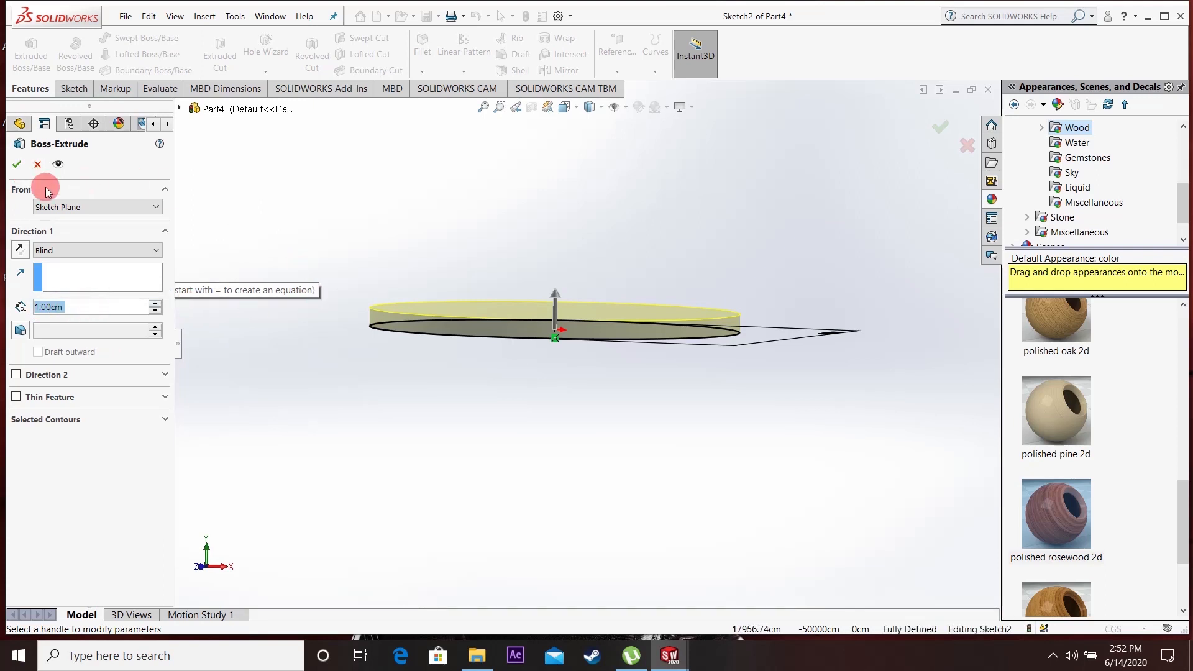
pyautogui.click(18, 164)
# Step: Start a new sketch on the underside face of the disc and set the view orientation to Bottom
pyautogui.moveTo(559, 299); pyautogui.dragTo(475, 191, button='middle')
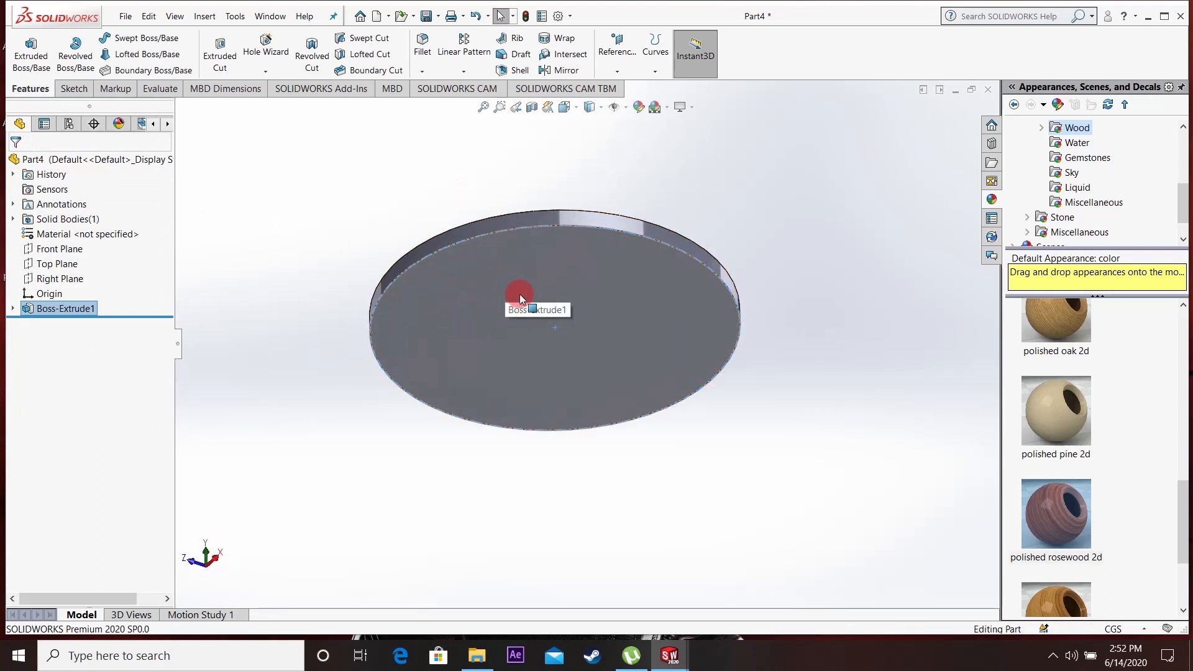
pyautogui.click(494, 278)
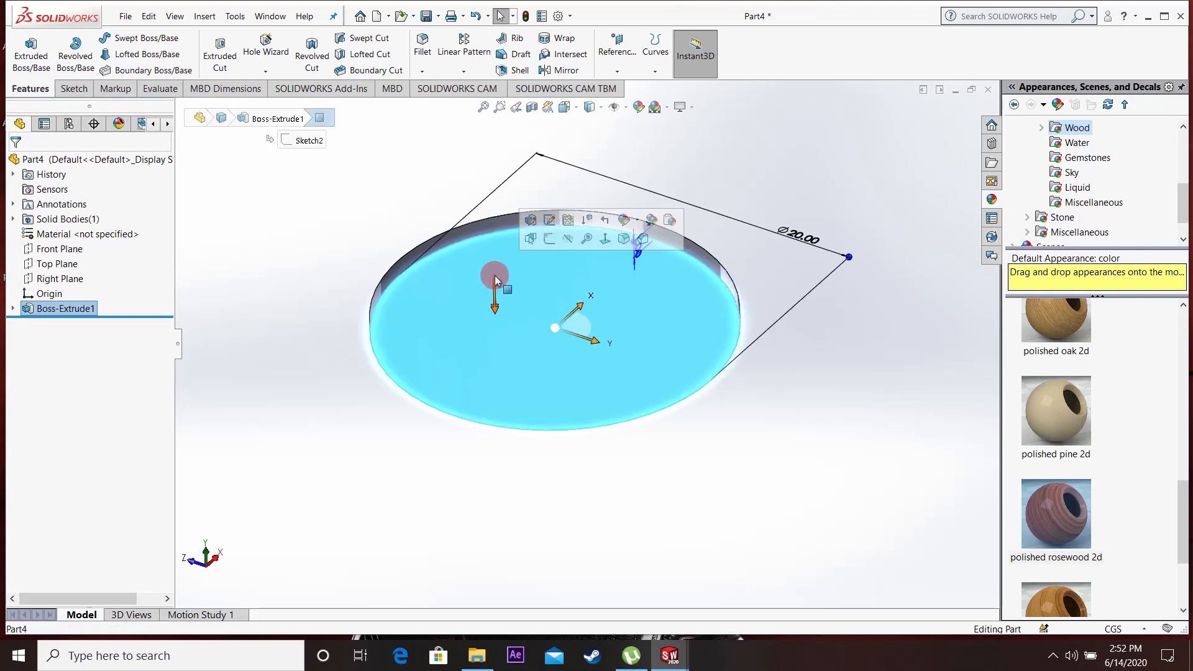
pyautogui.click(550, 239)
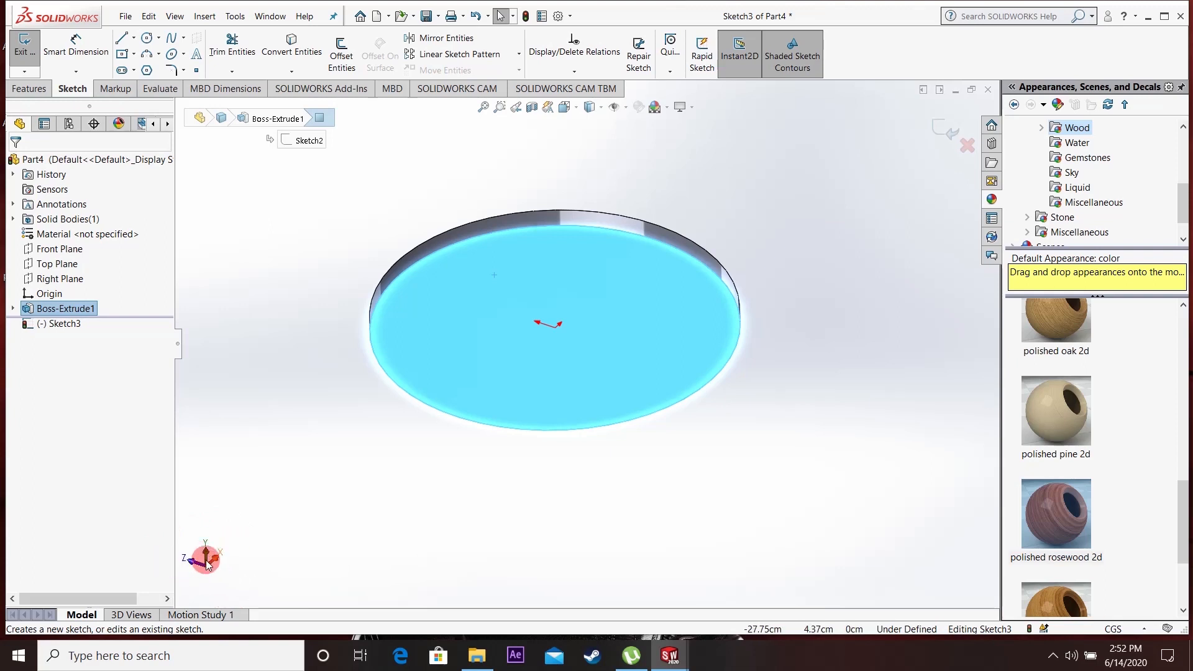
pyautogui.moveTo(217, 519); pyautogui.dragTo(226, 565, button='middle')
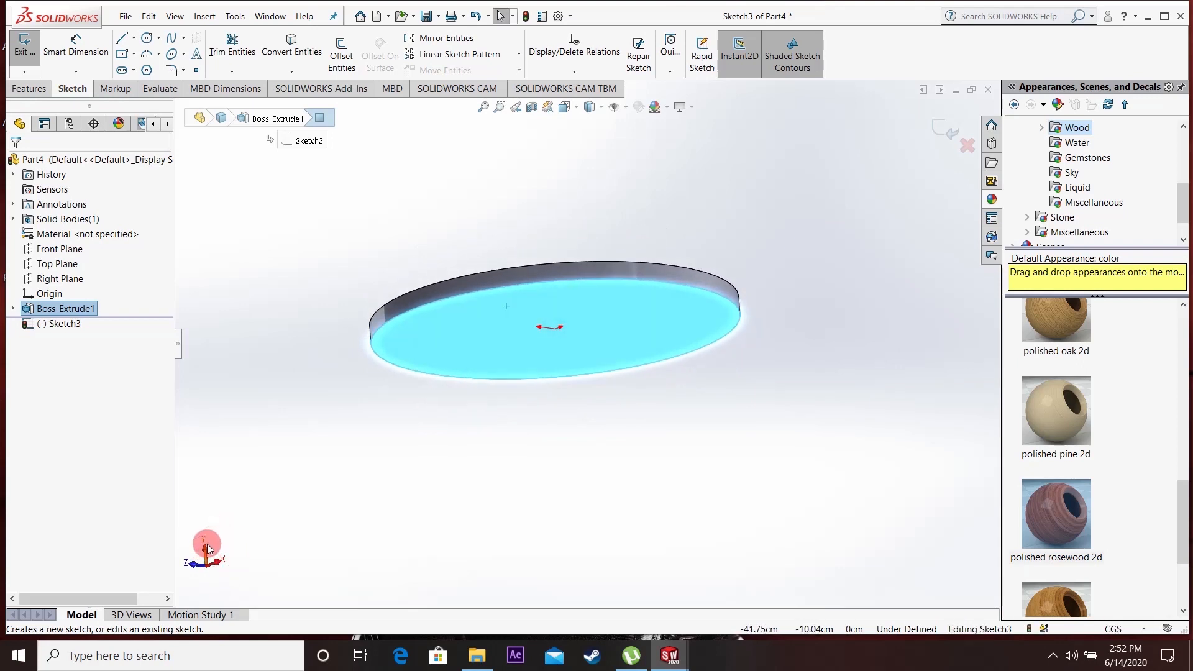
pyautogui.click(207, 551)
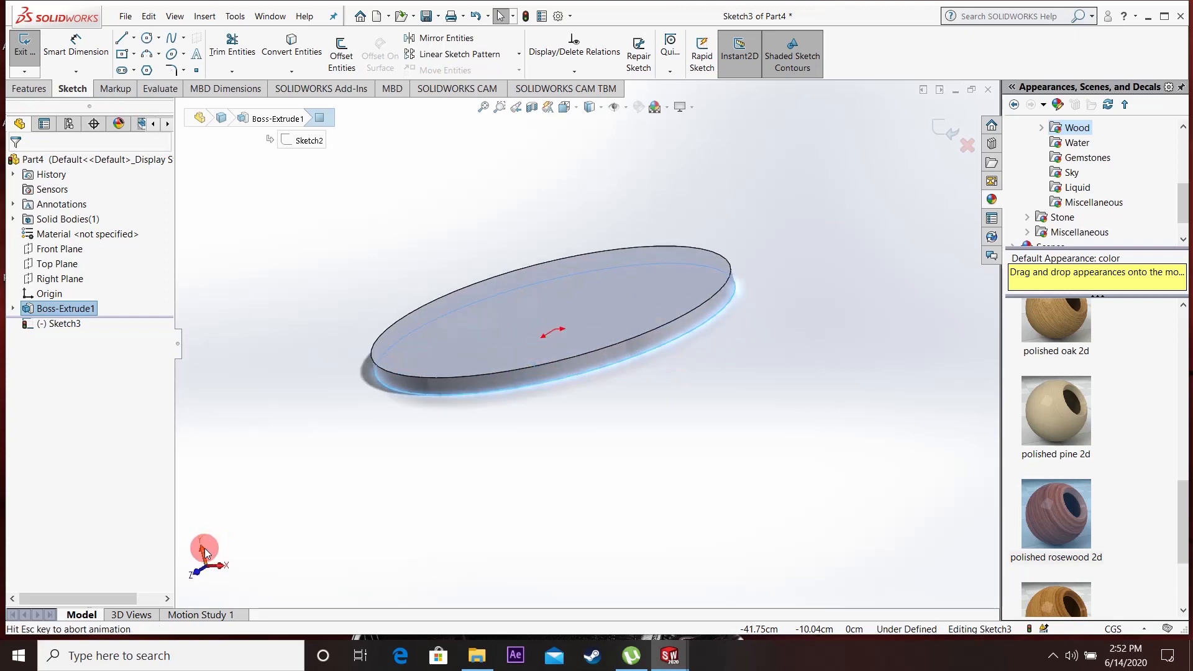
pyautogui.click(506, 218)
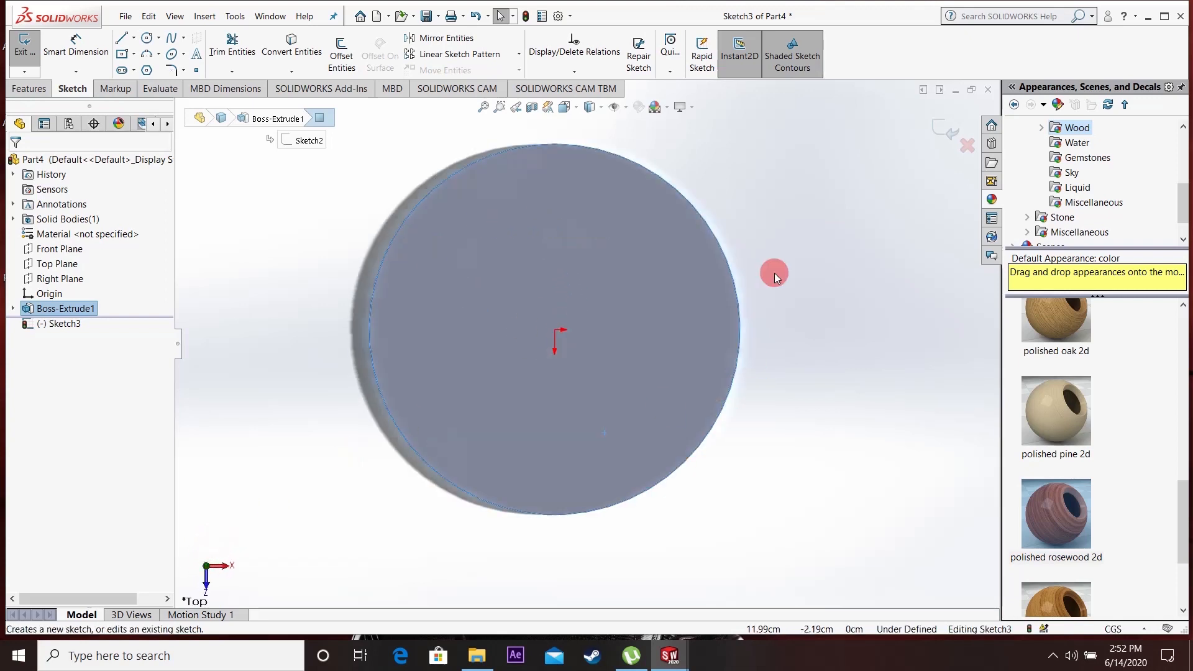
pyautogui.click(206, 567)
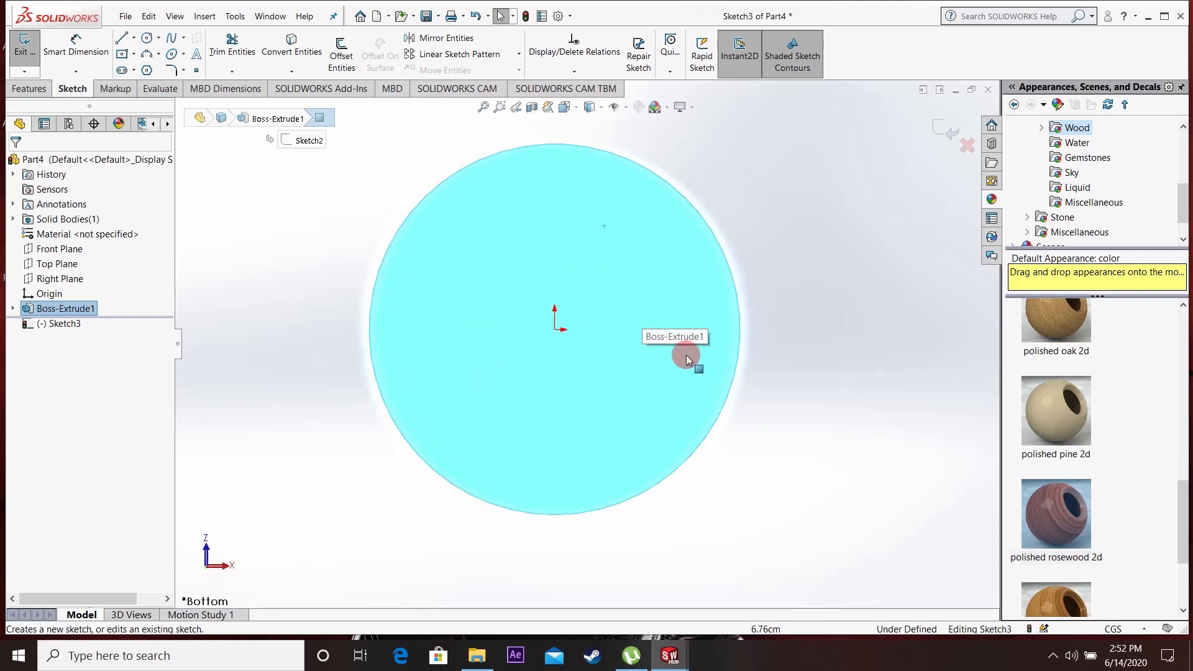
# Step: Inspect the disc in the Right, Left, Front, Back and Top standard views, then return to the Bottom view
pyautogui.click(230, 567)
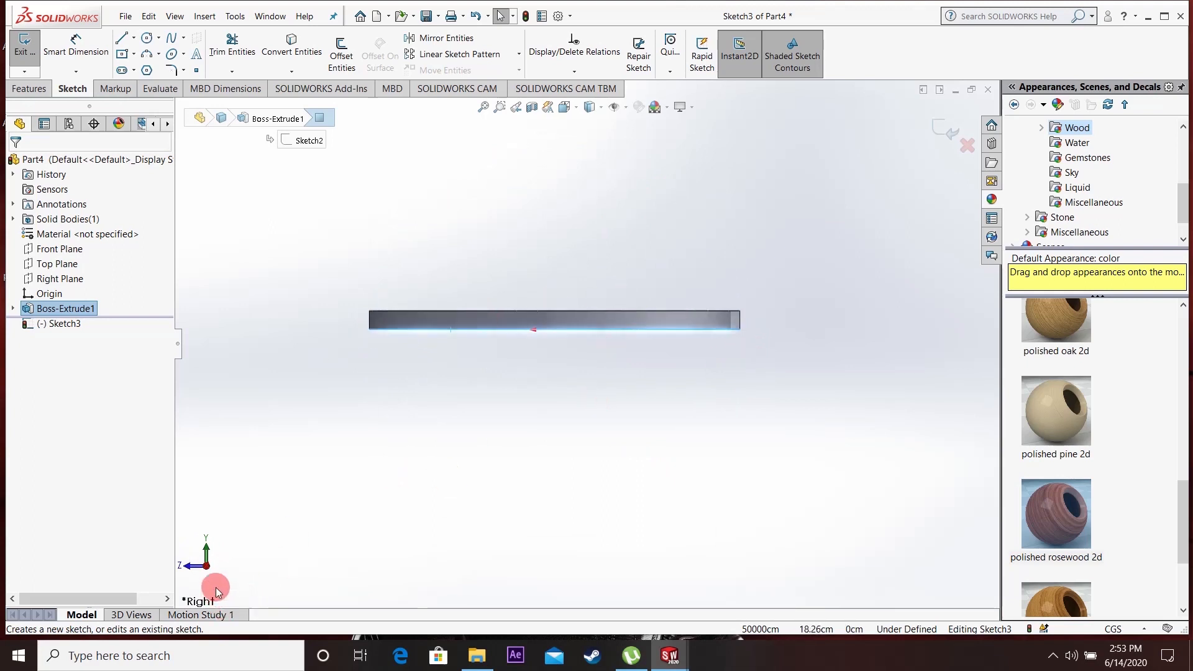
pyautogui.click(208, 566)
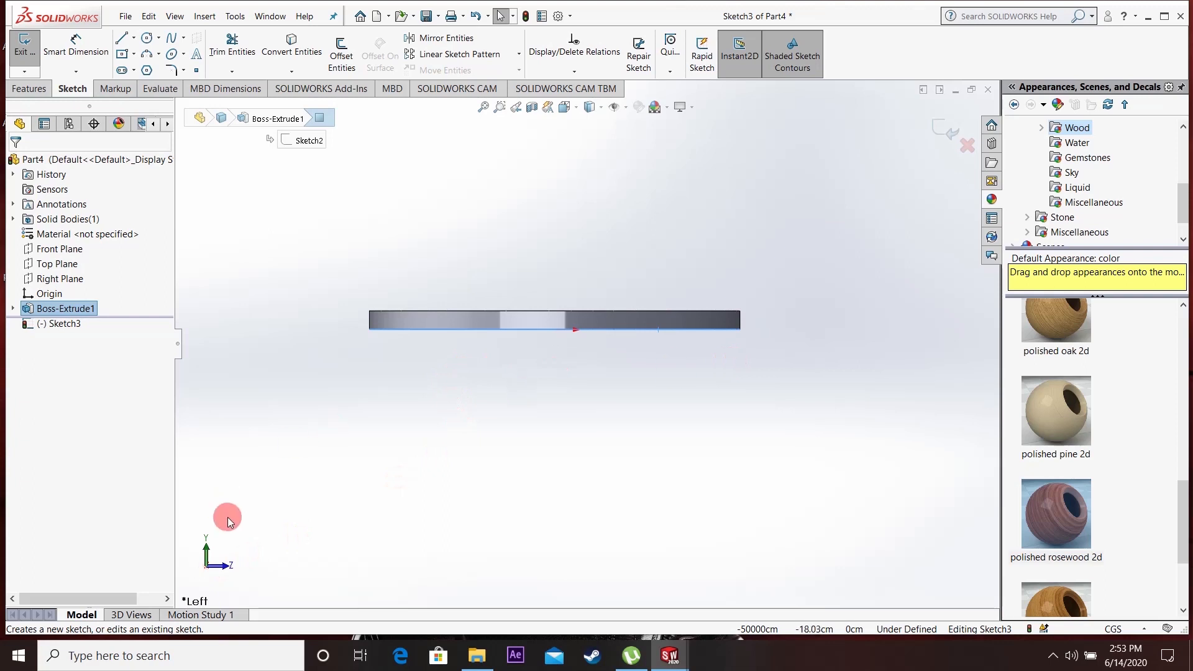
pyautogui.moveTo(278, 551); pyautogui.dragTo(251, 561, button='middle')
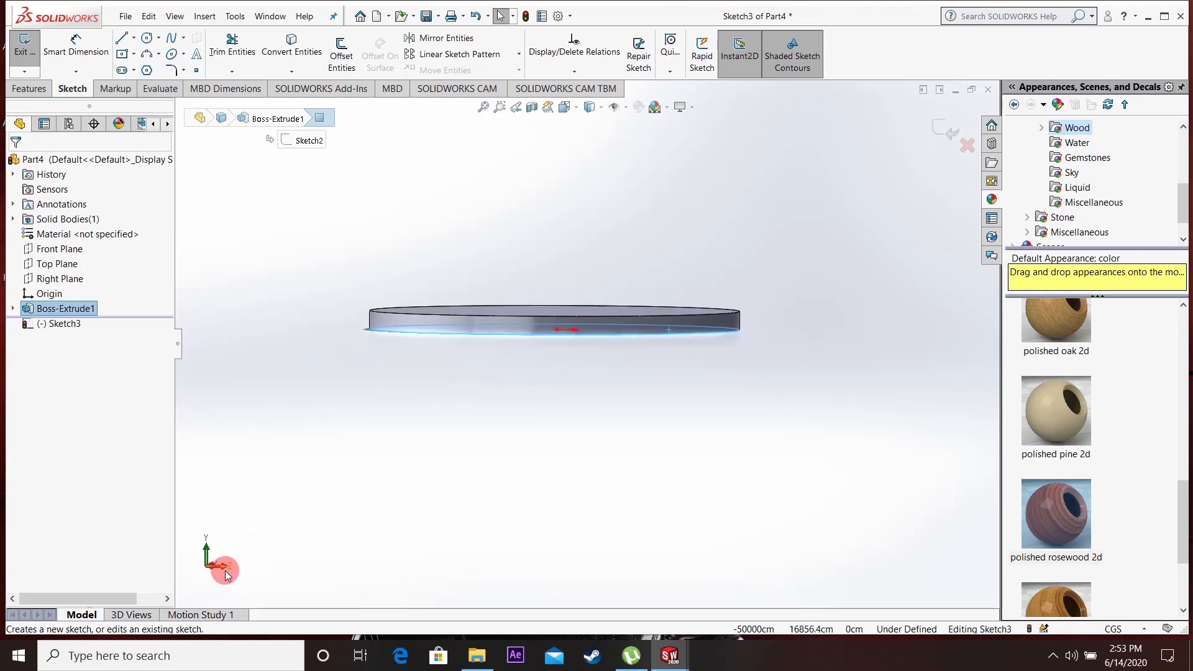
pyautogui.click(225, 570)
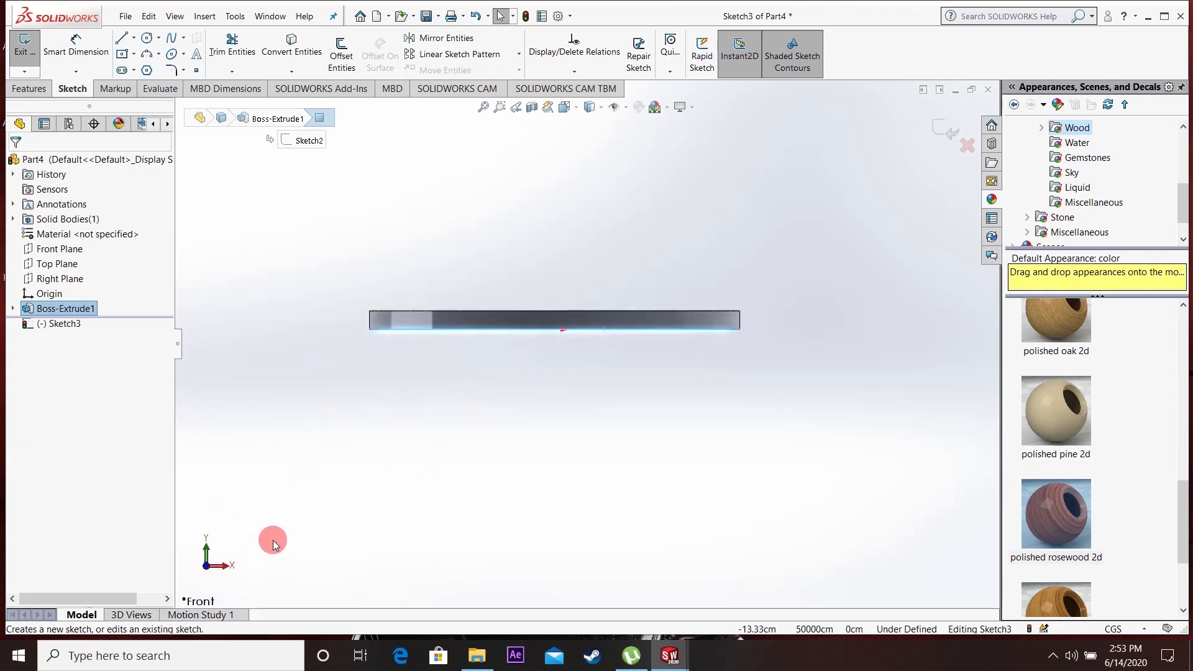
pyautogui.click(209, 567)
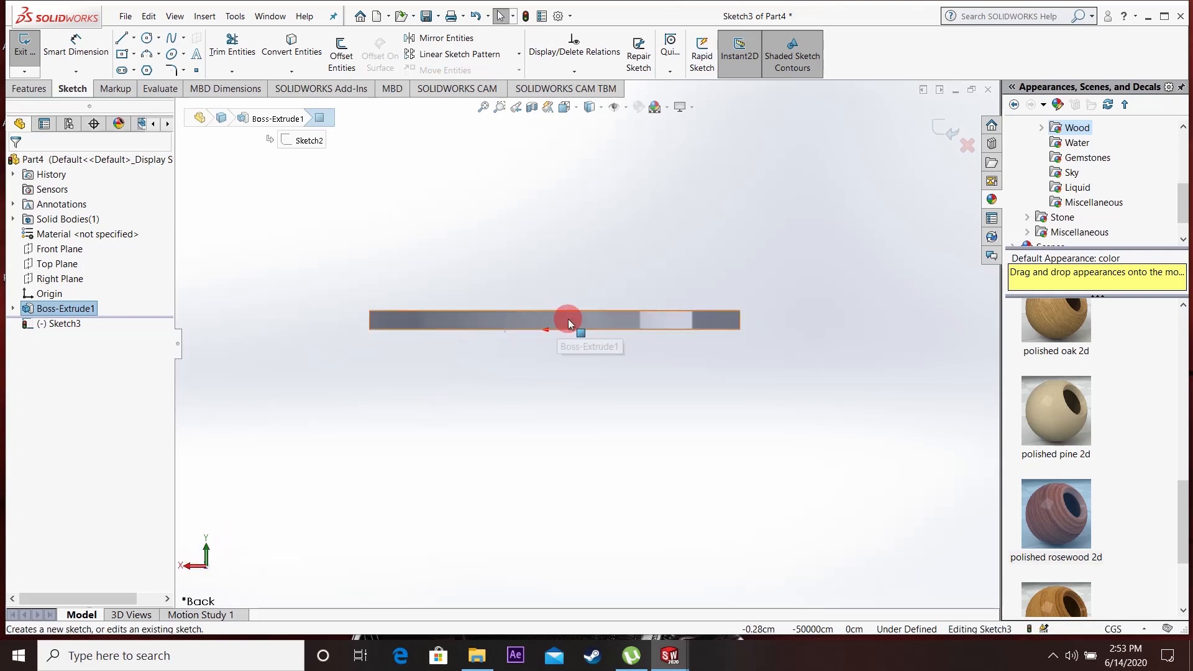
pyautogui.moveTo(496, 367); pyautogui.dragTo(378, 565, button='middle')
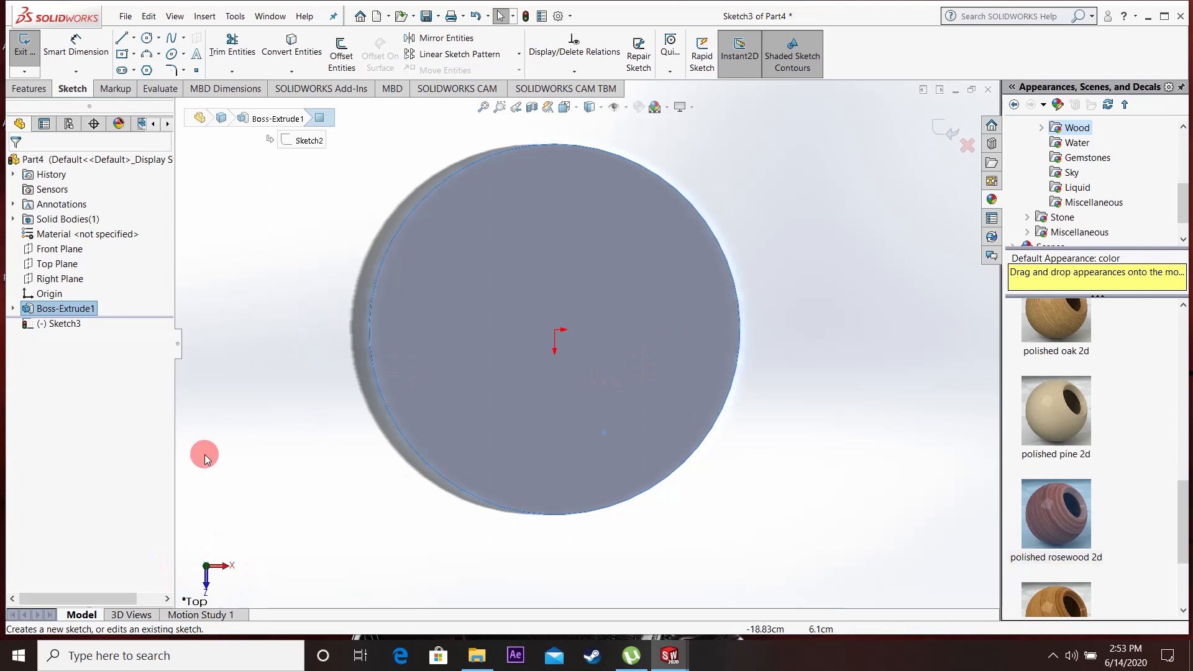
pyautogui.click(206, 566)
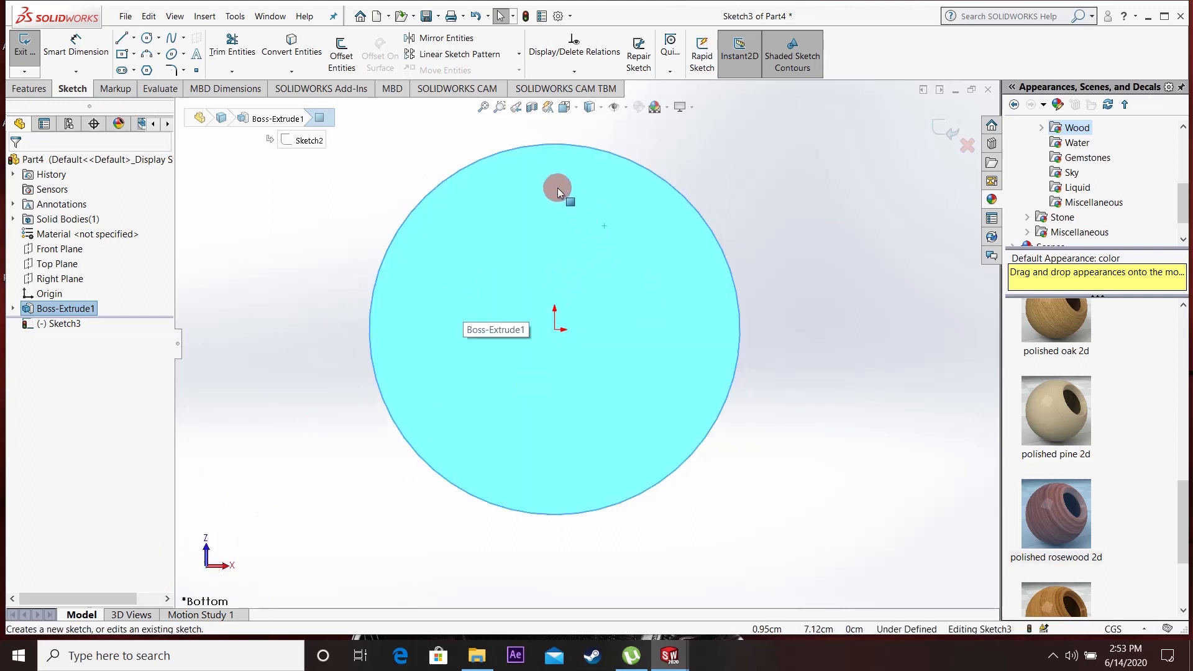
# Step: Sketch a center rectangle about 2.39 by 2.08 cm on the disc's underside, centred vertically above the origin
pyautogui.click(131, 56)
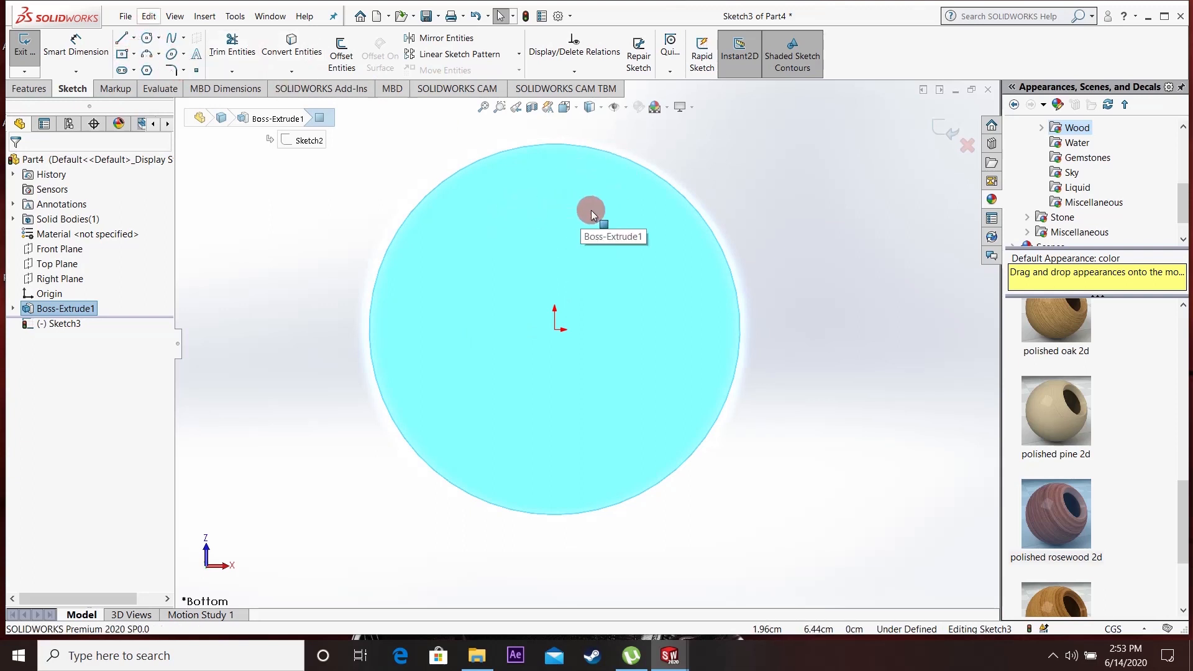
pyautogui.click(129, 56)
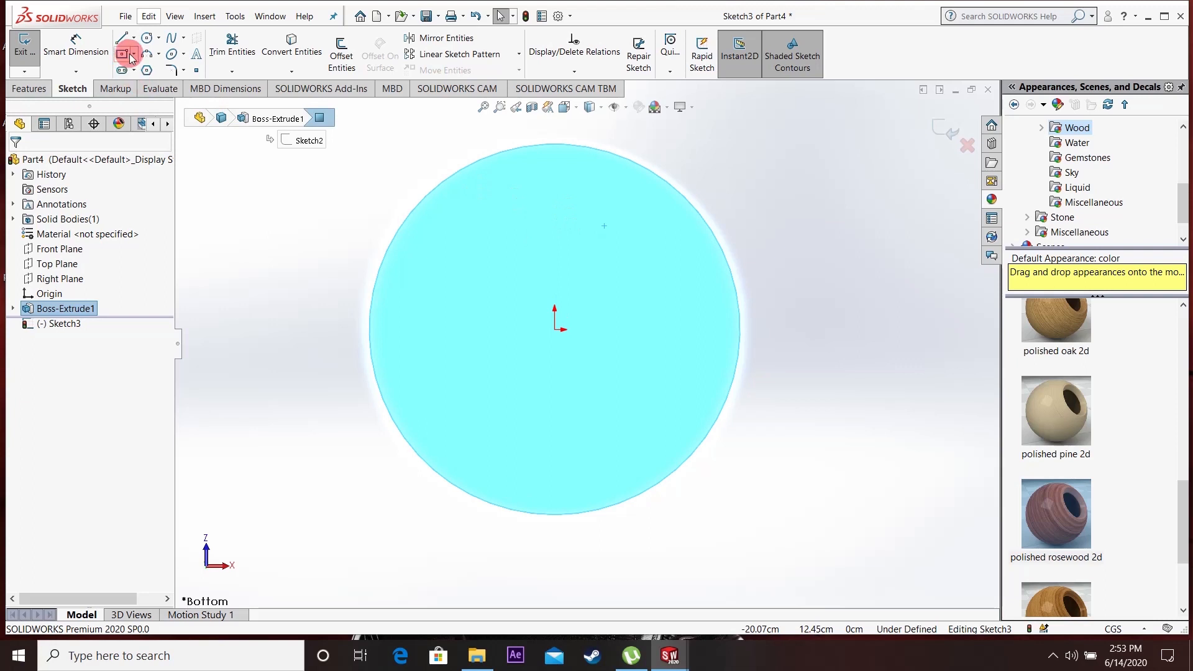
pyautogui.click(138, 56)
pyautogui.click(140, 85)
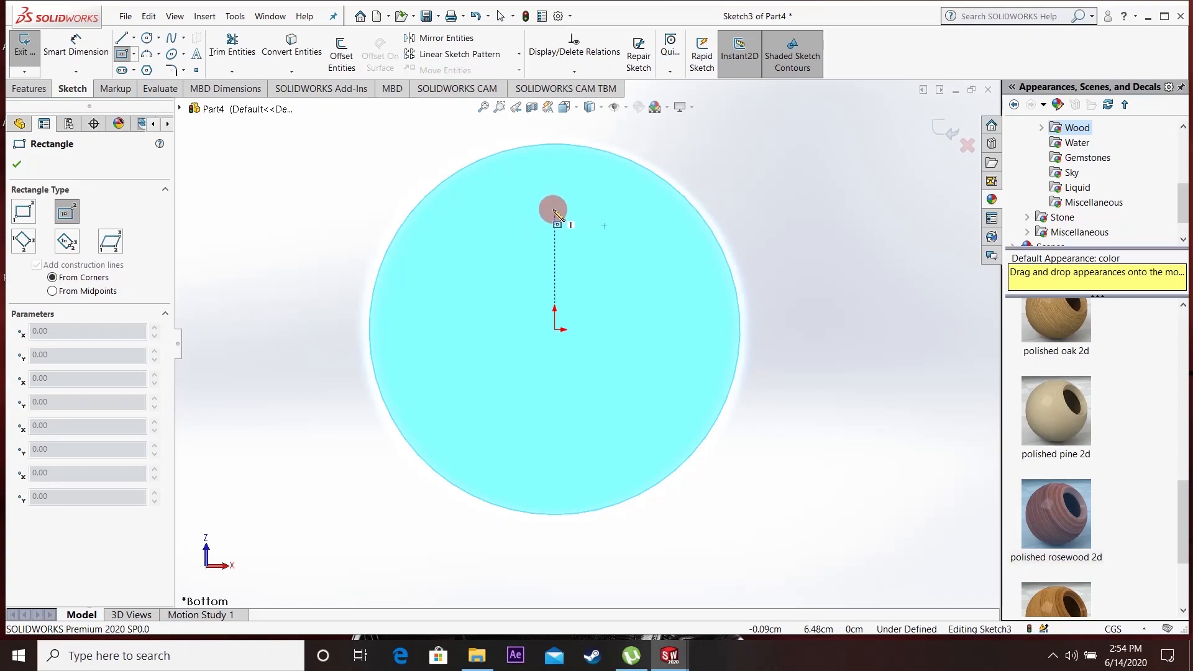
pyautogui.moveTo(555, 212); pyautogui.dragTo(534, 192)
pyautogui.press('Escape')
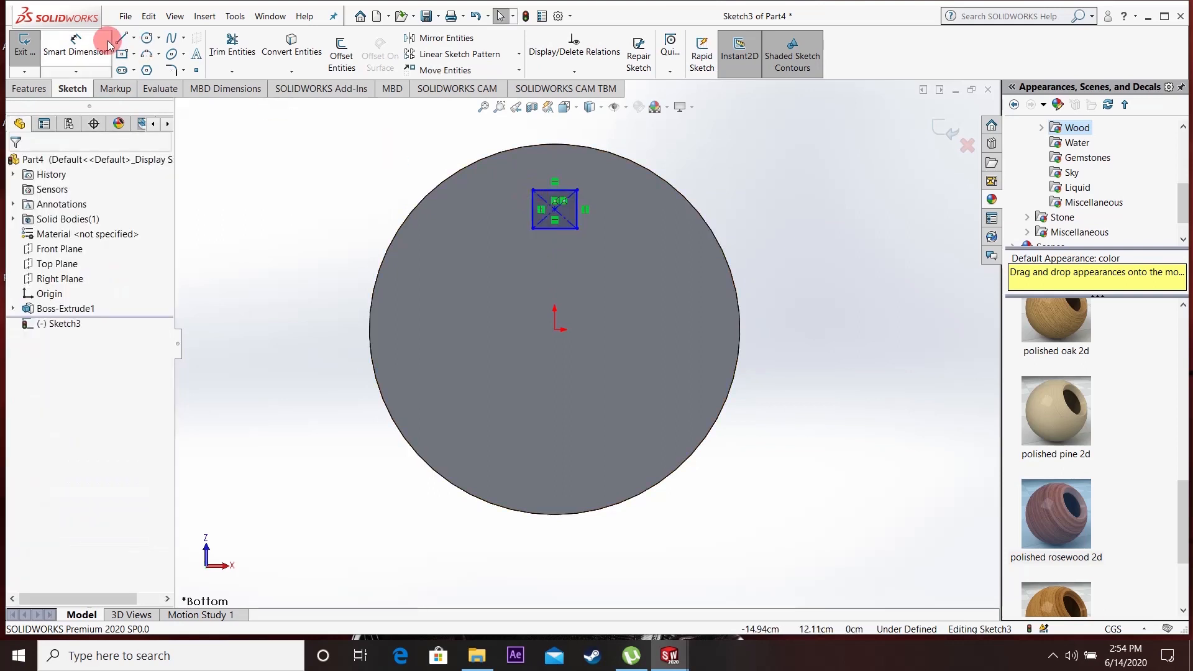
# Step: Dimension the rectangle's horizontal side to 2.5 cm
pyautogui.click(87, 46)
pyautogui.click(534, 191)
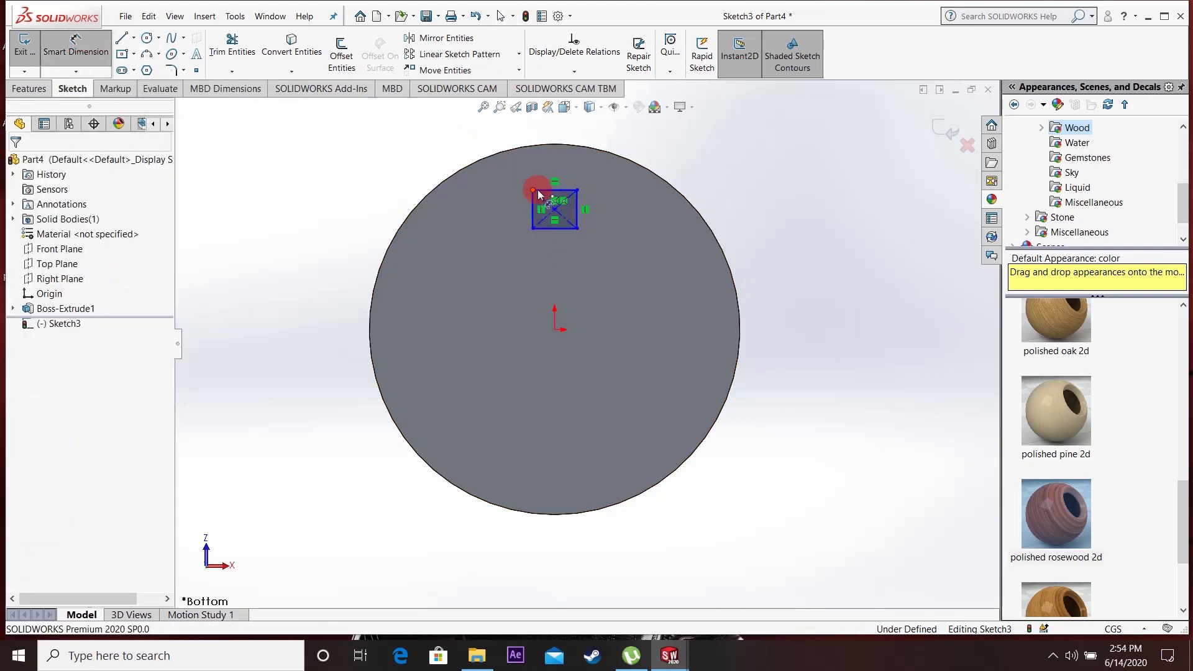
pyautogui.click(559, 190)
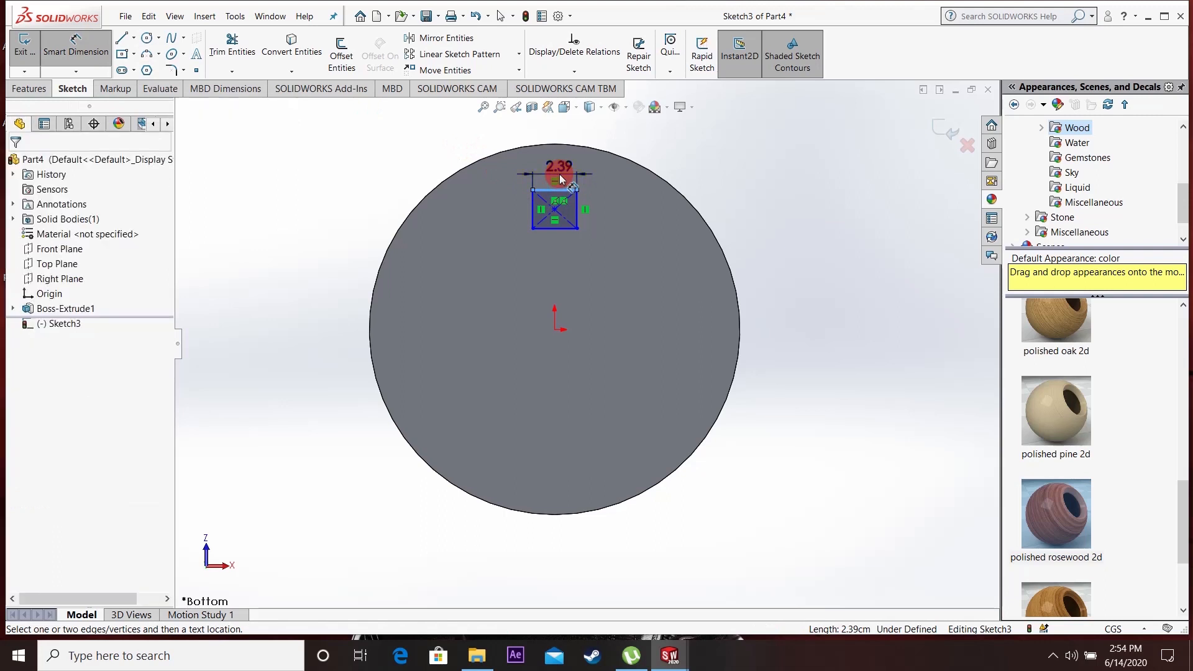
pyautogui.click(563, 192)
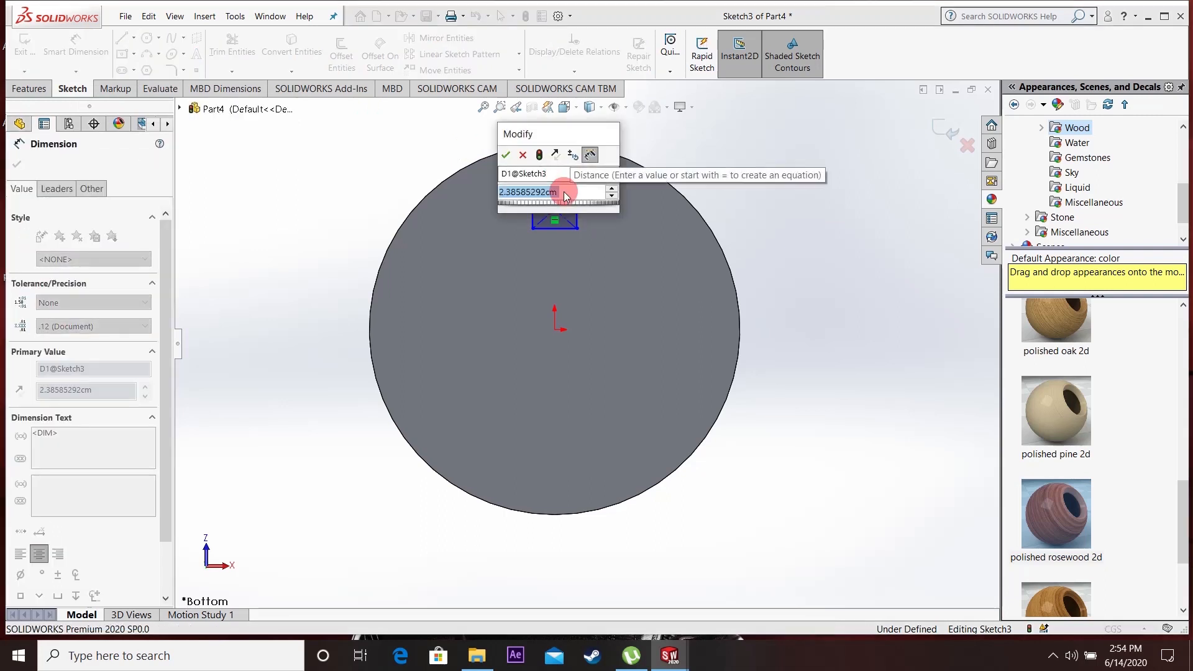
pyautogui.write('2.5')
pyautogui.press('Return')
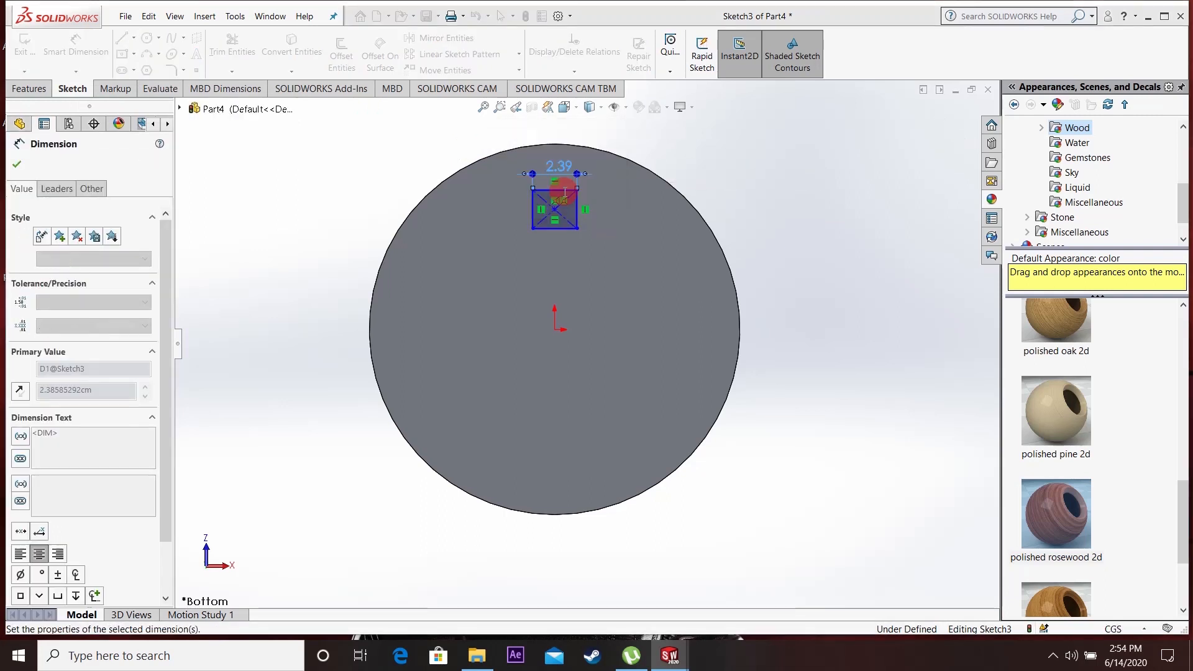
# Step: Dimension the rectangle's vertical side to 2.5 cm and leave the Smart Dimension tool
pyautogui.click(578, 211)
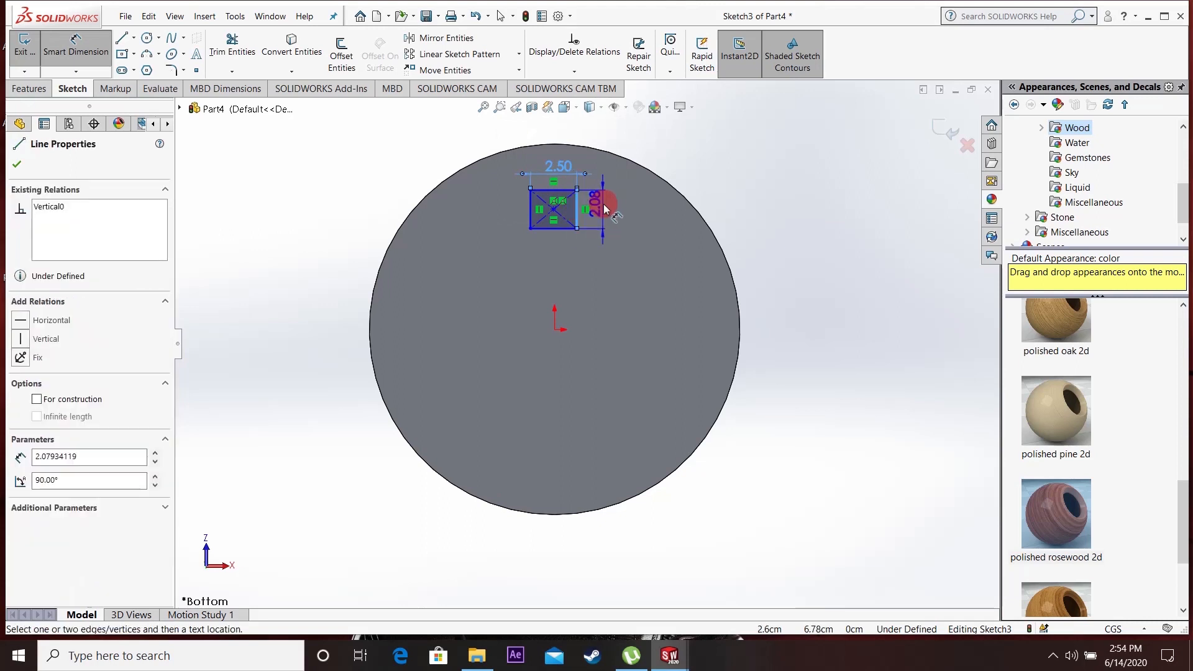
pyautogui.click(614, 202)
pyautogui.write('2.')
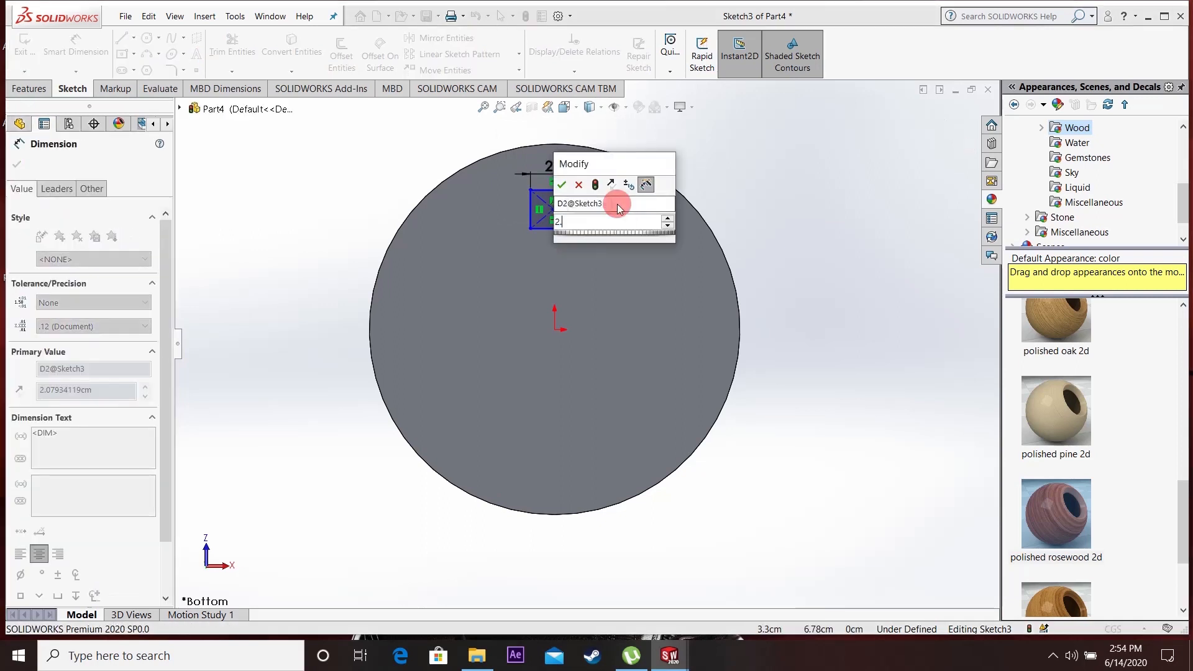
pyautogui.write('5')
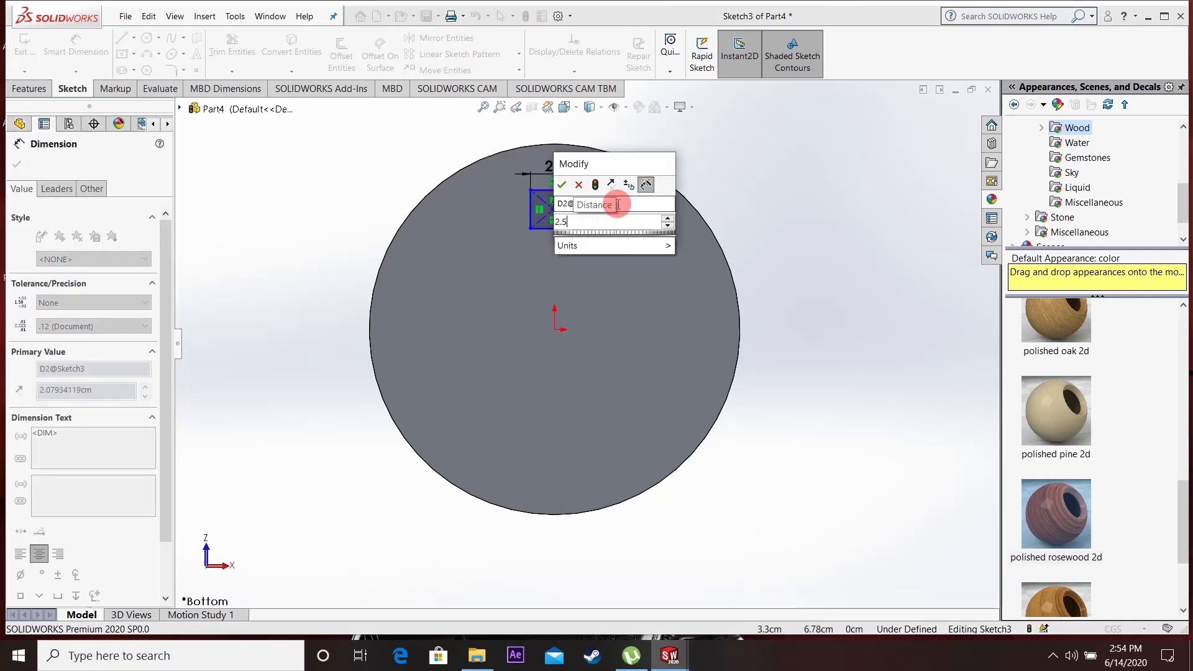
pyautogui.click(562, 186)
pyautogui.click(586, 218)
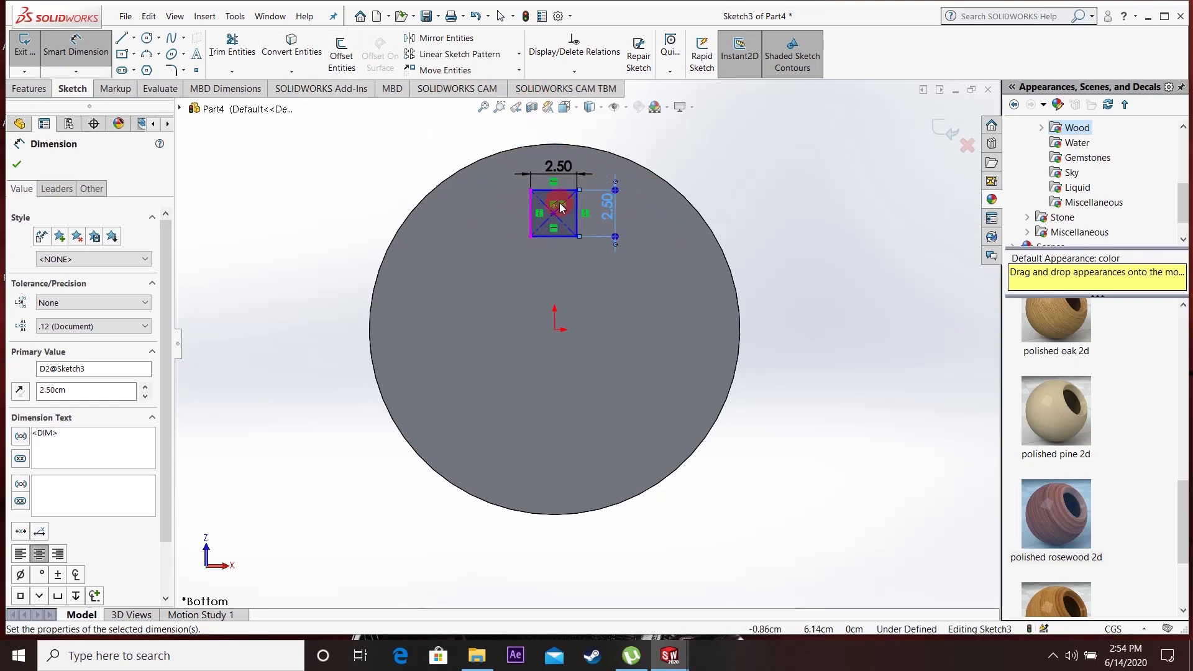
pyautogui.click(77, 49)
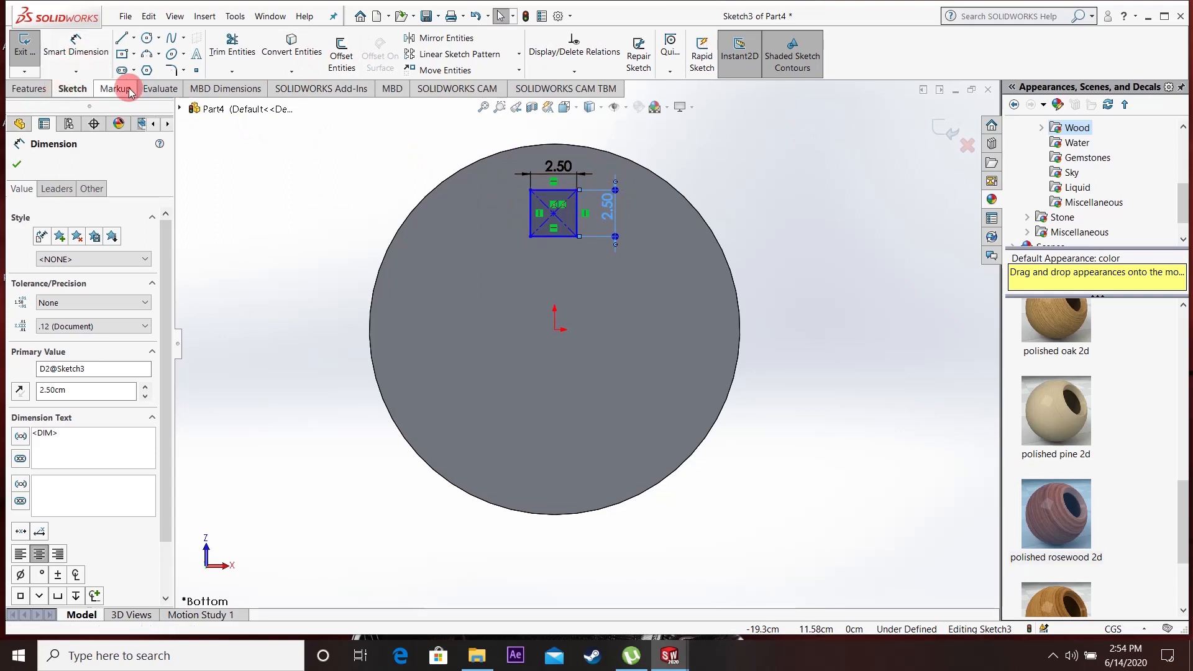
# Step: Create a circular sketch pattern of the square's four lines around the origin, with 4 equally spaced instances over 360 degrees
pyautogui.click(518, 54)
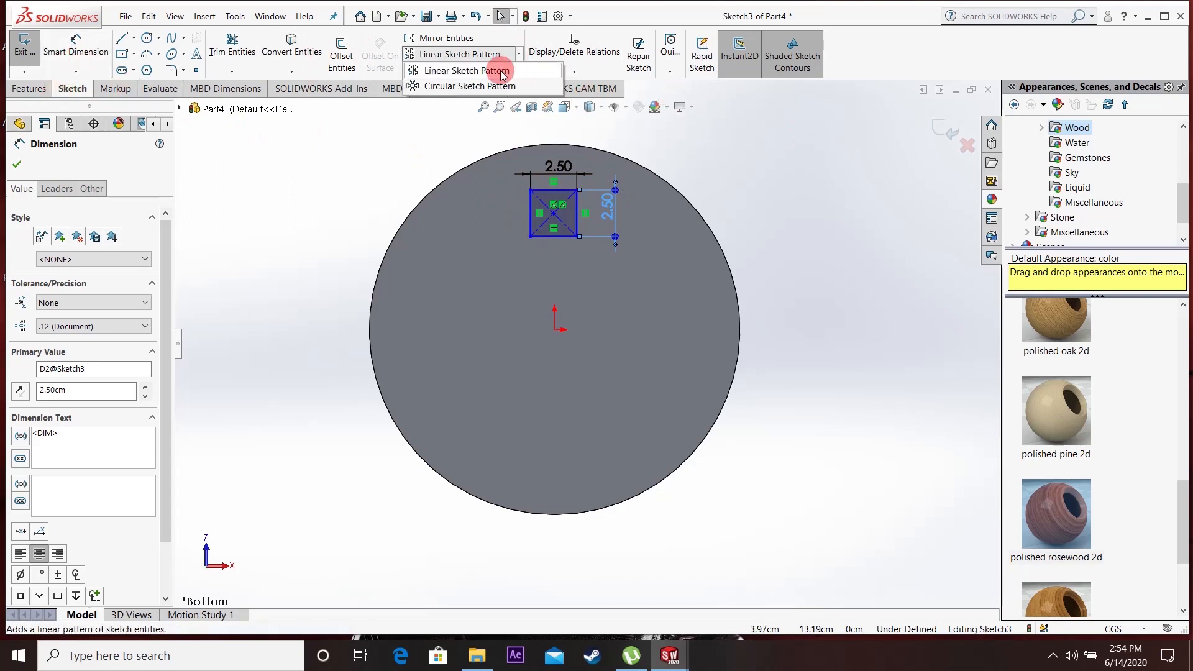
pyautogui.click(482, 87)
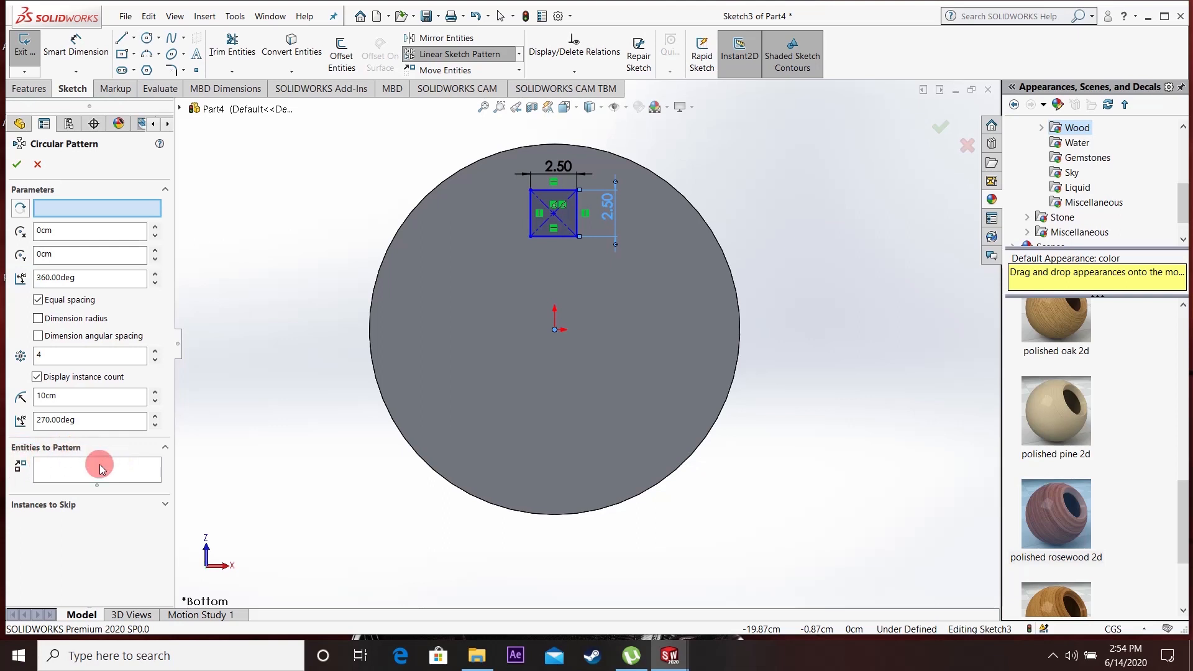
pyautogui.click(121, 471)
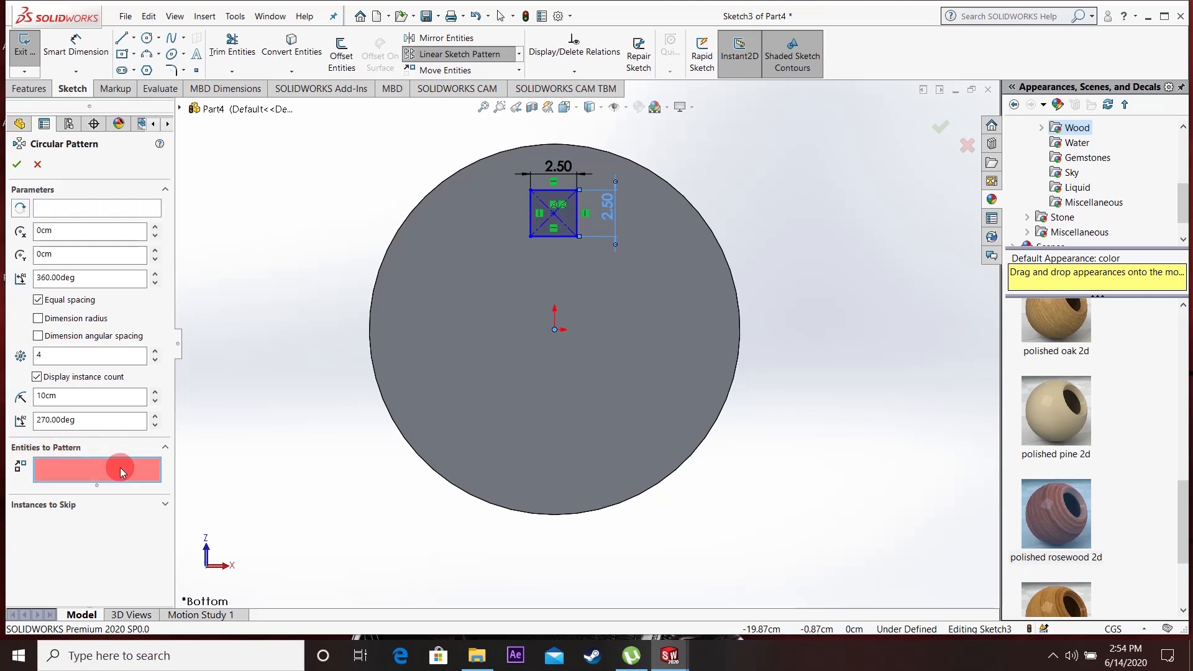
pyautogui.click(570, 219)
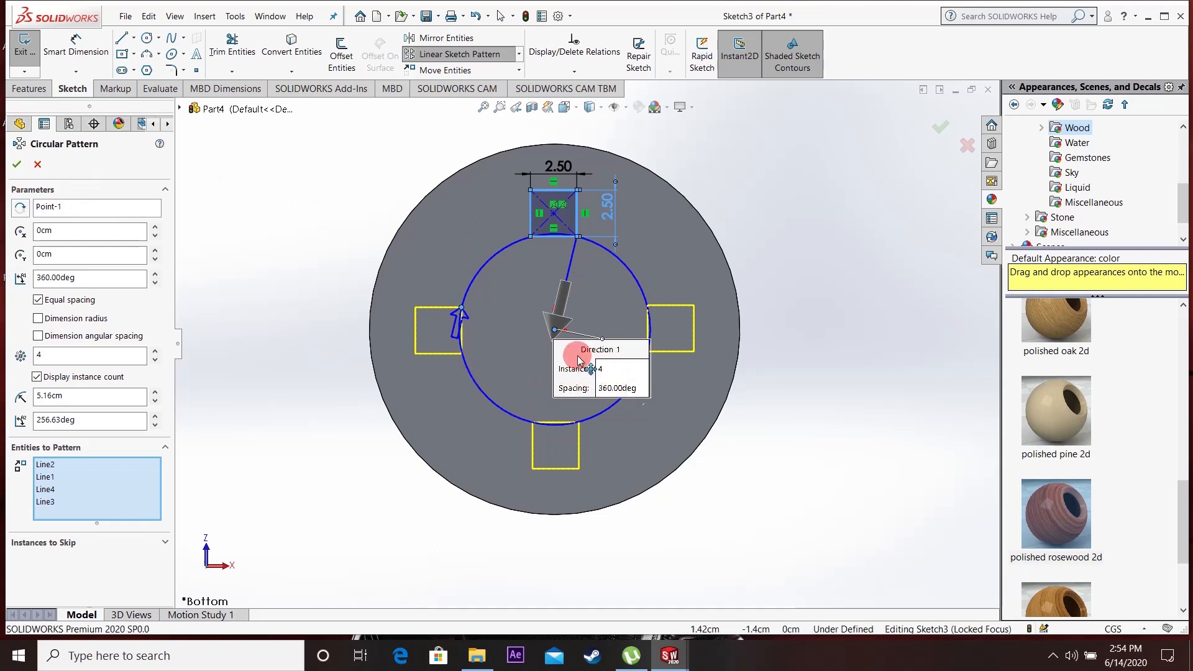
pyautogui.click(16, 164)
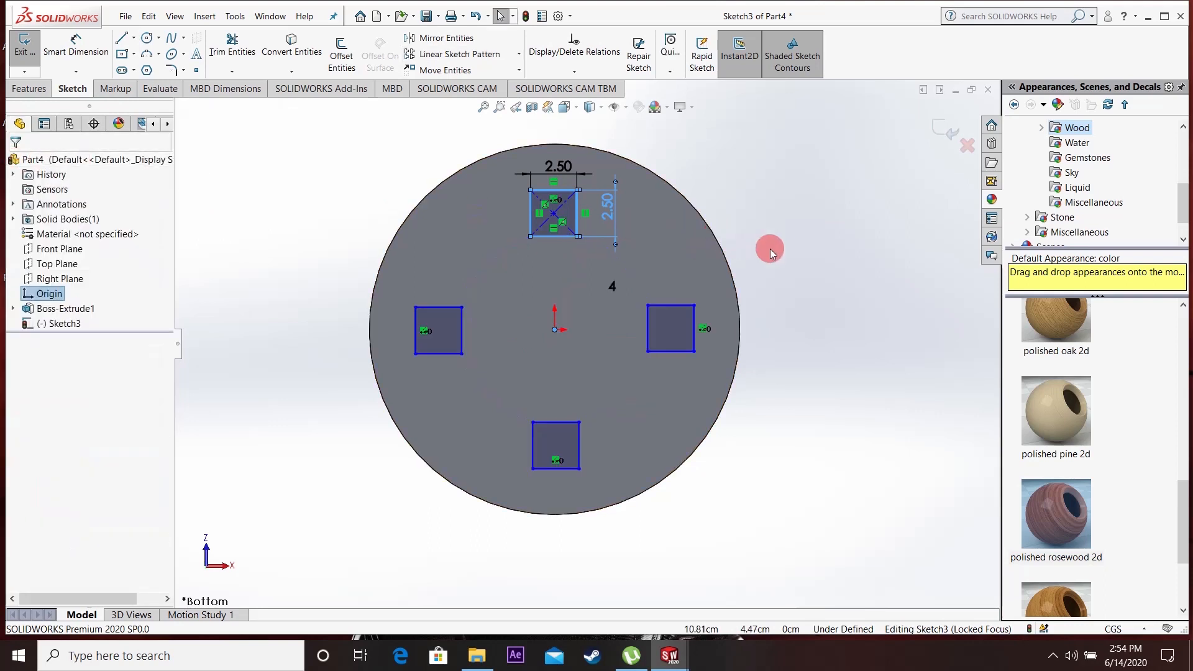
# Step: Extrude the four squares as a Blind boss with a depth of 13 cm, merged with the disc, to form the table legs
pyautogui.click(29, 87)
pyautogui.click(31, 51)
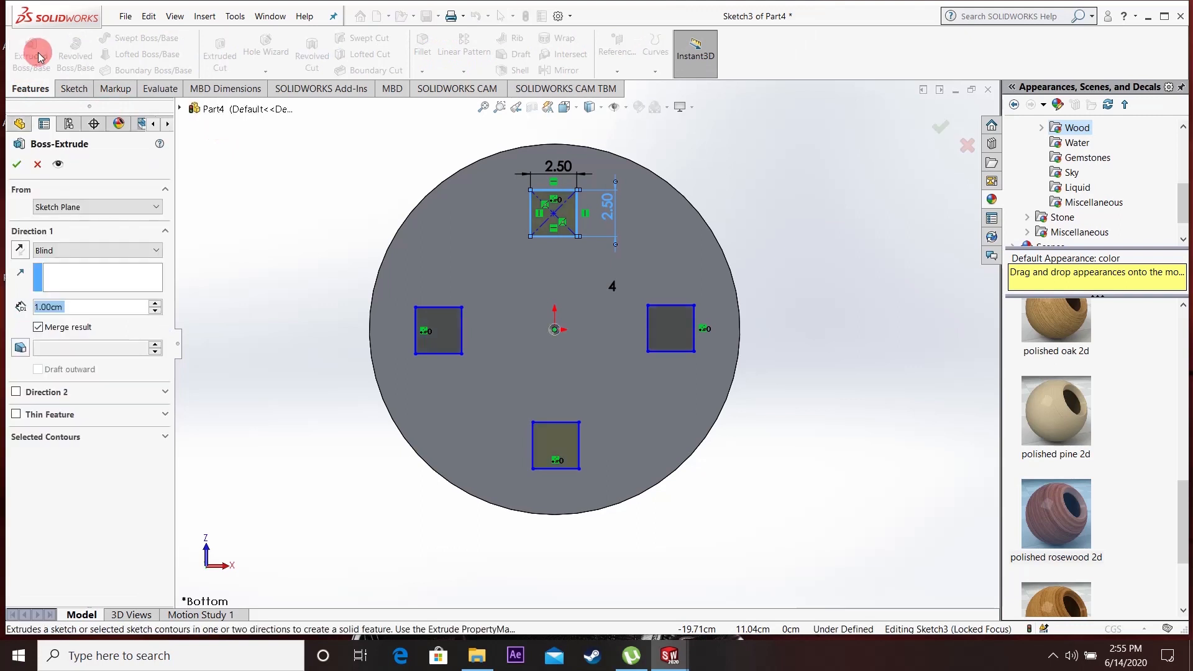
pyautogui.moveTo(386, 173); pyautogui.dragTo(68, 313, button='middle')
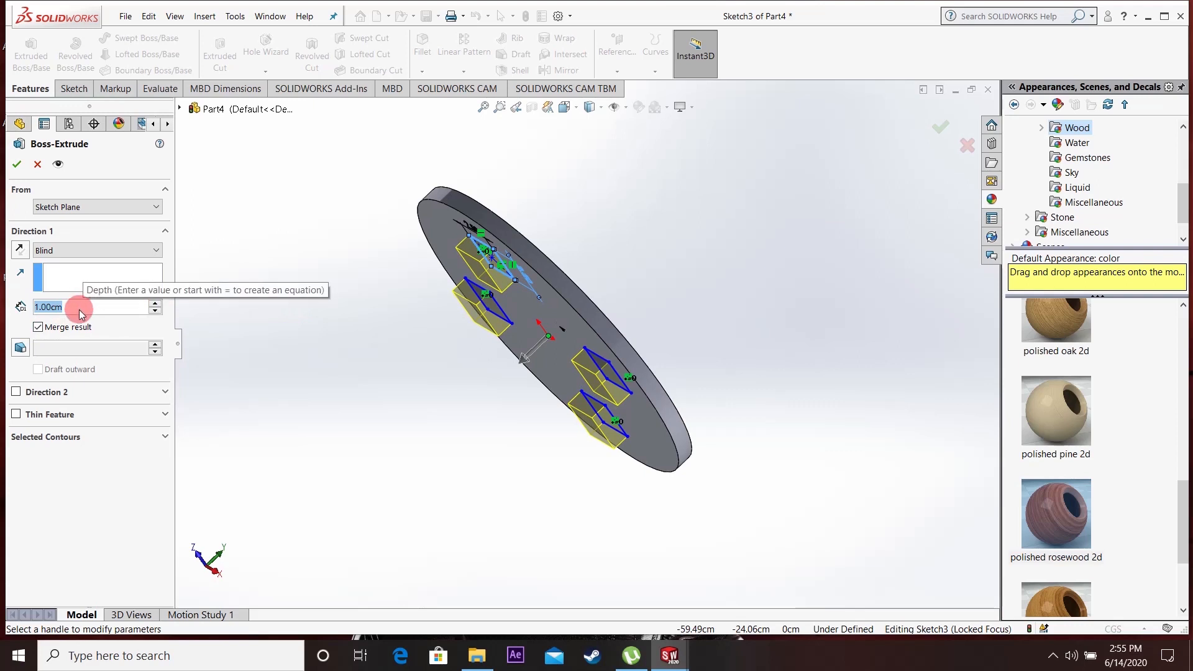
pyautogui.write('13')
pyautogui.press('Return')
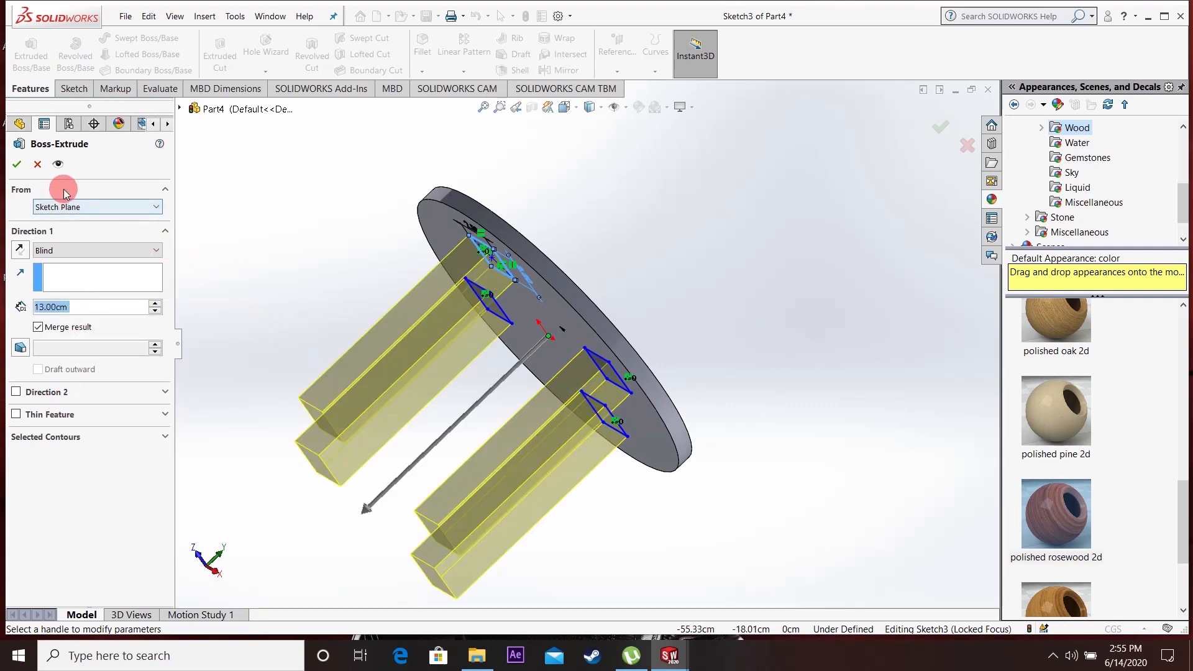
pyautogui.click(18, 164)
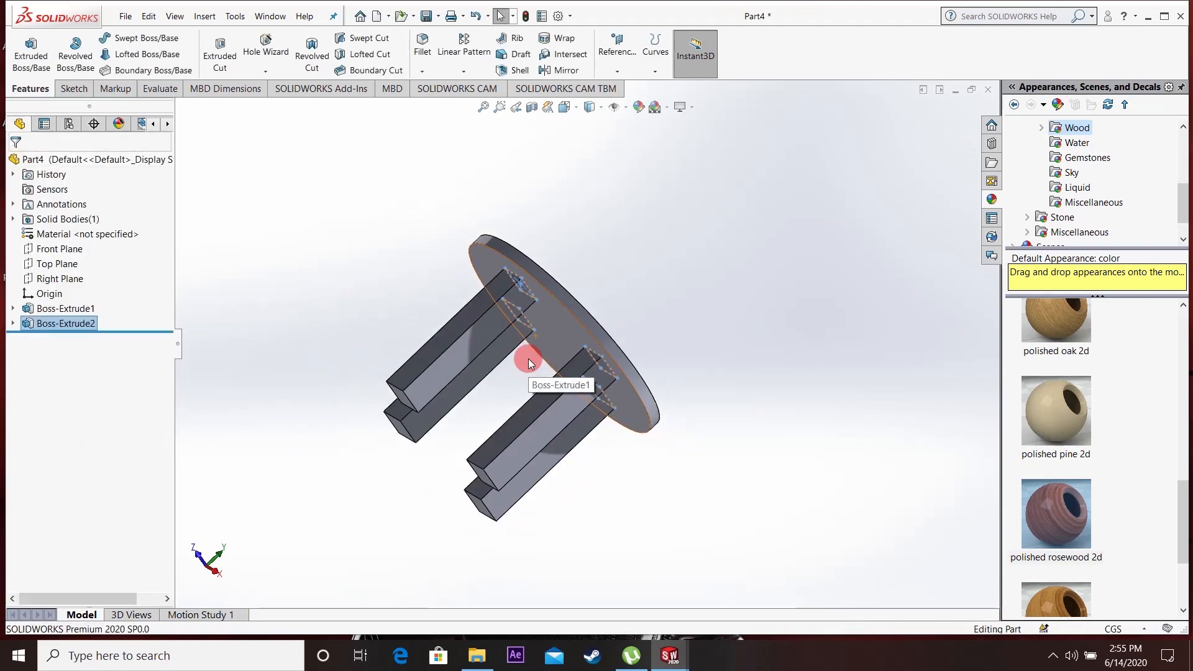
# Step: Edit the leg extrusion to add a 3 degree inward draft that tapers the legs
pyautogui.moveTo(528, 359); pyautogui.dragTo(244, 205, button='middle')
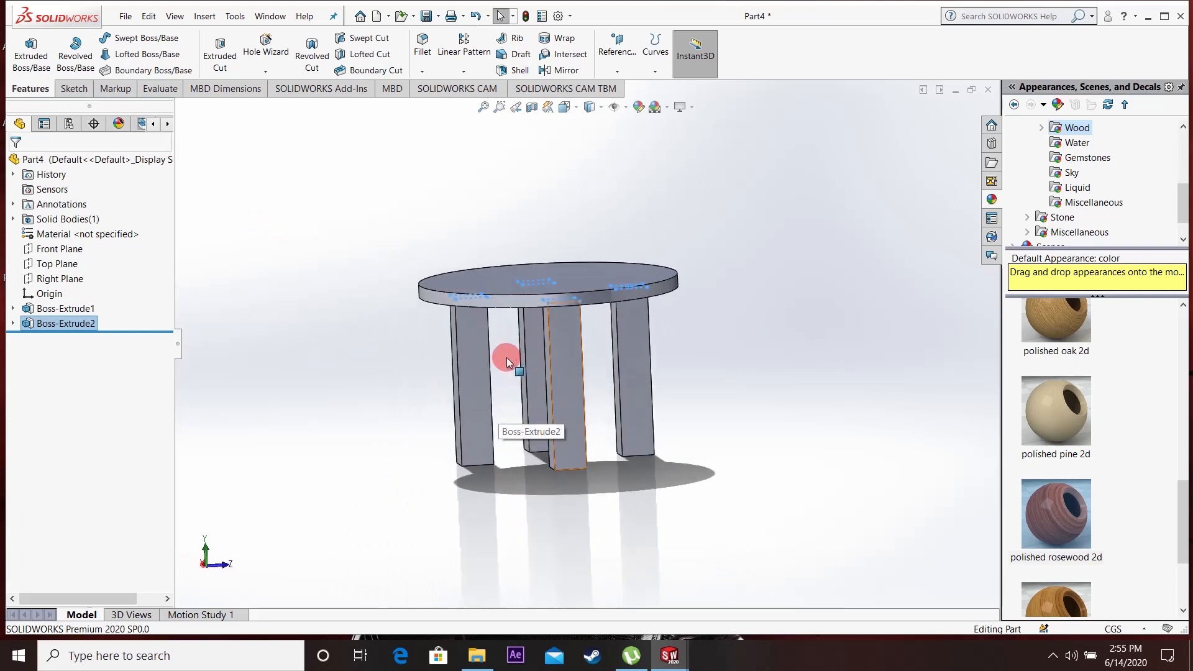
pyautogui.moveTo(506, 357); pyautogui.dragTo(535, 404, button='middle')
pyautogui.rightClick(54, 324)
pyautogui.click(64, 288)
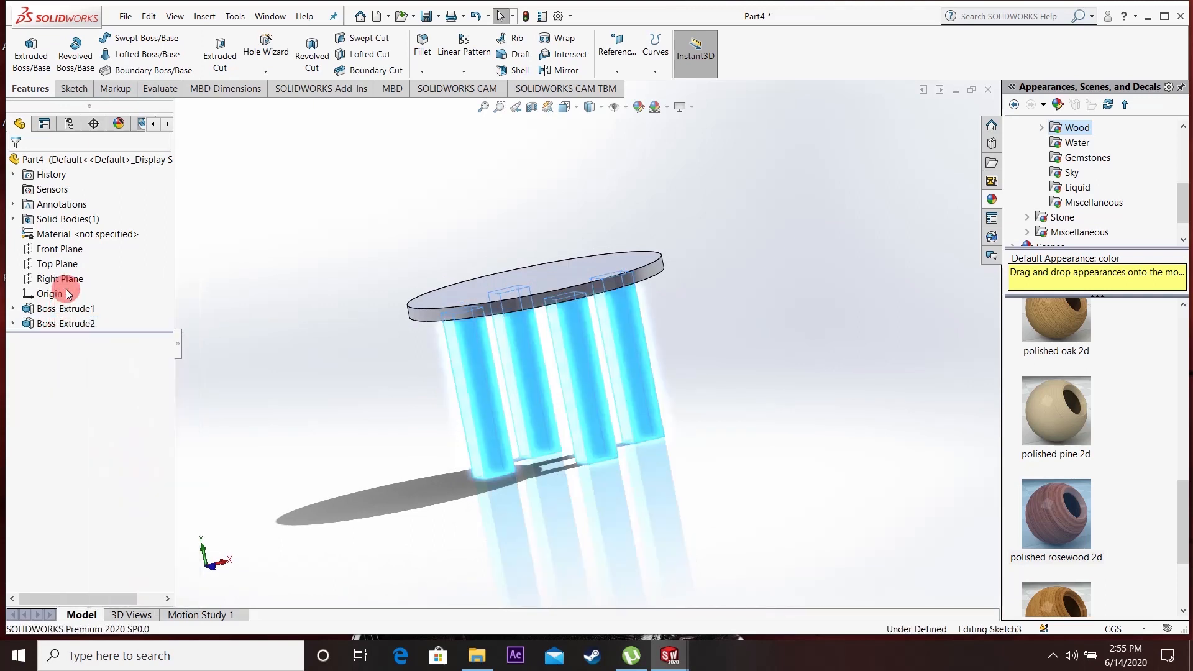
pyautogui.click(19, 348)
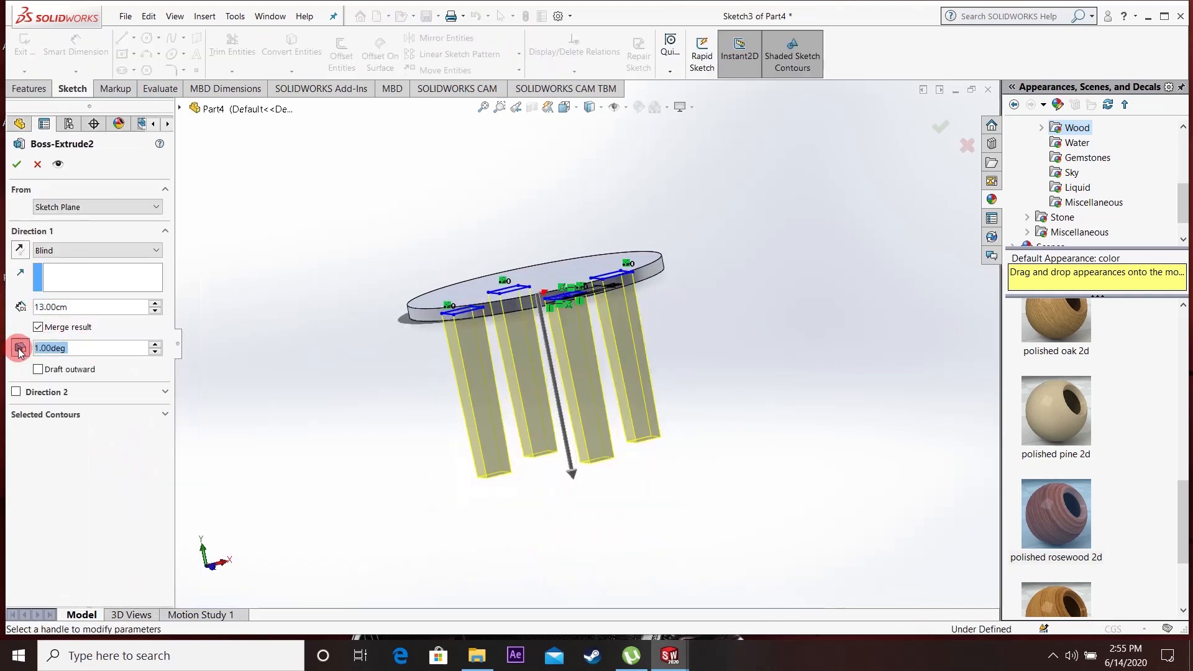
pyautogui.click(135, 344)
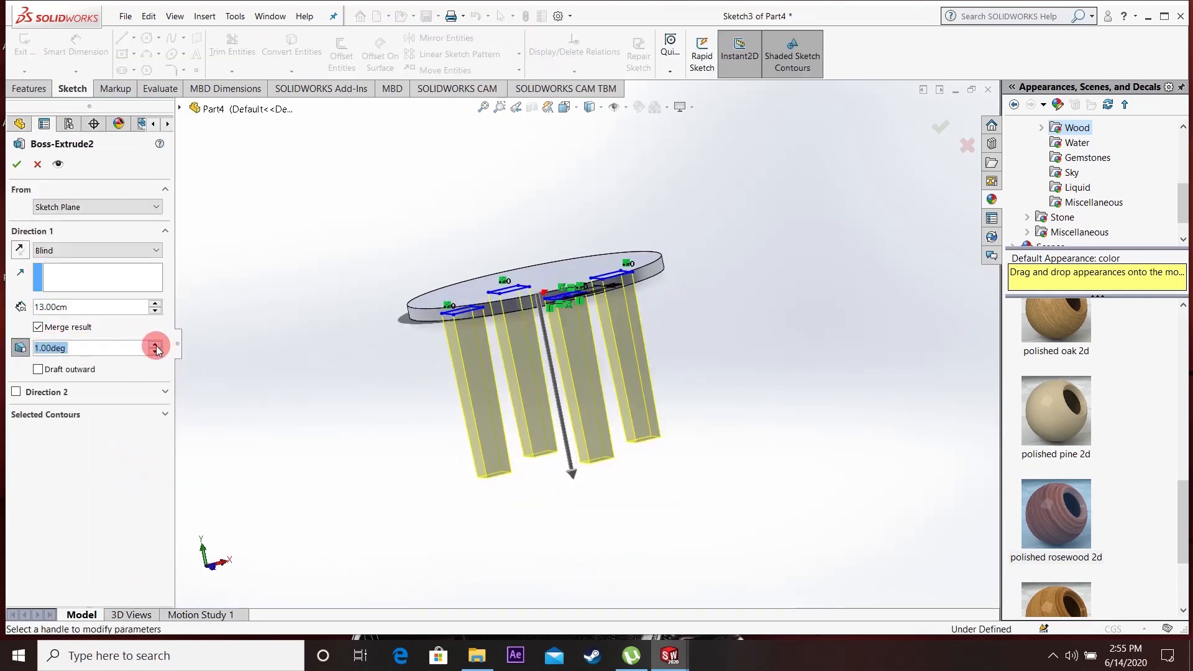
pyautogui.click(155, 346)
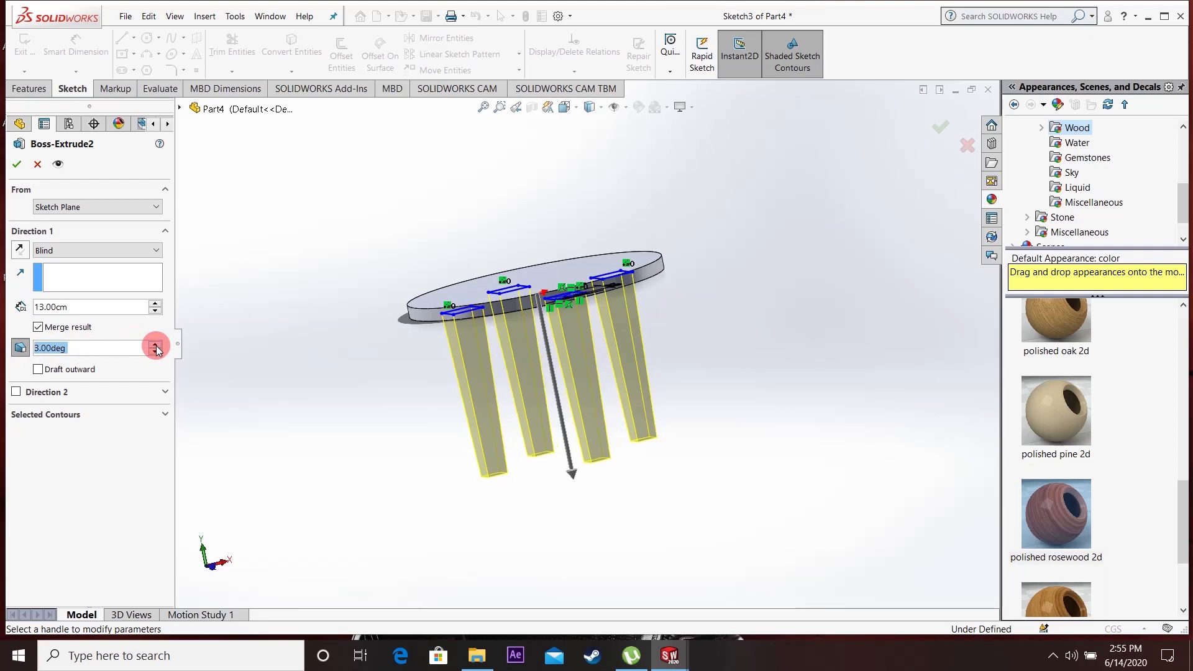
pyautogui.click(21, 169)
pyautogui.moveTo(316, 253); pyautogui.dragTo(330, 296, button='middle')
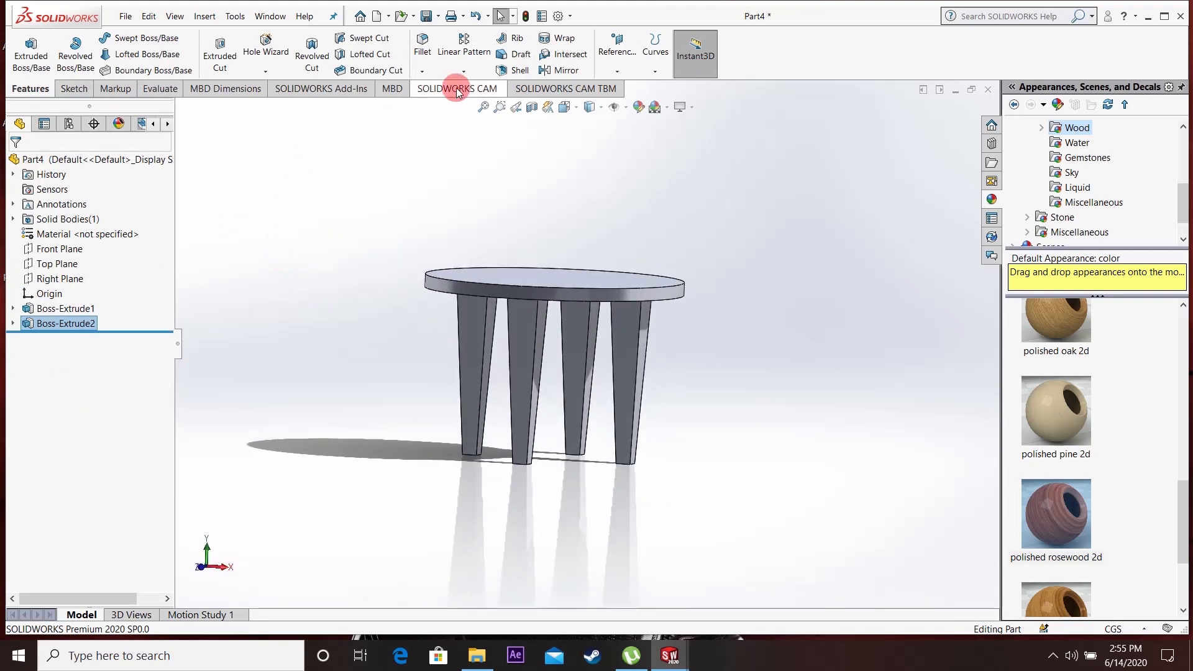
# Step: Fillet the upper circular edge of the tabletop with a symmetric 0.5 cm radius
pyautogui.click(424, 72)
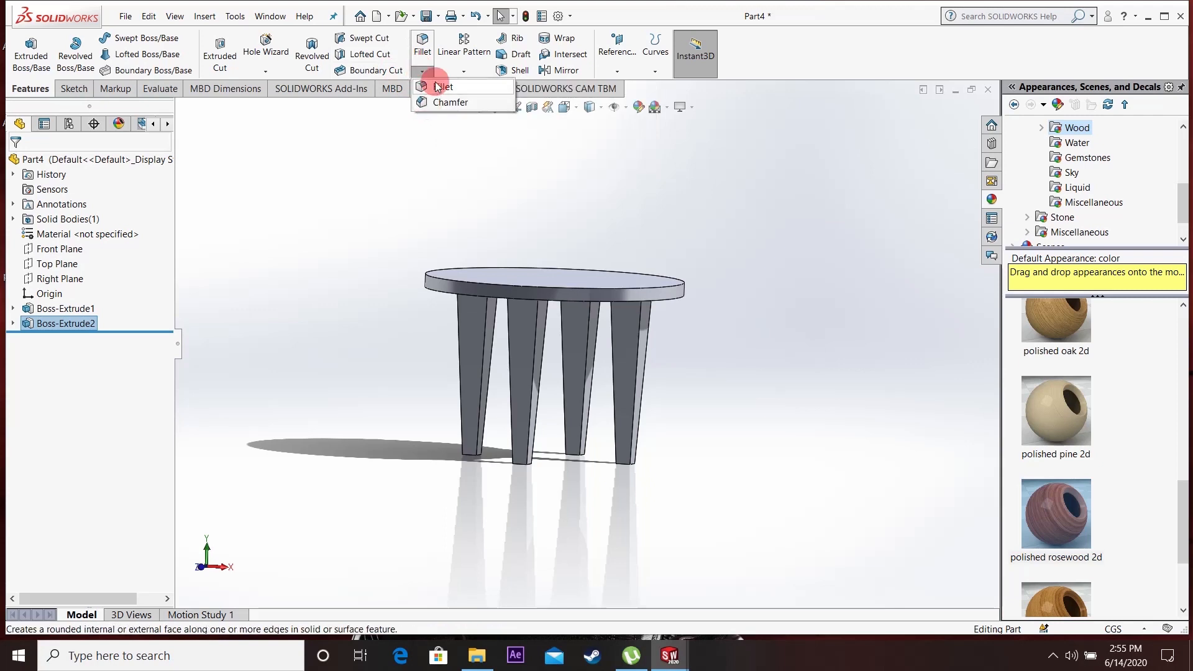
pyautogui.click(438, 86)
pyautogui.scroll(-3, 478, 248)
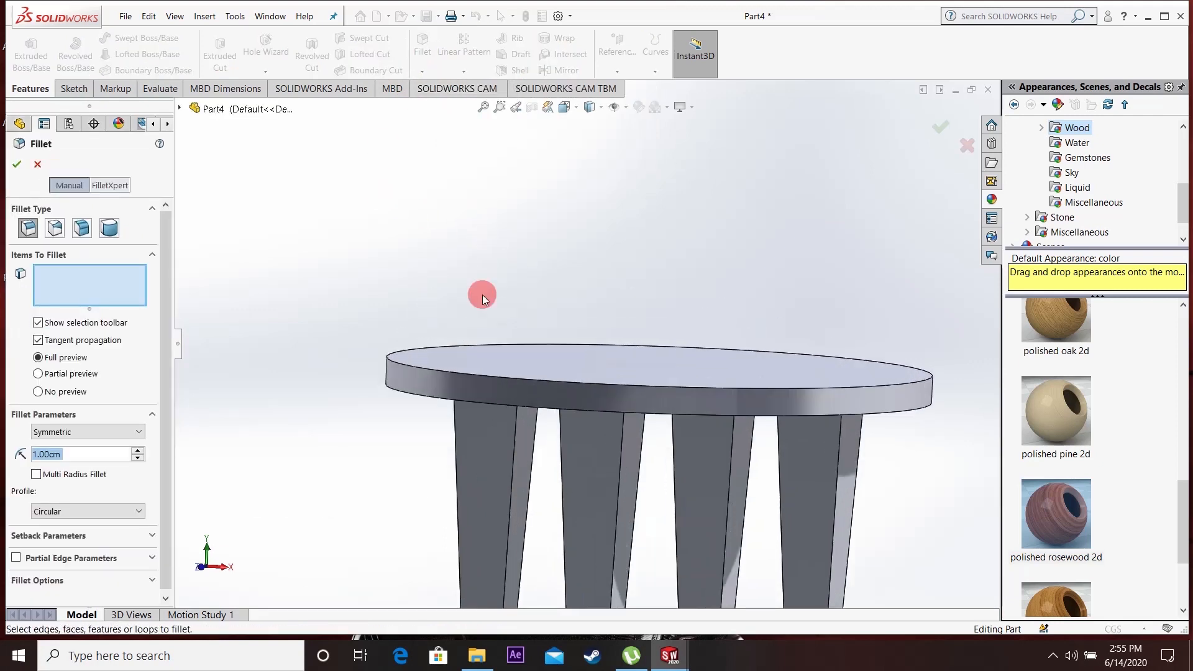
pyautogui.click(395, 361)
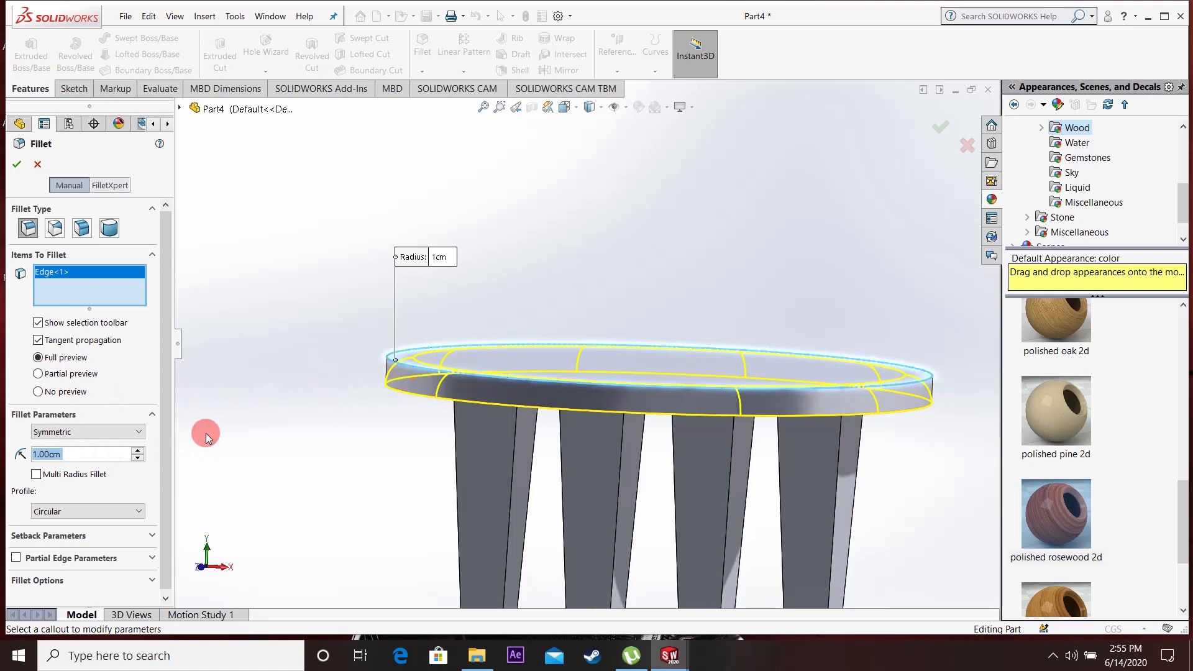
pyautogui.moveTo(71, 457); pyautogui.dragTo(188, 453)
pyautogui.write('.')
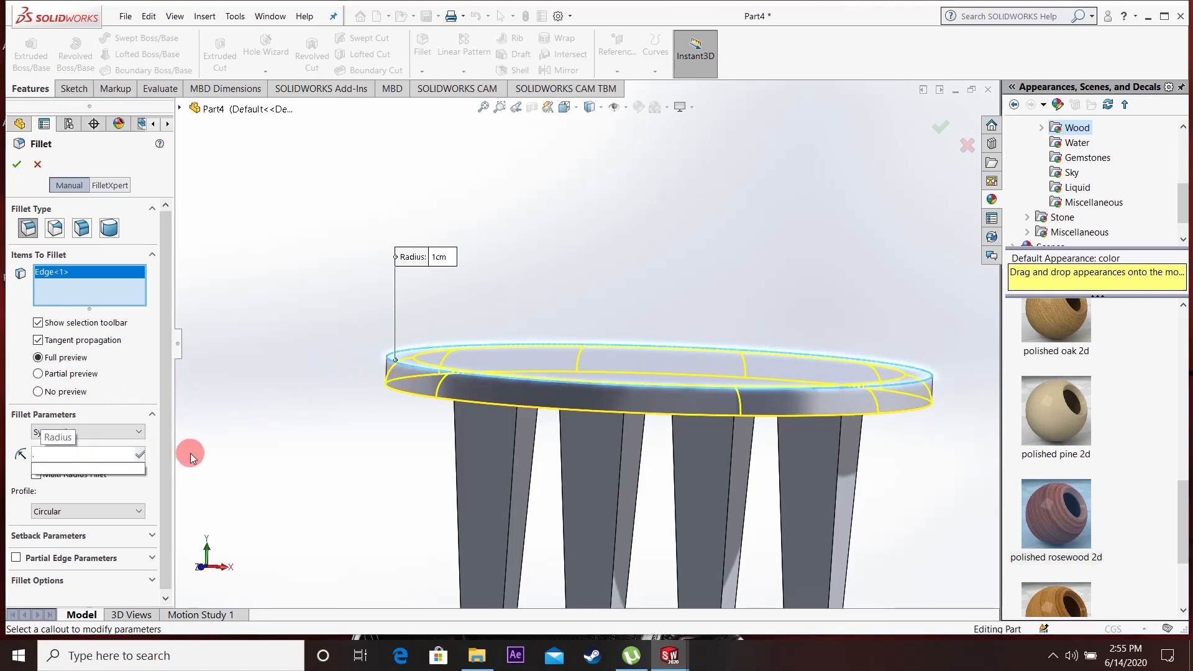
pyautogui.write('5')
pyautogui.press('Return')
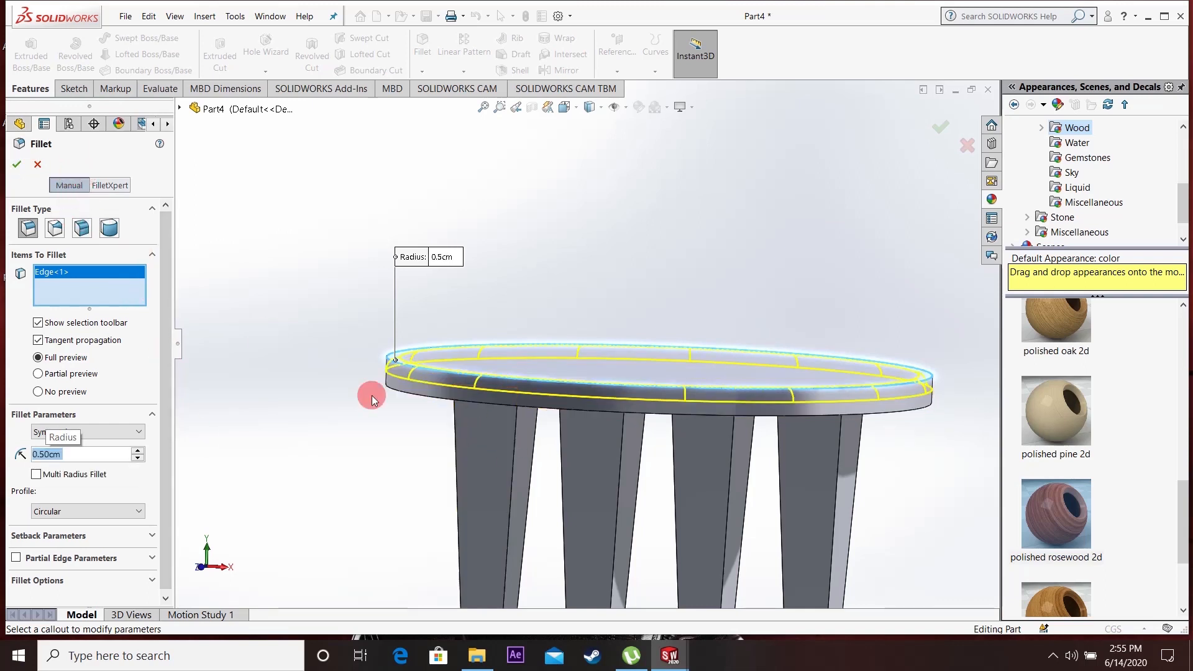
pyautogui.click(17, 166)
# Step: Chamfer the tabletop's lower outer edge by 0.5 cm at 45 degrees
pyautogui.moveTo(464, 352); pyautogui.dragTo(479, 325, button='middle')
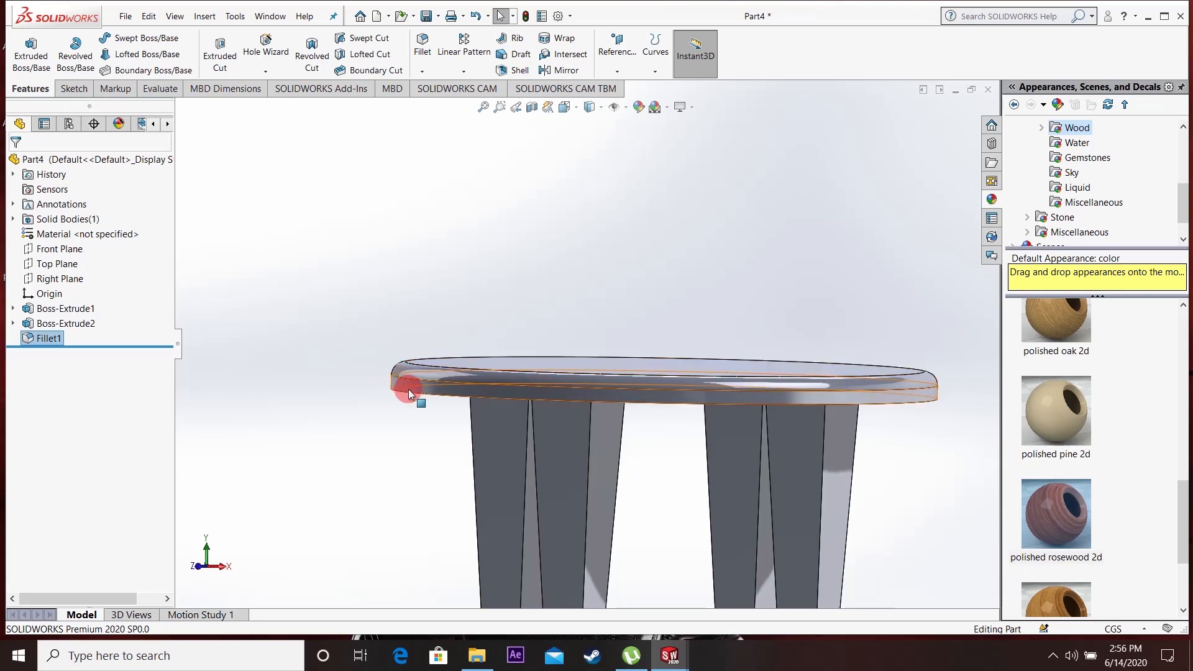
pyautogui.click(425, 71)
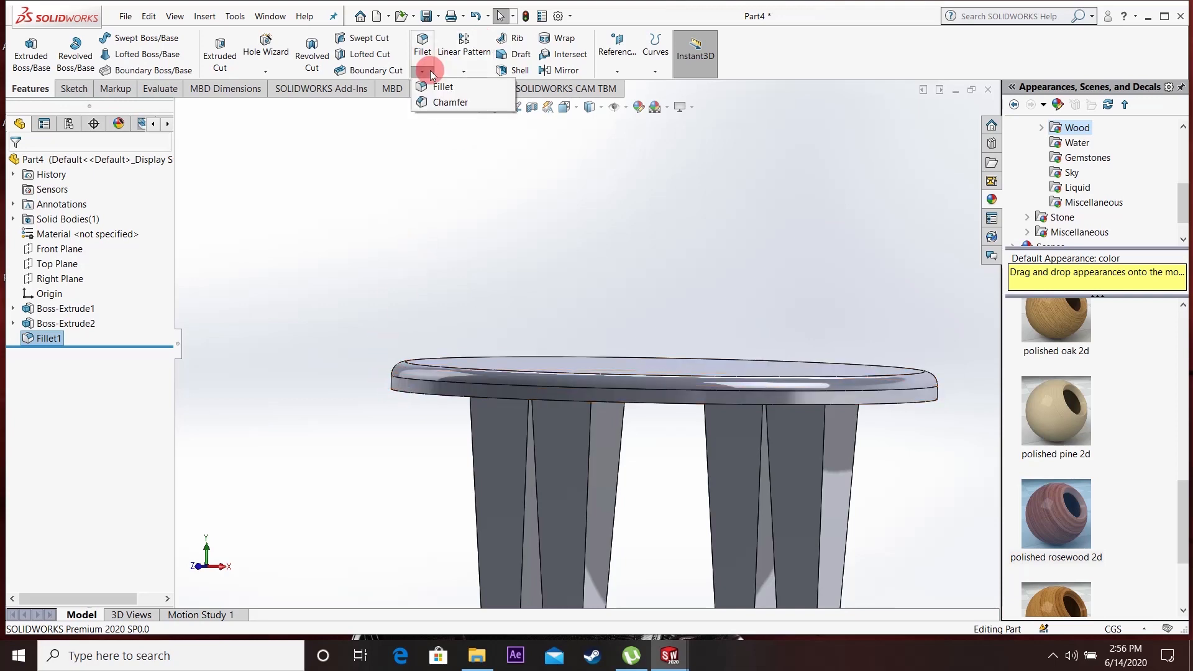
pyautogui.click(450, 102)
pyautogui.scroll(-4, 394, 373)
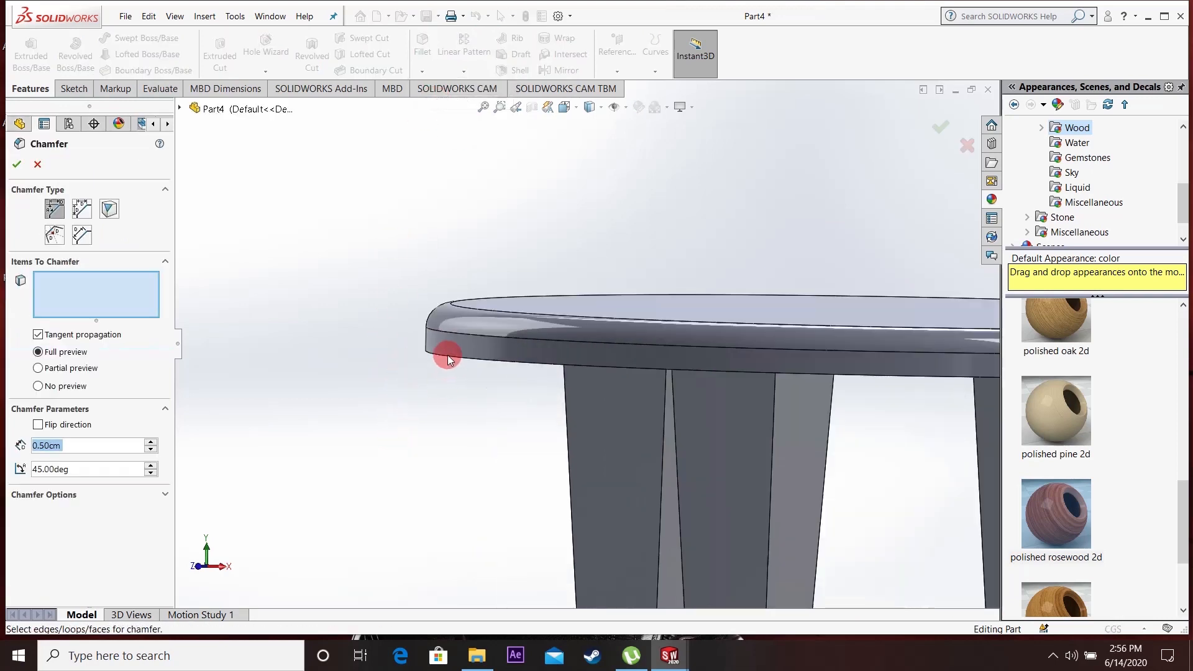
pyautogui.click(449, 358)
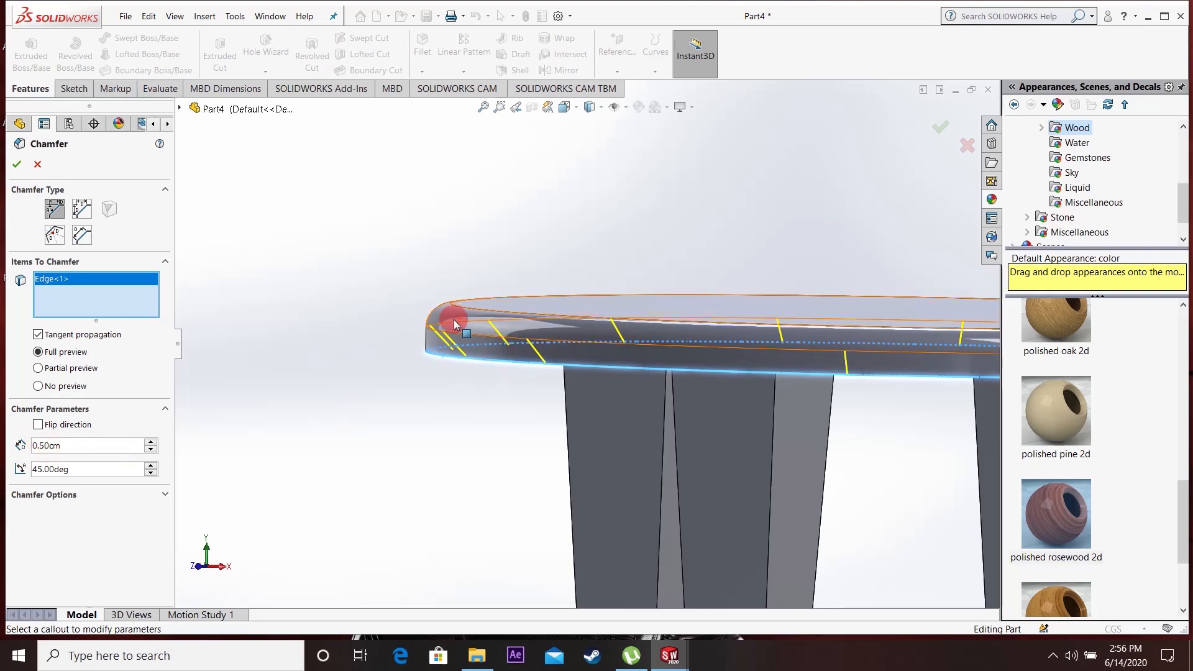
pyautogui.click(16, 163)
# Step: Begin a second fillet with a 0.5 cm radius and select the tabletop's underside face, including where the legs join
pyautogui.scroll(3, 526, 431)
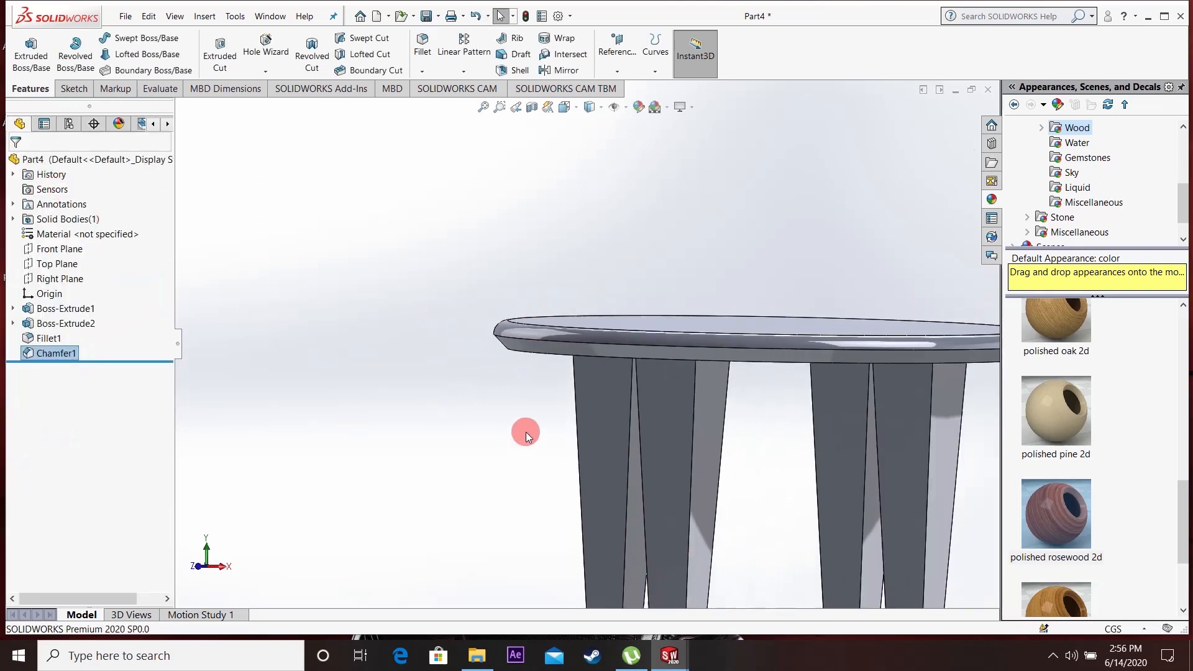
pyautogui.moveTo(527, 356); pyautogui.dragTo(551, 360, button='middle')
pyautogui.scroll(3, 551, 360)
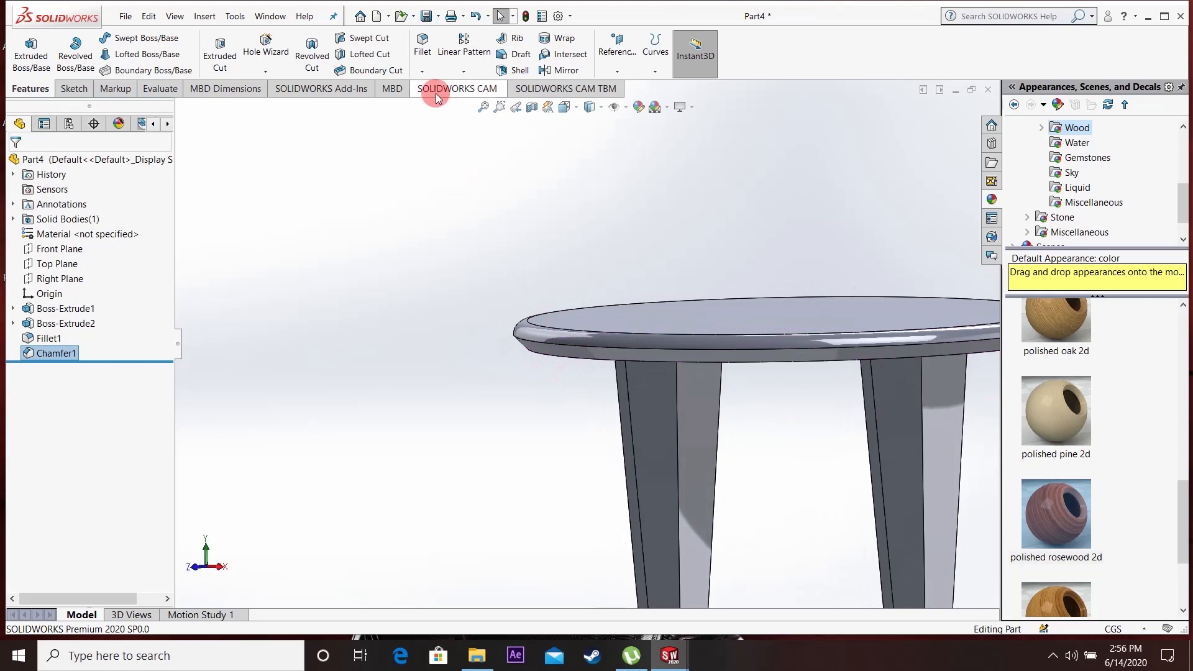
pyautogui.moveTo(786, 463); pyautogui.dragTo(586, 298, button='middle')
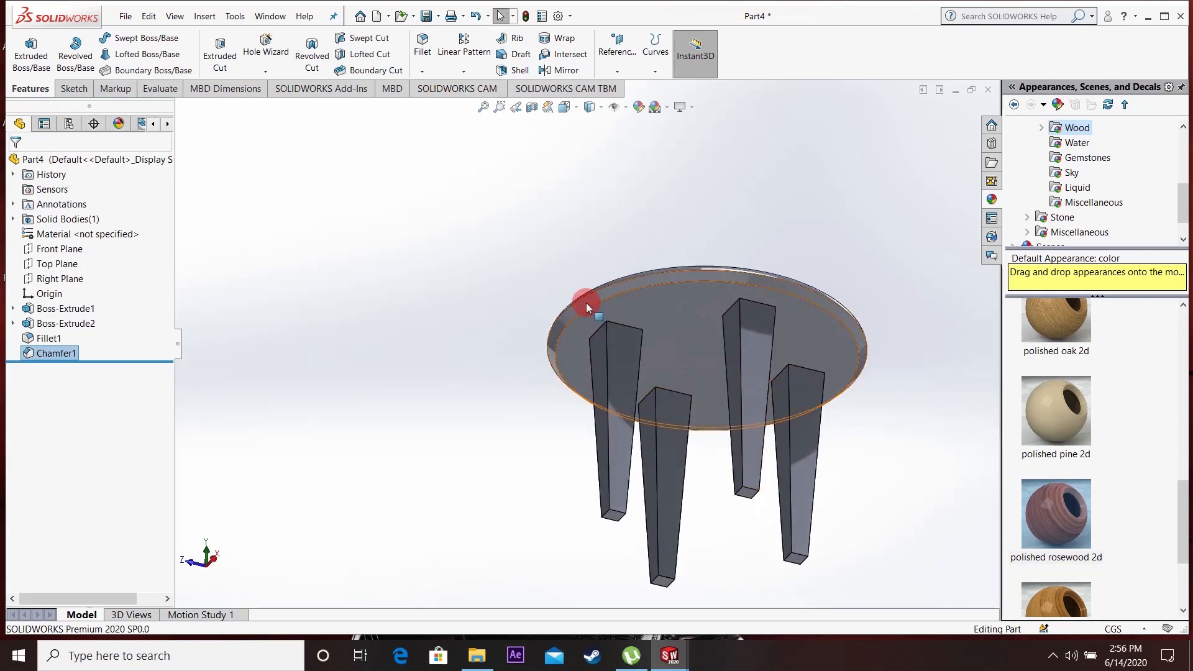
pyautogui.scroll(-2, 629, 329)
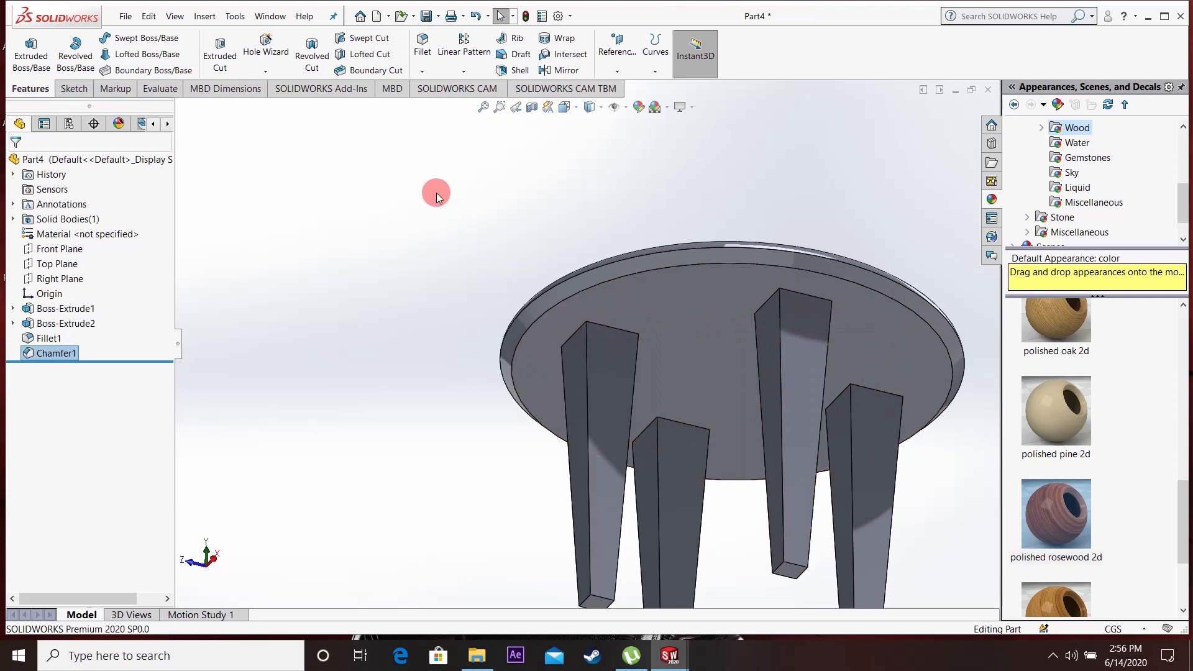
pyautogui.click(424, 71)
pyautogui.click(435, 87)
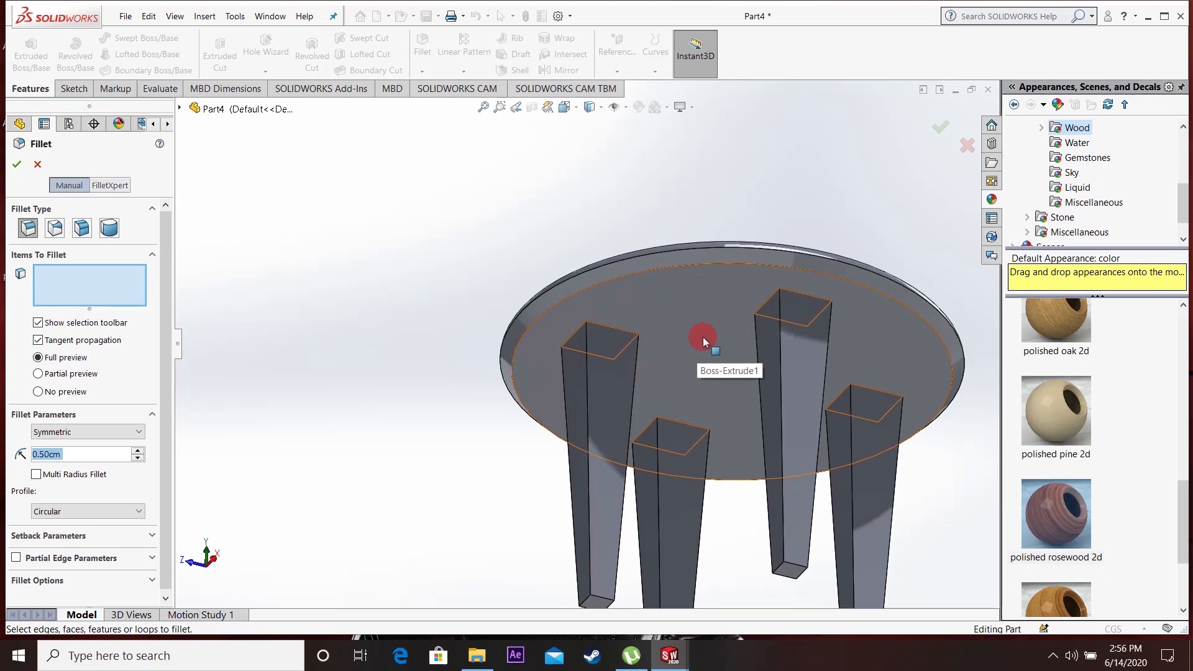
pyautogui.click(693, 322)
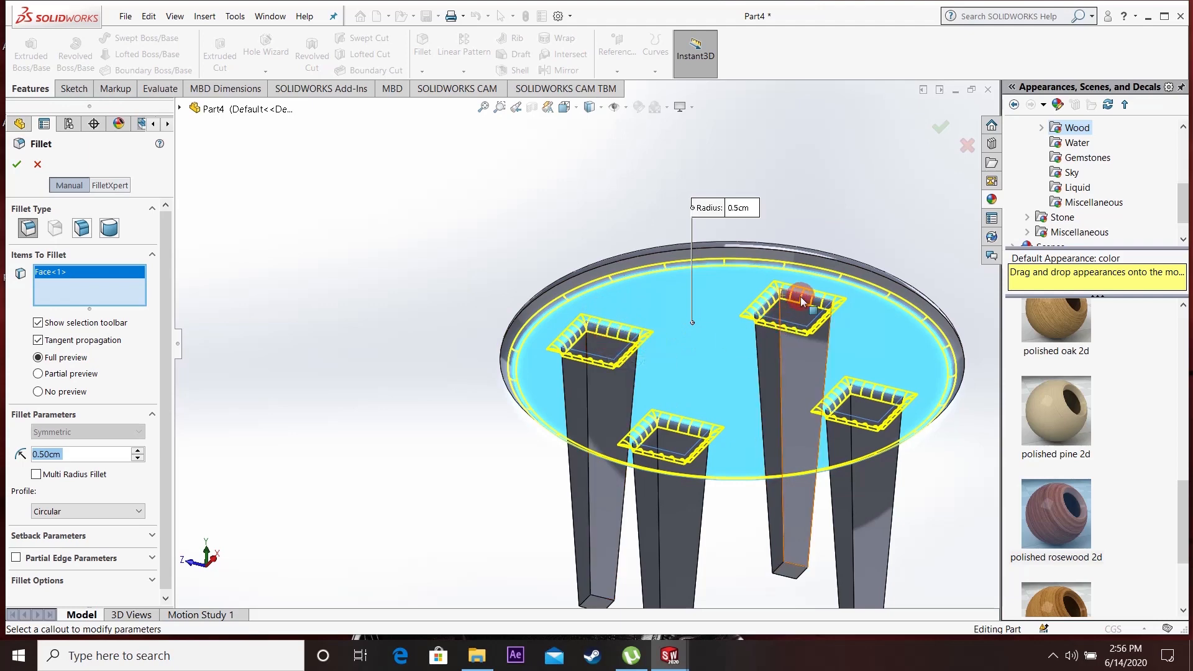
# Step: Add only the bottom faces of all four legs to the 0.5 cm fillet selection and apply the fillet
pyautogui.scroll(3, 654, 495)
pyautogui.scroll(-3, 654, 497)
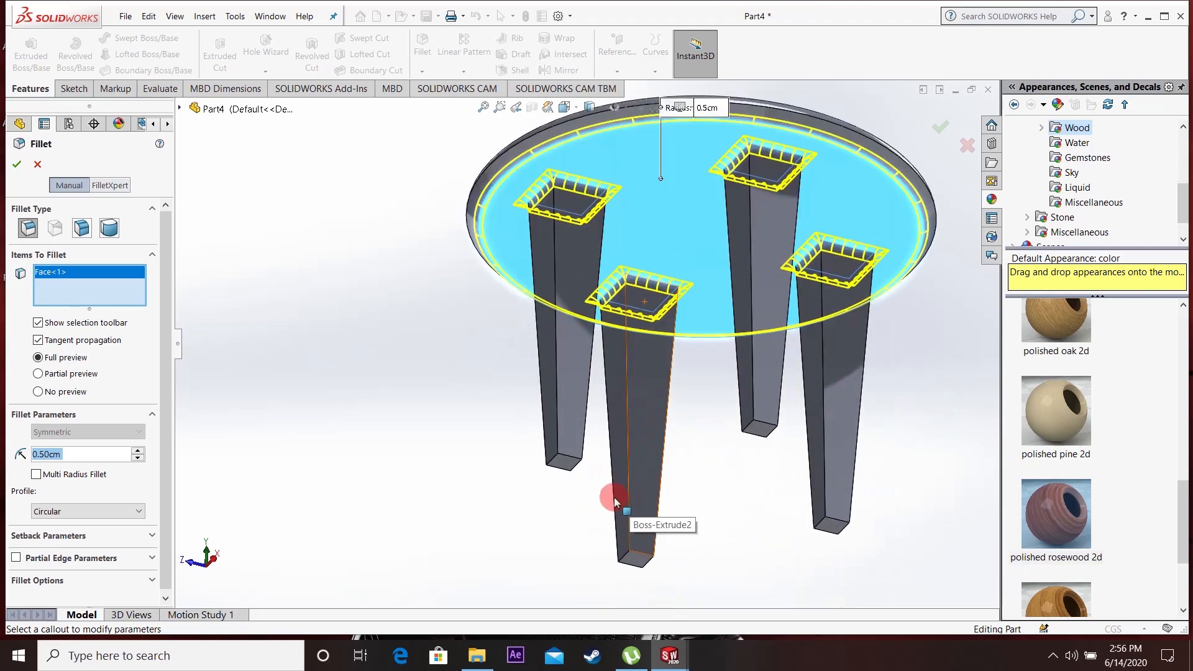
pyautogui.click(562, 468)
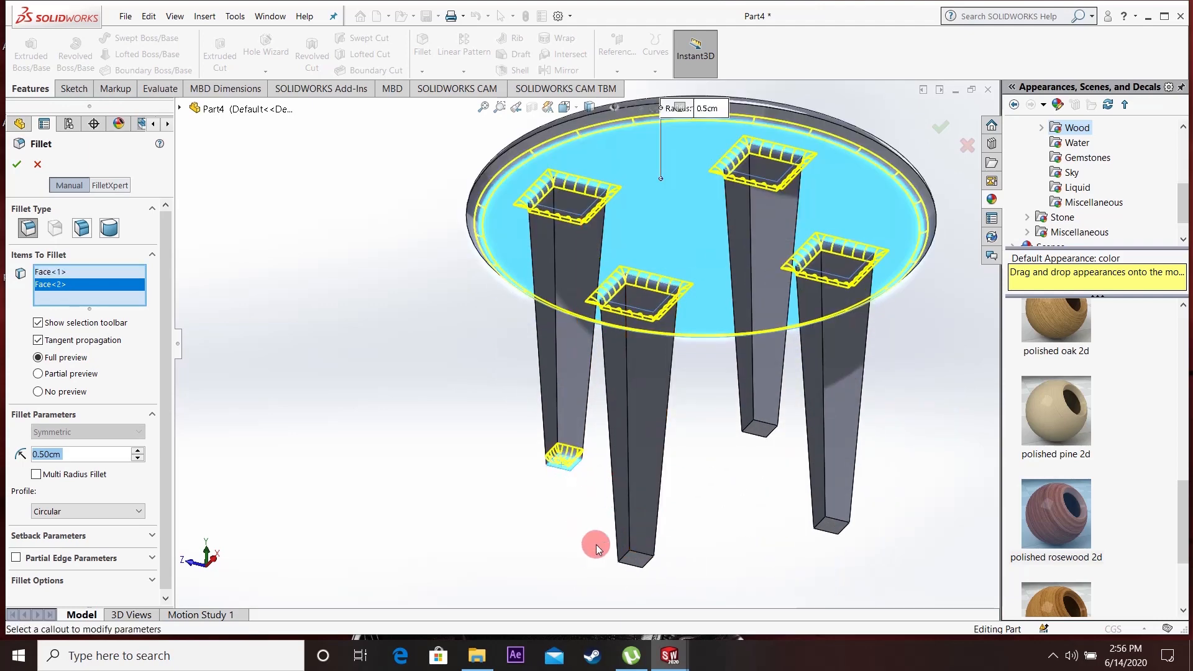
pyautogui.click(642, 565)
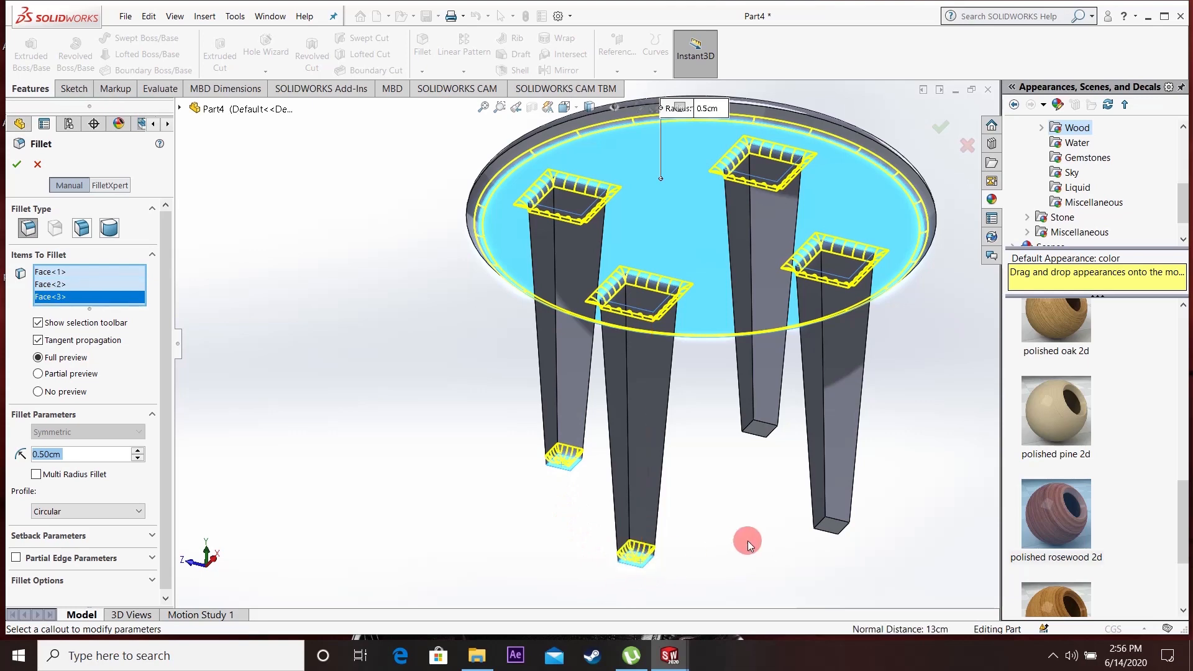
pyautogui.click(826, 534)
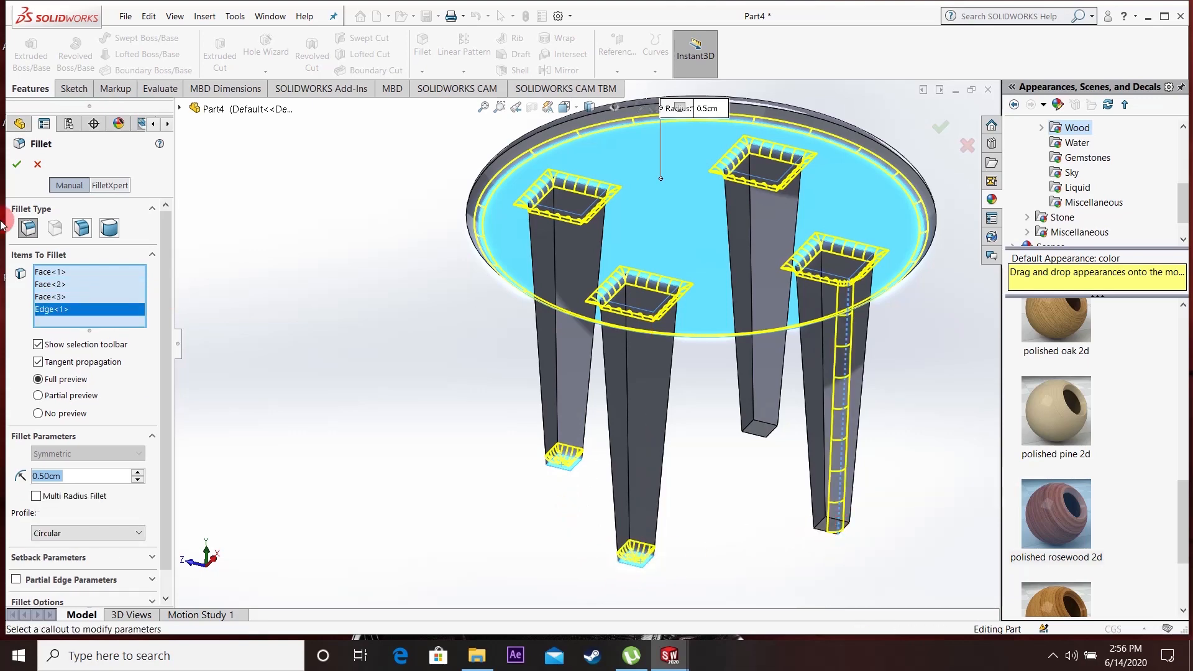
pyautogui.rightClick(97, 310)
pyautogui.click(138, 339)
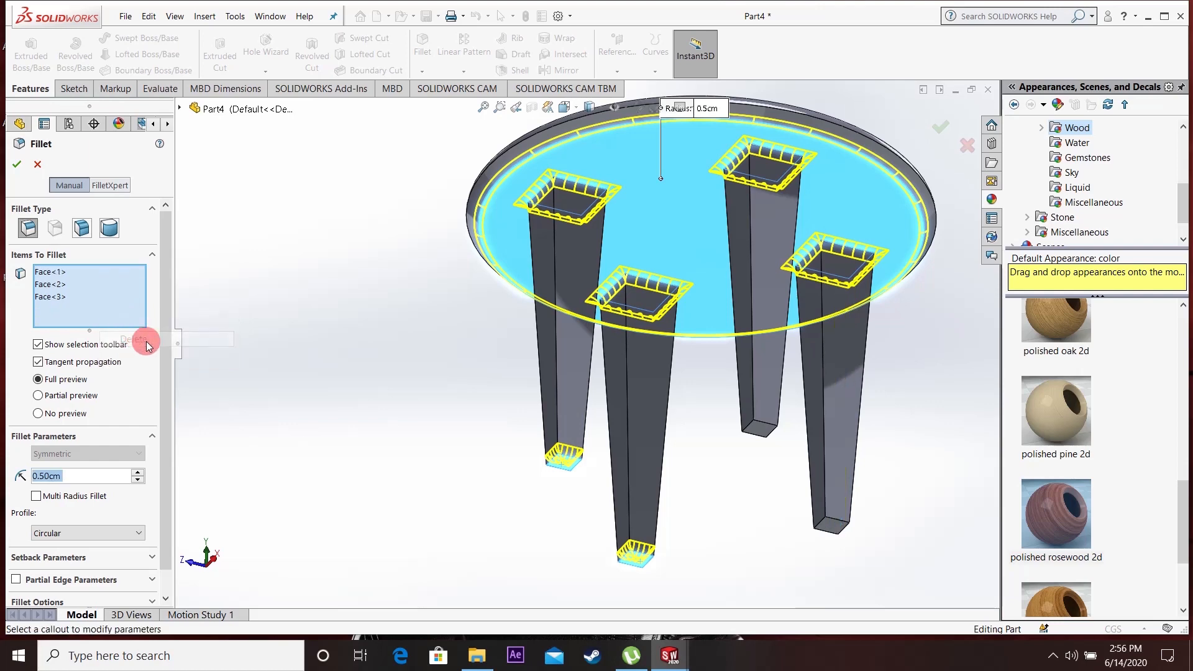
pyautogui.click(827, 529)
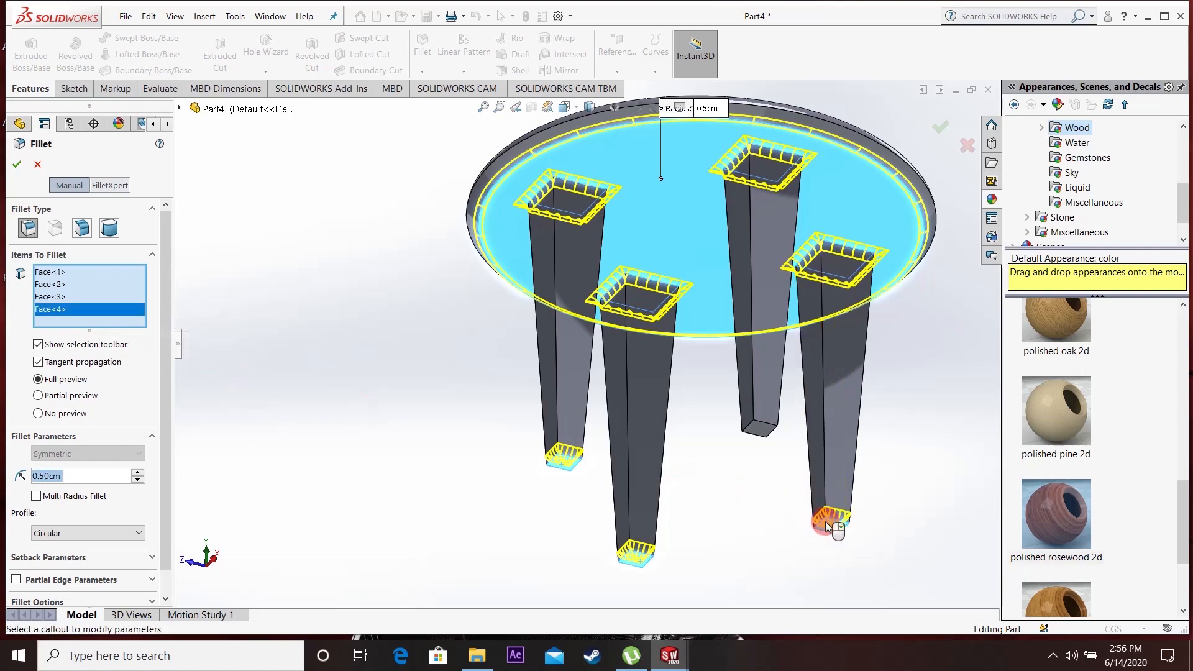
pyautogui.click(763, 434)
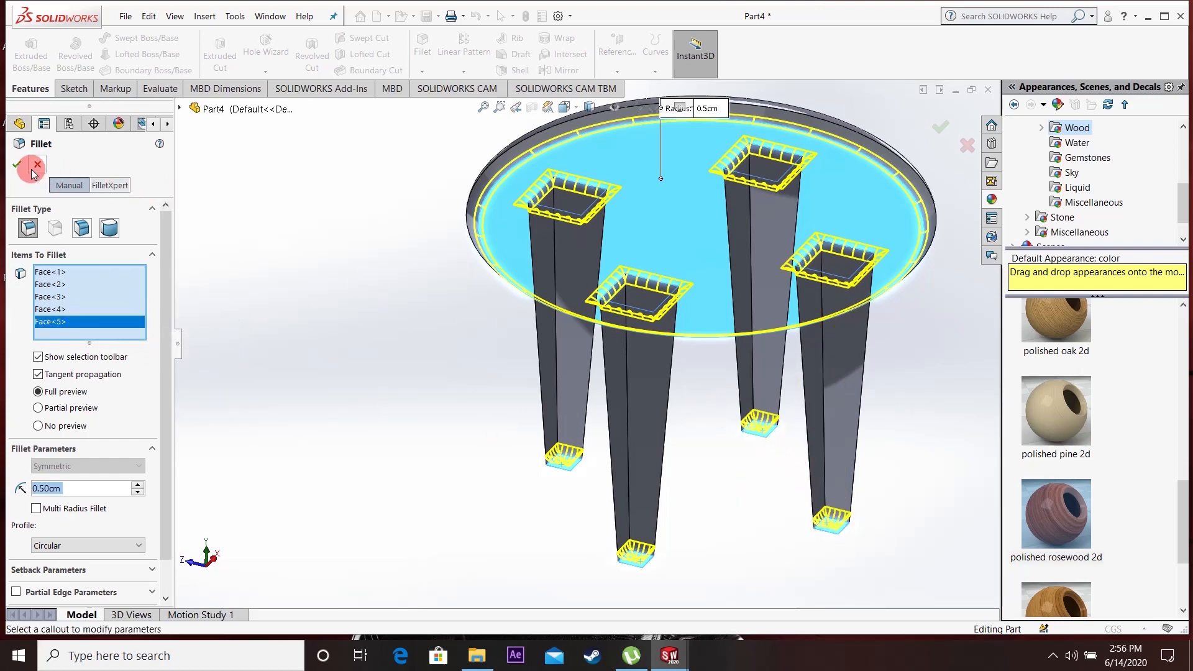
pyautogui.click(13, 165)
# Step: Show the Organic > Wood collection in the appearance library
pyautogui.moveTo(435, 404); pyautogui.dragTo(692, 311, button='middle')
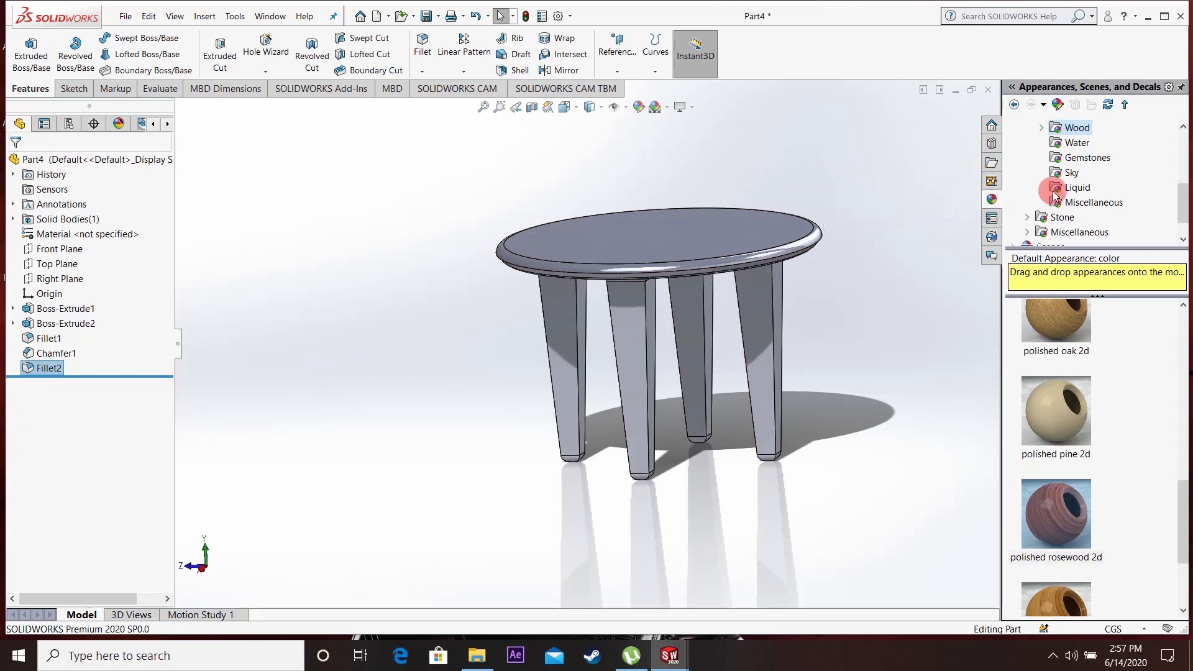
pyautogui.scroll(3, 1058, 186)
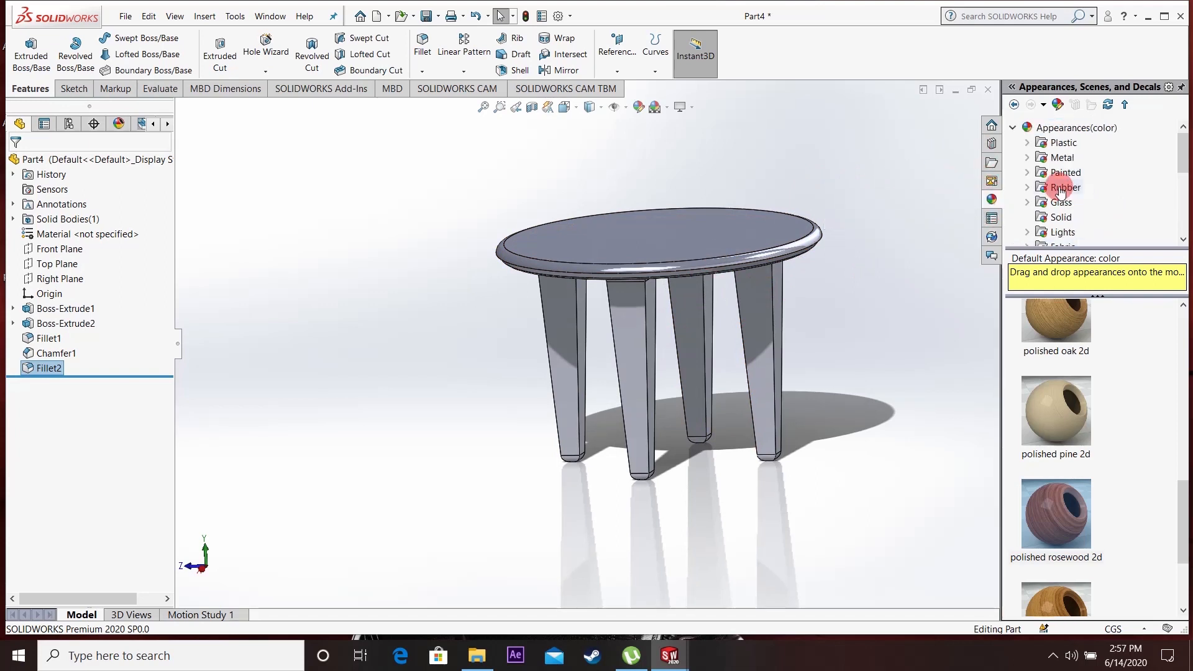
pyautogui.click(1014, 127)
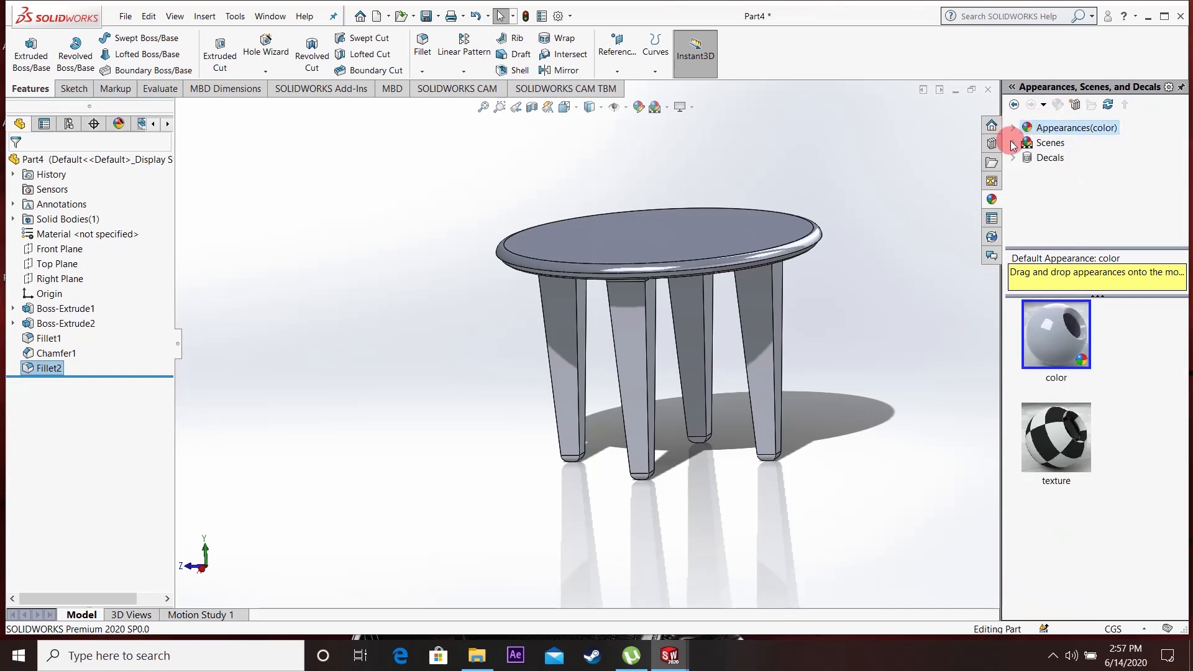
pyautogui.click(1013, 132)
pyautogui.scroll(-2, 1026, 150)
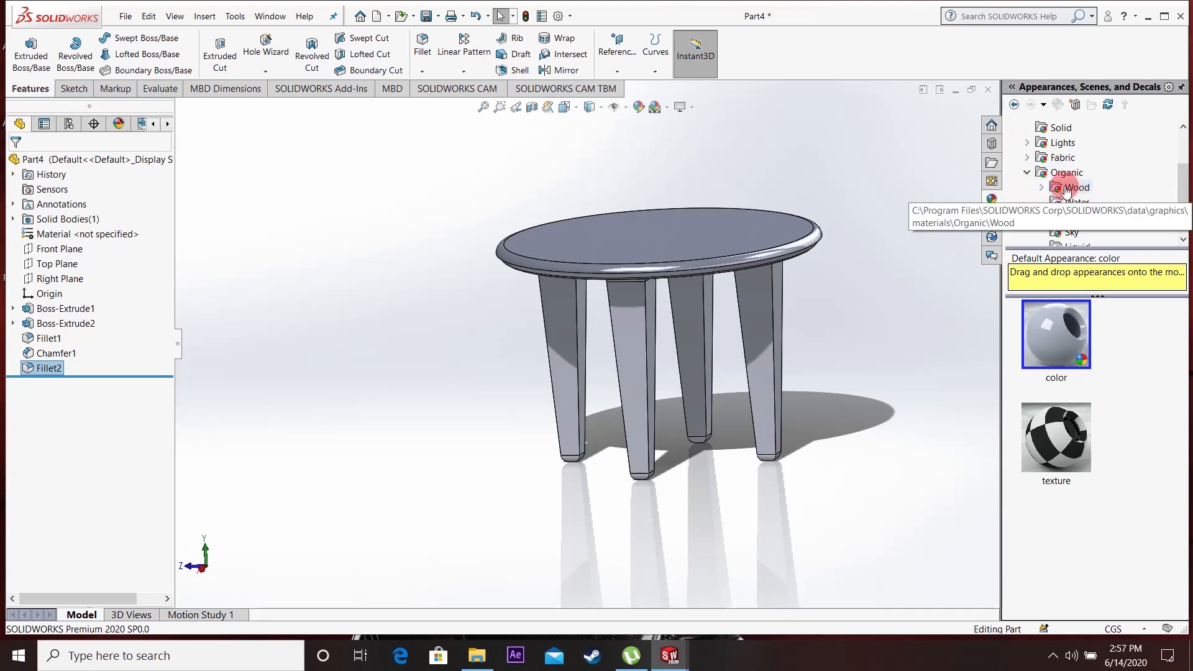
pyautogui.click(1044, 187)
pyautogui.click(1056, 128)
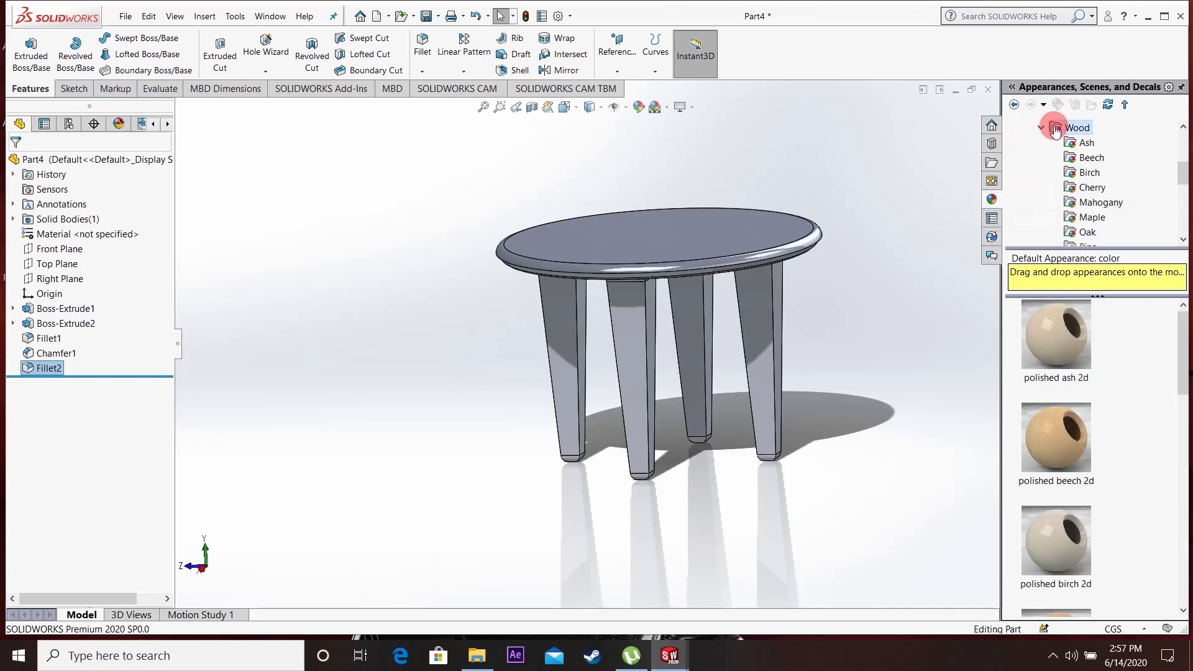
# Step: Apply the polished rosewood 2d appearance to the whole table
pyautogui.scroll(-5, 1059, 404)
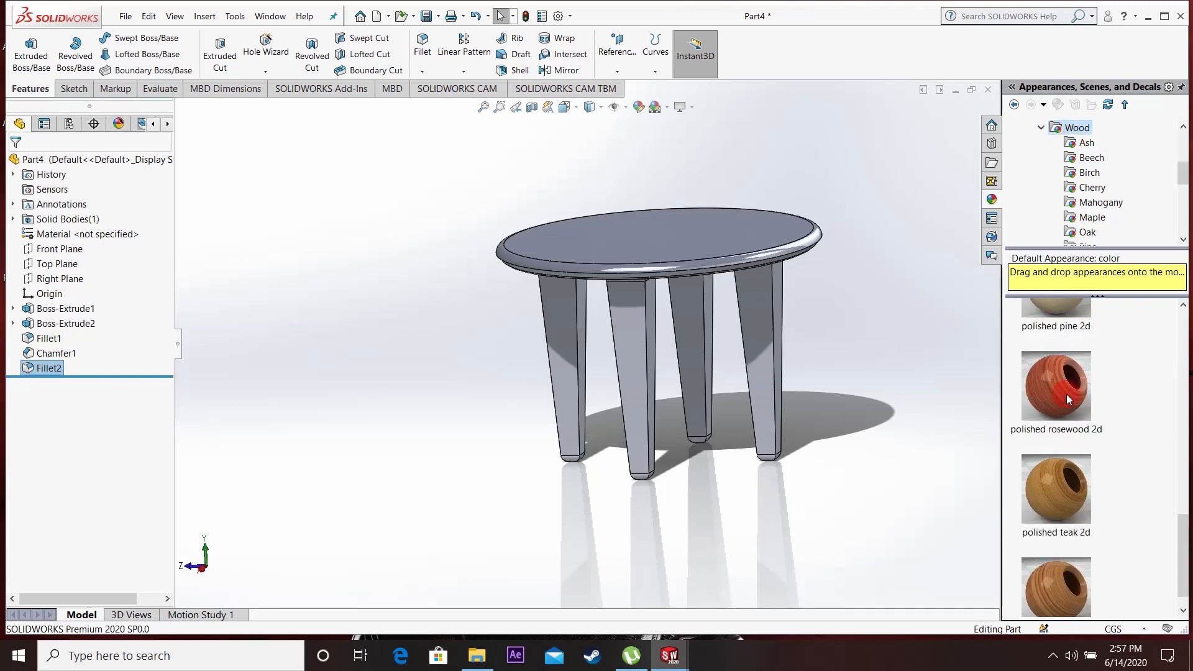
pyautogui.scroll(3, 1053, 404)
pyautogui.scroll(-2, 1054, 396)
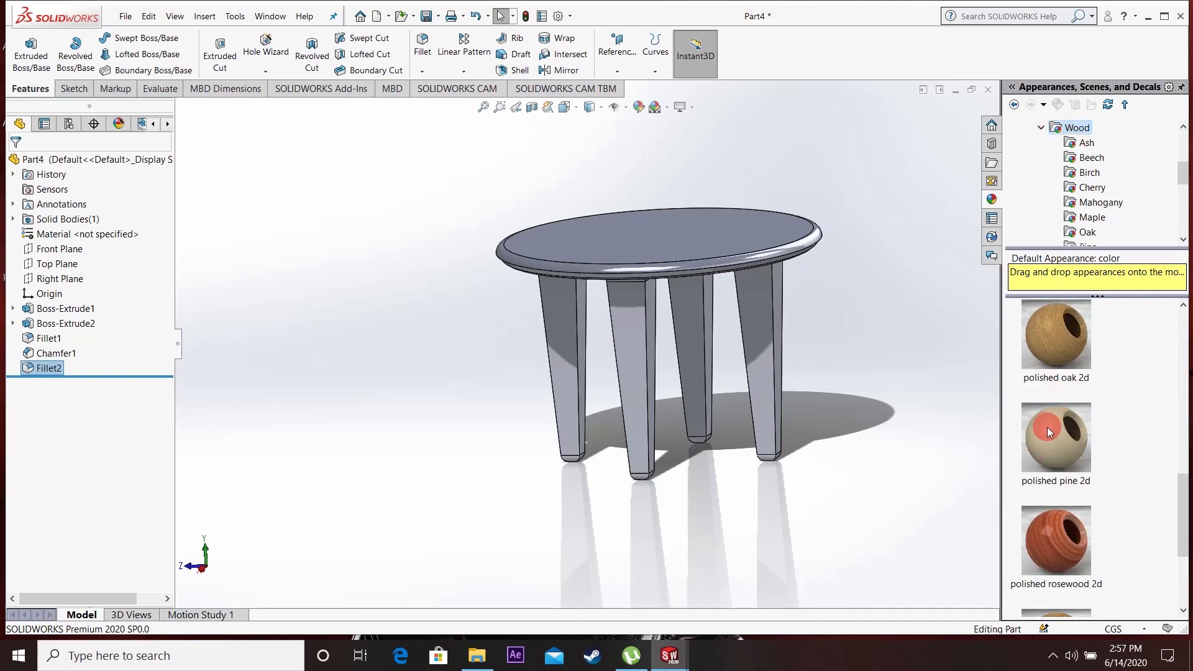
pyautogui.scroll(-1, 1052, 484)
pyautogui.click(1049, 375)
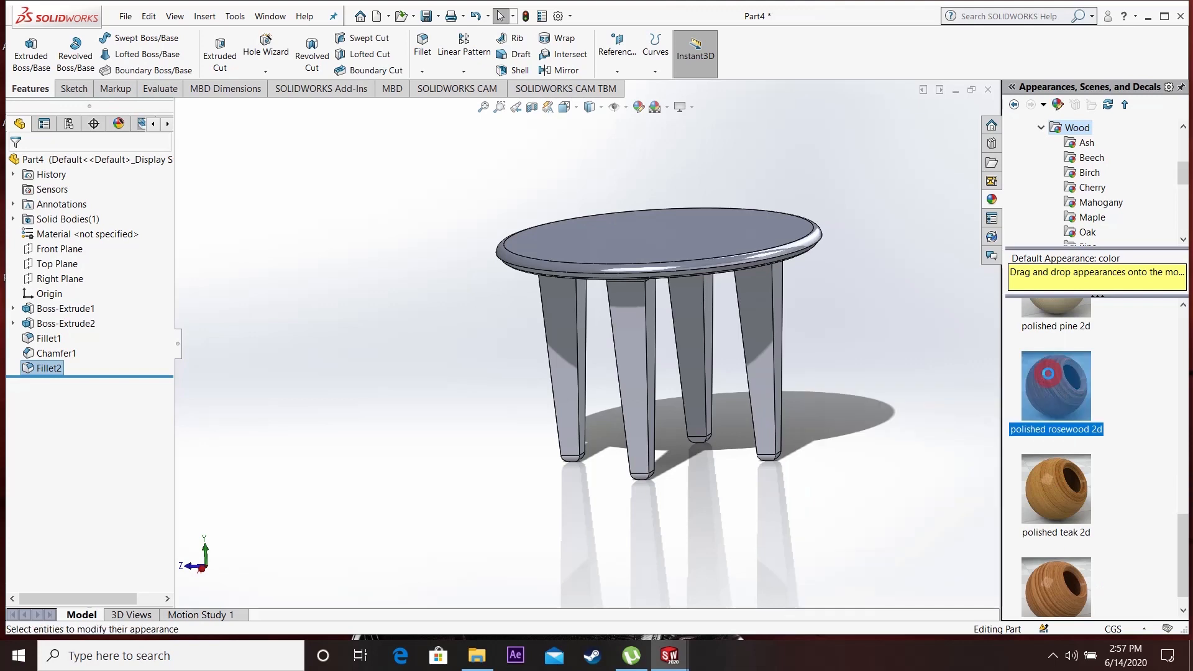
pyautogui.moveTo(1042, 378); pyautogui.dragTo(762, 306)
# Step: Change the view's display style to Shaded without edge lines to present the finished table
pyautogui.moveTo(827, 289); pyautogui.dragTo(795, 240, button='middle')
pyautogui.scroll(-3, 796, 241)
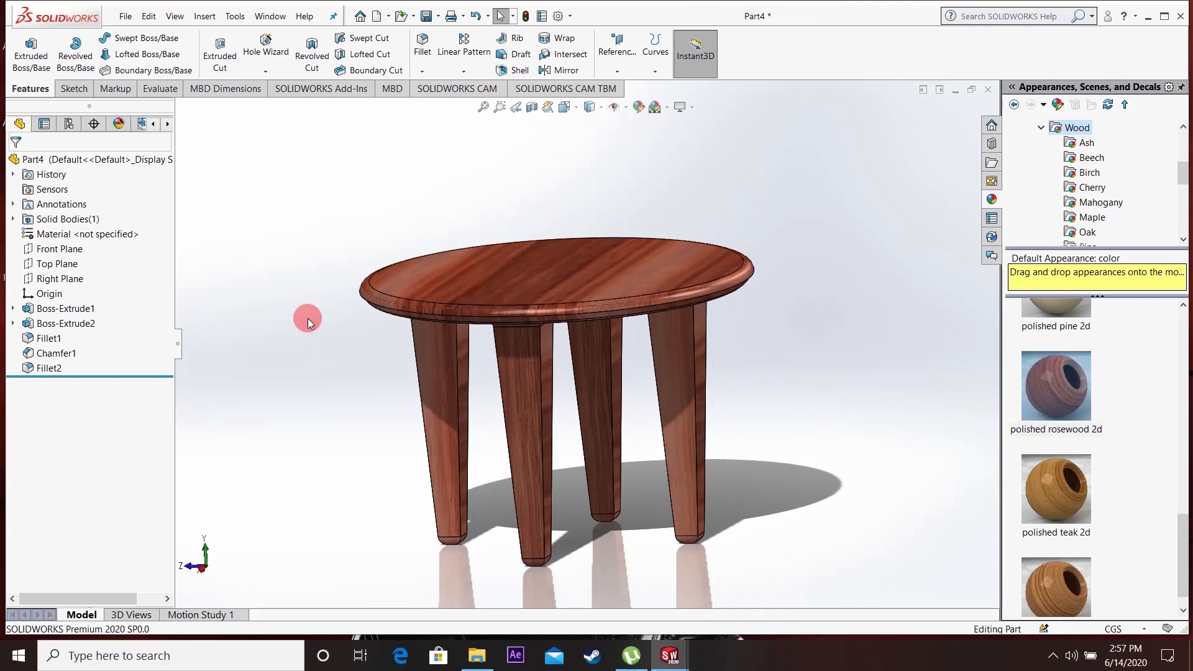
pyautogui.scroll(-2, 324, 320)
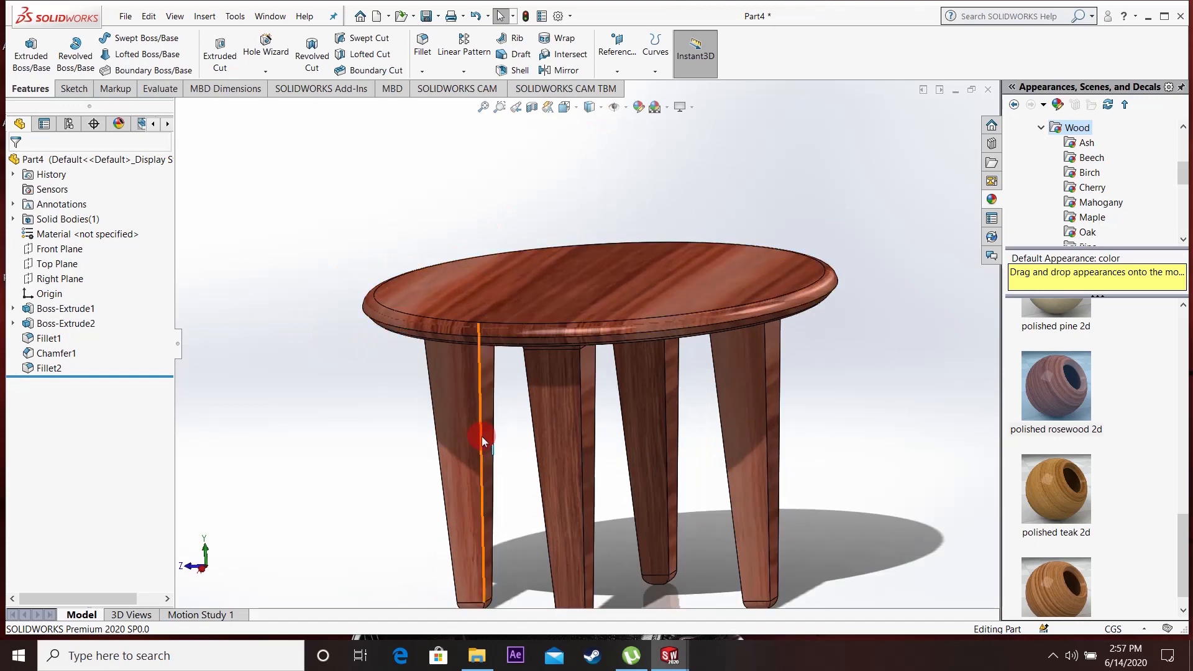
pyautogui.scroll(3, 522, 429)
pyautogui.click(602, 108)
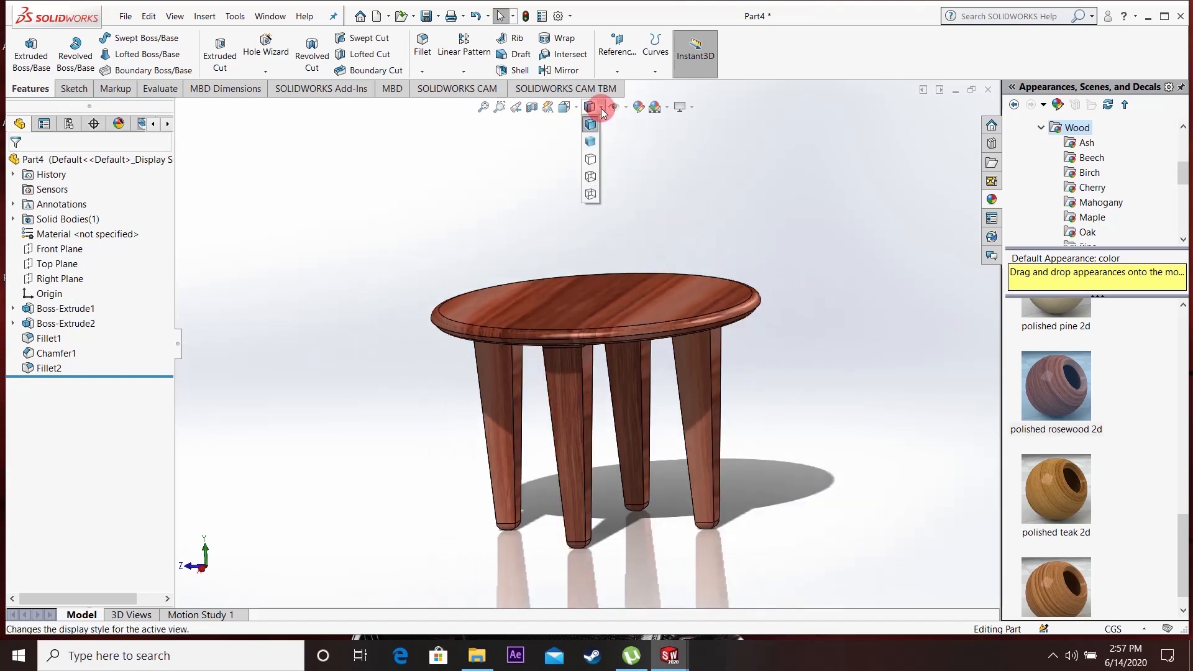
pyautogui.click(590, 143)
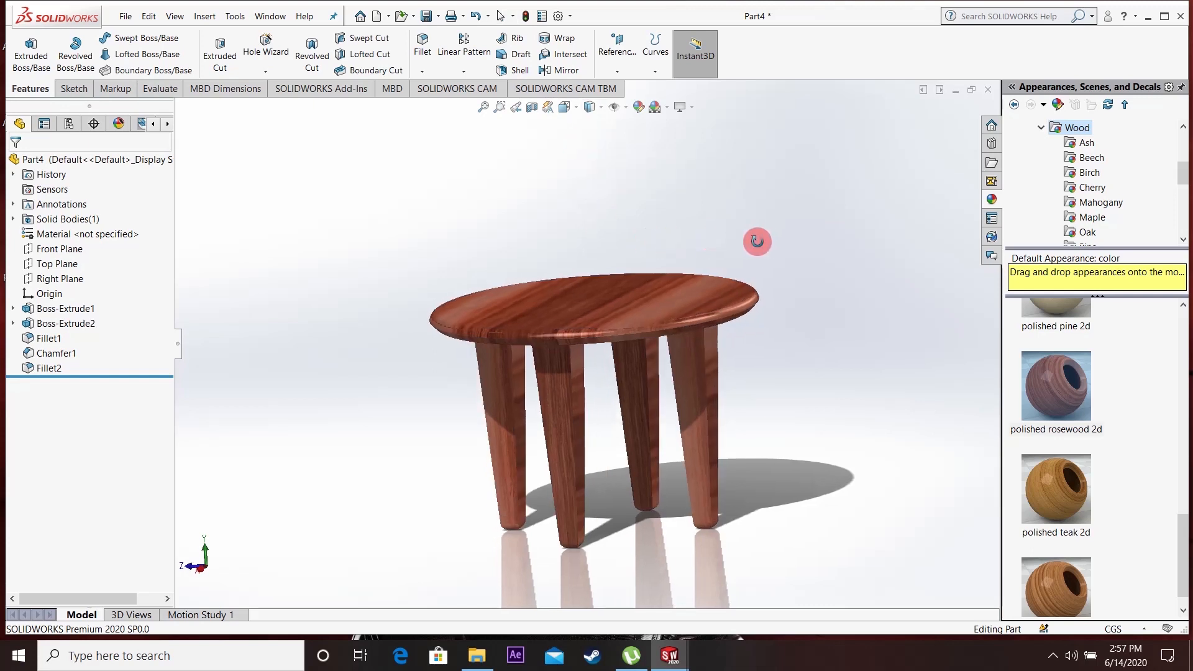